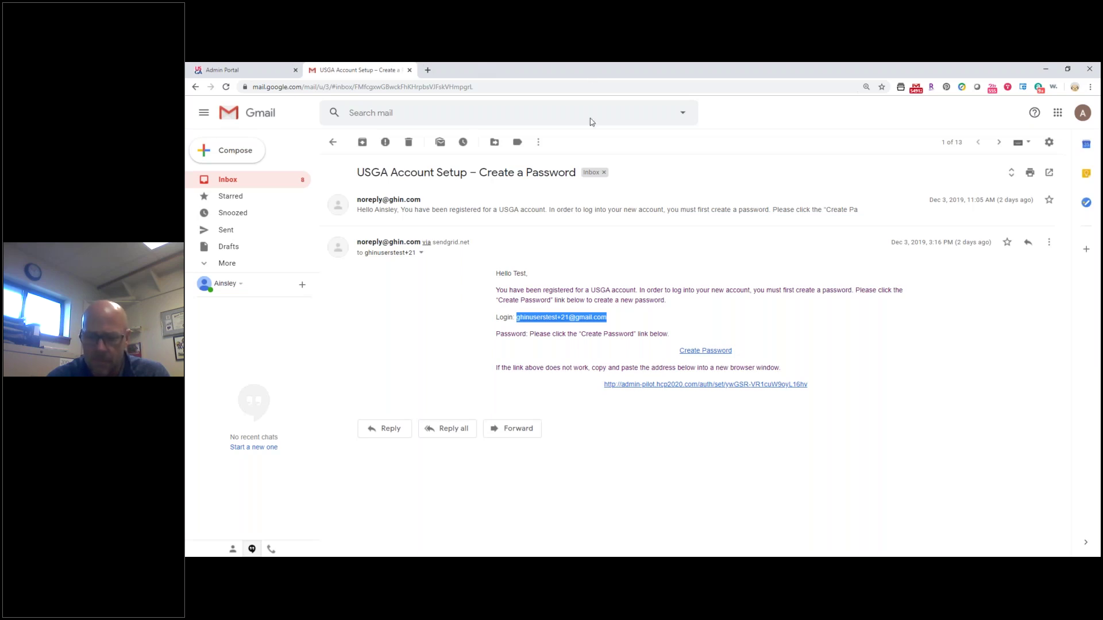
Open the Create Password link from the USGA Account Setup email in a new tab.
{"action": "left_click", "coordinate": [705, 351]}
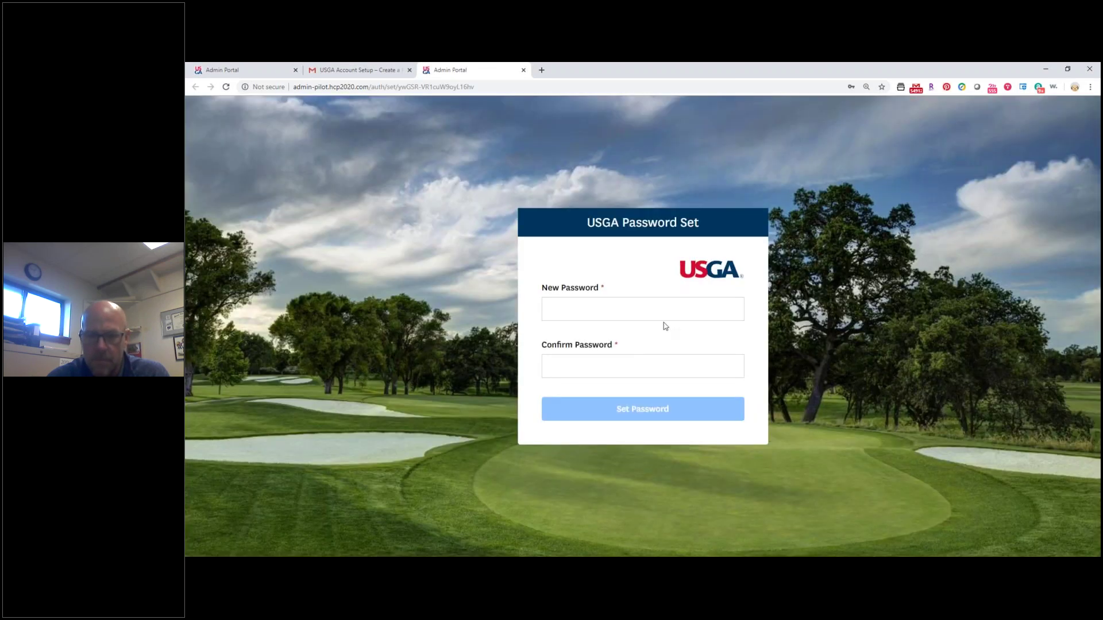
Enter and confirm the new account password, then save it with Set Password.
{"action": "left_click", "coordinate": [663, 316]}
{"action": "type", "text": "asswor12"}
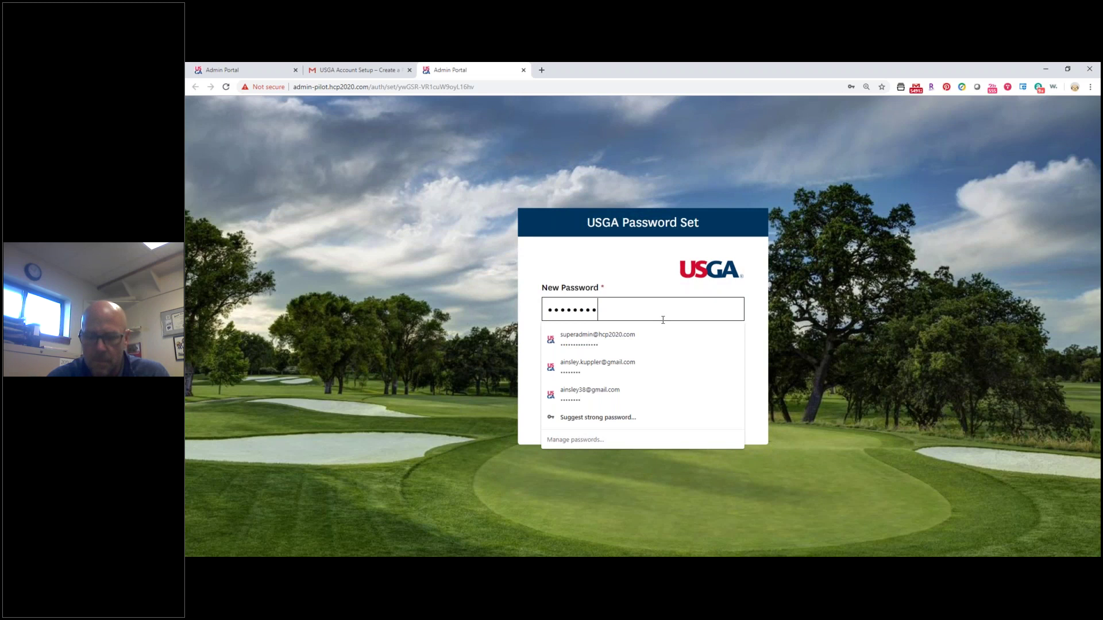
{"action": "key", "text": "Tab"}
{"action": "type", "text": "asswor12"}
{"action": "left_click", "coordinate": [635, 419]}
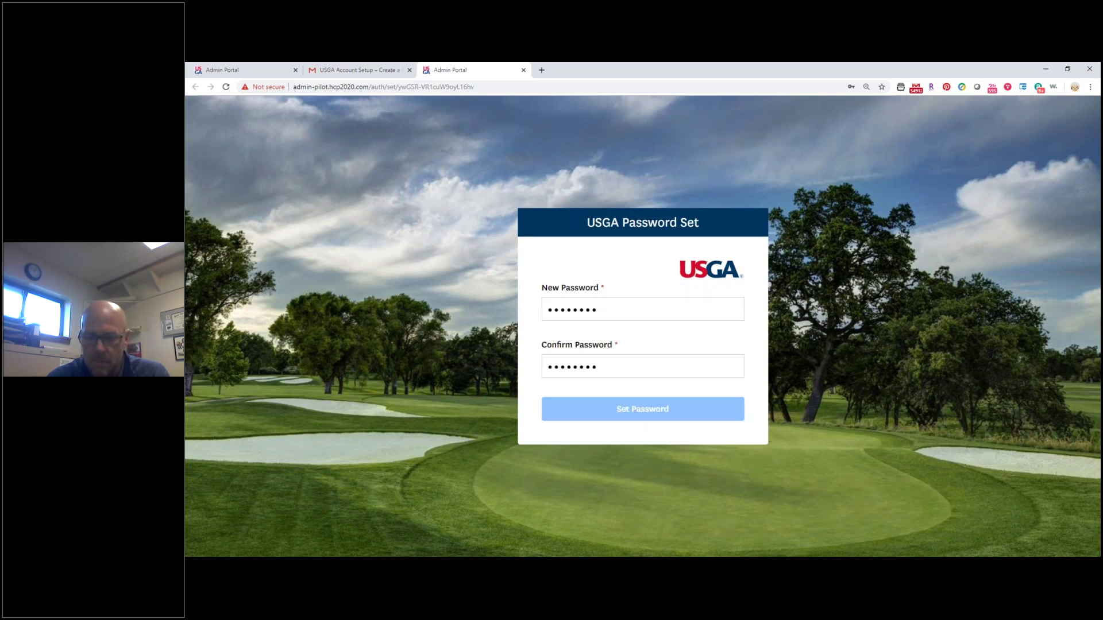
On the Admin Portal login page, fill in the account e-mail and password.
{"action": "left_click", "coordinate": [616, 376]}
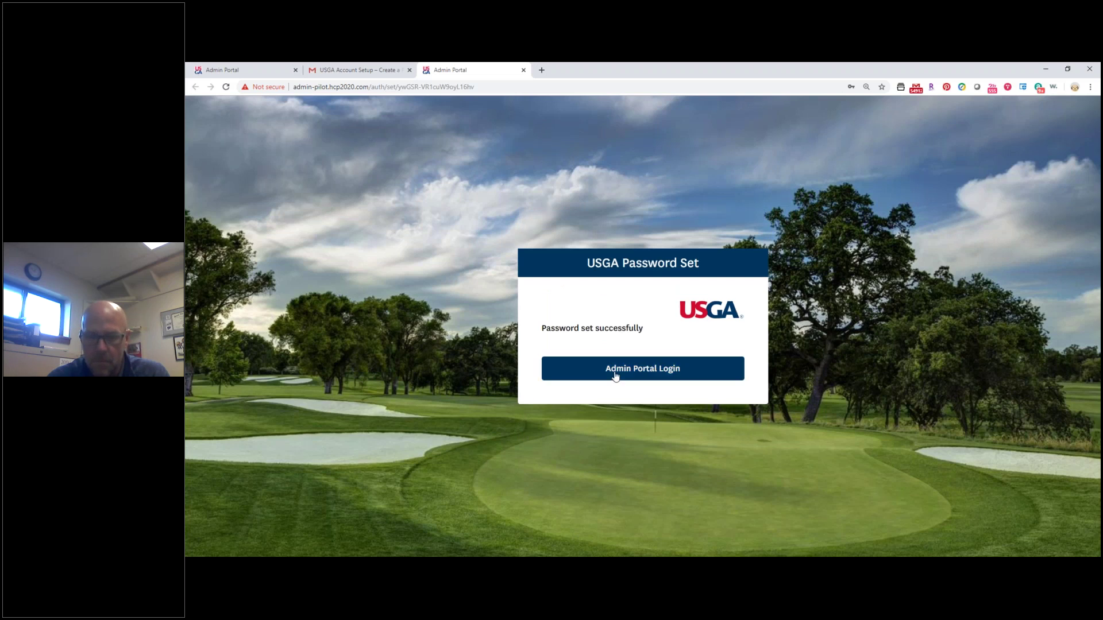
{"action": "left_click", "coordinate": [591, 292]}
{"action": "key", "text": "ctrl+v"}
{"action": "left_click", "coordinate": [583, 350]}
{"action": "type", "text": "•••••••••"}
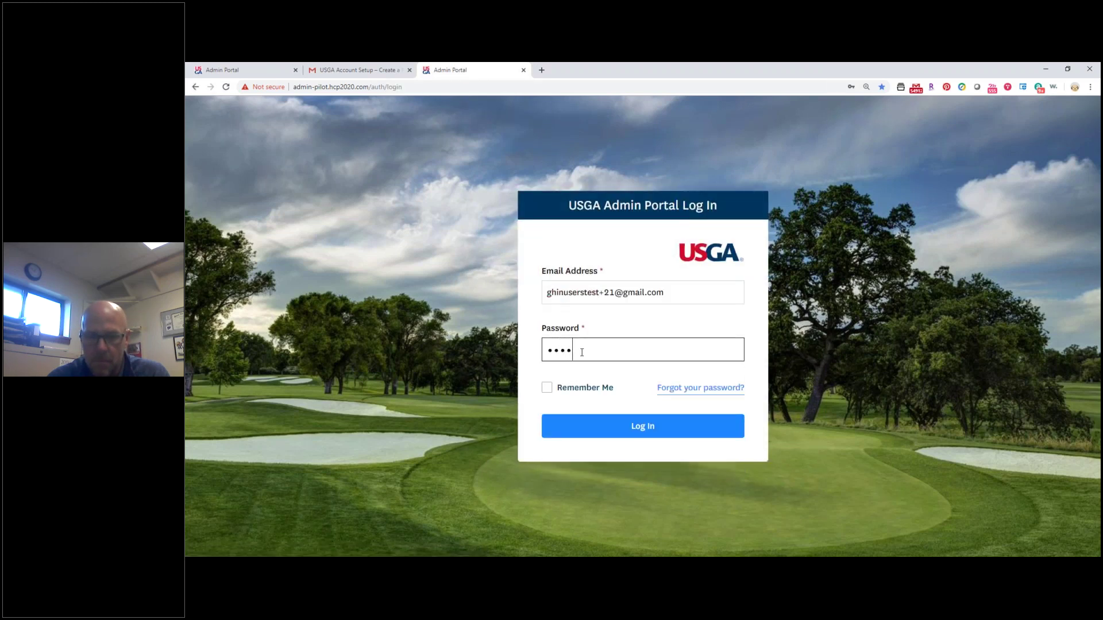
Sign in, reopen the Terms of Service after closing it, and agree to the terms.
{"action": "left_click", "coordinate": [607, 428]}
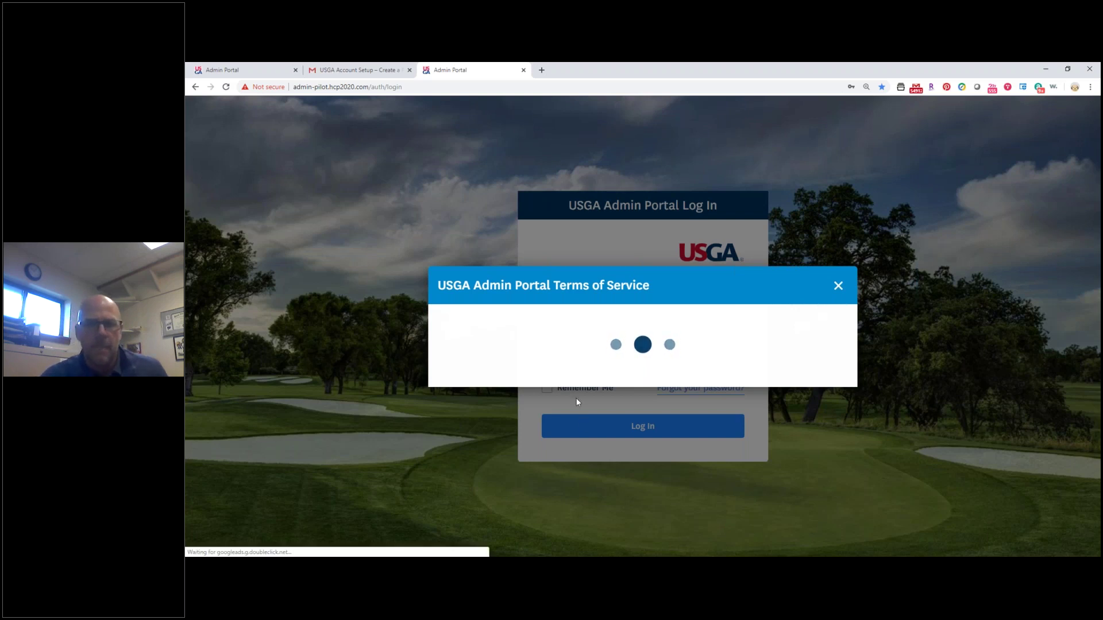
{"action": "left_click_drag", "start_coordinate": [636, 290], "coordinate": [654, 291]}
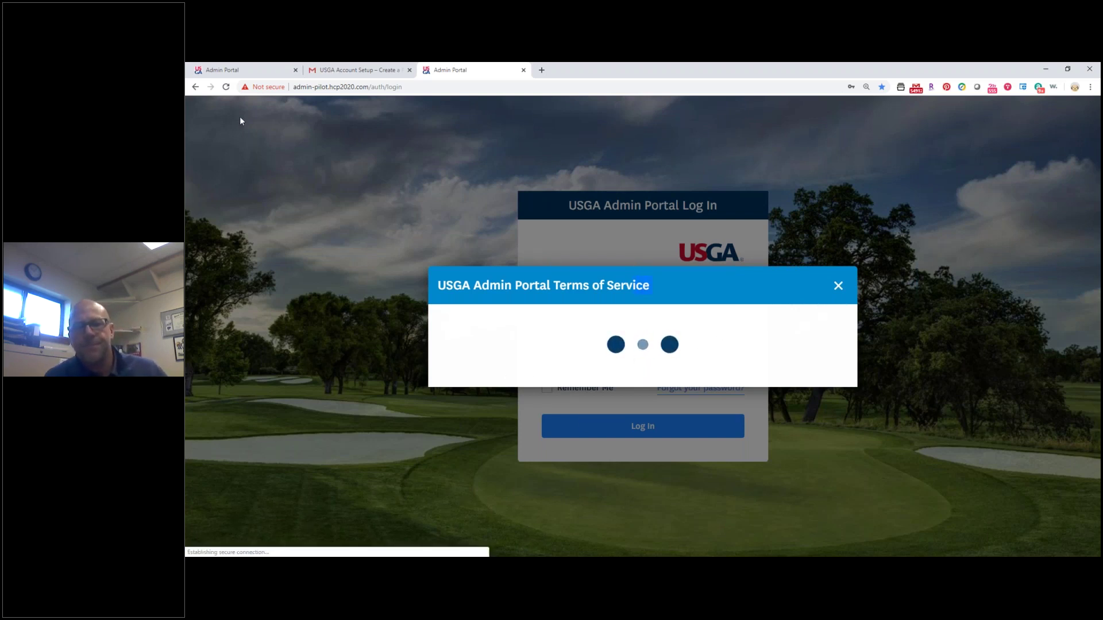
{"action": "left_click", "coordinate": [289, 198]}
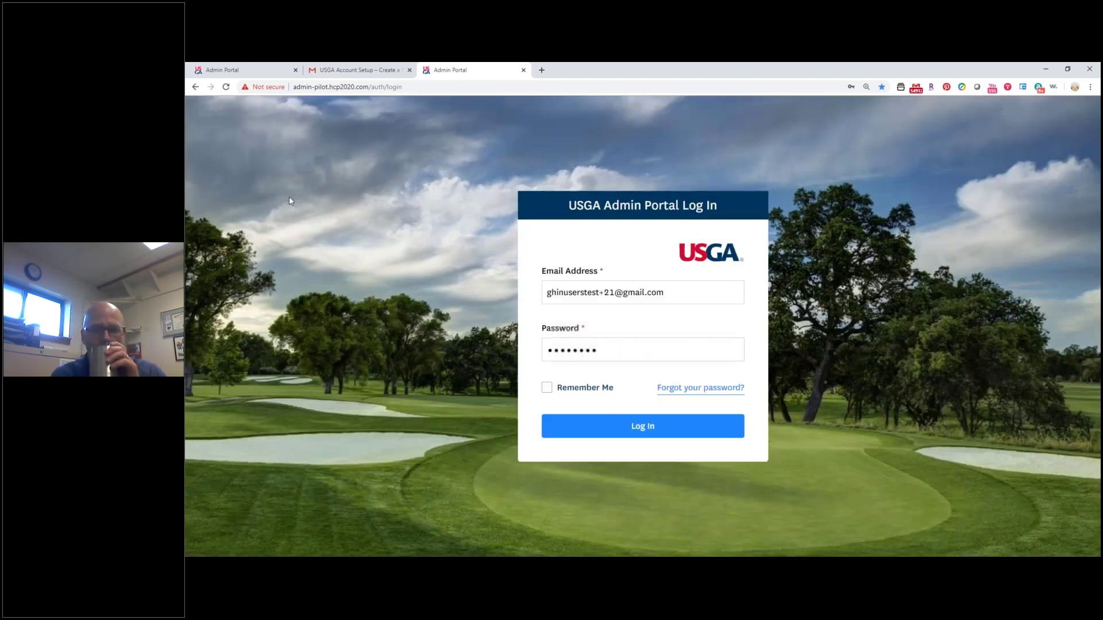
{"action": "left_click", "coordinate": [571, 424]}
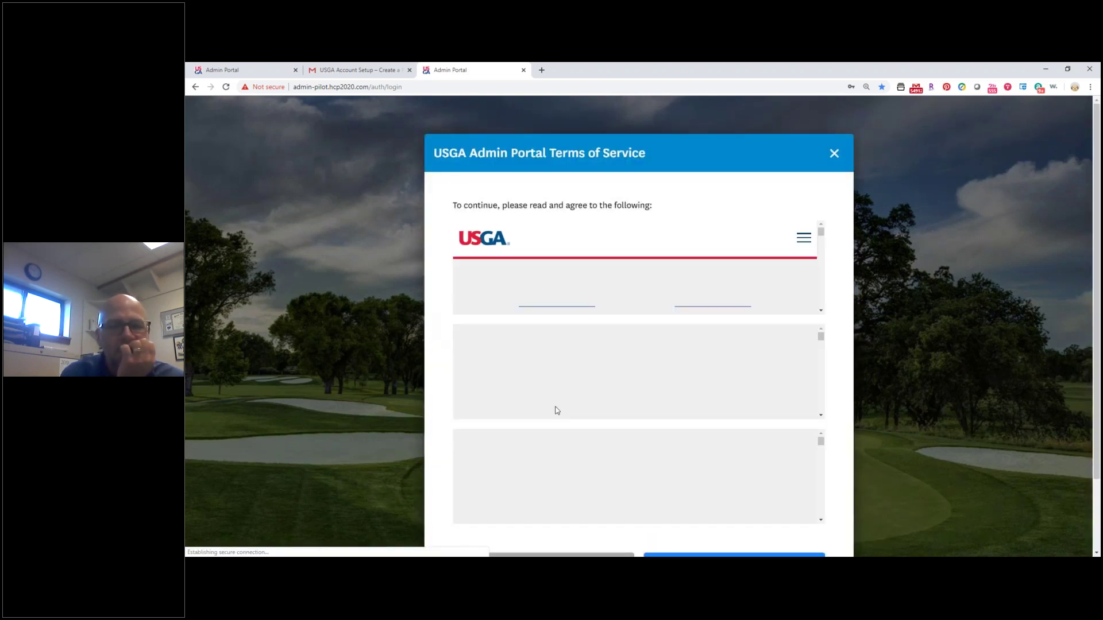
{"action": "scroll", "coordinate": [800, 256], "scroll_direction": "down", "scroll_amount": 1}
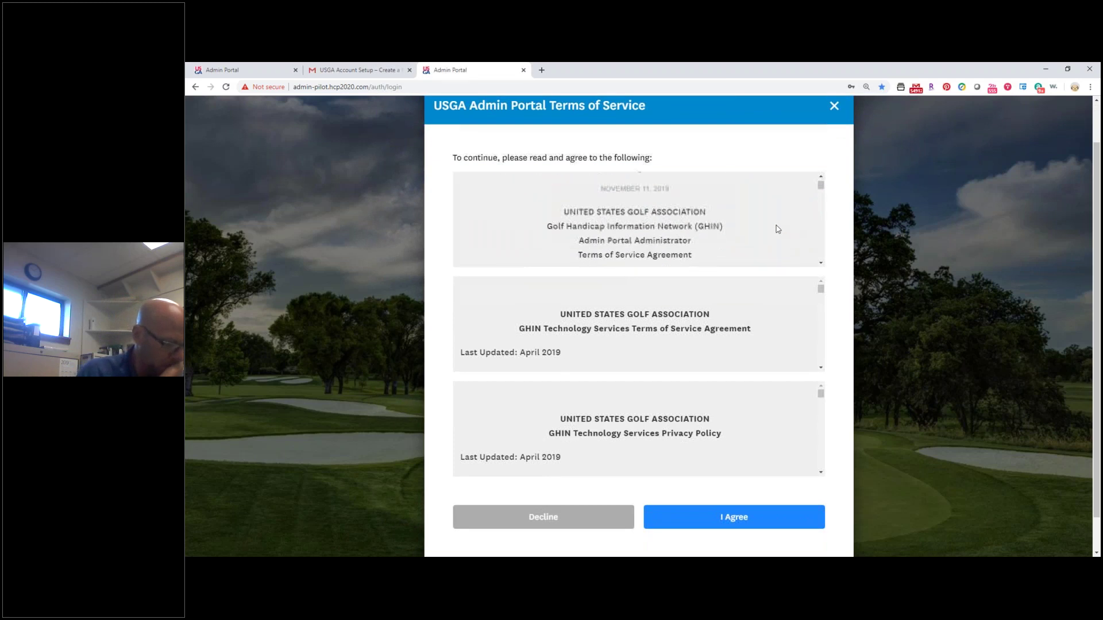
{"action": "scroll", "coordinate": [711, 500], "scroll_direction": "down", "scroll_amount": 1}
{"action": "left_click", "coordinate": [706, 487]}
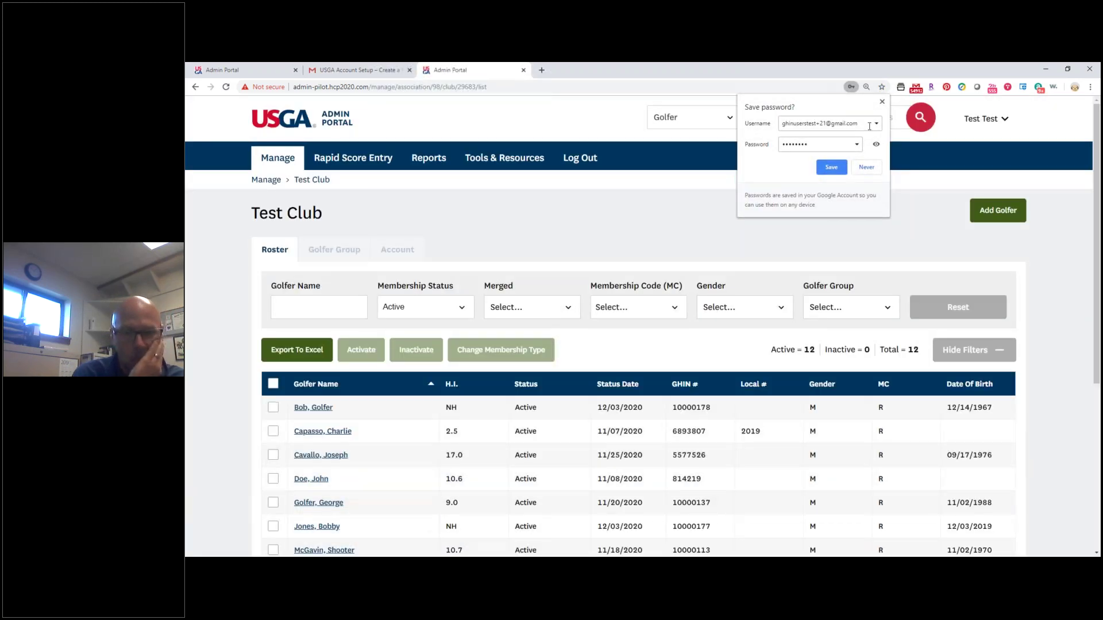
Dismiss Chrome's save-password prompt and open Tools & Resources support help centre.
{"action": "left_click", "coordinate": [882, 102]}
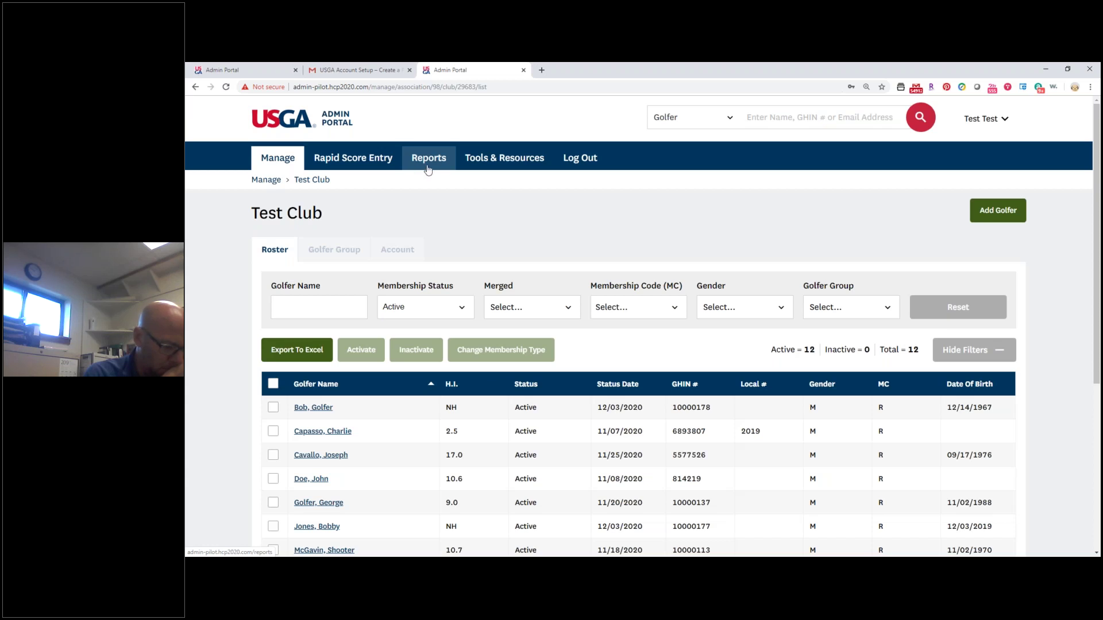
{"action": "left_click", "coordinate": [469, 158]}
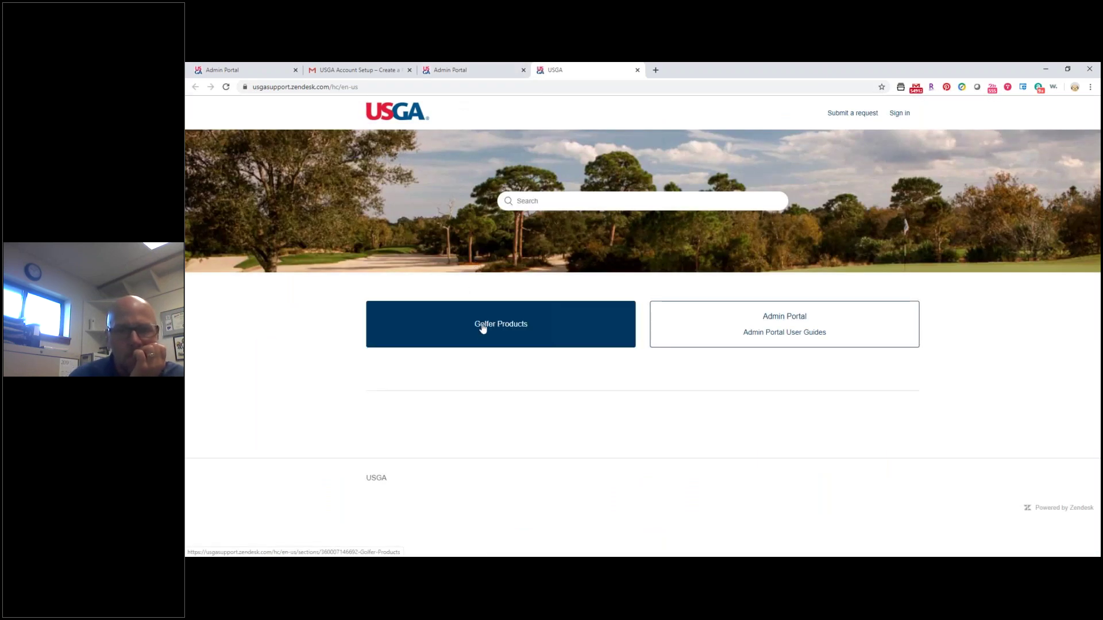
Switch back to the Admin Portal tab showing the Test Club roster of 12 golfers.
{"action": "left_click", "coordinate": [466, 70]}
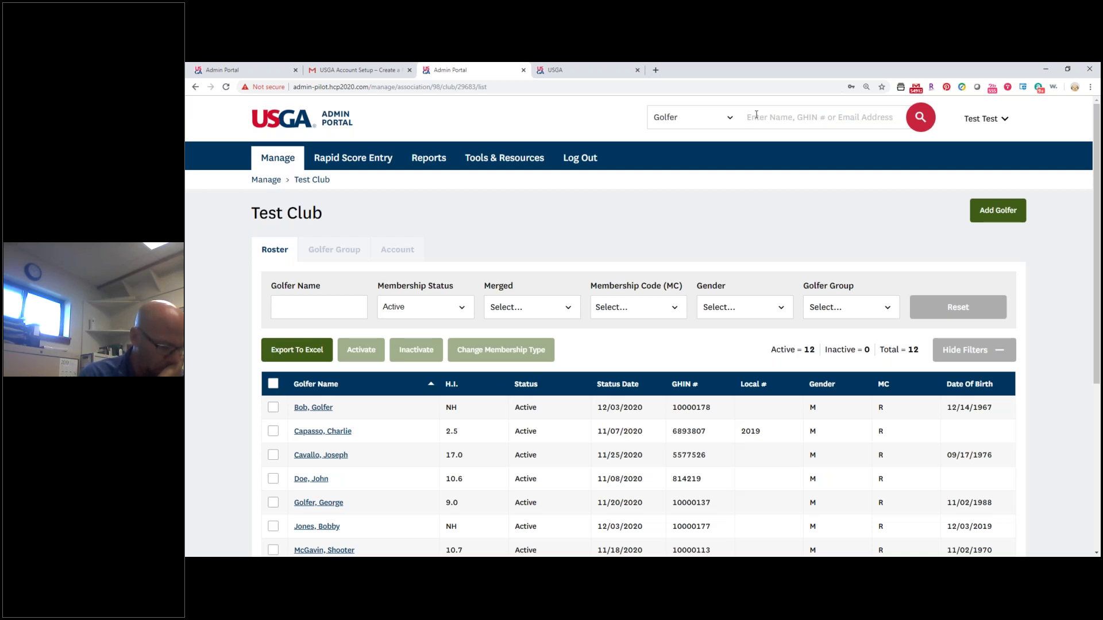
Look over the search-type options and user menu, then type a golfer surname into Golfer search.
{"action": "left_click", "coordinate": [726, 122]}
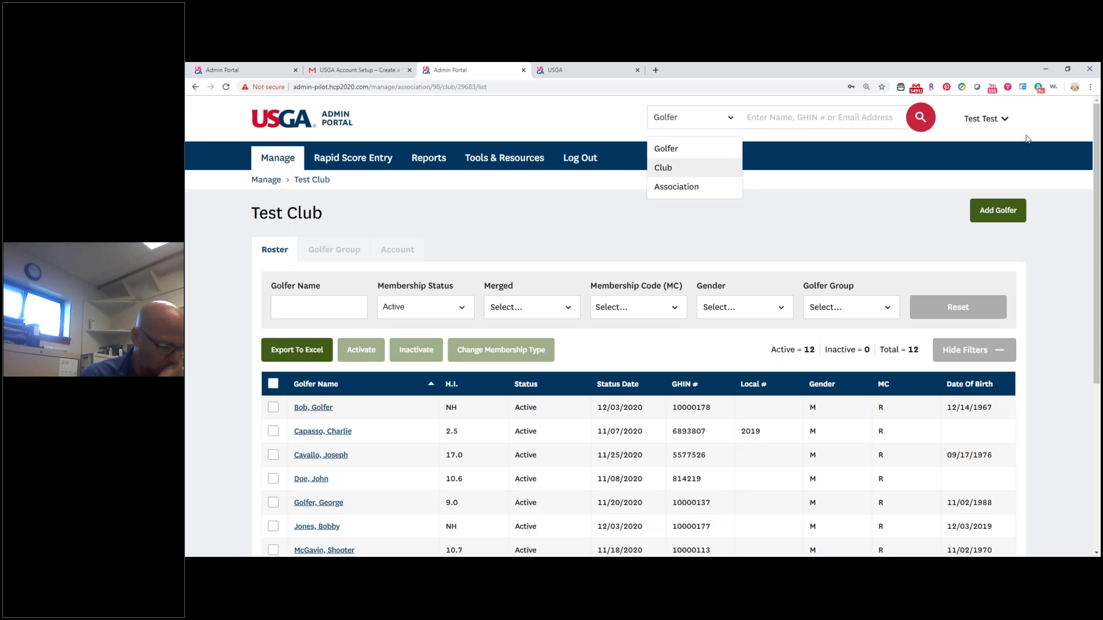
{"action": "left_click", "coordinate": [1009, 123]}
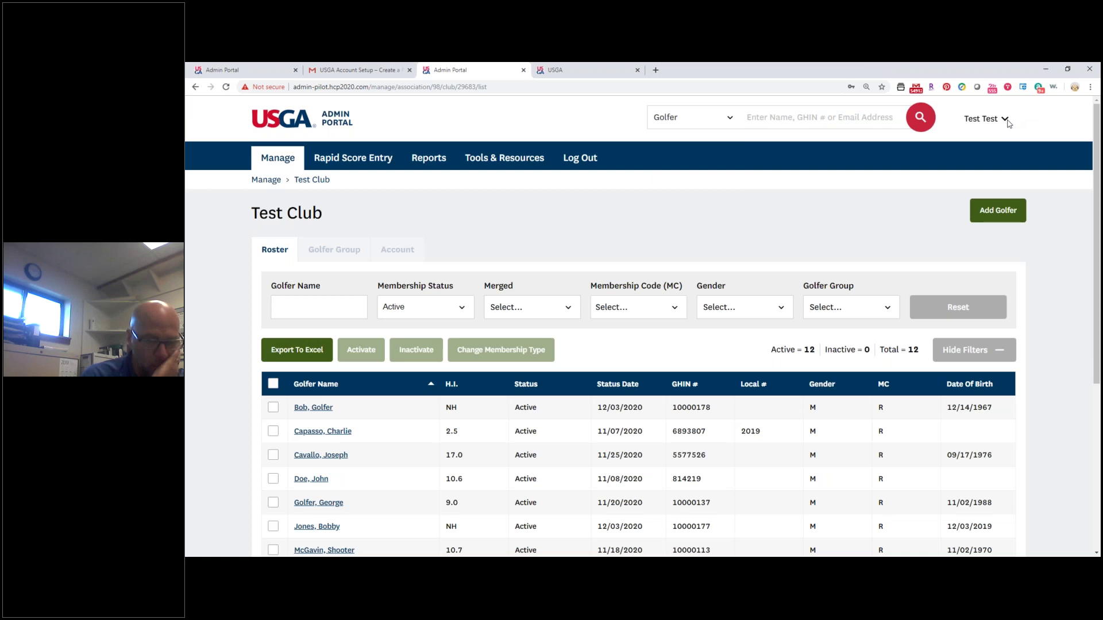
{"action": "left_click", "coordinate": [1009, 124]}
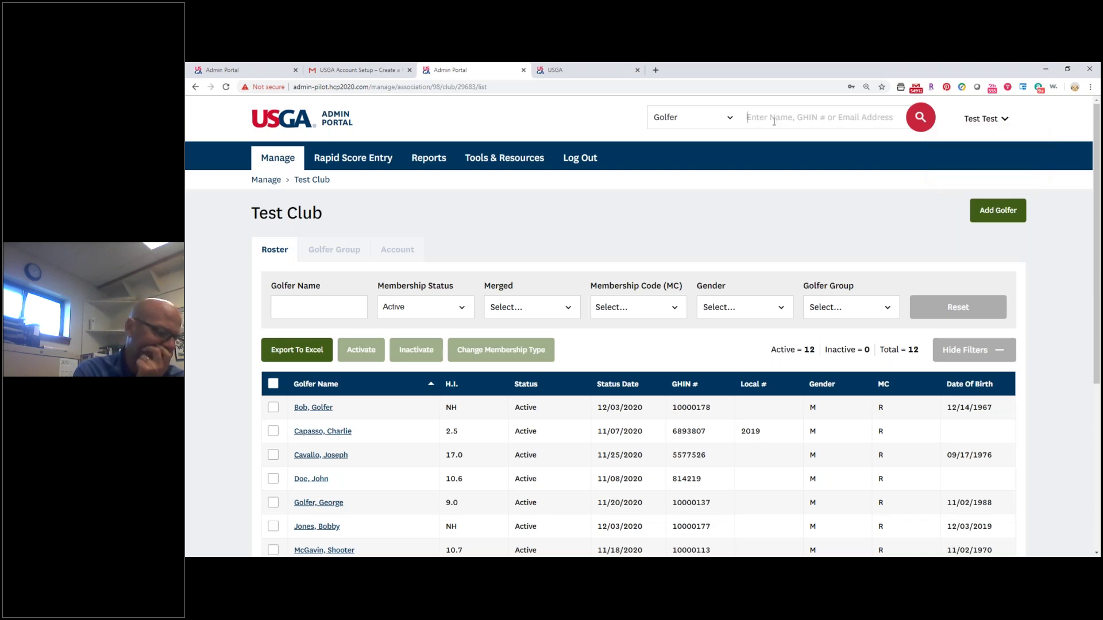
{"action": "type", "text": "Cavallo"}
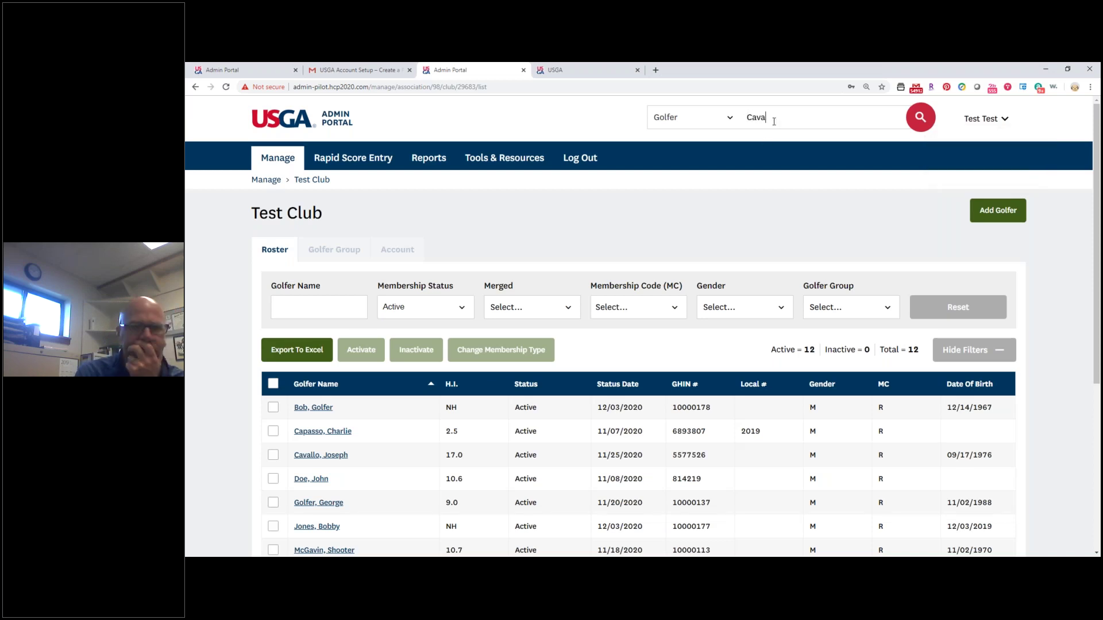
Run the golfer search and scroll through the 97 matching results.
{"action": "key", "text": "Return"}
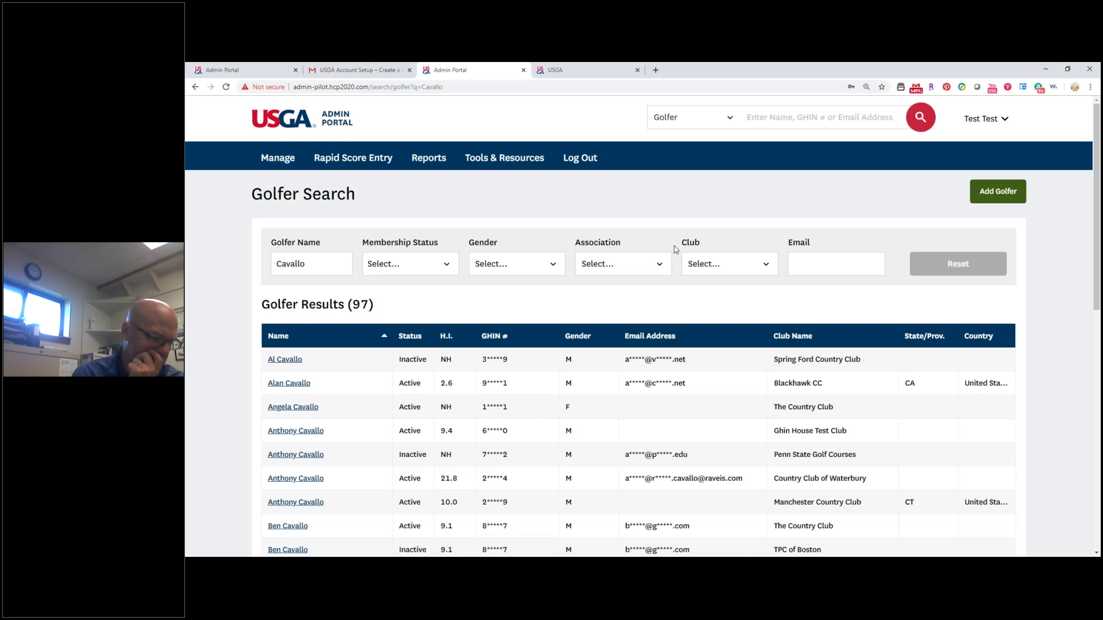
{"action": "scroll", "coordinate": [603, 290], "scroll_direction": "down", "scroll_amount": 7}
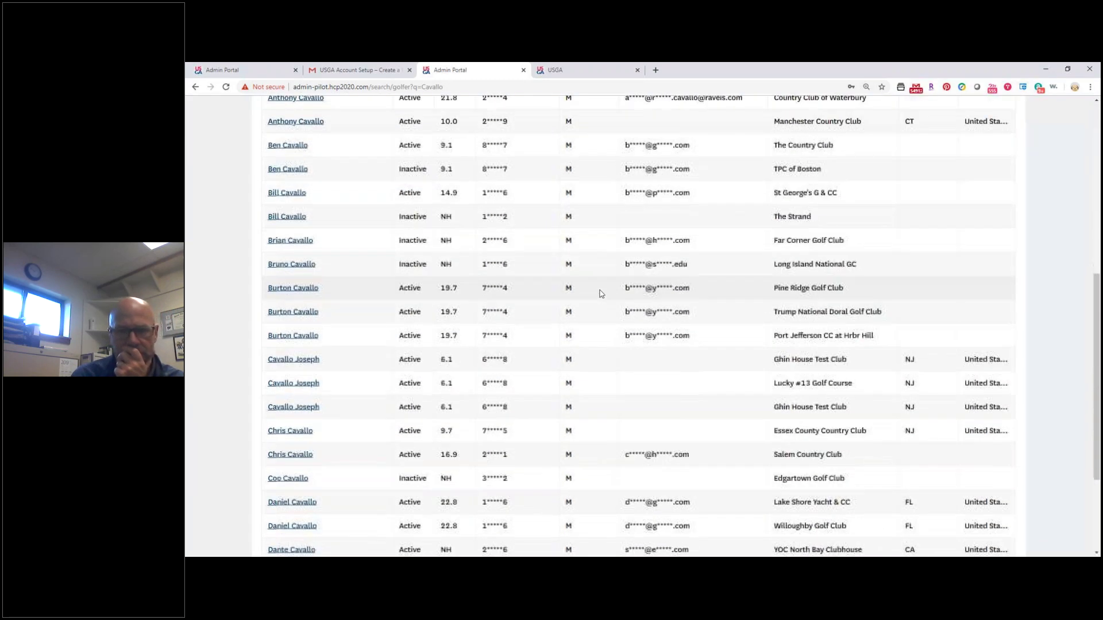
{"action": "scroll", "coordinate": [609, 295], "scroll_direction": "up", "scroll_amount": 3}
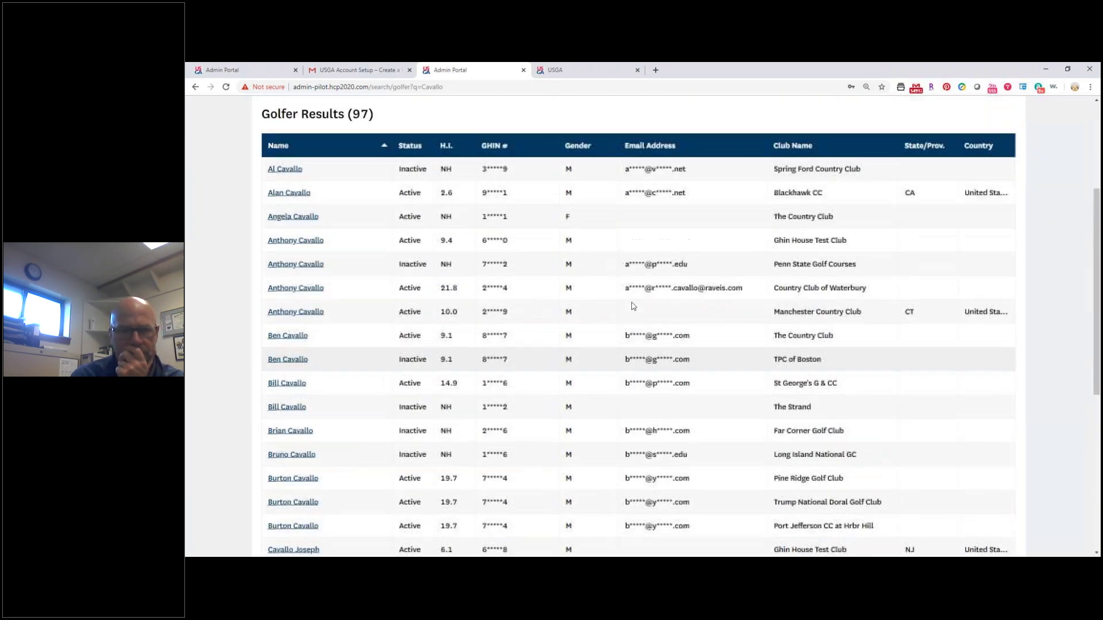
{"action": "scroll", "coordinate": [632, 306], "scroll_direction": "up", "scroll_amount": 2}
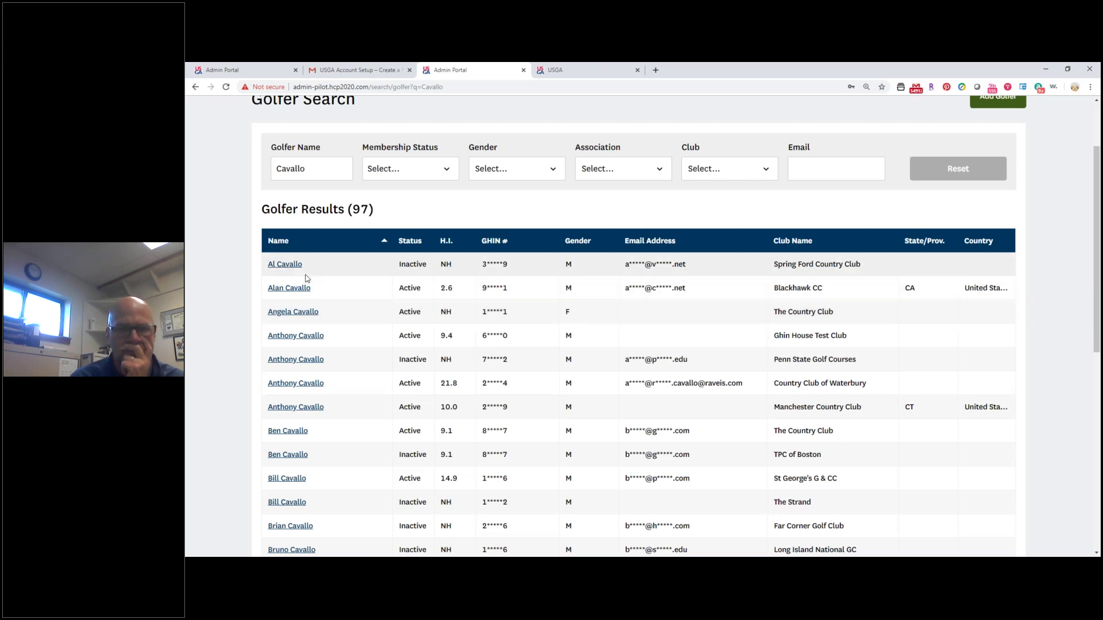
Open the first golfer's record and its Post a Score form, then return to the roster via Manage.
{"action": "left_click", "coordinate": [285, 264]}
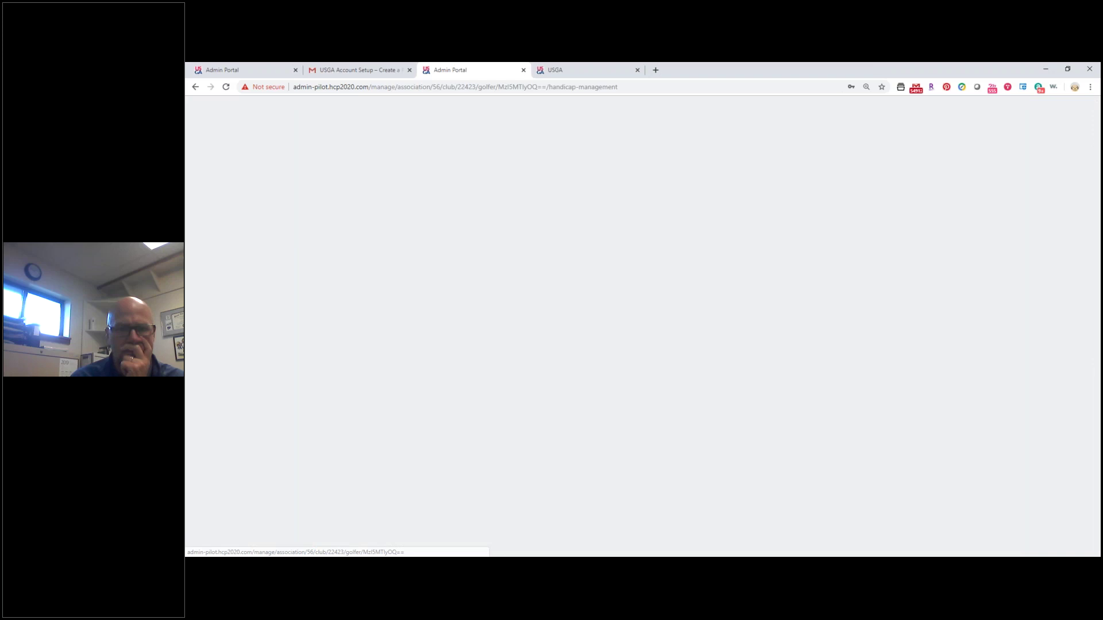
{"action": "left_click", "coordinate": [457, 270]}
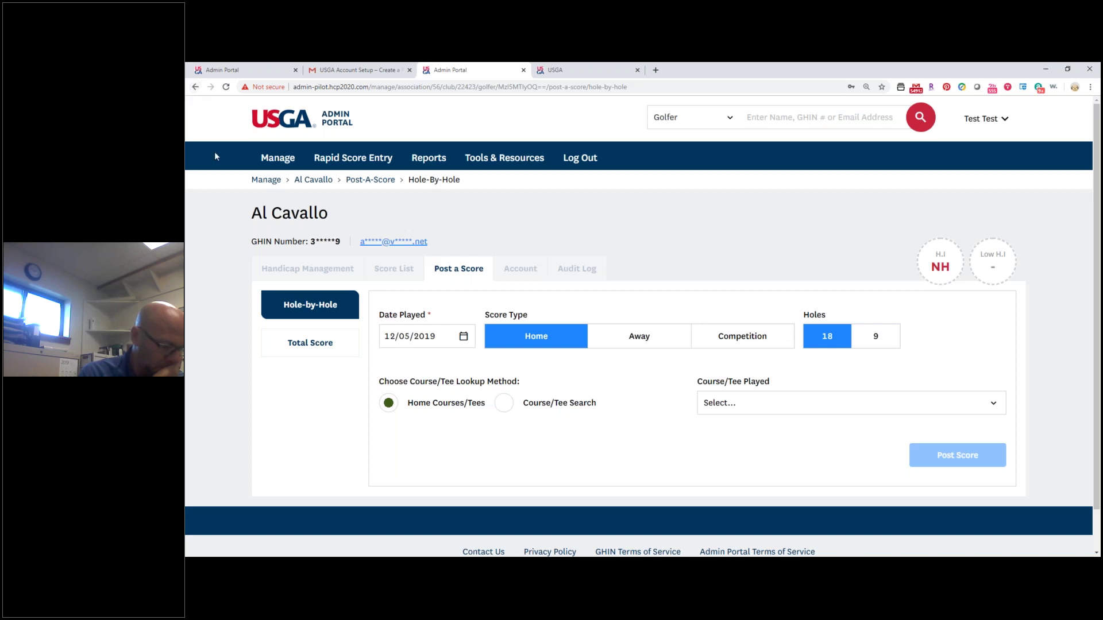
{"action": "left_click", "coordinate": [286, 167]}
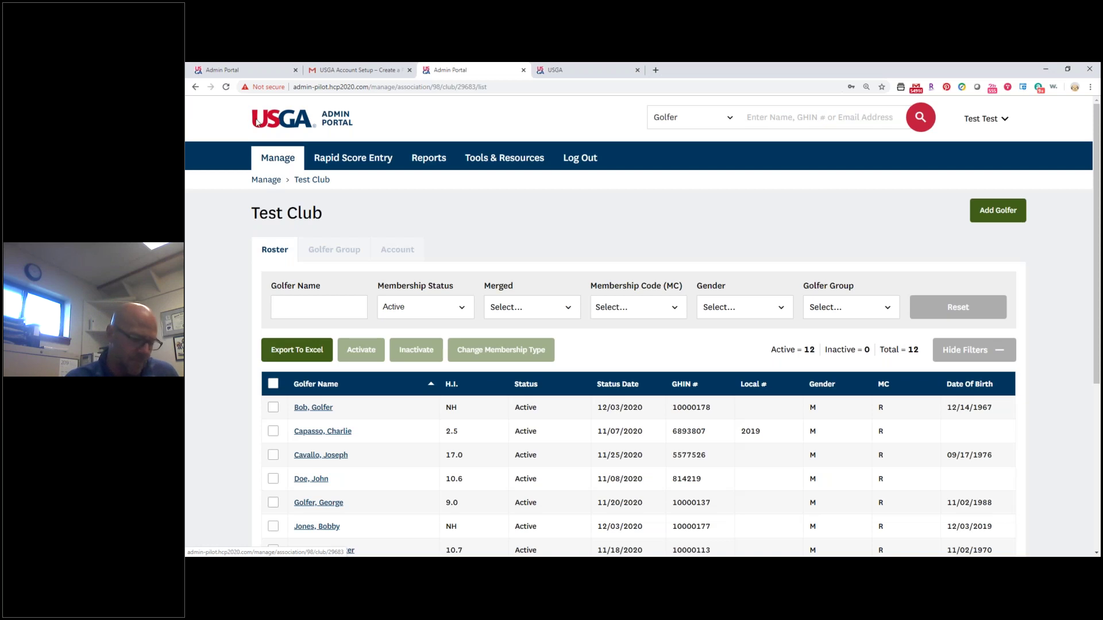
Show Test Club's Account tab with its Primary basic information and Active status.
{"action": "left_click", "coordinate": [404, 250]}
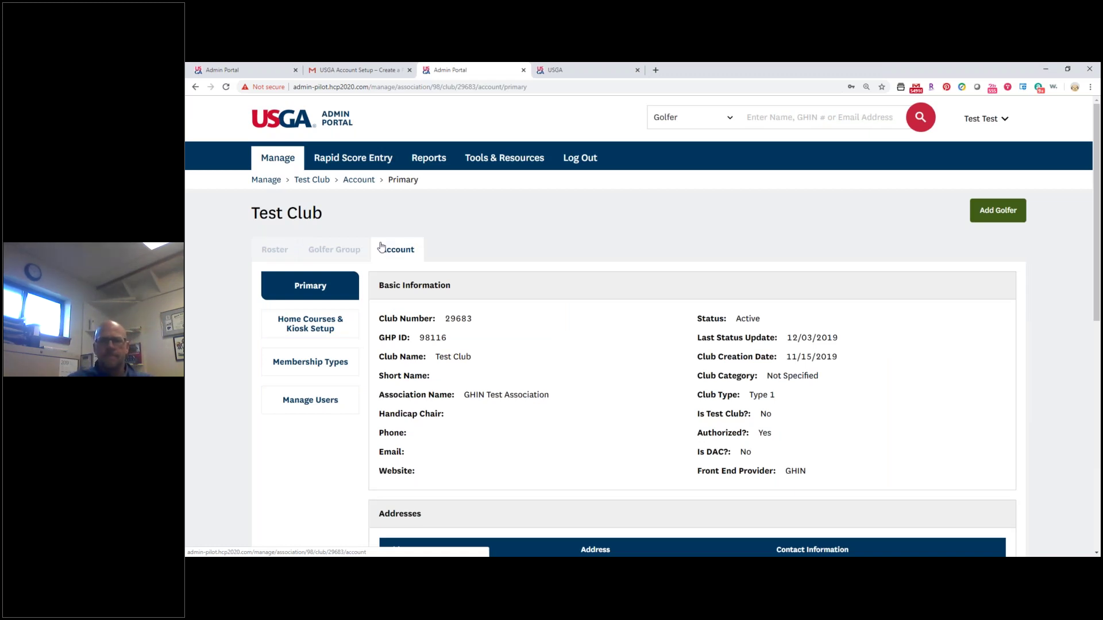
{"action": "left_click", "coordinate": [381, 247]}
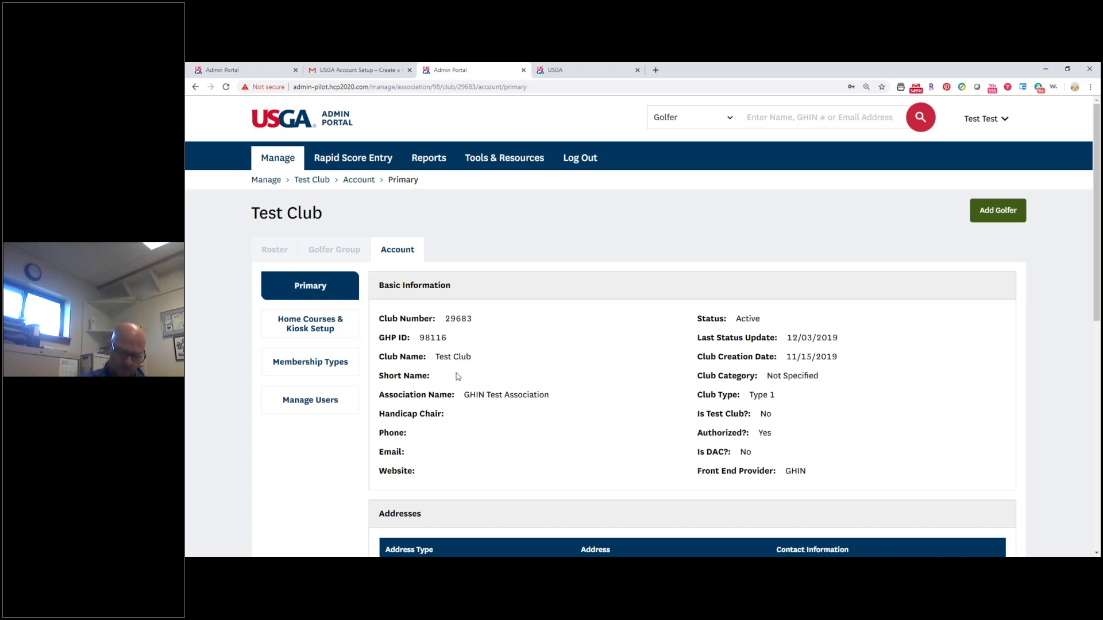
{"action": "scroll", "coordinate": [414, 390], "scroll_direction": "down", "scroll_amount": 5}
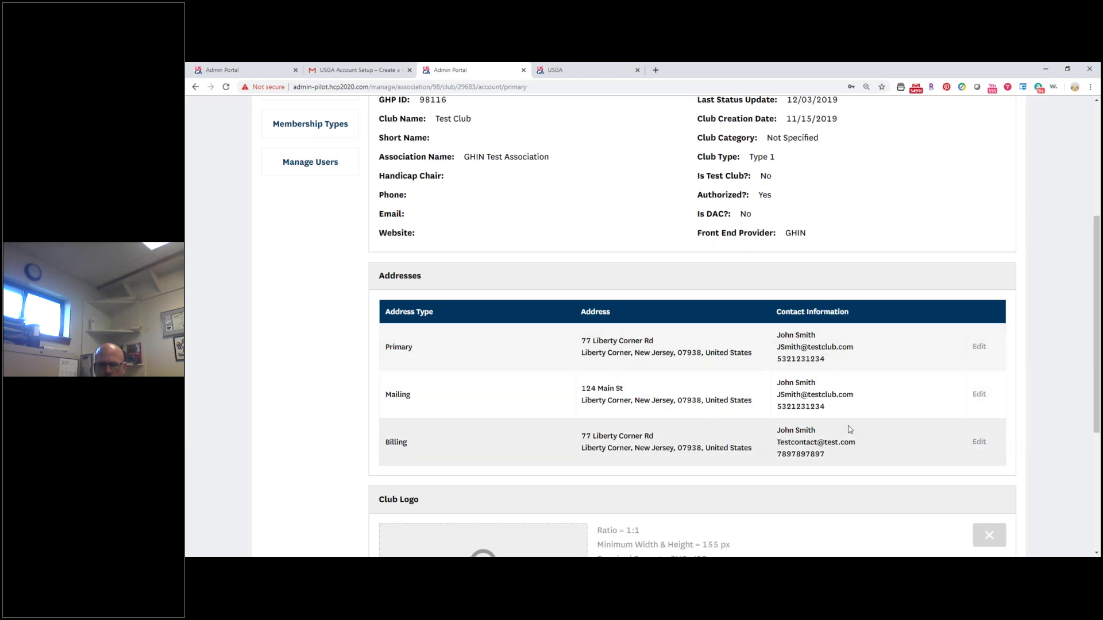
Open the Edit Mailing Address Information dialog from the Addresses section.
{"action": "left_click", "coordinate": [979, 395]}
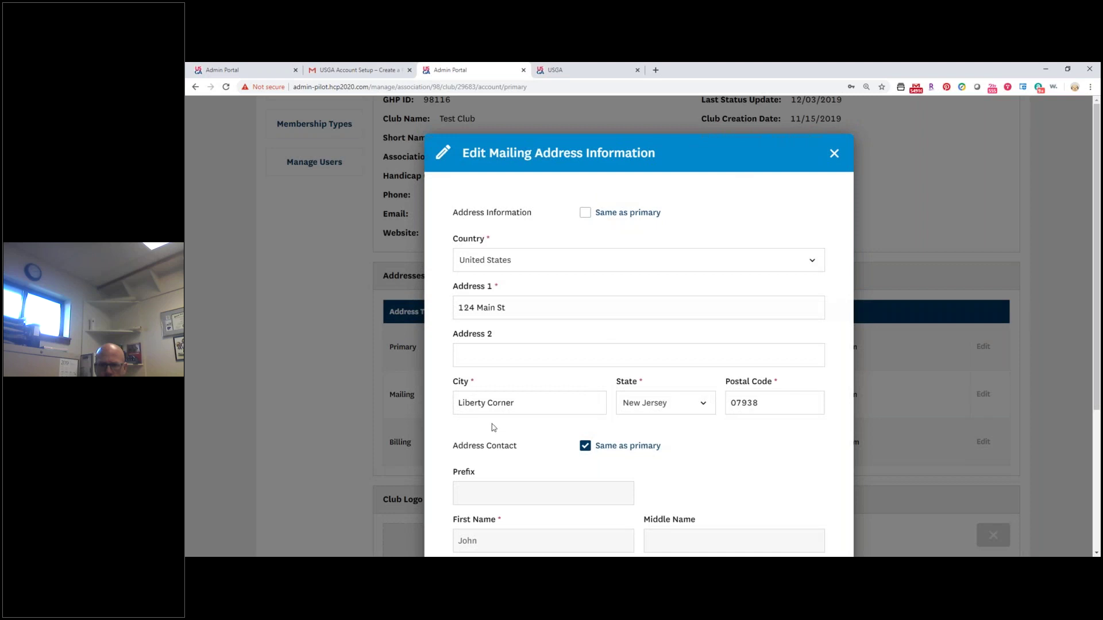
Set the mailing address to 'Same as primary'.
{"action": "scroll", "coordinate": [498, 429], "scroll_direction": "down", "scroll_amount": 2}
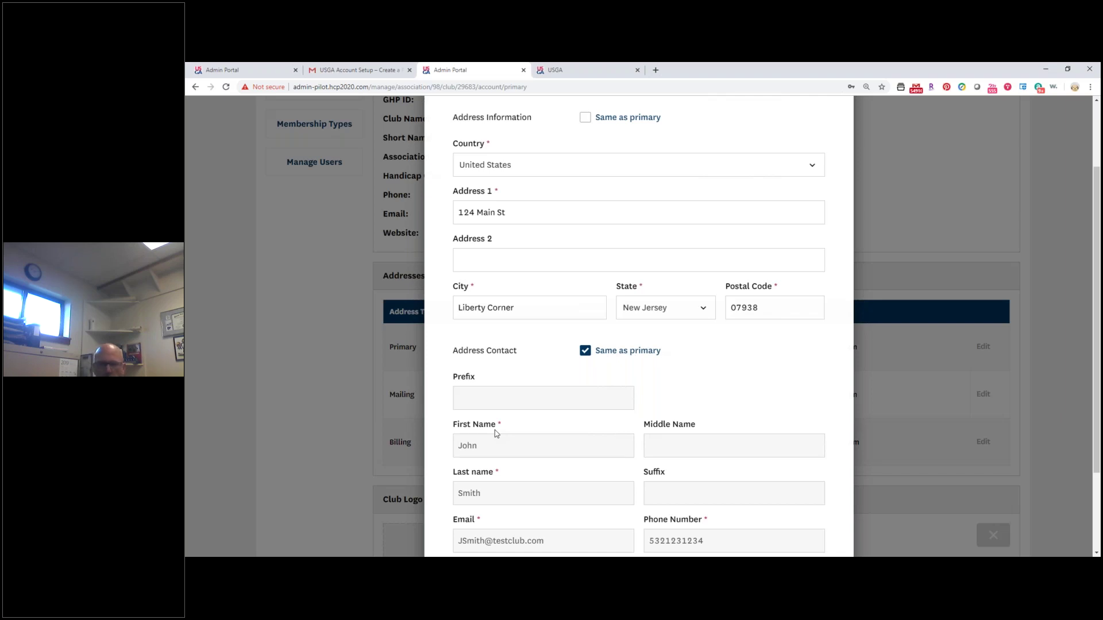
{"action": "scroll", "coordinate": [593, 399], "scroll_direction": "up", "scroll_amount": 2}
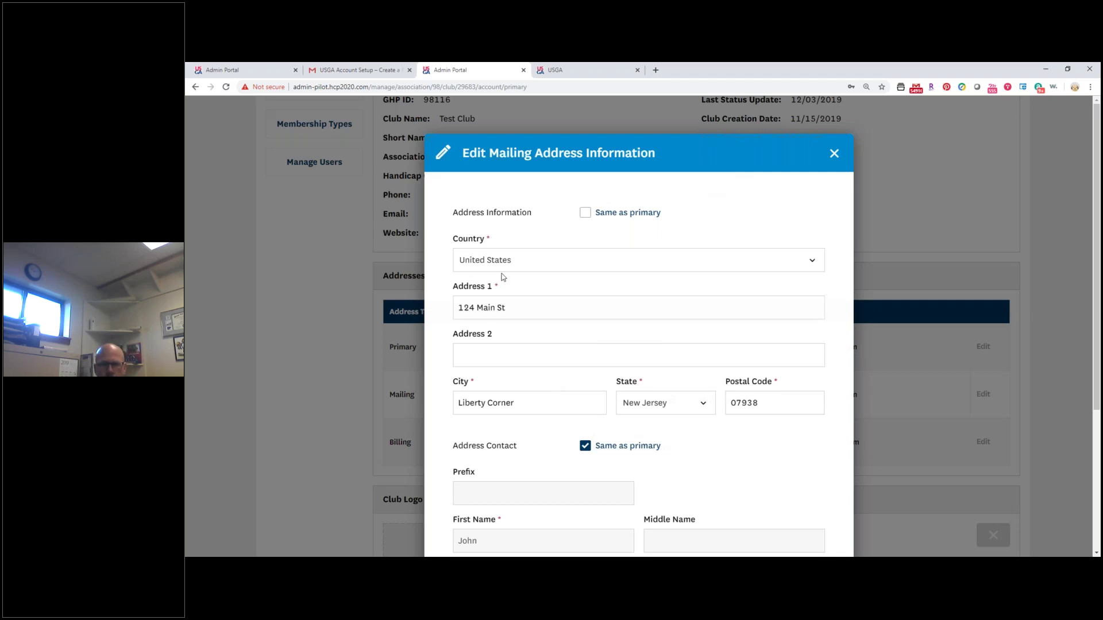
{"action": "left_click", "coordinate": [586, 212]}
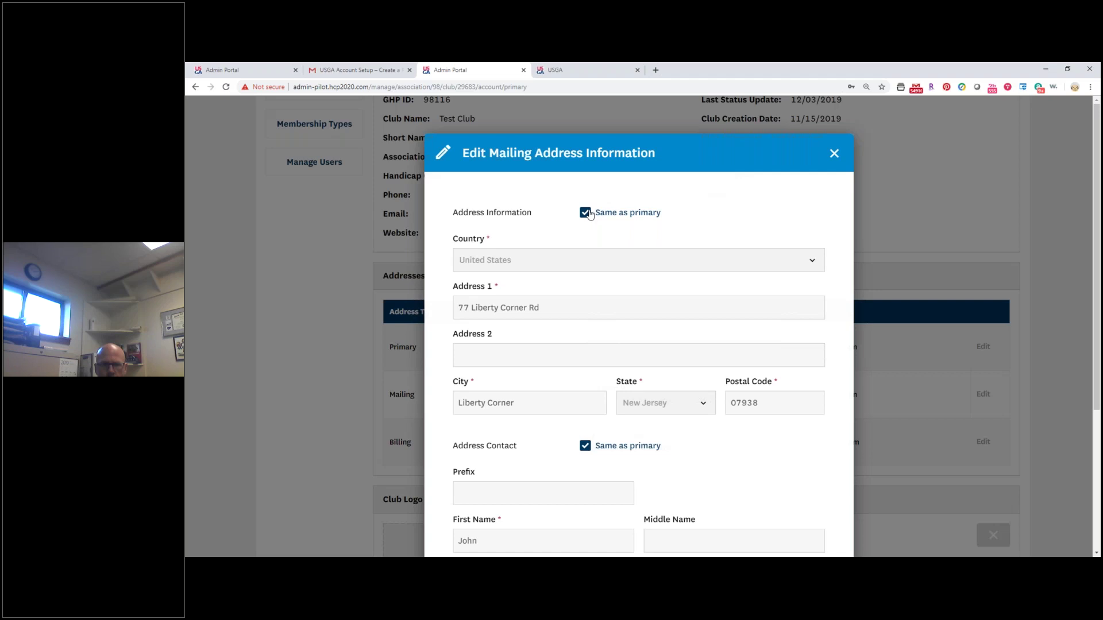
Give the mailing address its own contact with first name Bob and an email starting with 'B', then save.
{"action": "scroll", "coordinate": [615, 338], "scroll_direction": "down", "scroll_amount": 4}
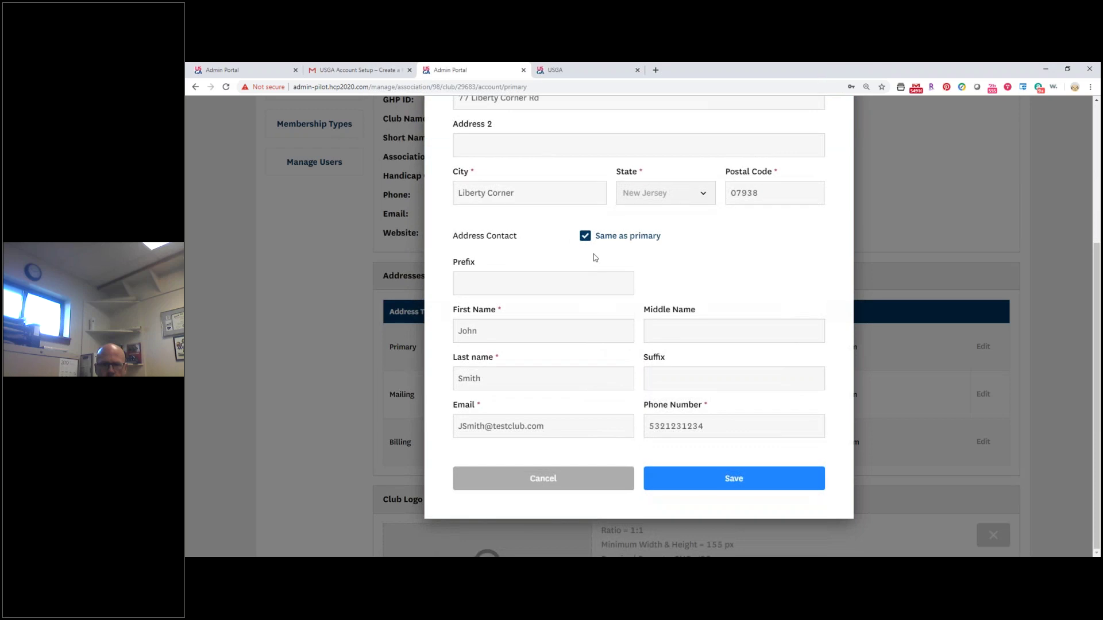
{"action": "left_click", "coordinate": [584, 237]}
{"action": "left_click_drag", "start_coordinate": [521, 336], "coordinate": [451, 330]}
{"action": "type", "text": "Bob"}
{"action": "key", "text": "Tab"}
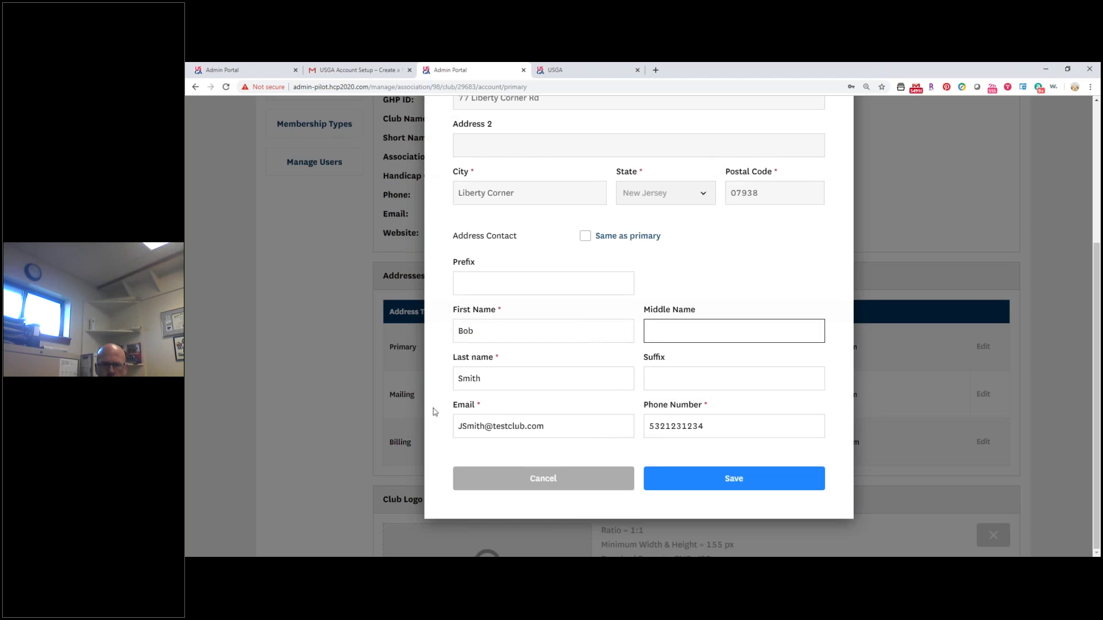
{"action": "left_click_drag", "start_coordinate": [463, 426], "coordinate": [445, 429]}
{"action": "type", "text": "B"}
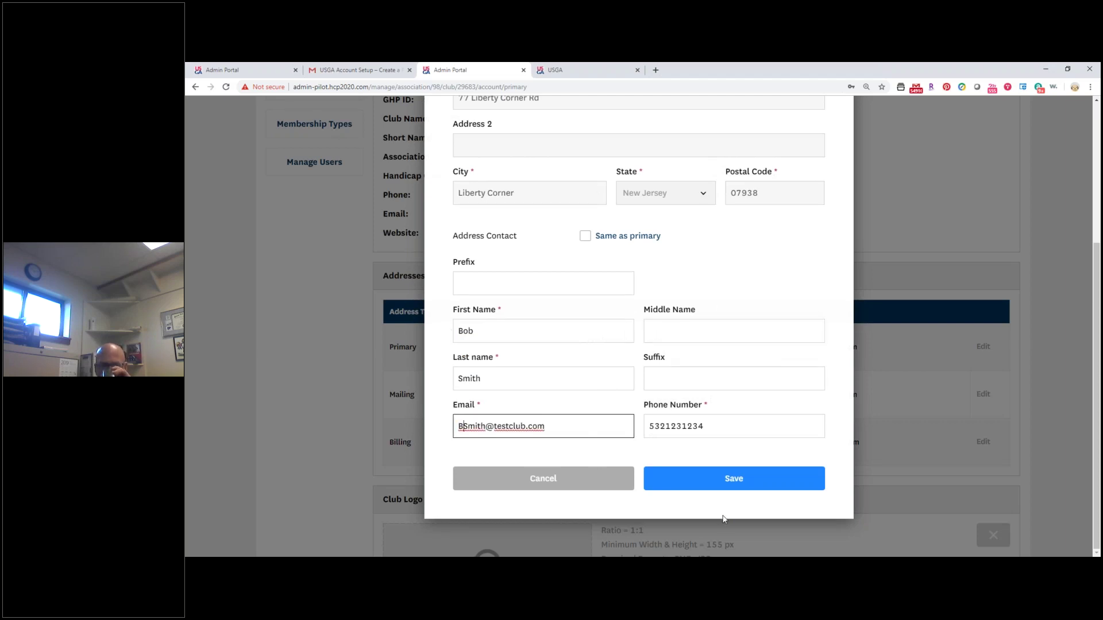
{"action": "left_click", "coordinate": [700, 485]}
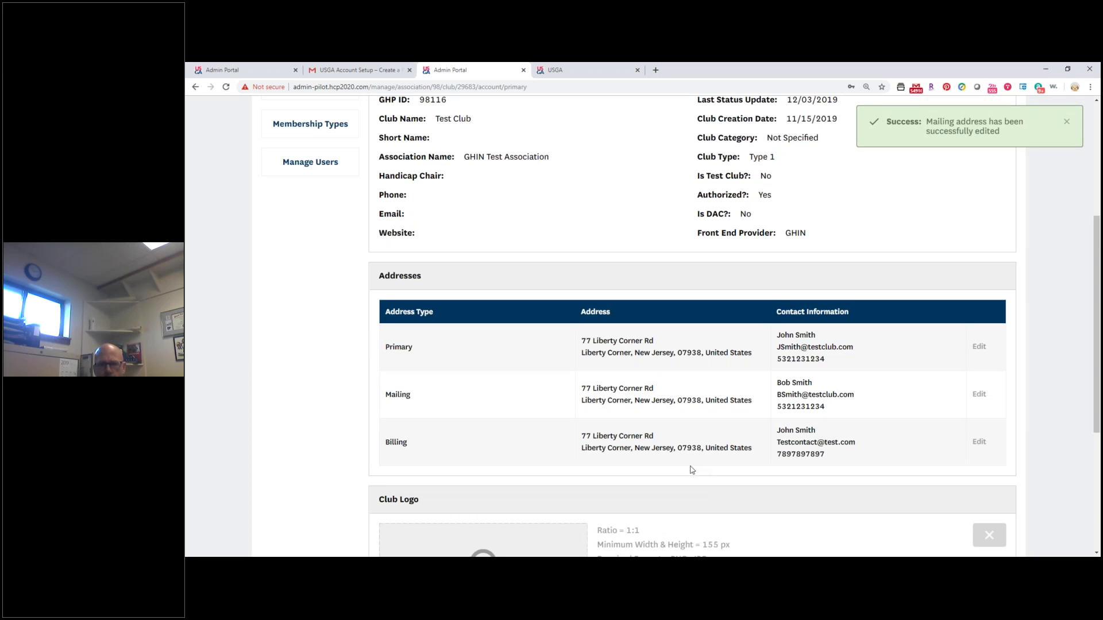
{"action": "scroll", "coordinate": [675, 454], "scroll_direction": "down", "scroll_amount": 1}
{"action": "scroll", "coordinate": [666, 454], "scroll_direction": "down", "scroll_amount": 4}
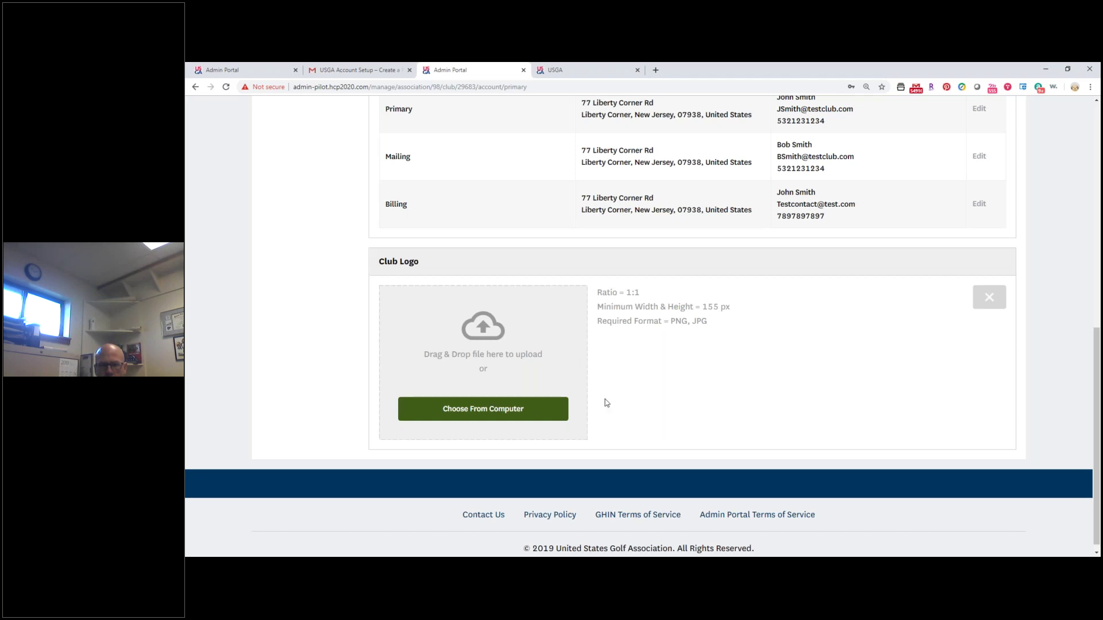
Upload 'download (5)' from the Pictures folder as the Test Club logo.
{"action": "left_click", "coordinate": [498, 416]}
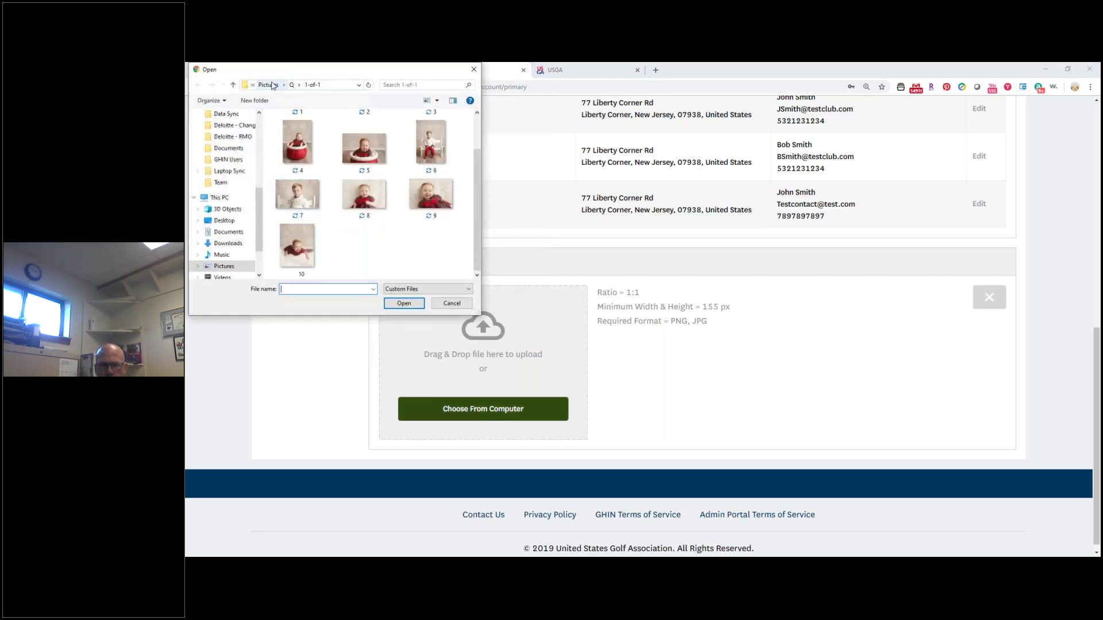
{"action": "left_click", "coordinate": [272, 85]}
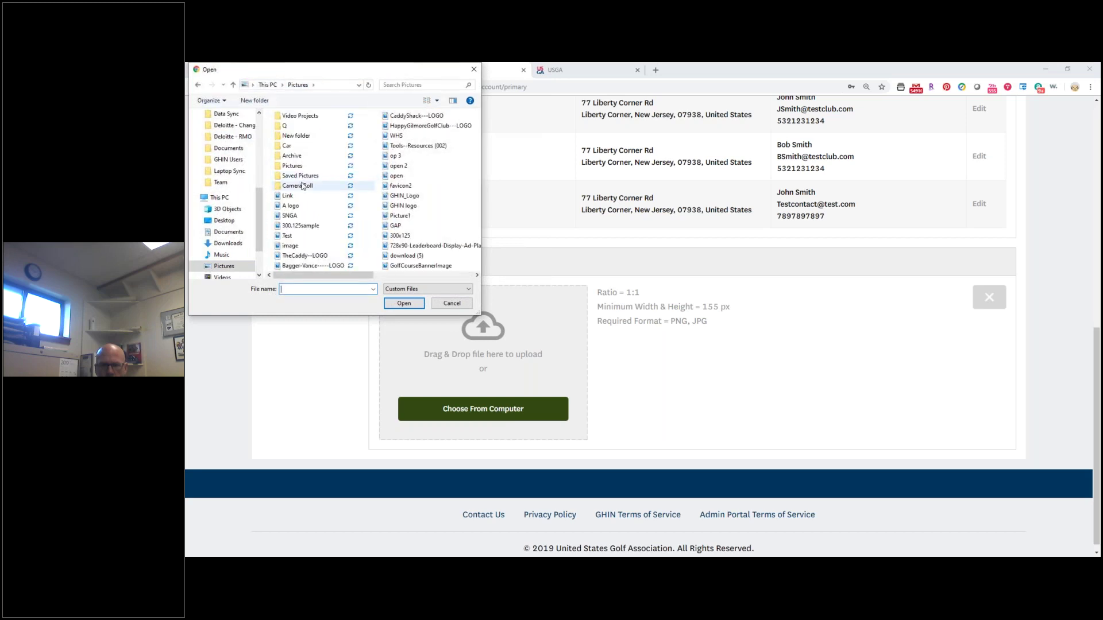
{"action": "left_click", "coordinate": [436, 103]}
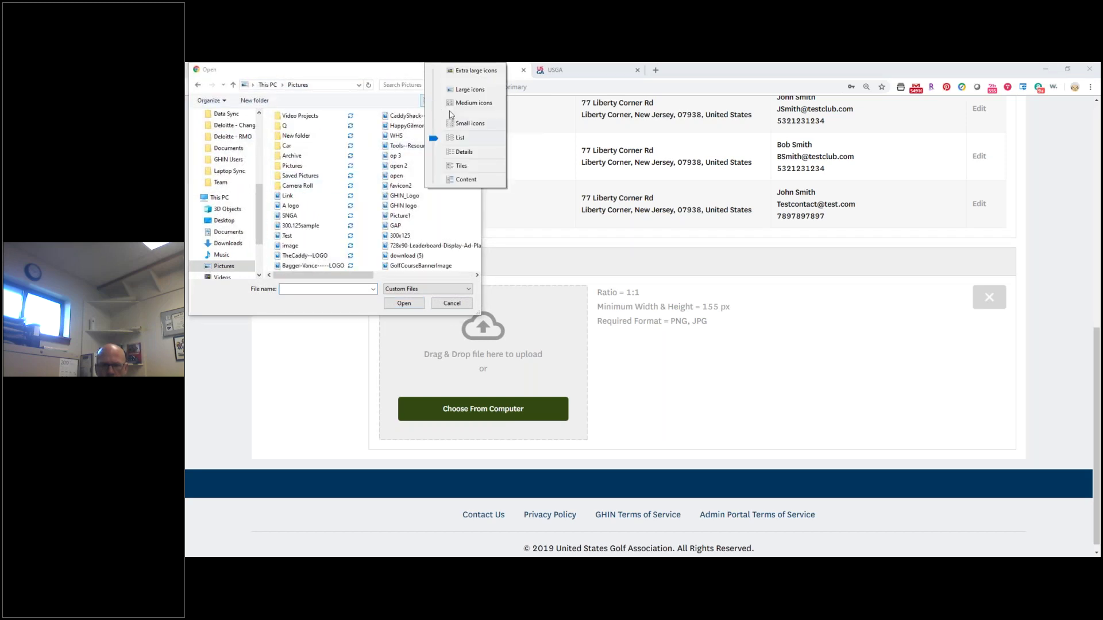
{"action": "left_click", "coordinate": [453, 124]}
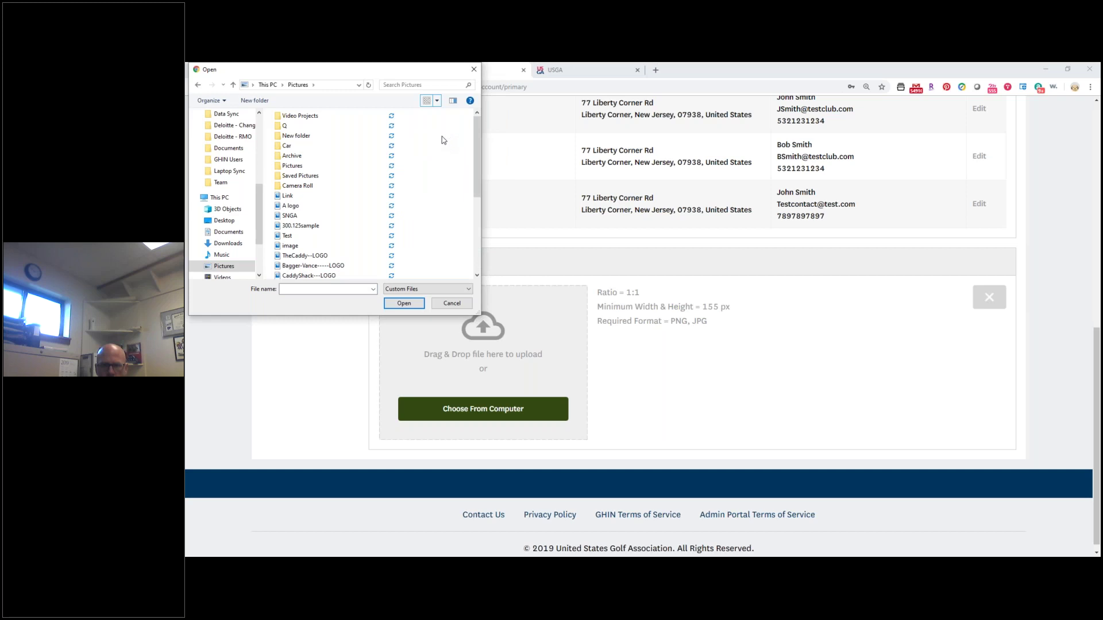
{"action": "left_click", "coordinate": [437, 102]}
{"action": "left_click", "coordinate": [451, 108]}
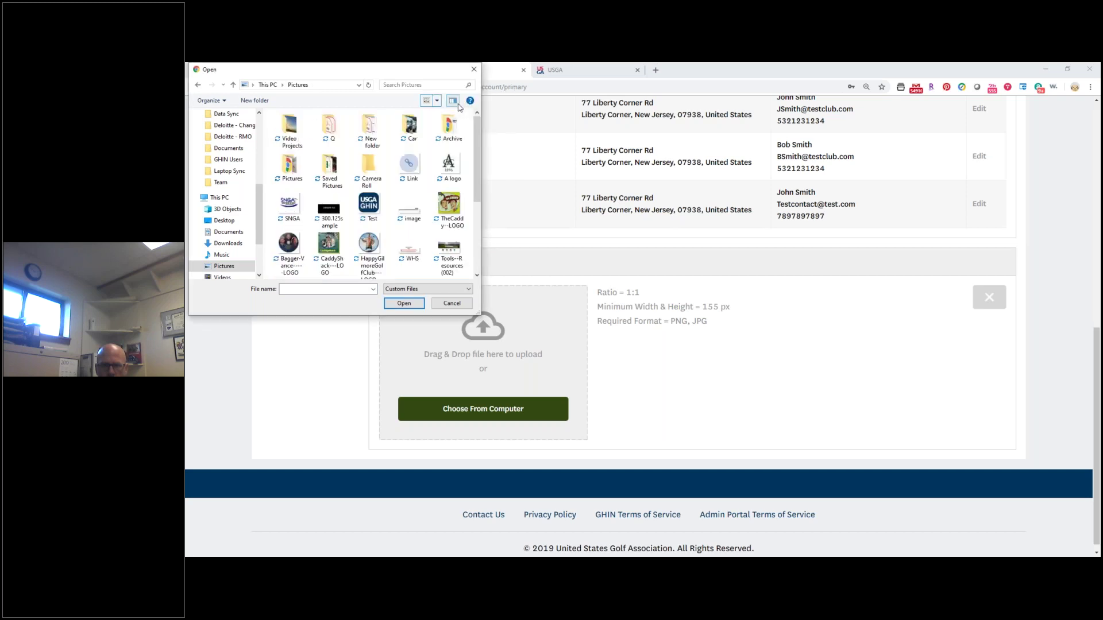
{"action": "scroll", "coordinate": [371, 216], "scroll_direction": "down", "scroll_amount": 3}
{"action": "left_click", "coordinate": [292, 246]}
{"action": "double_click", "coordinate": [294, 248]}
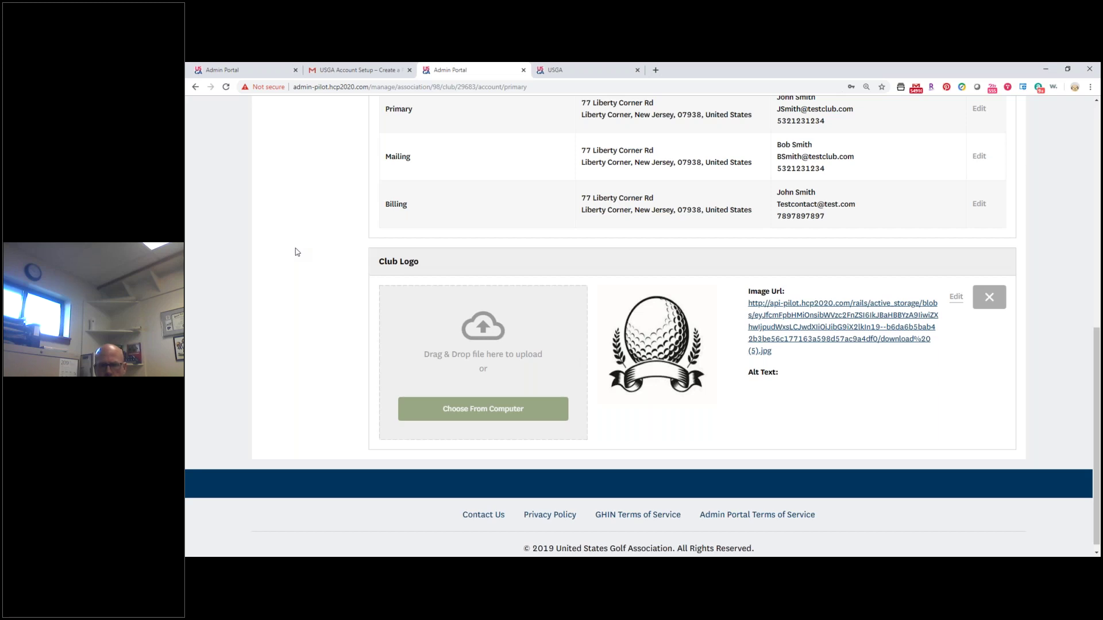
Delete the golf-ball logo, confirming the removal, and return to the top of the page.
{"action": "left_click", "coordinate": [989, 297]}
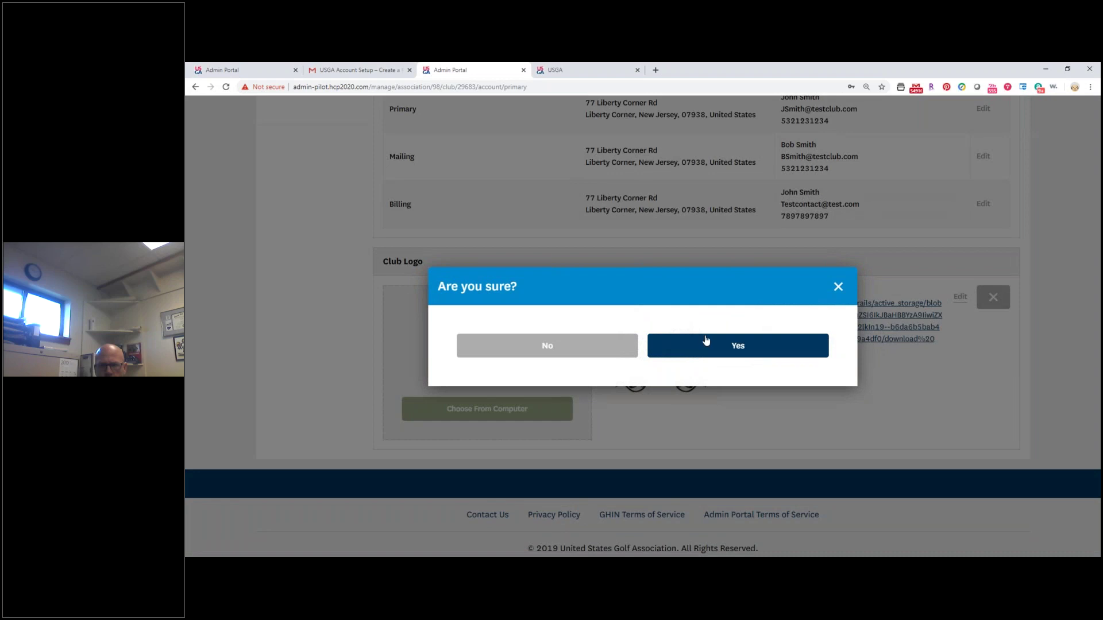
{"action": "left_click", "coordinate": [697, 347]}
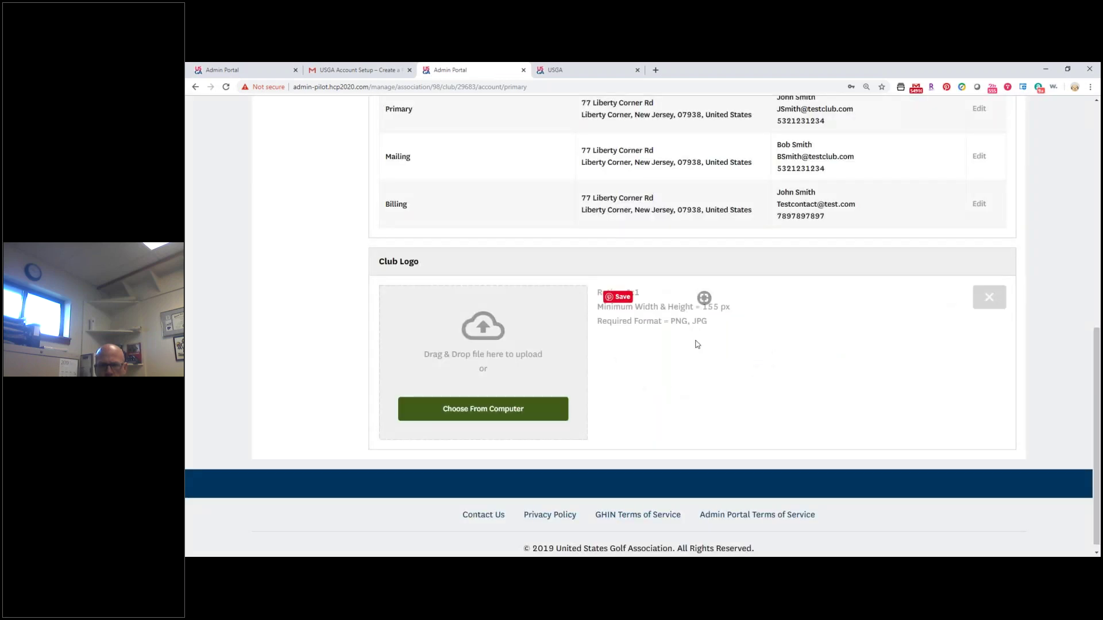
{"action": "scroll", "coordinate": [697, 345], "scroll_direction": "up", "scroll_amount": 8}
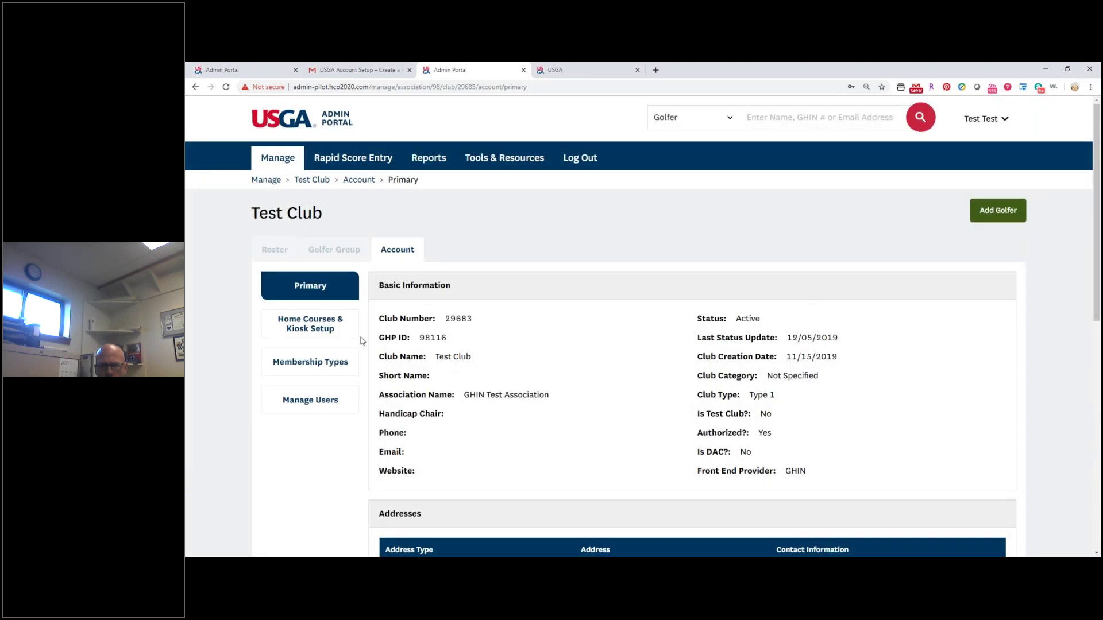
Review Home Courses & Kiosk Setup without adding a course, then view the club's membership types and bill rates.
{"action": "left_click", "coordinate": [286, 331]}
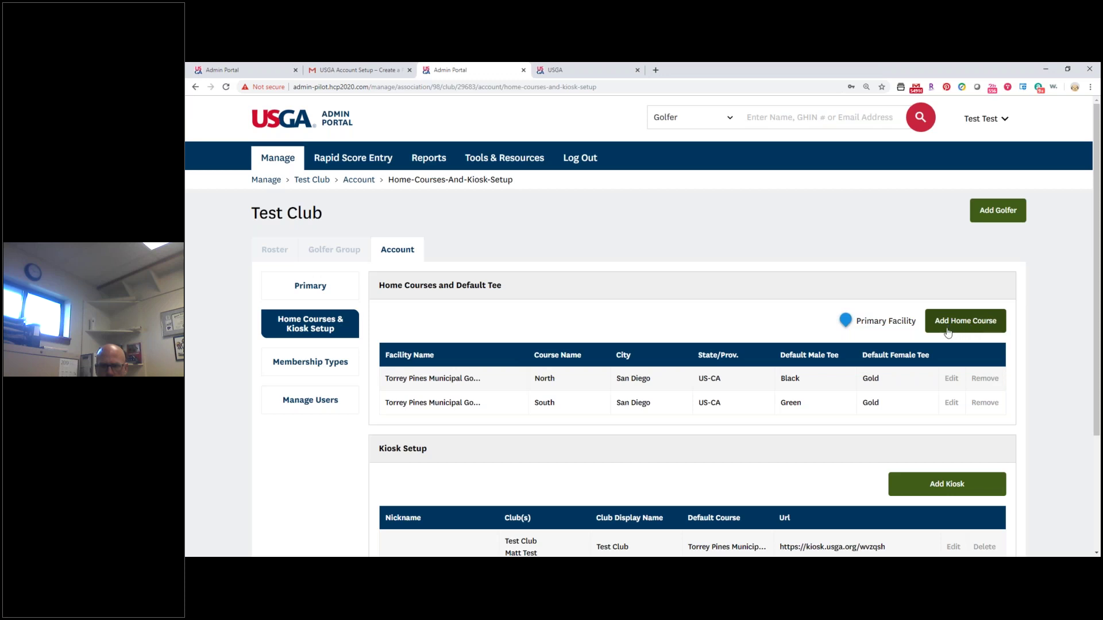
{"action": "left_click", "coordinate": [958, 378]}
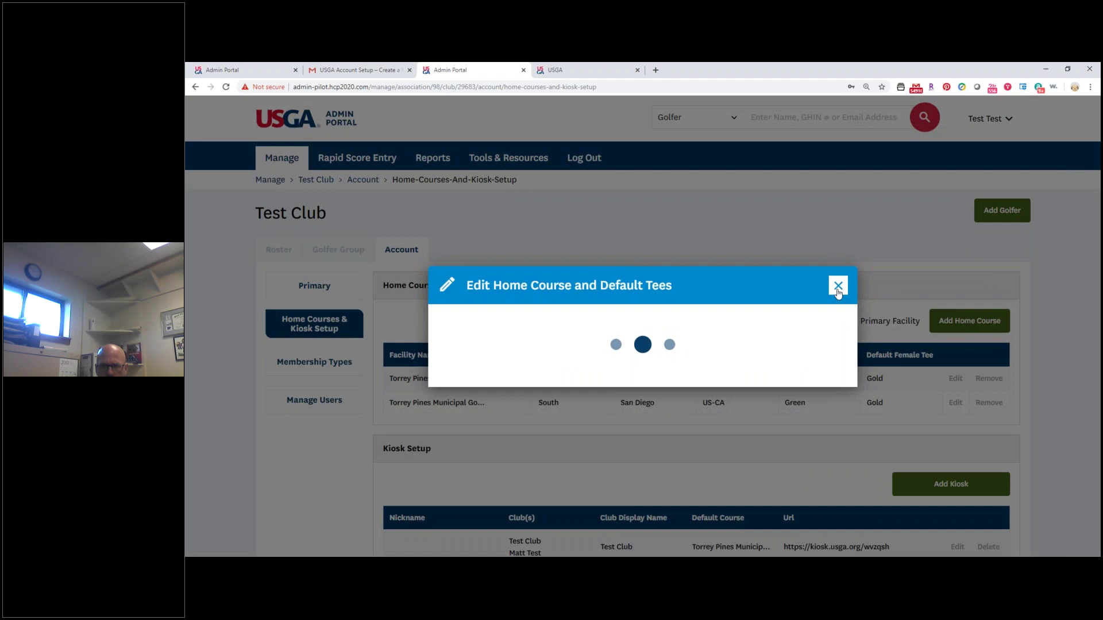
{"action": "left_click", "coordinate": [838, 289]}
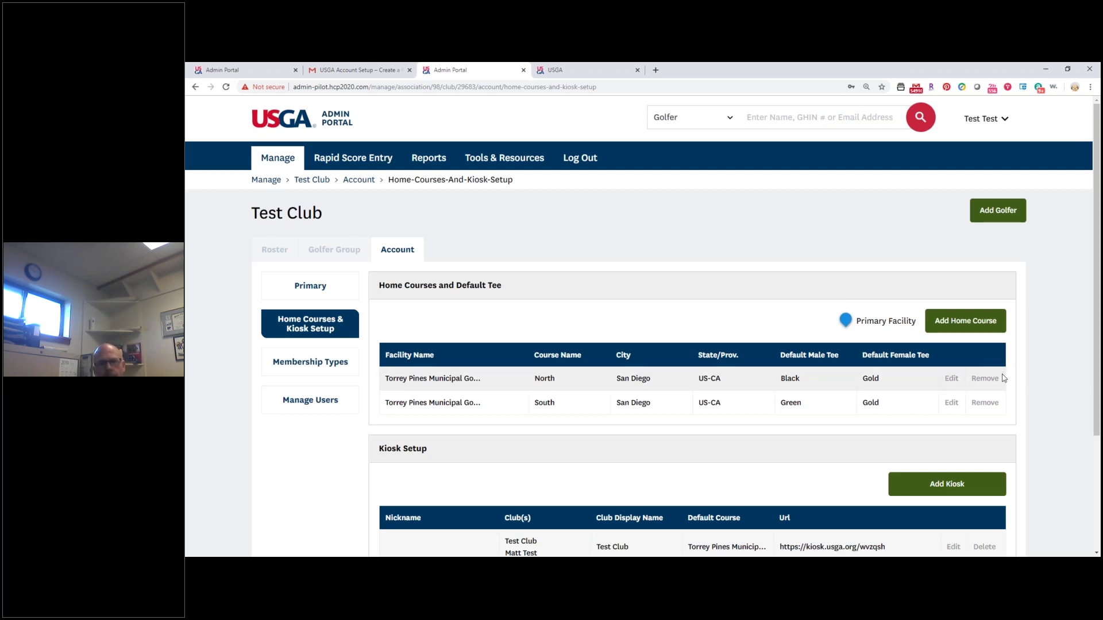
{"action": "scroll", "coordinate": [977, 390], "scroll_direction": "down", "scroll_amount": 2}
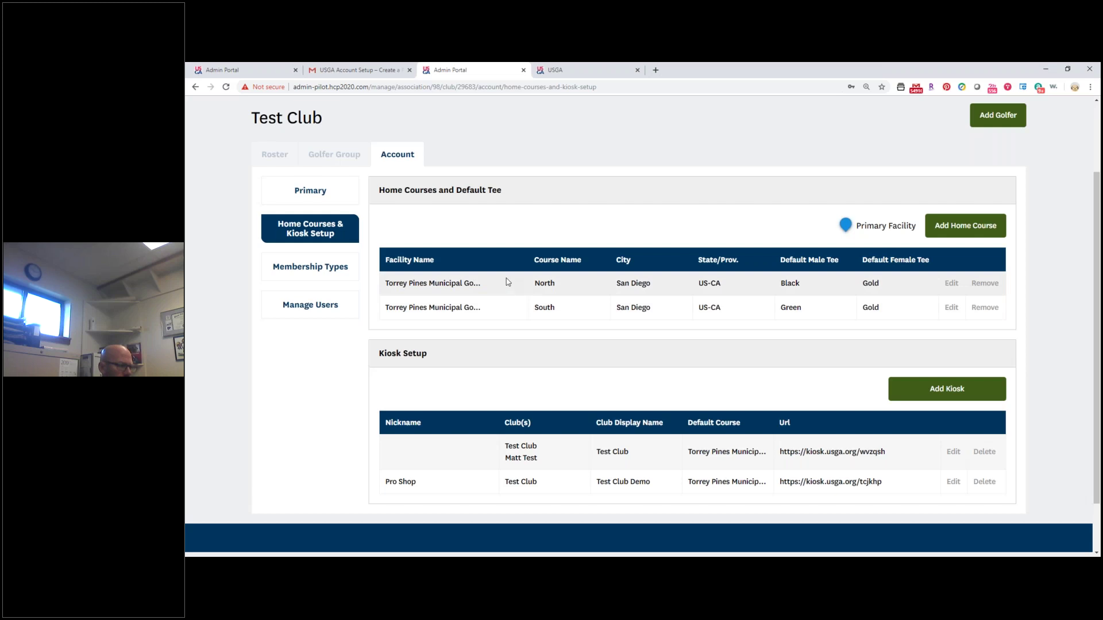
{"action": "left_click", "coordinate": [309, 268]}
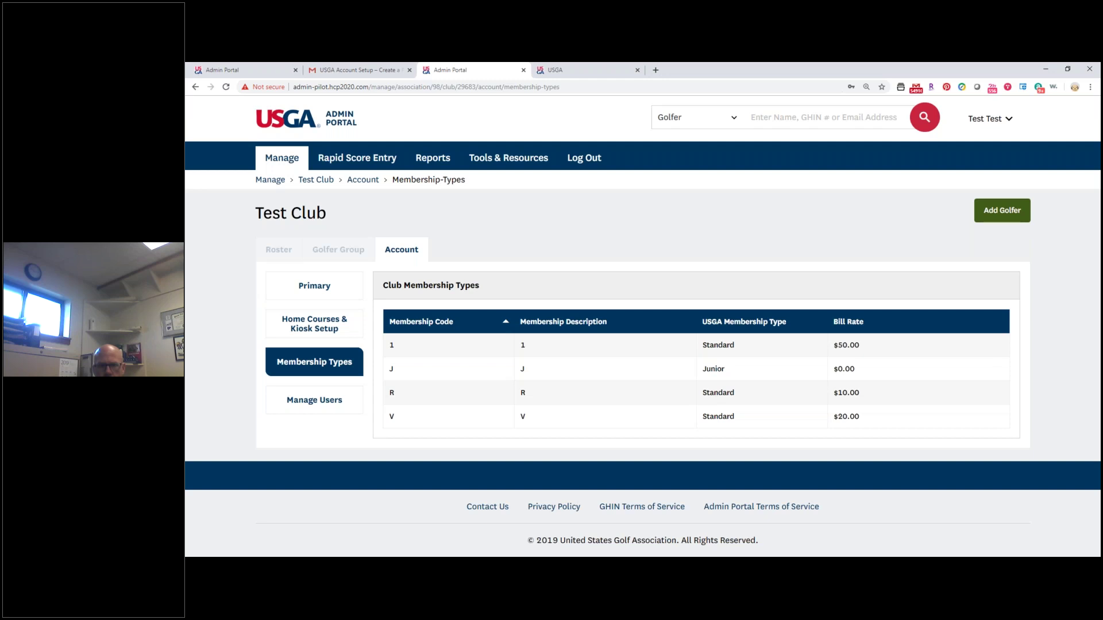
Go to Manage Users and open the Add User dialog.
{"action": "left_click", "coordinate": [321, 413]}
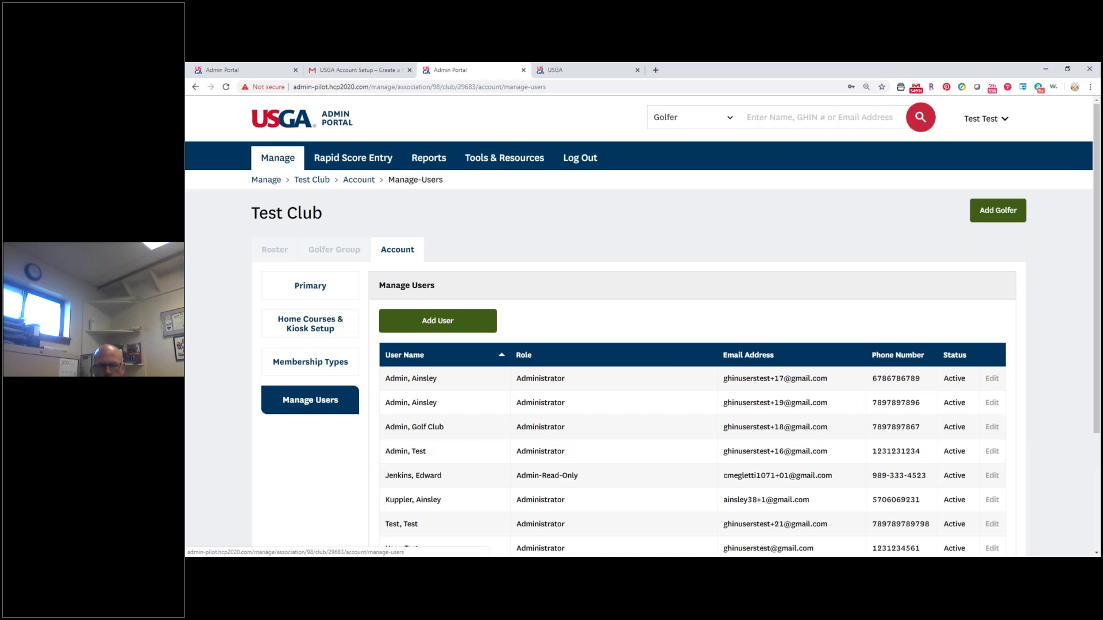
{"action": "right_click", "coordinate": [316, 413]}
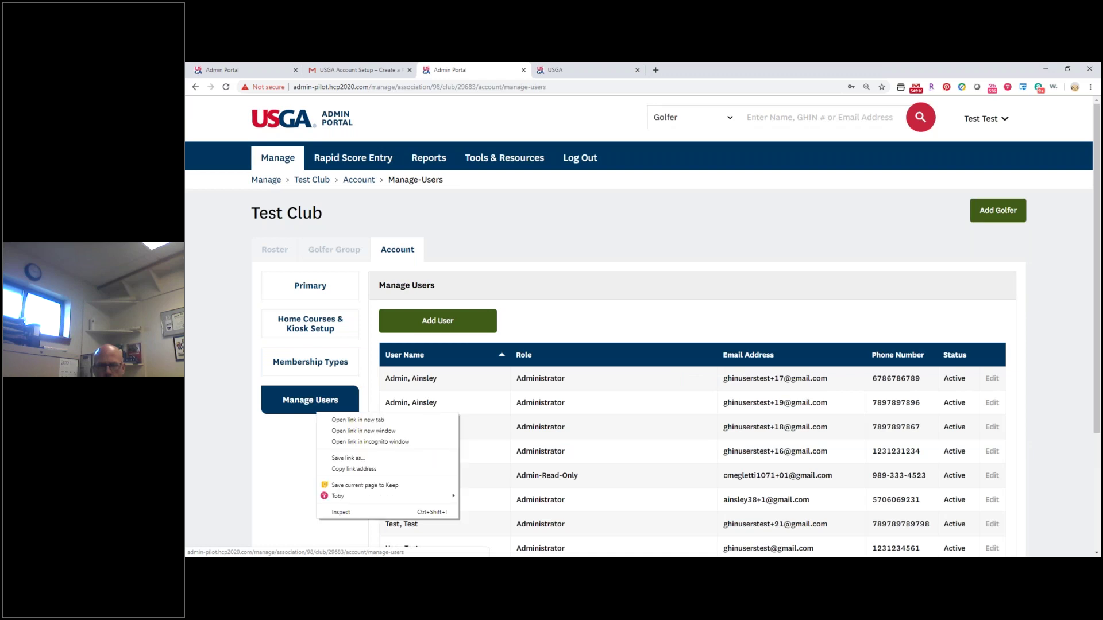
{"action": "left_click", "coordinate": [641, 284]}
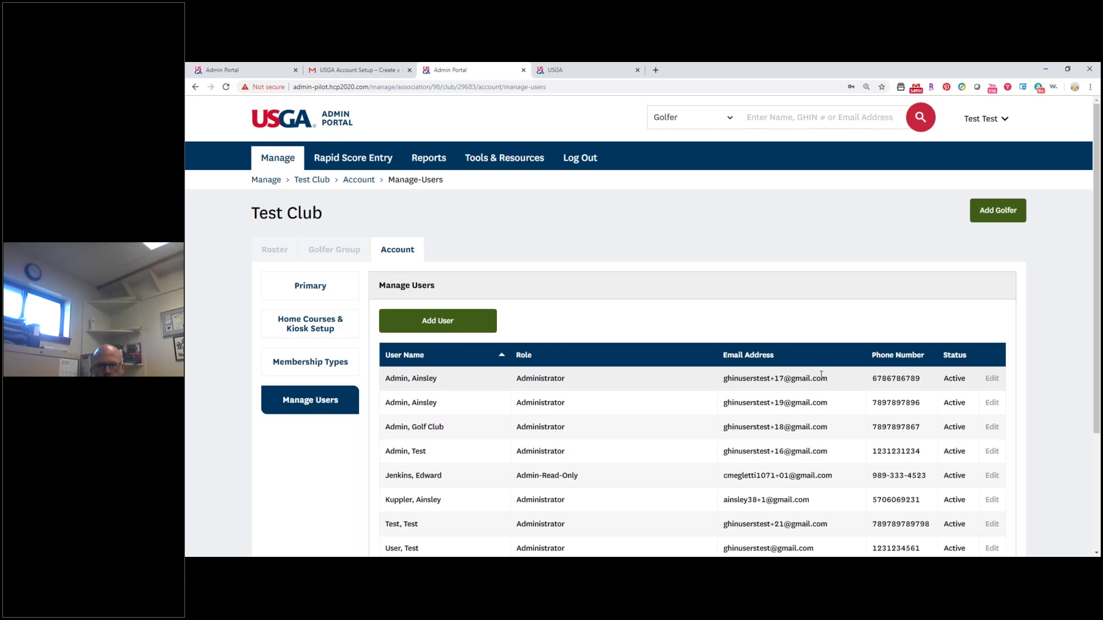
{"action": "left_click", "coordinate": [435, 320]}
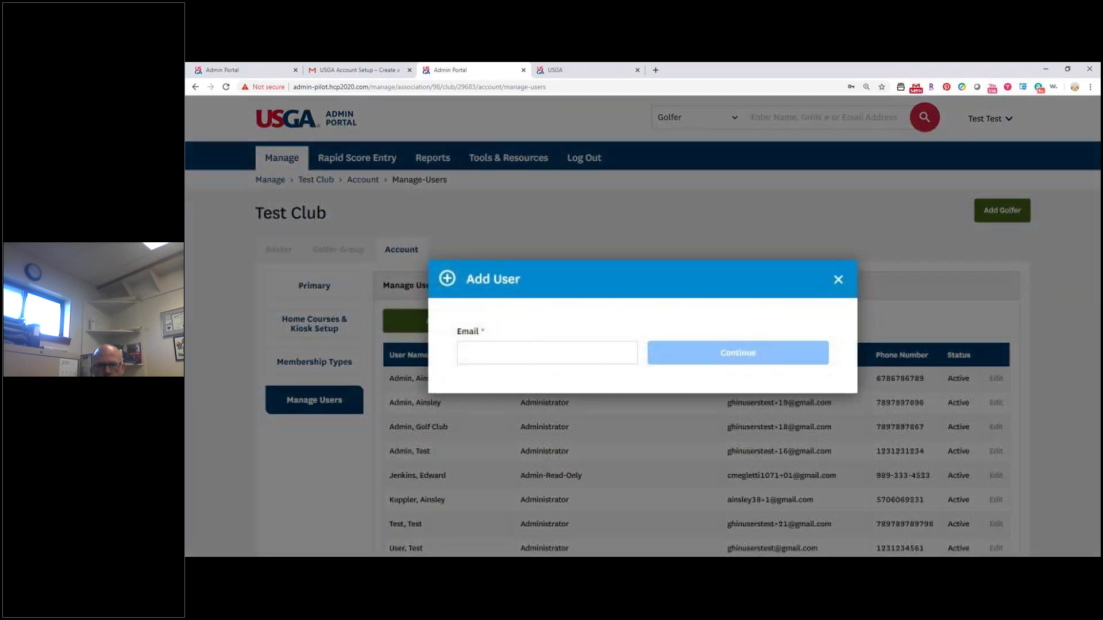
Enter the new user's e-mail address and continue to the details form.
{"action": "left_click", "coordinate": [482, 352]}
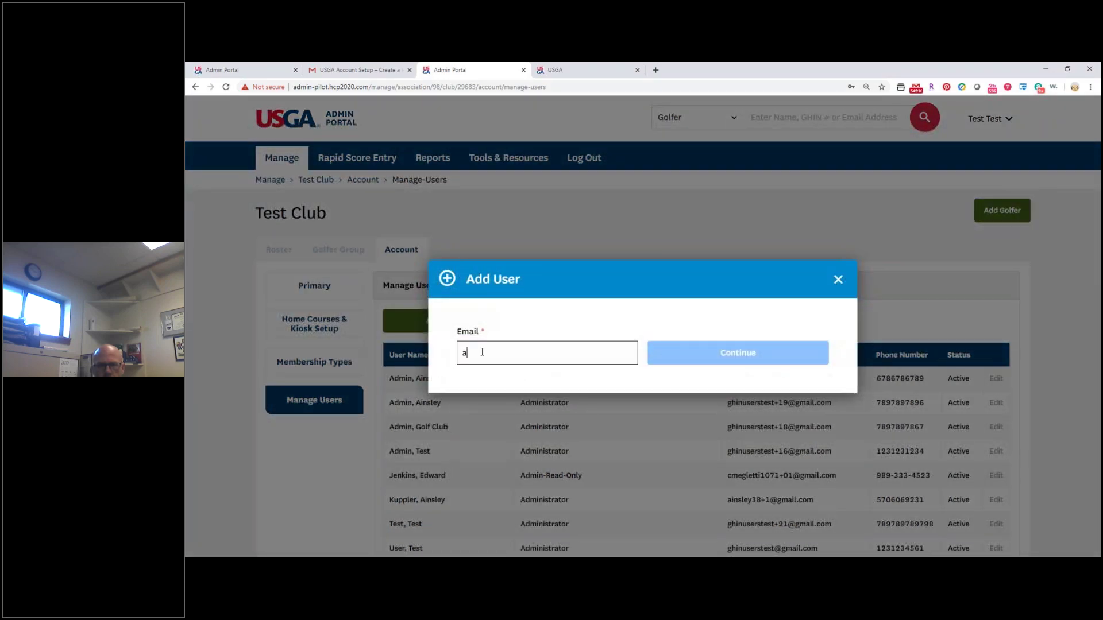
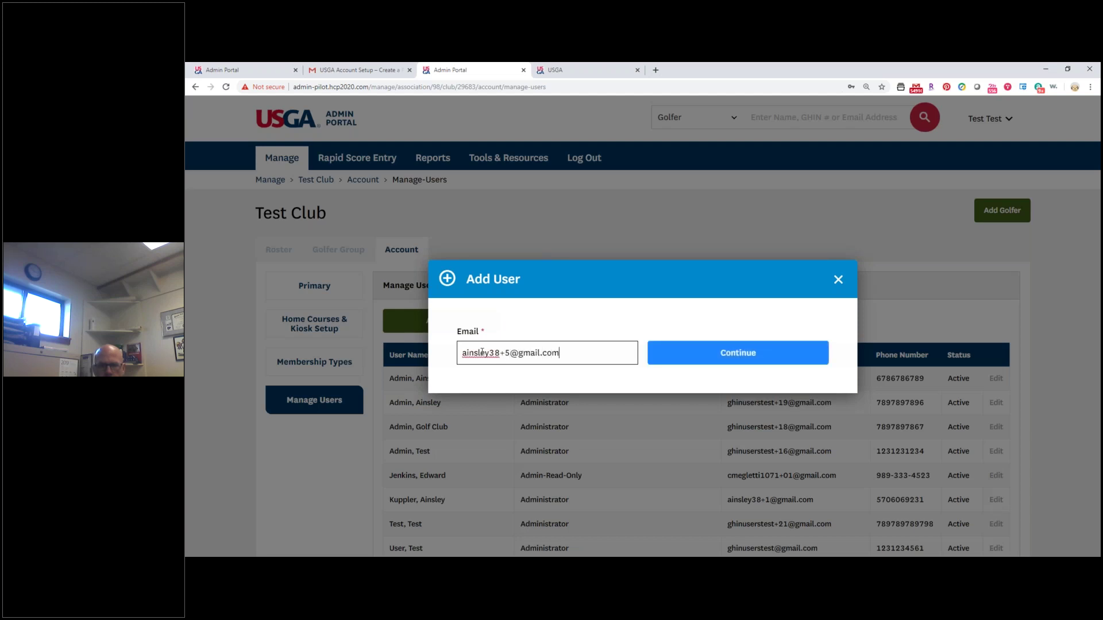
{"action": "left_click", "coordinate": [679, 365]}
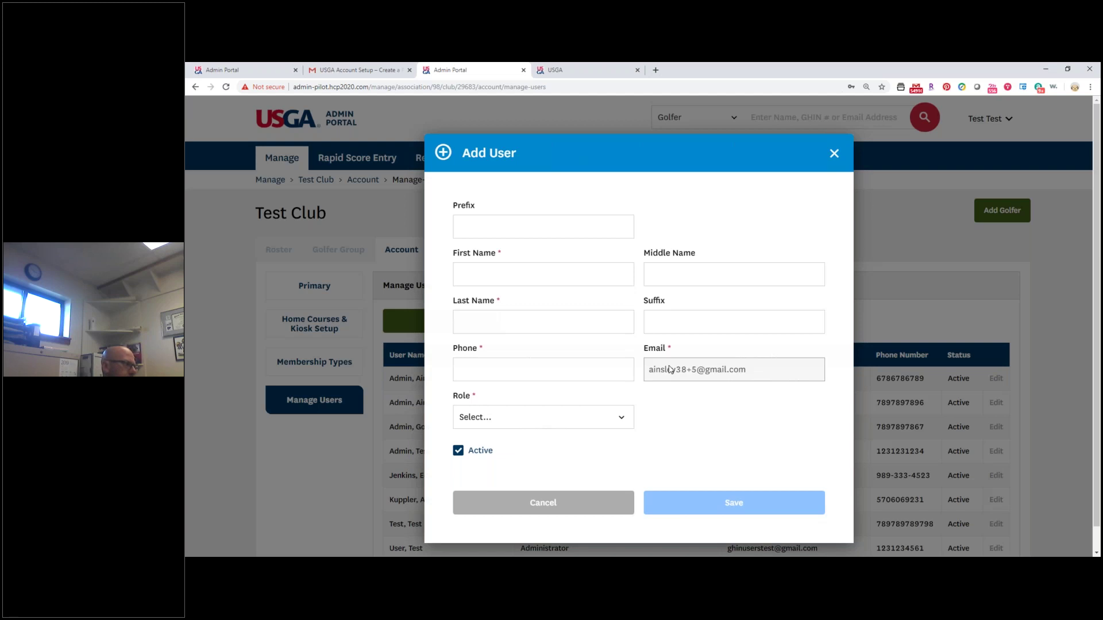
Enter first name Test, last name User and the phone number, with role Administrator.
{"action": "left_click", "coordinate": [569, 264]}
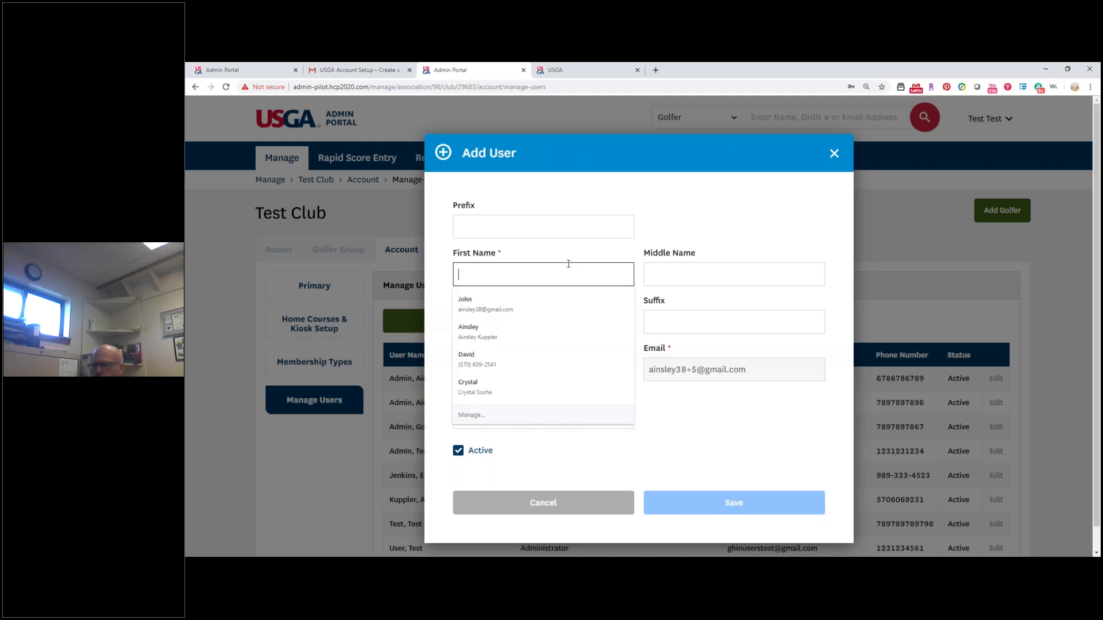
{"action": "type", "text": "Test"}
{"action": "key", "text": "Tab"}
{"action": "key", "text": "Tab"}
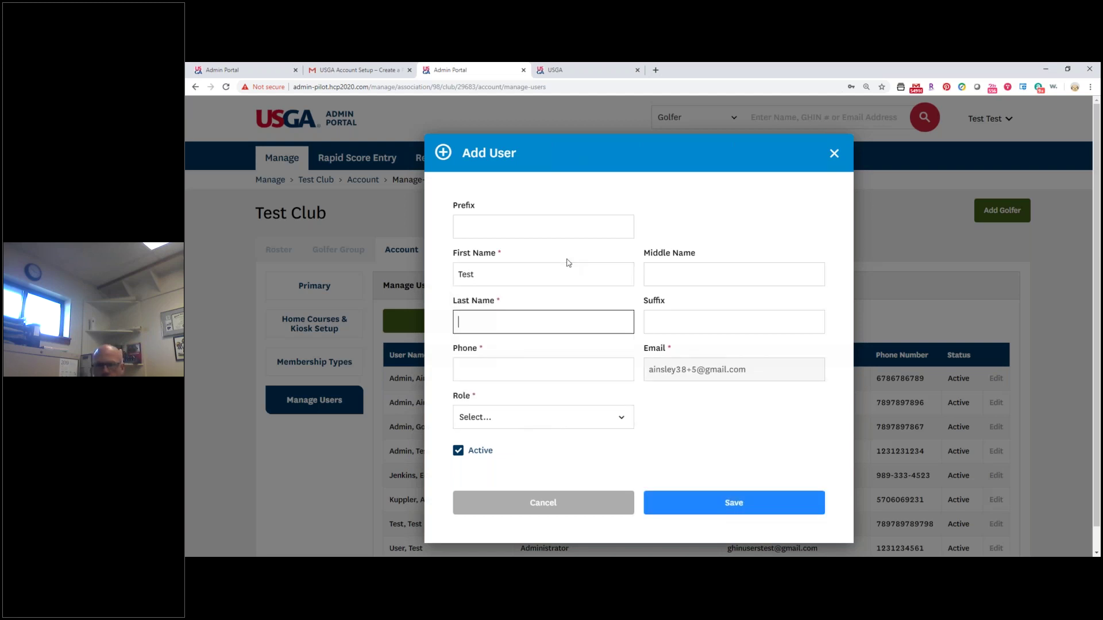
{"action": "type", "text": "User"}
{"action": "key", "text": "Tab"}
{"action": "key", "text": "Tab"}
{"action": "key", "text": "Tab"}
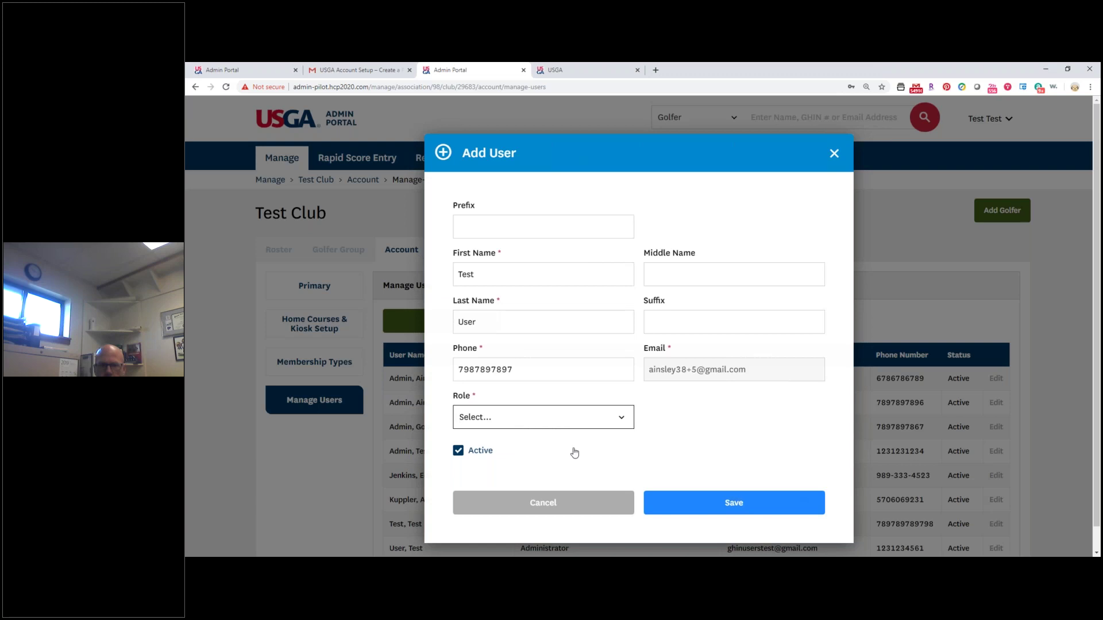
{"action": "left_click", "coordinate": [573, 423]}
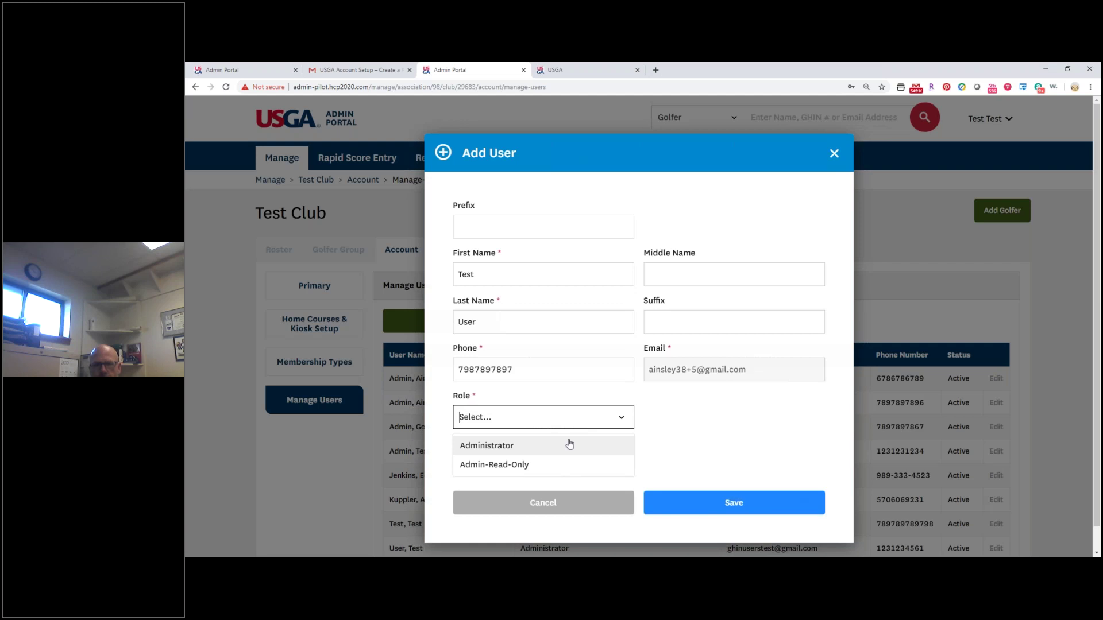
{"action": "left_click", "coordinate": [569, 445]}
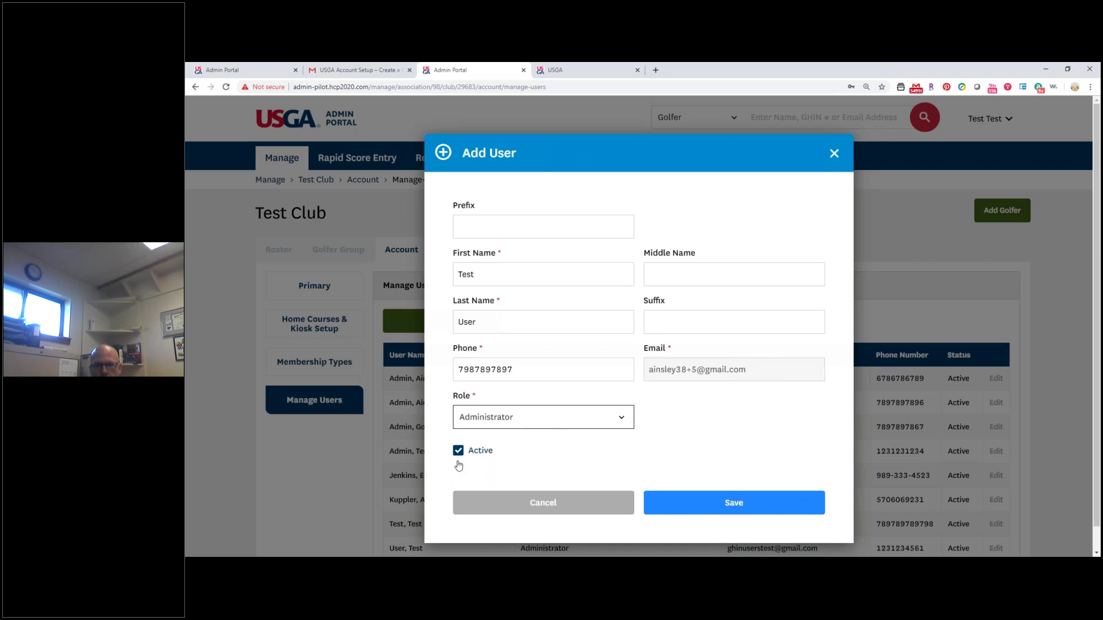
{"action": "scroll", "coordinate": [819, 498], "scroll_direction": "down", "scroll_amount": 1}
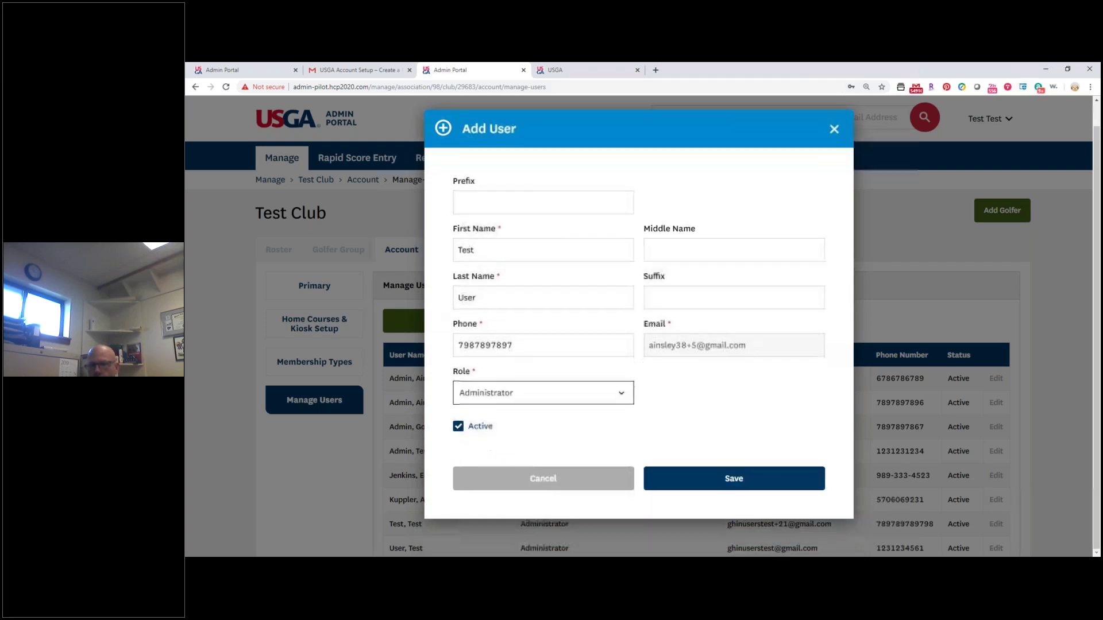
Save the new administrator user and switch to the Golfer Group page.
{"action": "left_click", "coordinate": [798, 479]}
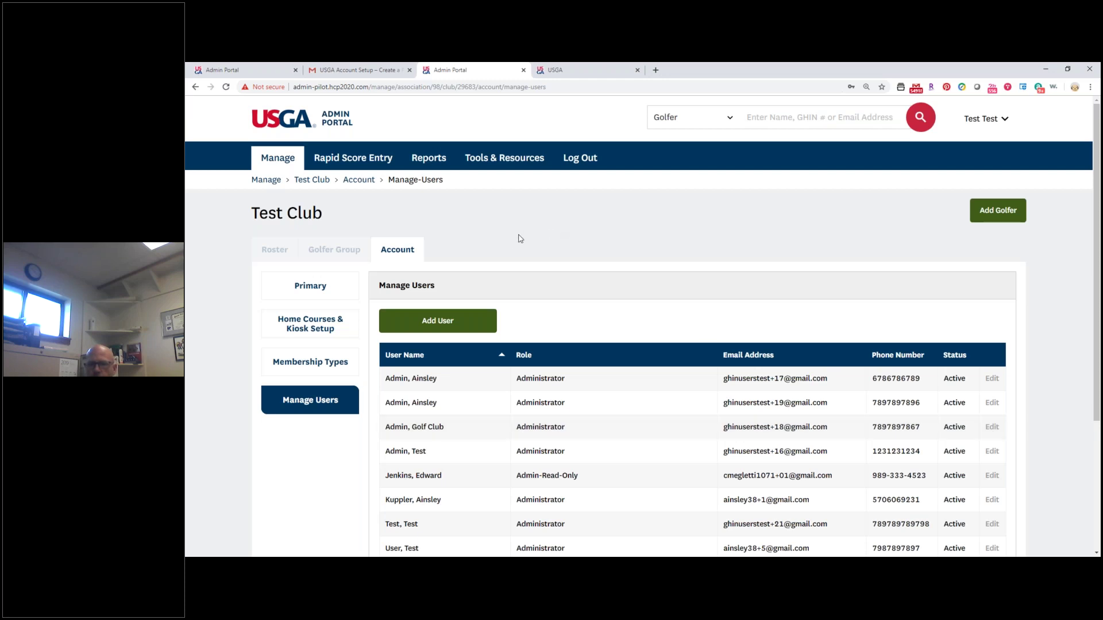
{"action": "left_click", "coordinate": [341, 246]}
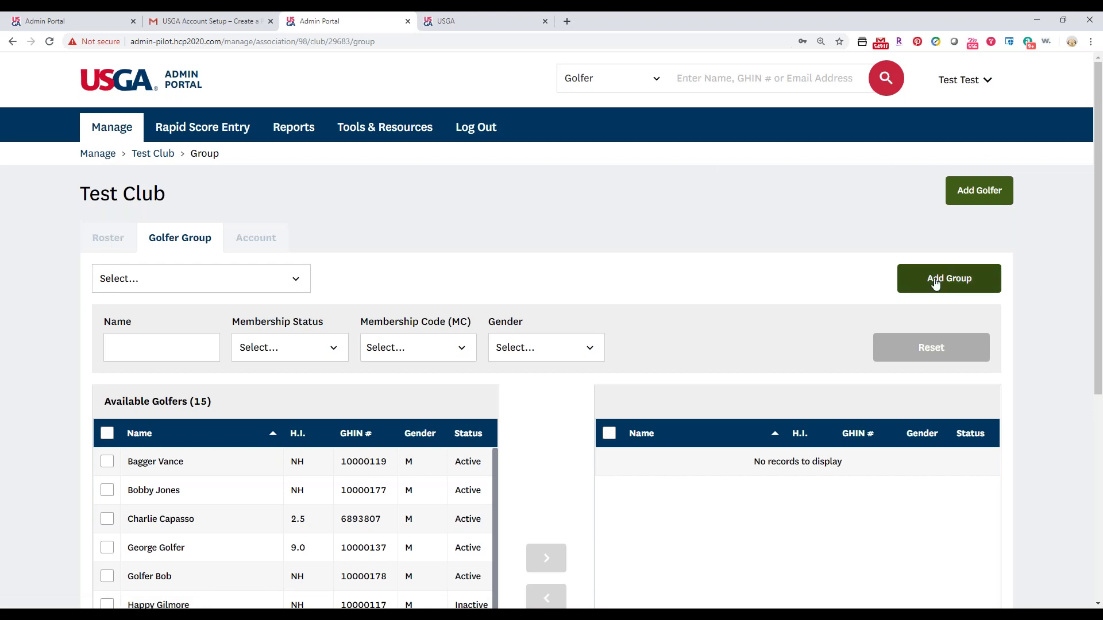
Add a golfer group named 'Test Golfer Group 125' and check it in the group list.
{"action": "left_click", "coordinate": [935, 283]}
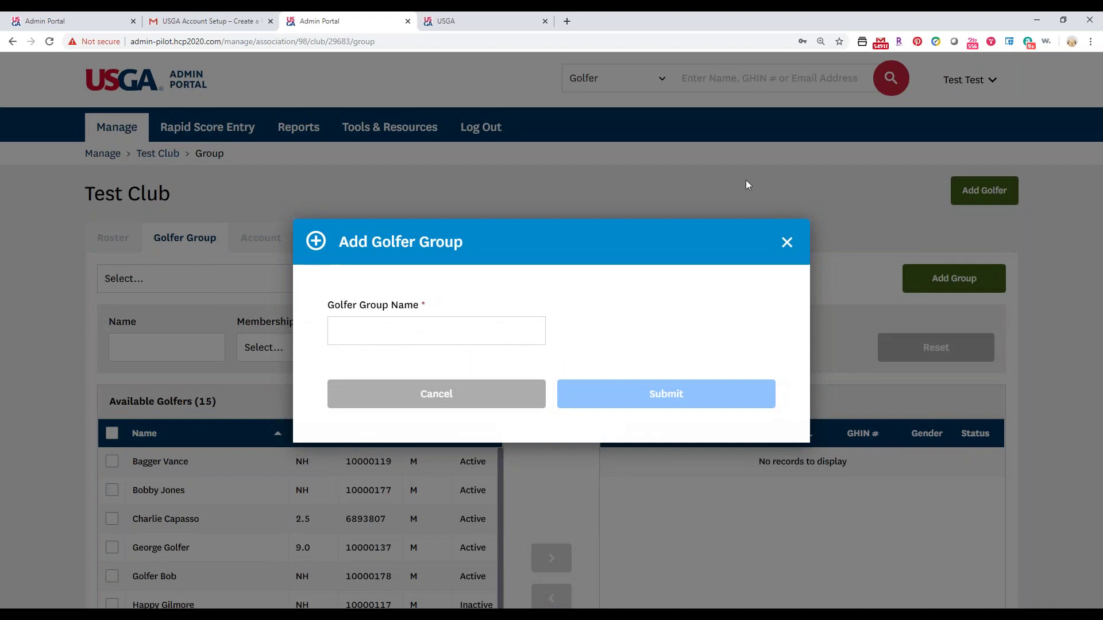
{"action": "left_click", "coordinate": [432, 331]}
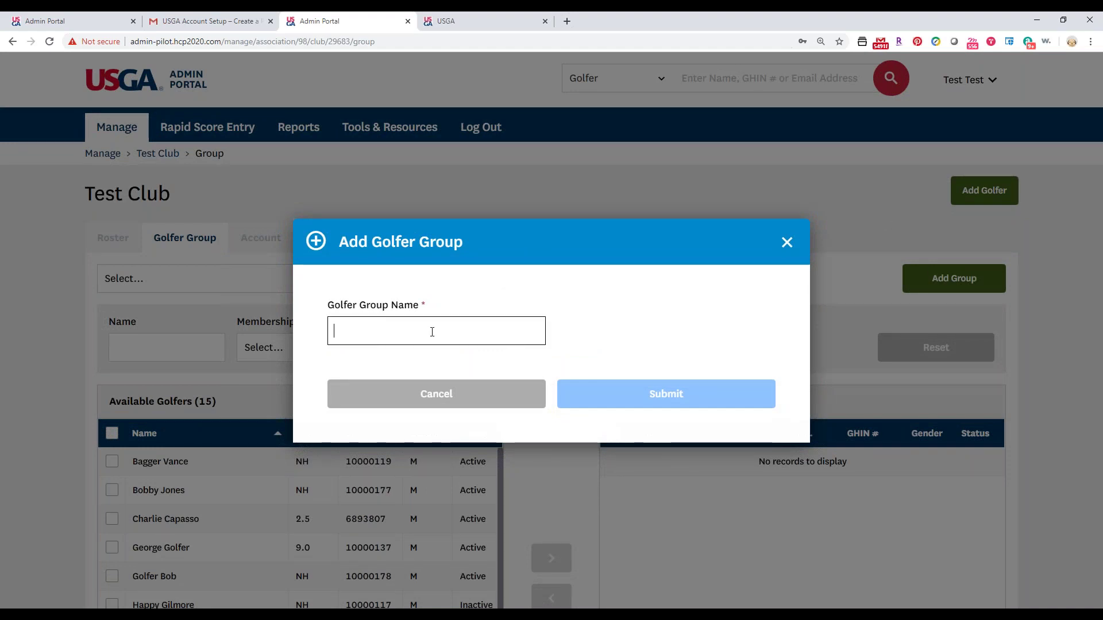
{"action": "type", "text": "Test Golf"}
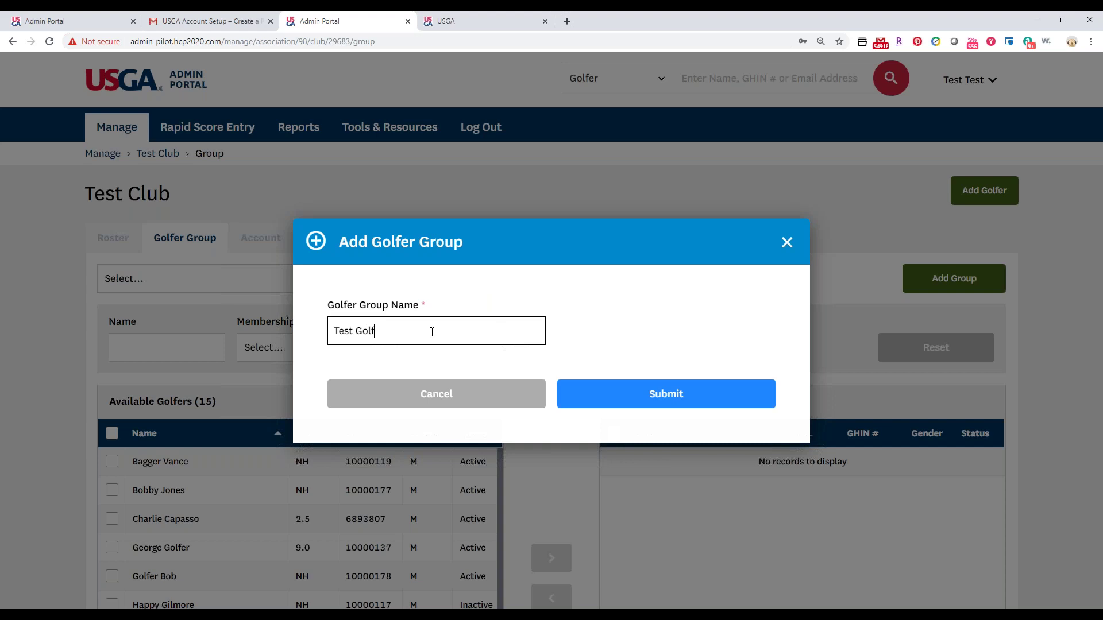
{"action": "type", "text": "er Group 125"}
{"action": "left_click", "coordinate": [588, 399]}
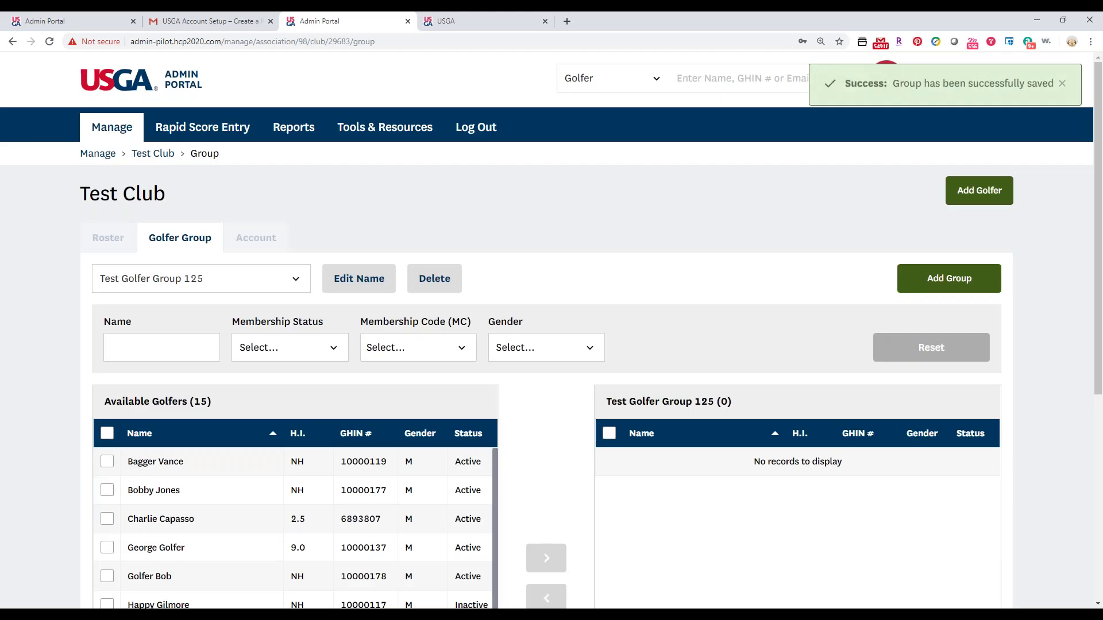
{"action": "left_click", "coordinate": [278, 289]}
Filter available golfers to Active status and membership code R - R for Test Golfer Group 125.
{"action": "left_click", "coordinate": [222, 359]}
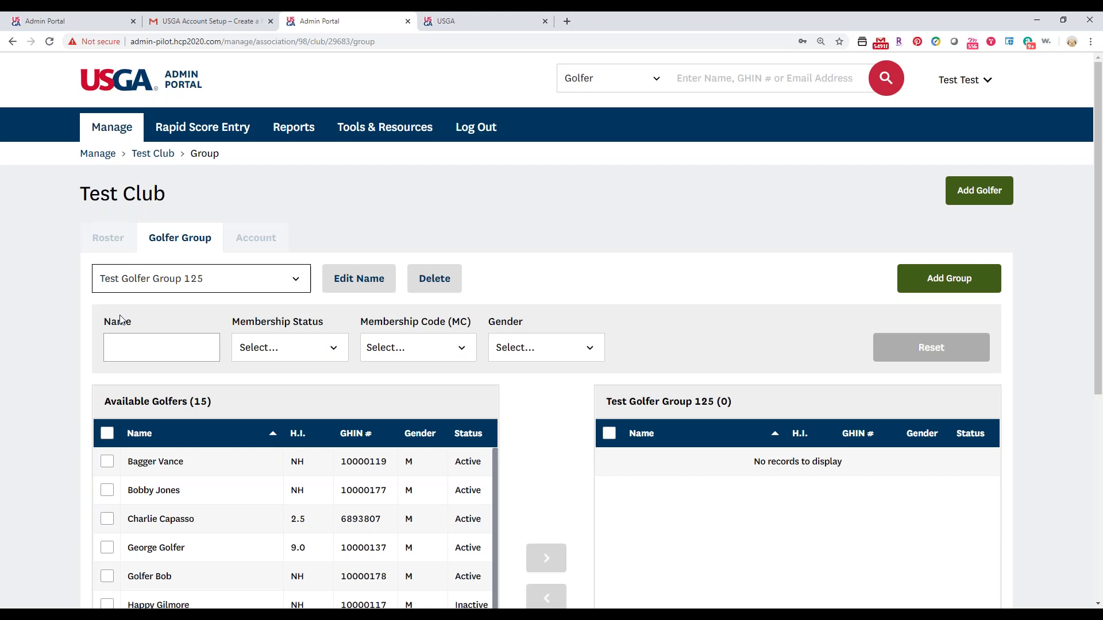
{"action": "left_click", "coordinate": [292, 357]}
{"action": "left_click", "coordinate": [254, 404]}
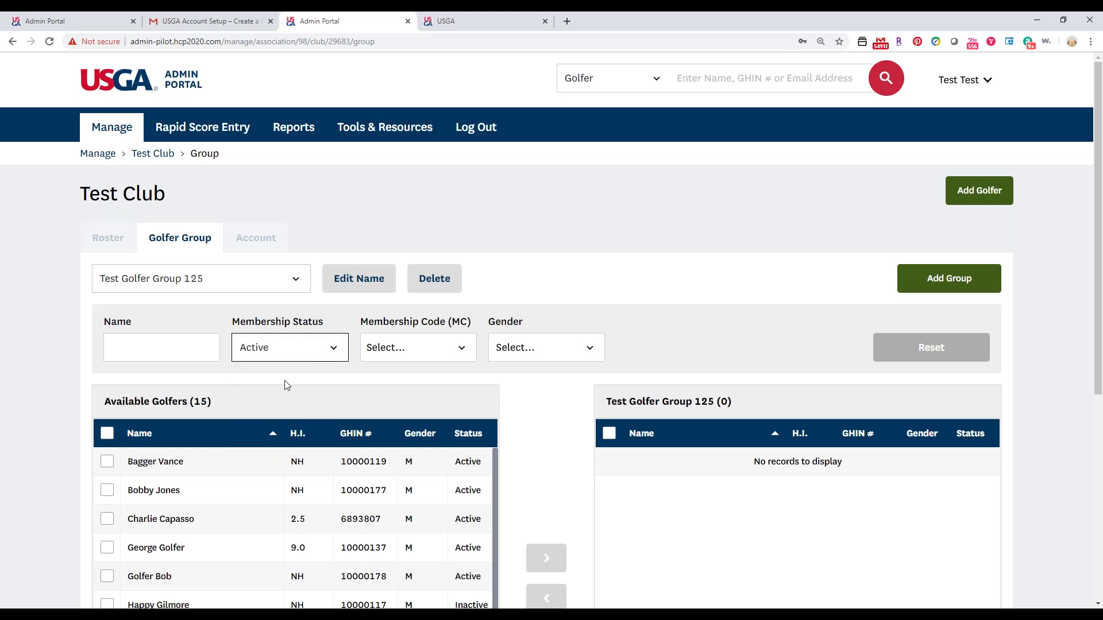
{"action": "left_click", "coordinate": [386, 345]}
{"action": "left_click", "coordinate": [371, 451]}
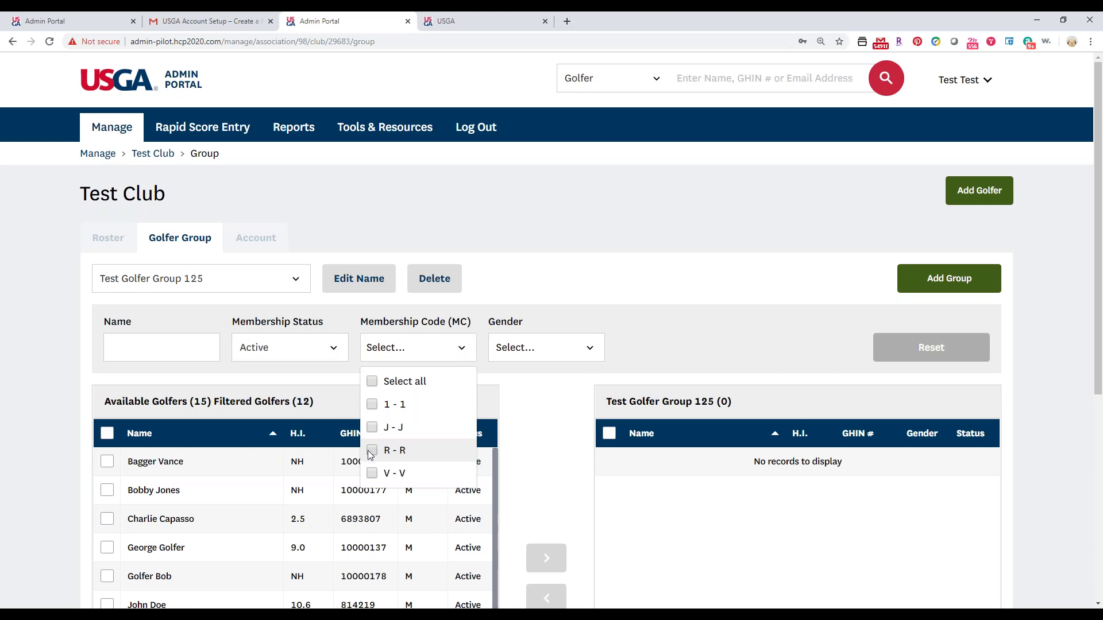
{"action": "scroll", "coordinate": [81, 442], "scroll_direction": "down", "scroll_amount": 1}
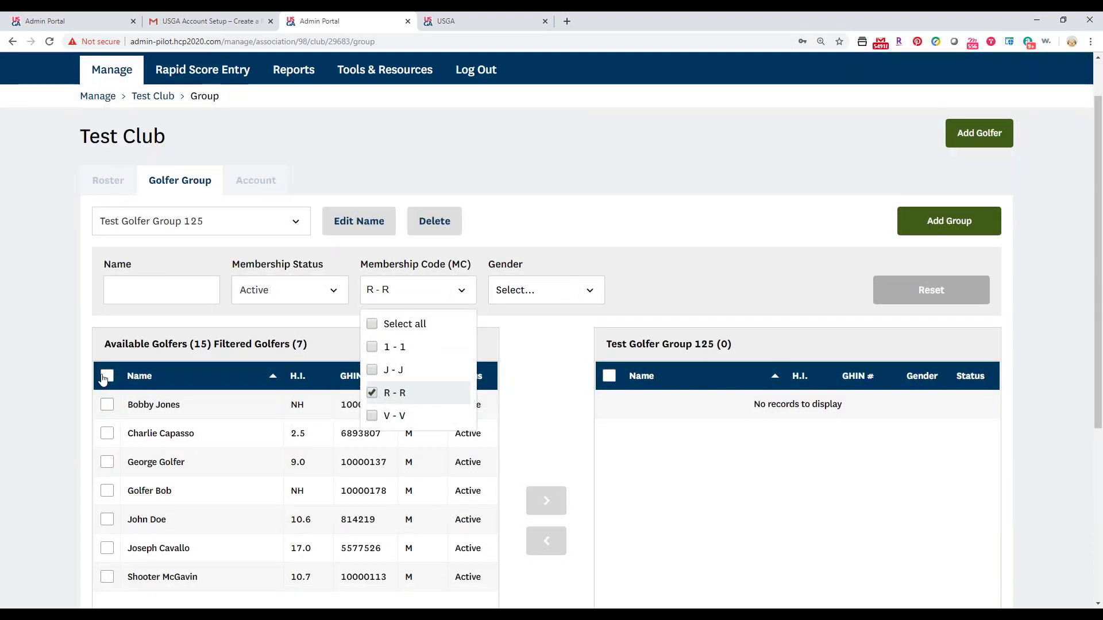
{"action": "scroll", "coordinate": [108, 409], "scroll_direction": "down", "scroll_amount": 1}
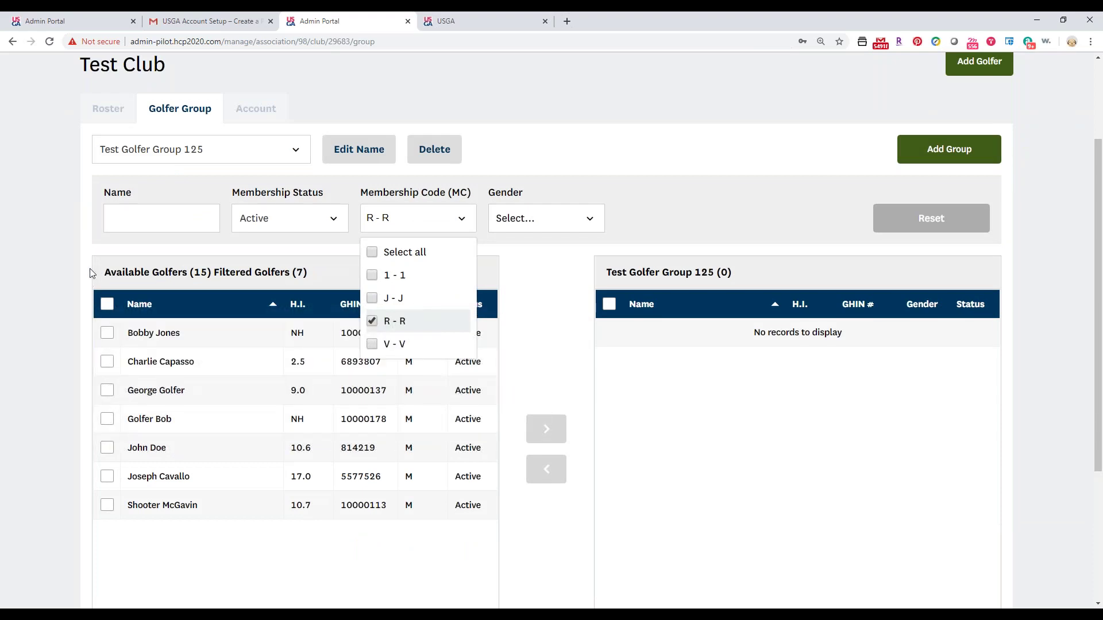
{"action": "left_click", "coordinate": [105, 269]}
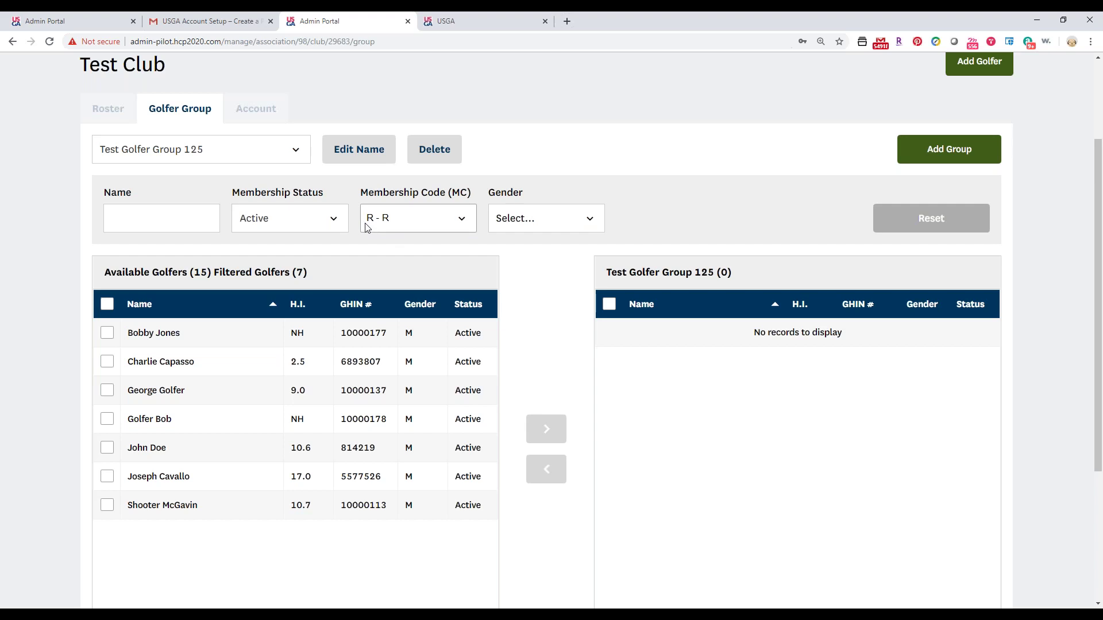
{"action": "left_click", "coordinate": [108, 363]}
Move all seven filtered golfers into Test Golfer Group 125 and save the group.
{"action": "left_click", "coordinate": [108, 339]}
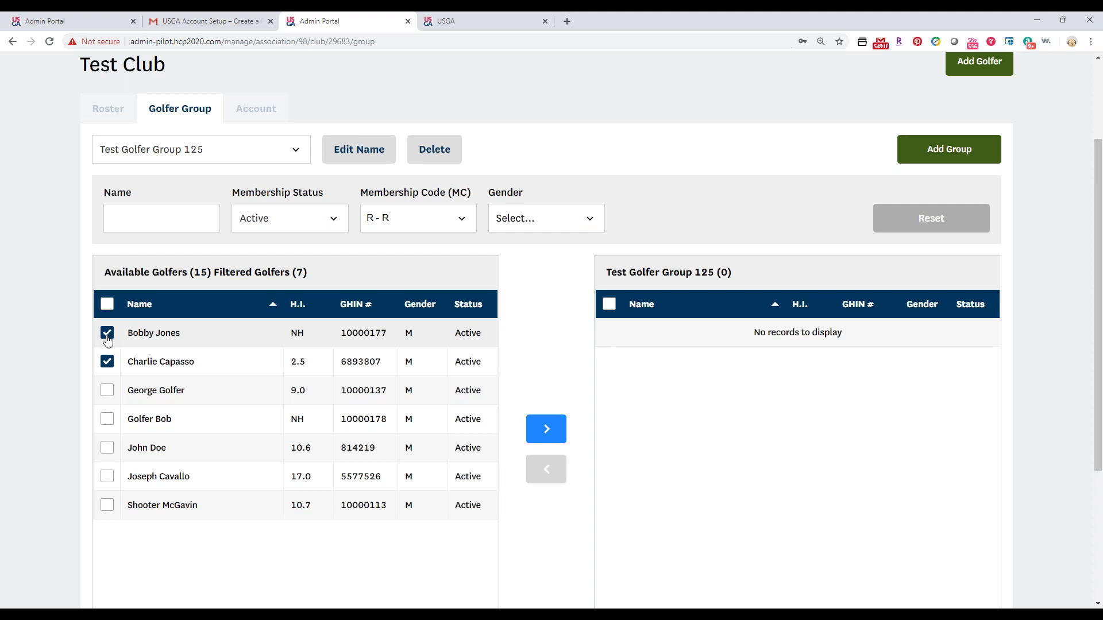
{"action": "left_click", "coordinate": [107, 304]}
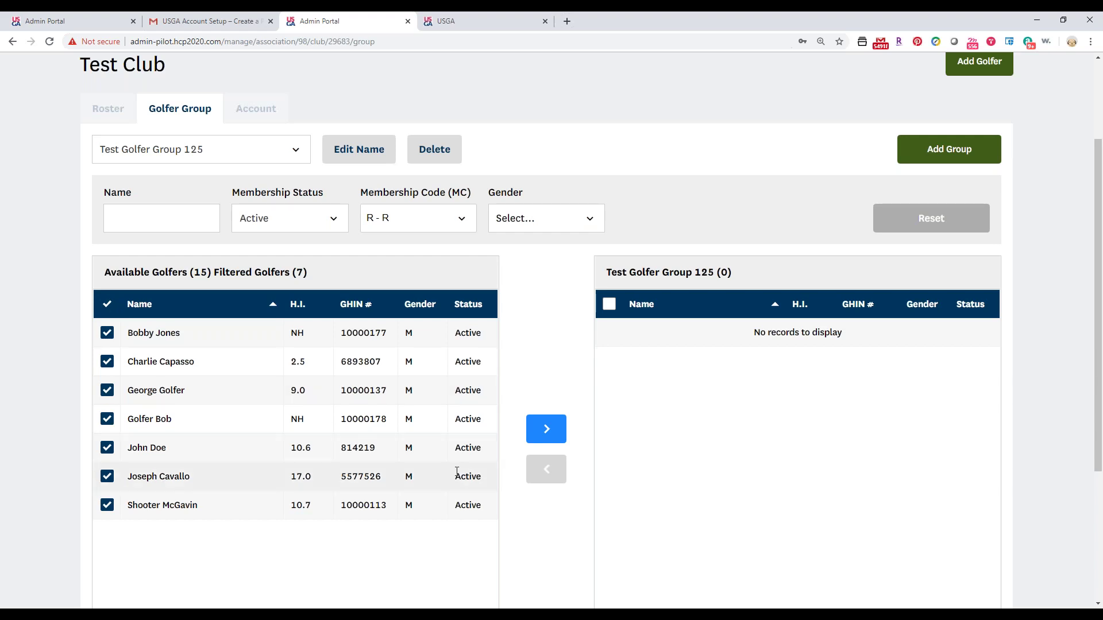
{"action": "left_click", "coordinate": [540, 438]}
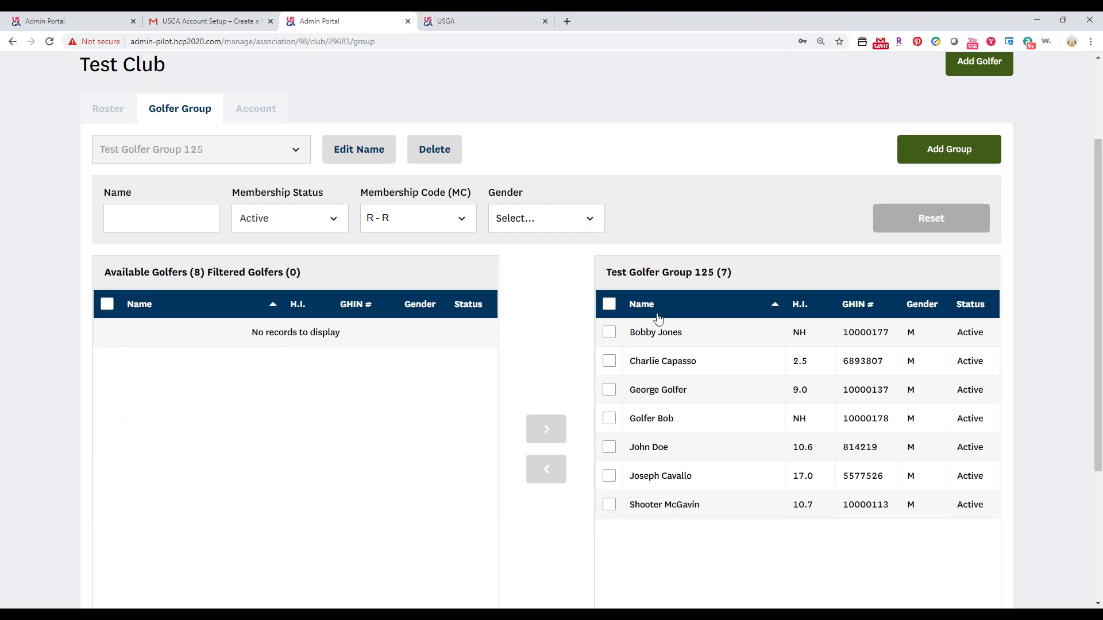
{"action": "scroll", "coordinate": [658, 322], "scroll_direction": "down", "scroll_amount": 3}
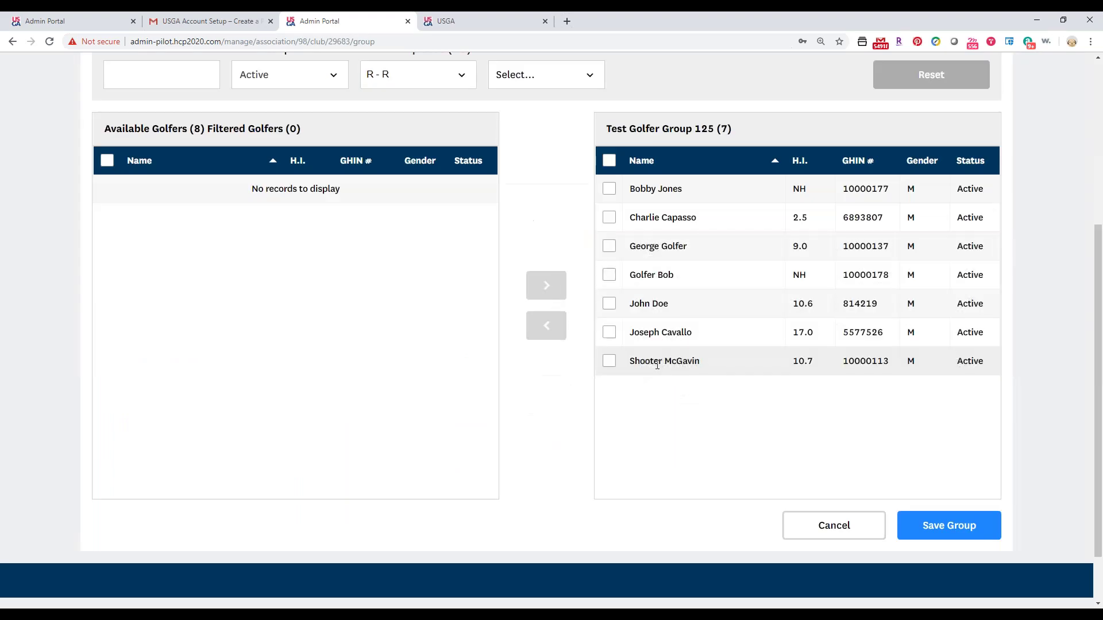
{"action": "left_click", "coordinate": [984, 527]}
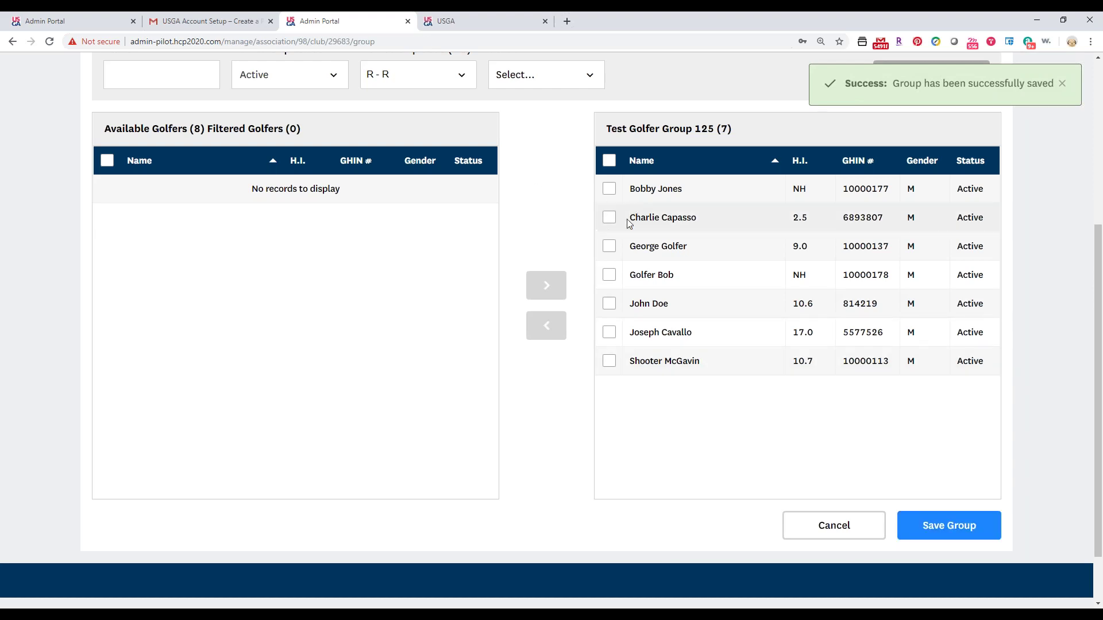
Remove one golfer from the group and save it with six members.
{"action": "left_click", "coordinate": [609, 218]}
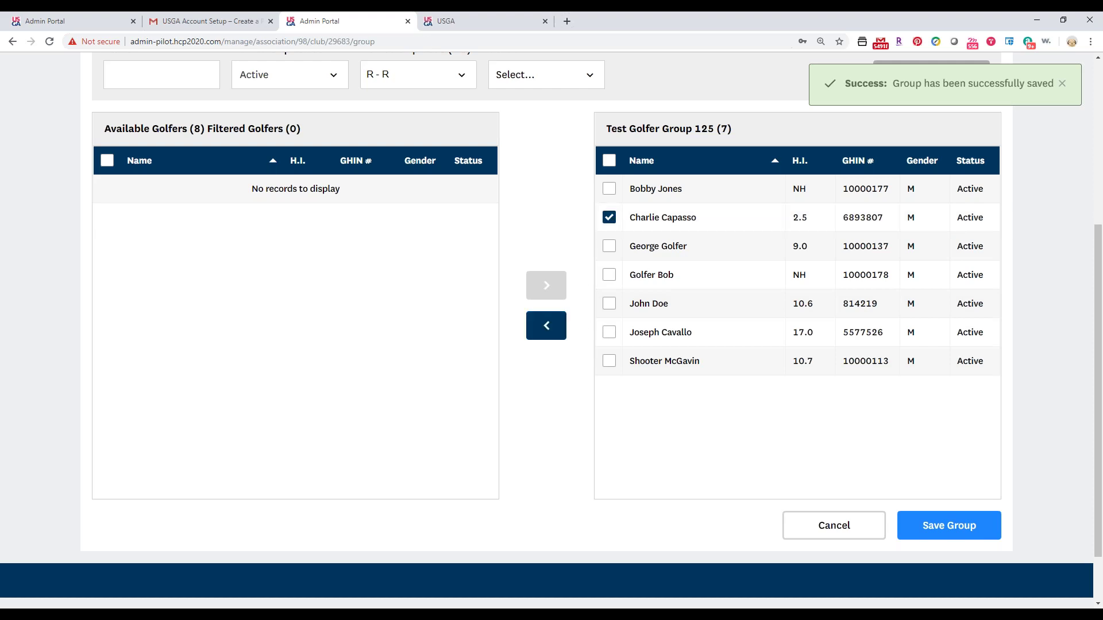
{"action": "left_click", "coordinate": [538, 336]}
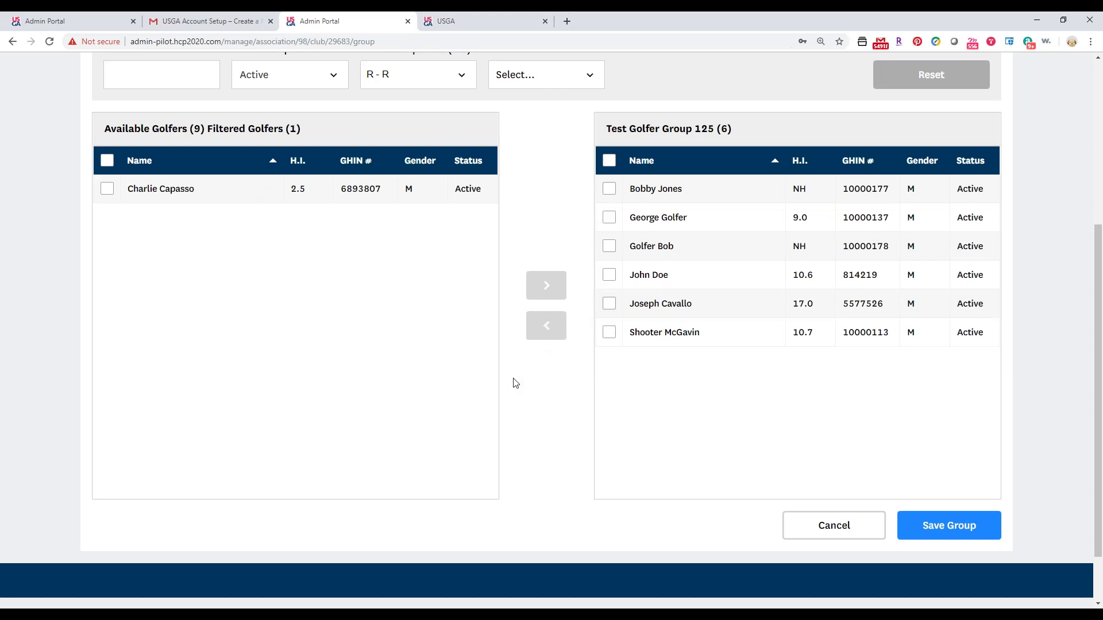
{"action": "left_click", "coordinate": [970, 532]}
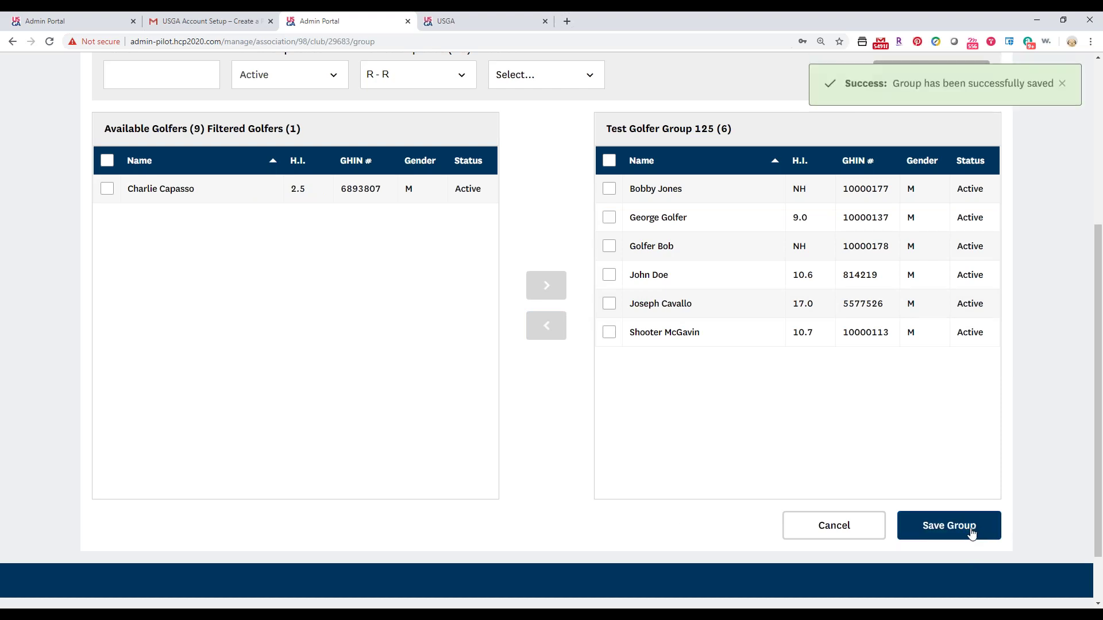
Return to the club roster and open its golfer group filter.
{"action": "scroll", "coordinate": [919, 534], "scroll_direction": "up", "scroll_amount": 2}
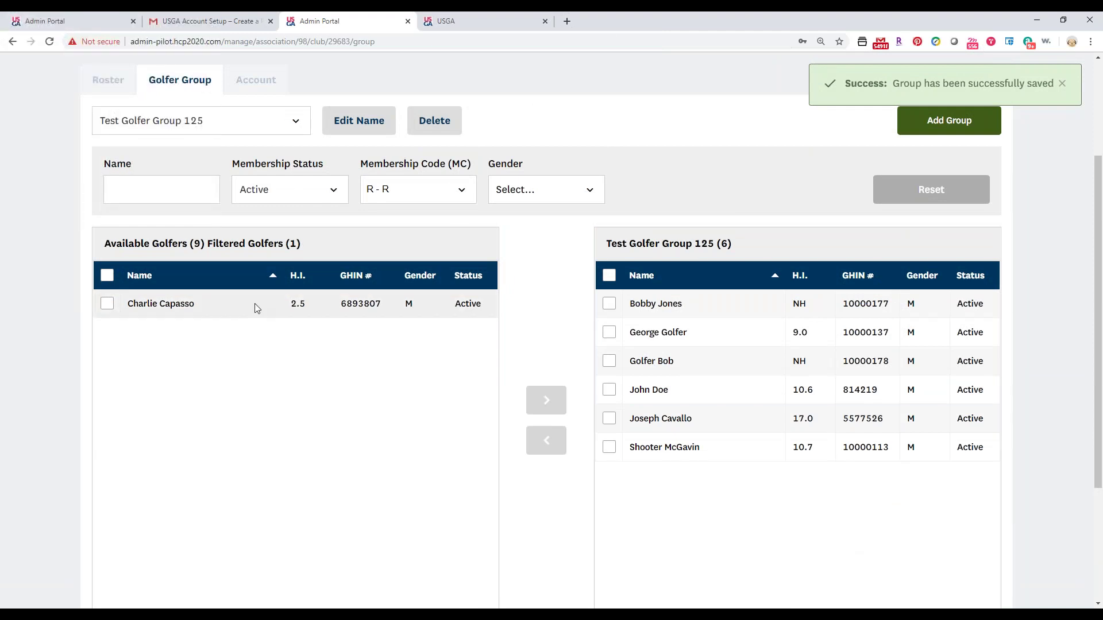
{"action": "left_click", "coordinate": [119, 92]}
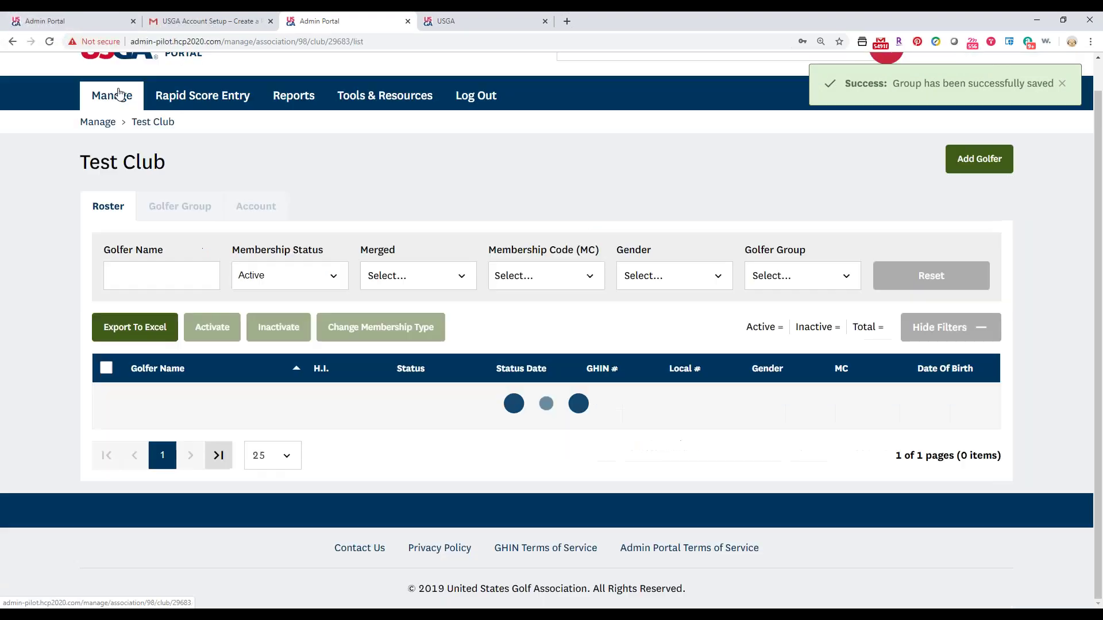
{"action": "scroll", "coordinate": [118, 94], "scroll_direction": "down", "scroll_amount": 2}
{"action": "left_click", "coordinate": [802, 150]}
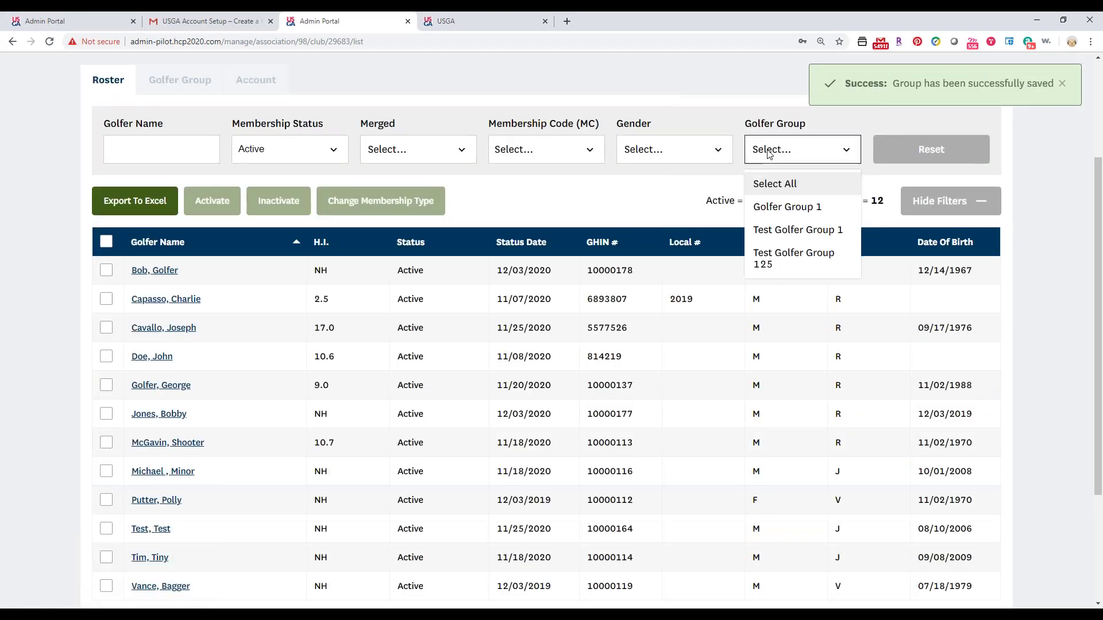
Filter the roster to Test Golfer Group 125, then reset the golfer group filter to Select All.
{"action": "left_click", "coordinate": [795, 265]}
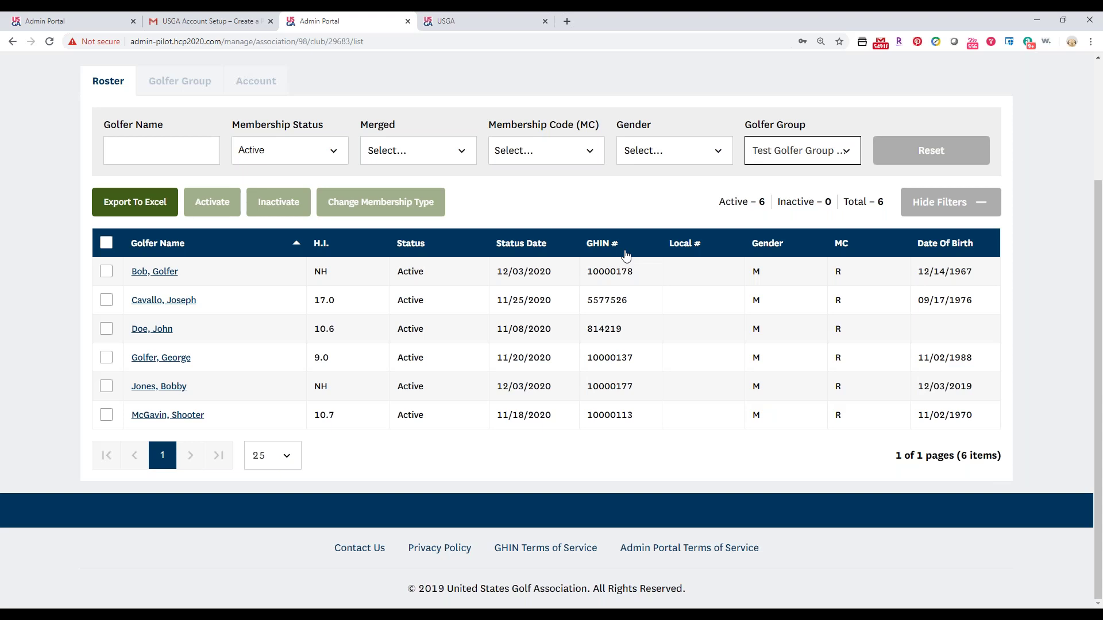
{"action": "left_click", "coordinate": [795, 151]}
{"action": "left_click", "coordinate": [775, 184]}
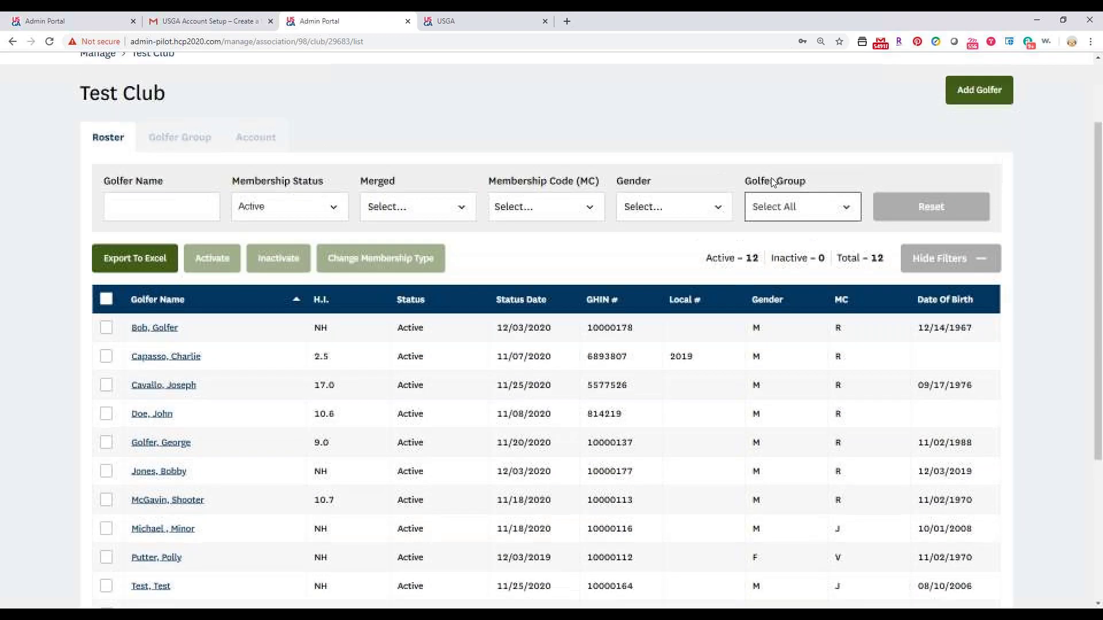
{"action": "left_click", "coordinate": [295, 293]}
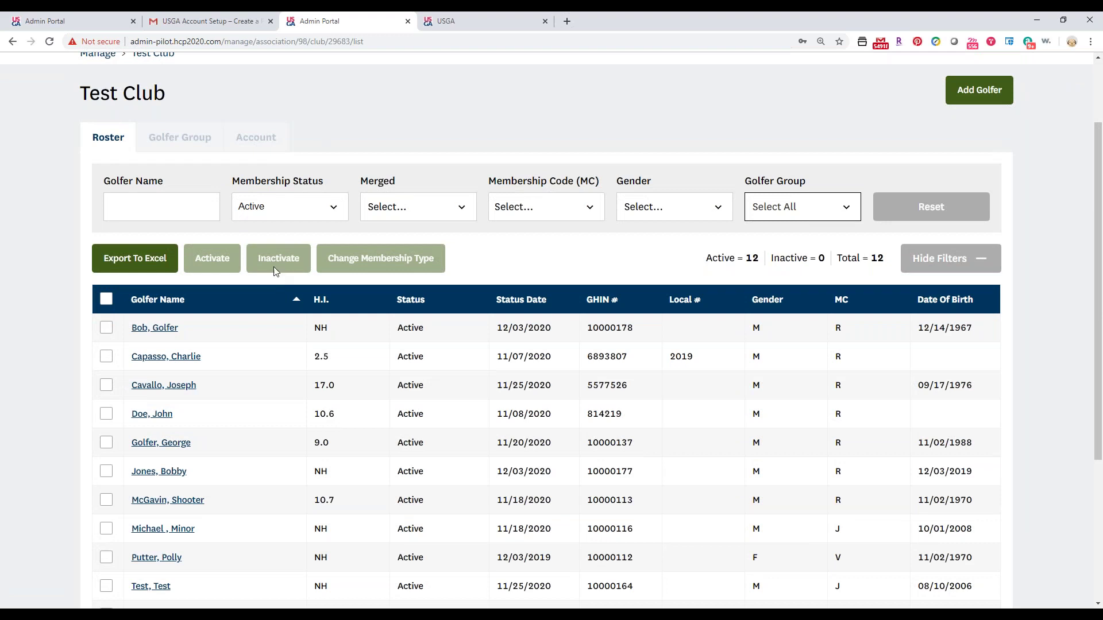
{"action": "scroll", "coordinate": [274, 267], "scroll_direction": "up", "scroll_amount": 2}
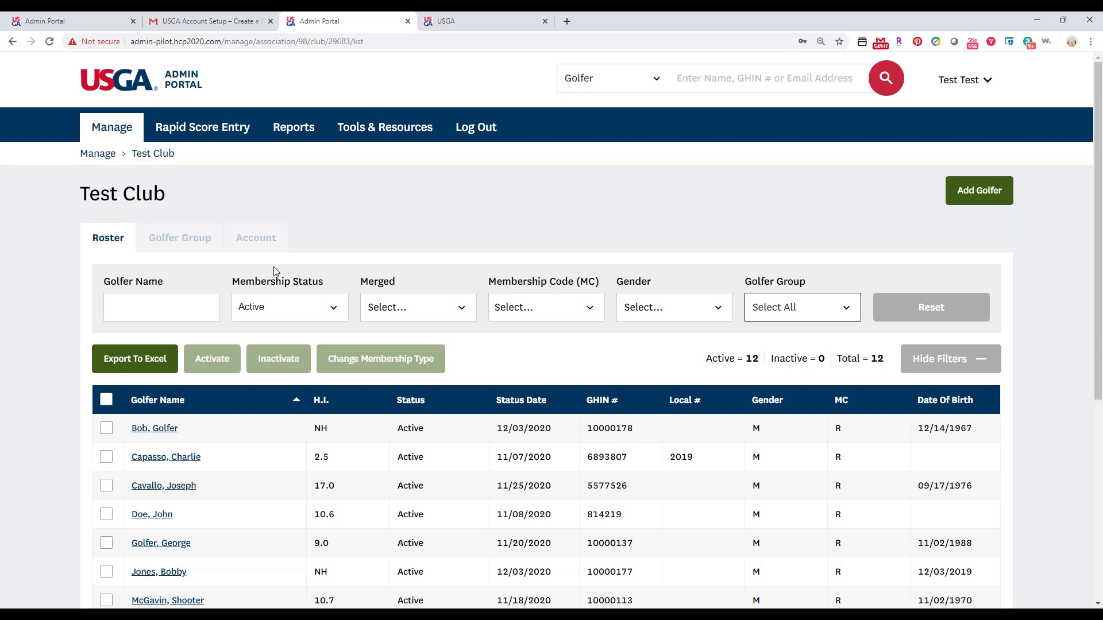
{"action": "scroll", "coordinate": [384, 123], "scroll_direction": "down", "scroll_amount": 1}
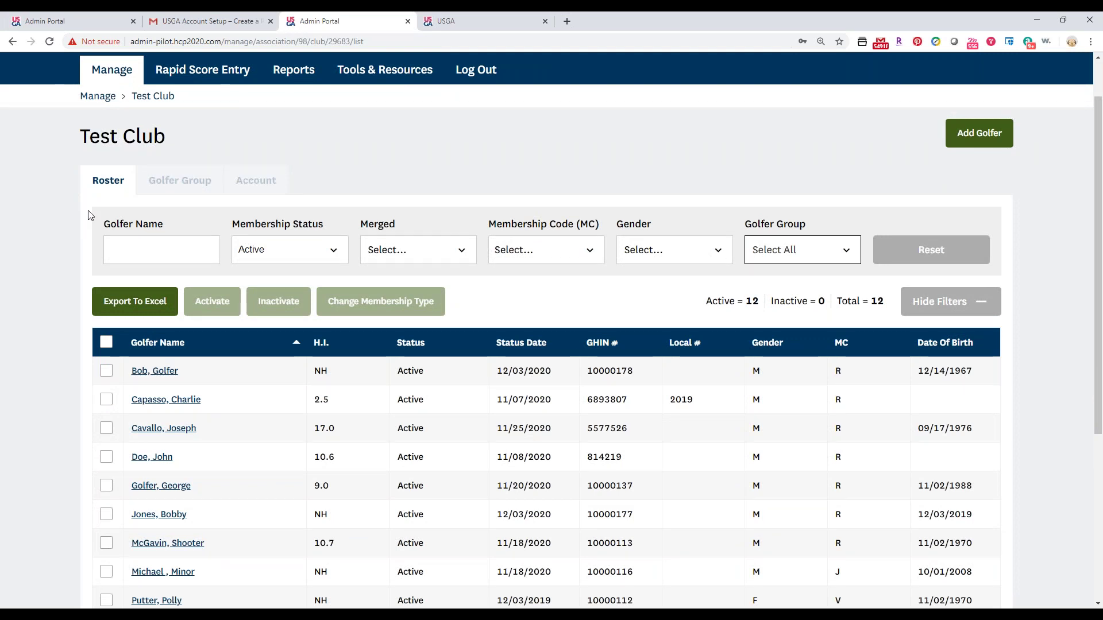
{"action": "left_click", "coordinate": [138, 251]}
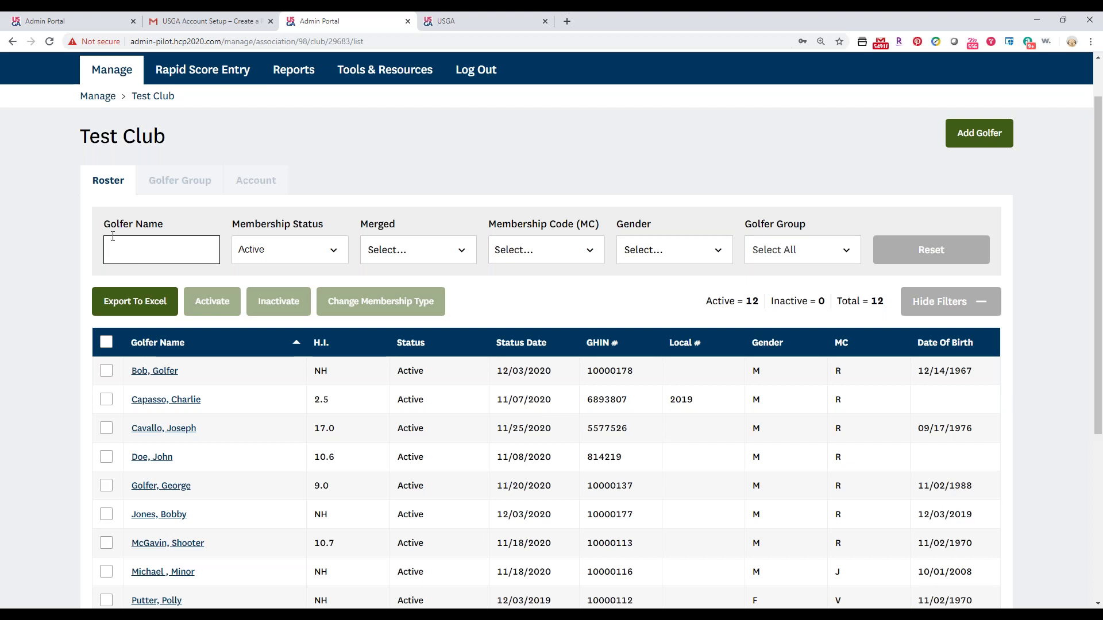
{"action": "type", "text": "jo"}
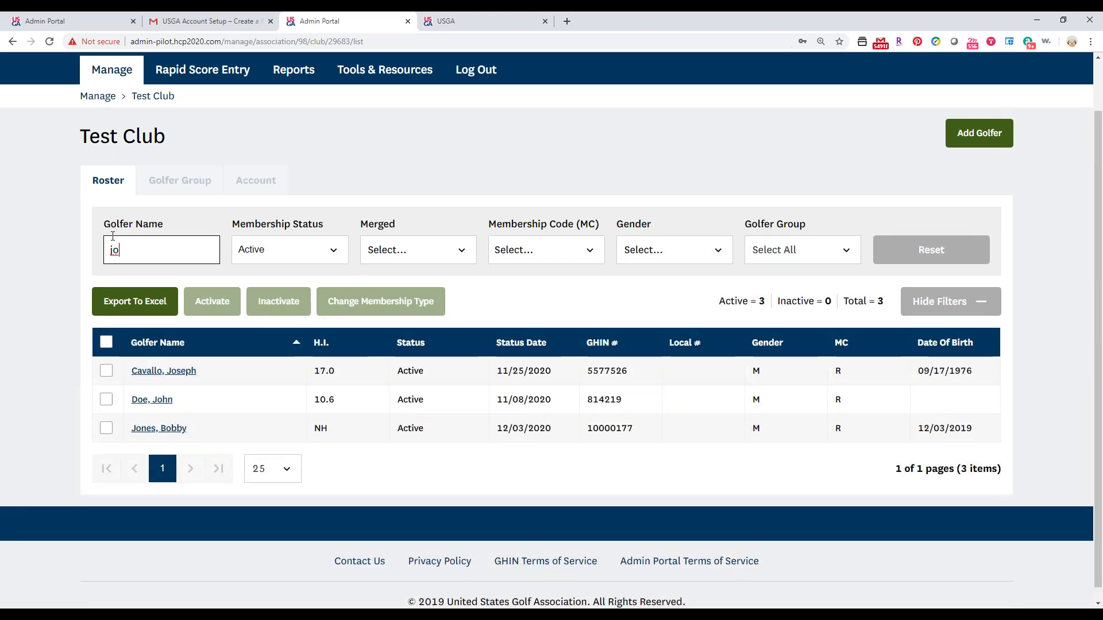
{"action": "key", "text": "BackSpace"}
{"action": "key", "text": "BackSpace"}
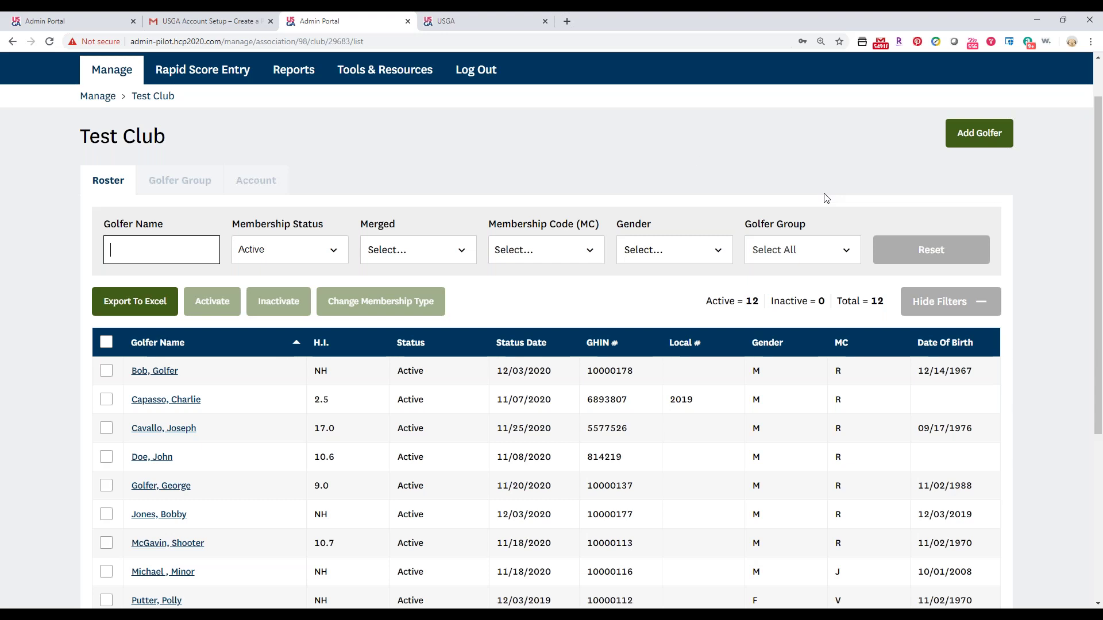
{"action": "scroll", "coordinate": [612, 177], "scroll_direction": "down", "scroll_amount": 1}
{"action": "scroll", "coordinate": [612, 178], "scroll_direction": "up", "scroll_amount": 1}
{"action": "scroll", "coordinate": [612, 177], "scroll_direction": "down", "scroll_amount": 1}
{"action": "scroll", "coordinate": [618, 148], "scroll_direction": "up", "scroll_amount": 2}
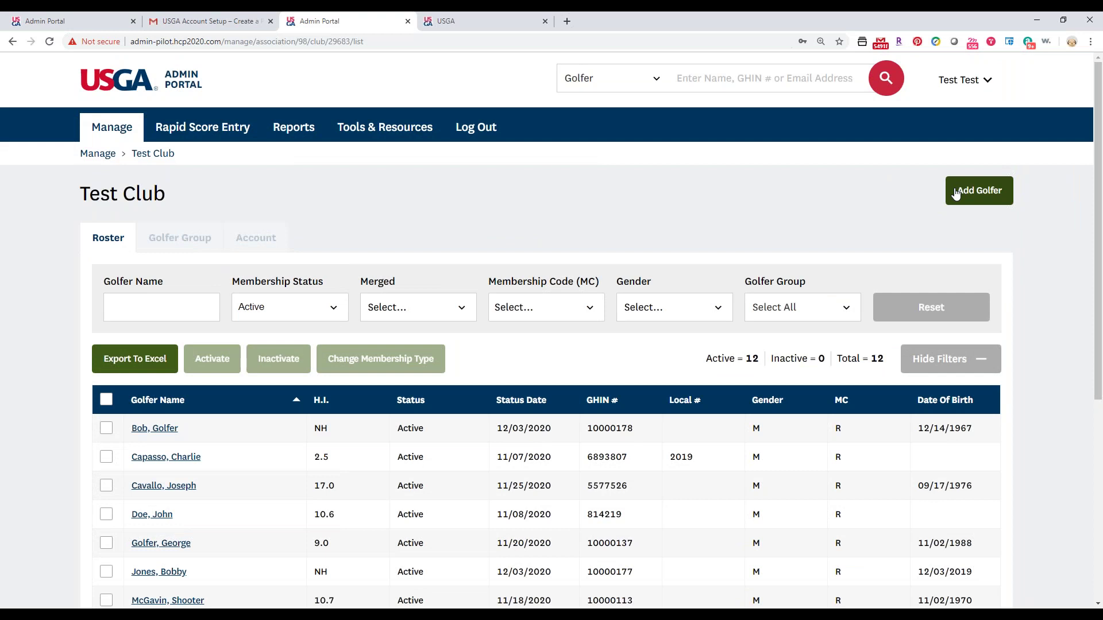
Start adding a golfer to Test Club and search for an existing golfer by GHIN number.
{"action": "left_click", "coordinate": [956, 193]}
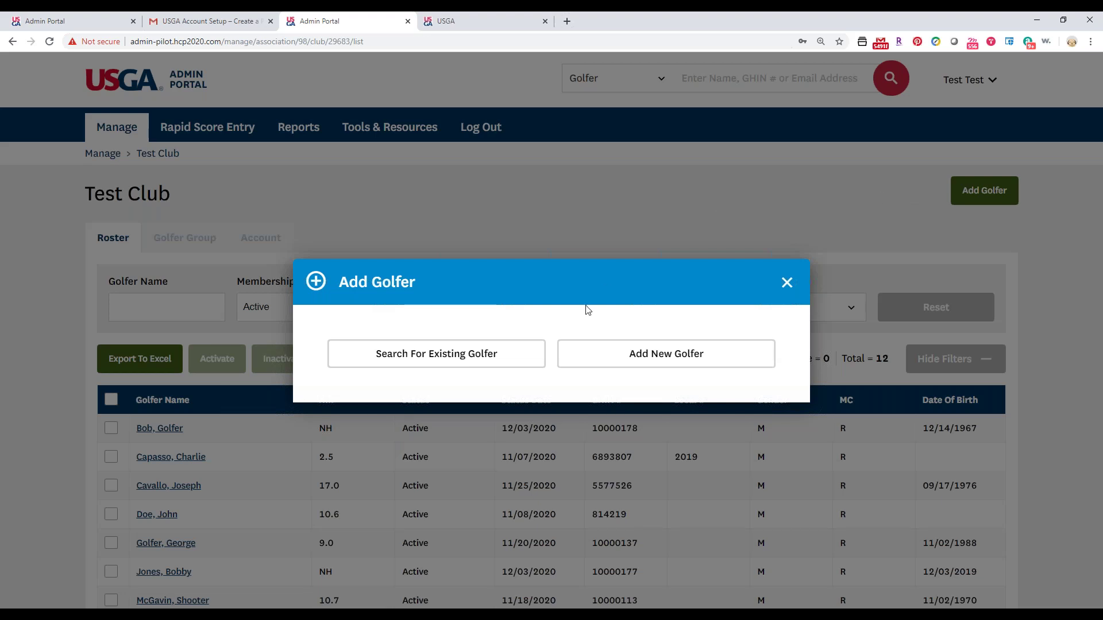
{"action": "left_click", "coordinate": [416, 354]}
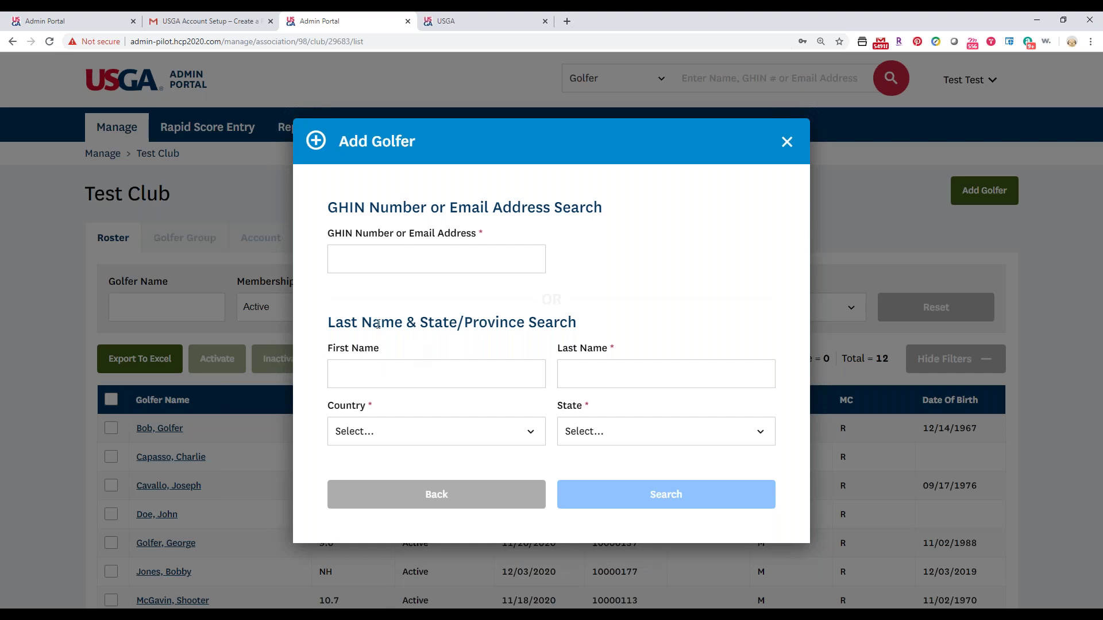
{"action": "left_click", "coordinate": [366, 263]}
{"action": "type", "text": "3081986"}
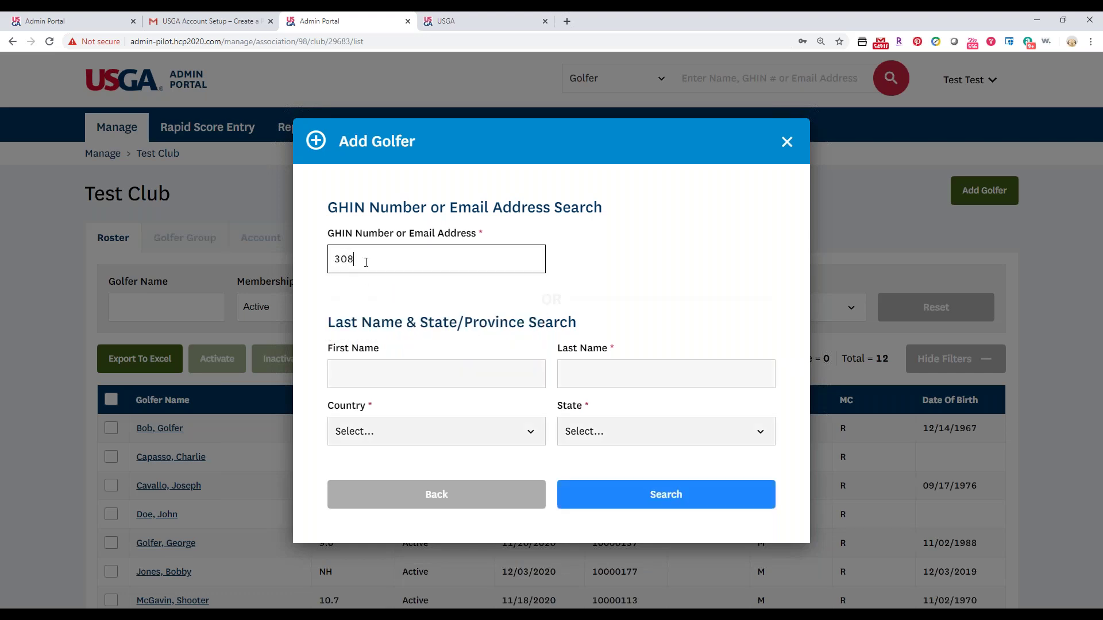
{"action": "left_click", "coordinate": [592, 493]}
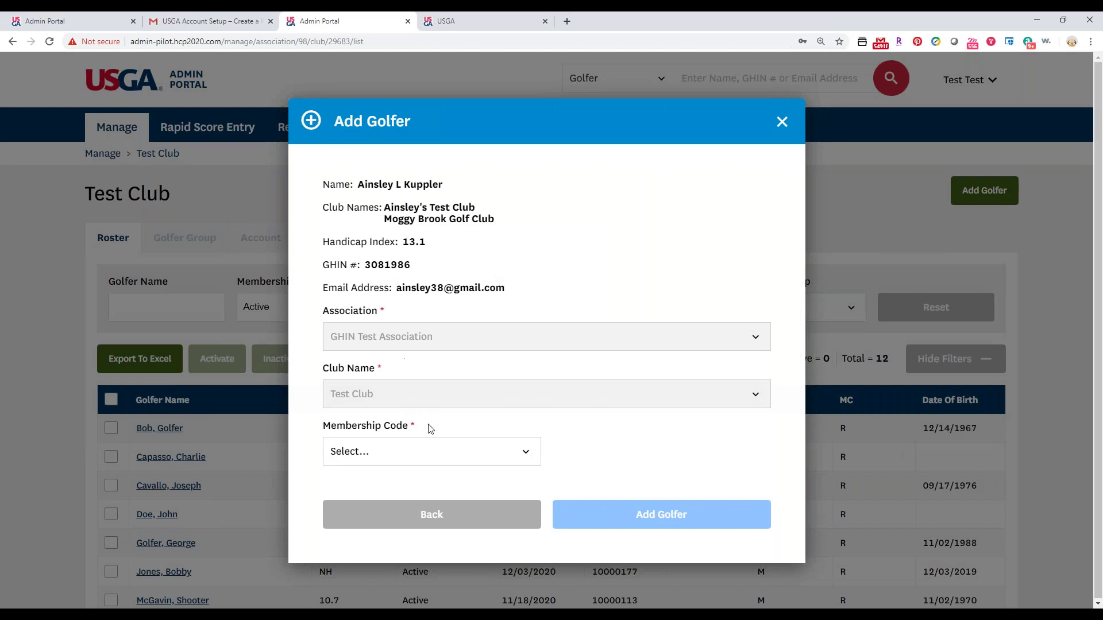
Set the membership code to R - R, then return to the add-golfer choices.
{"action": "left_click", "coordinate": [422, 449]}
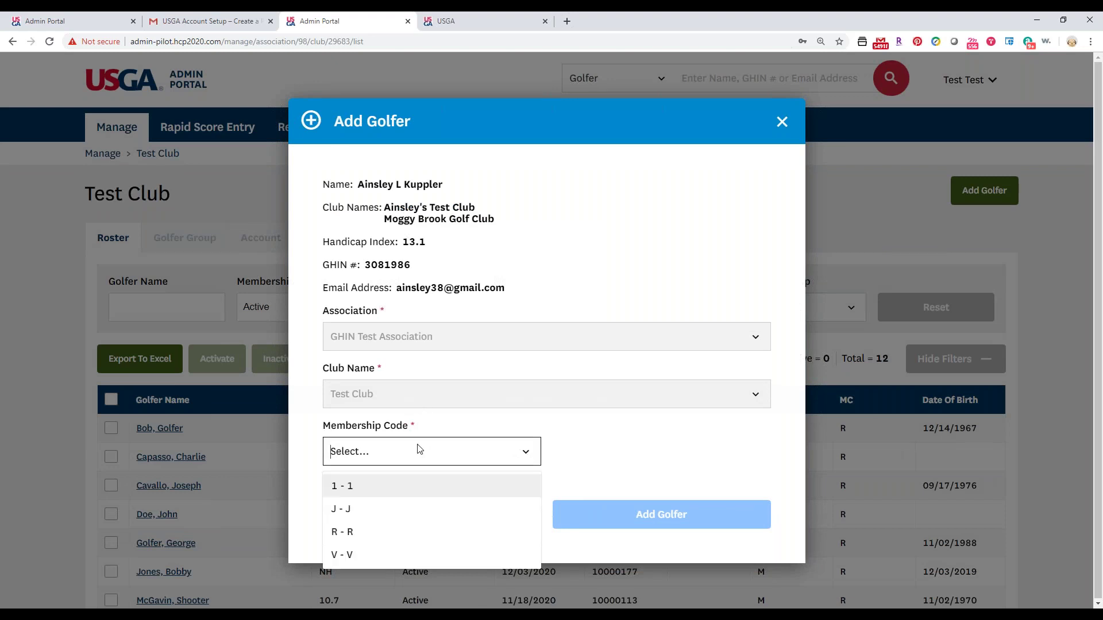
{"action": "left_click", "coordinate": [399, 530]}
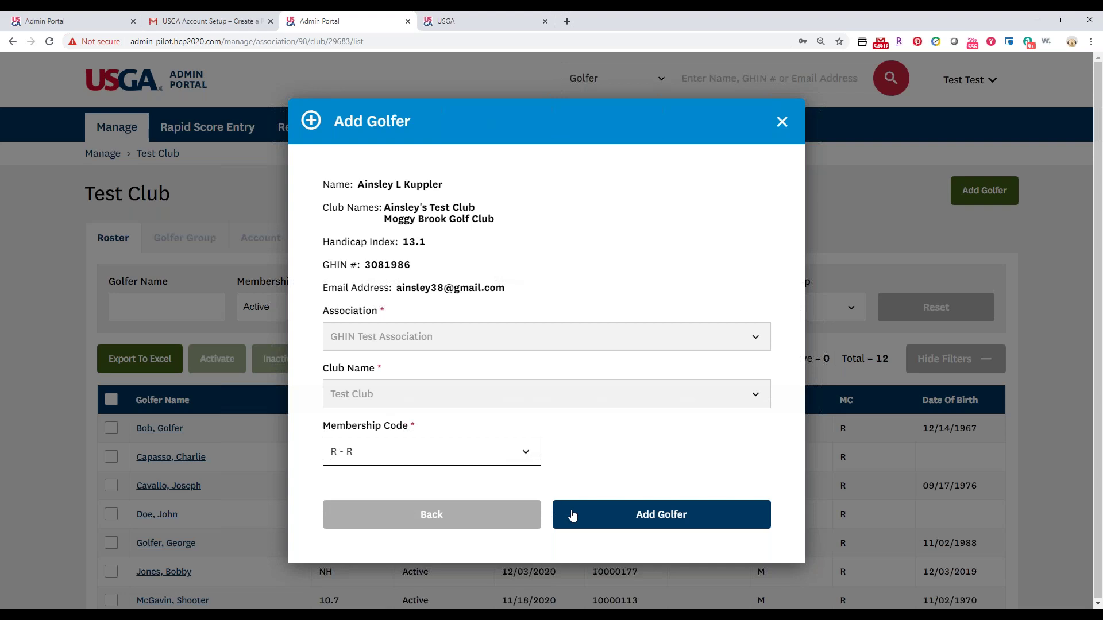
{"action": "left_click", "coordinate": [354, 513]}
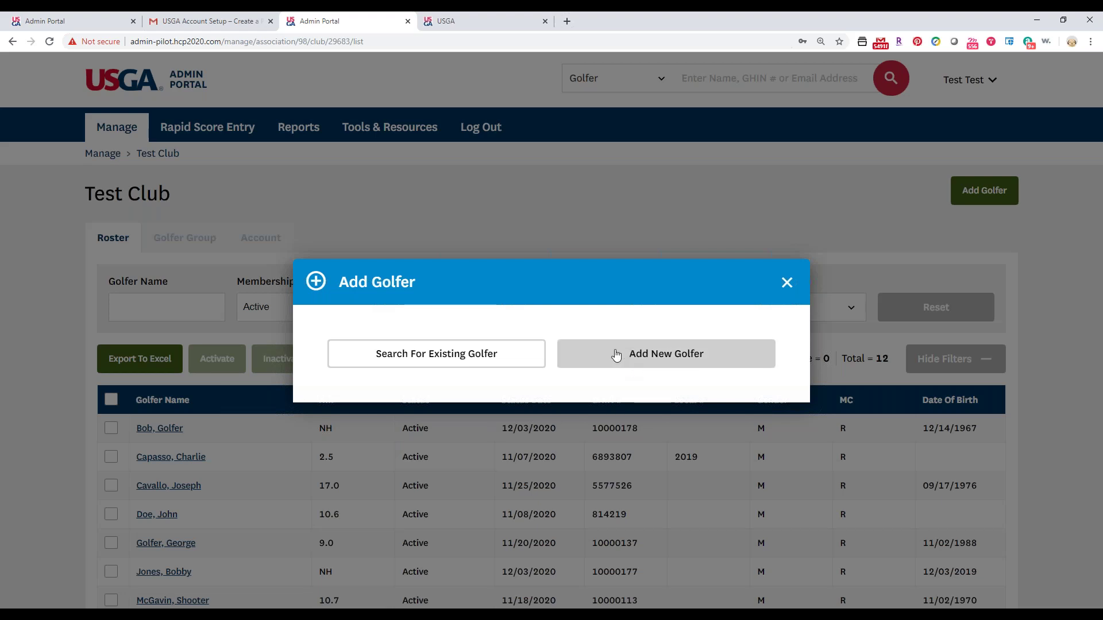
Create a new golfer with membership code R - R and enter the golfer's first and last name.
{"action": "left_click", "coordinate": [580, 361]}
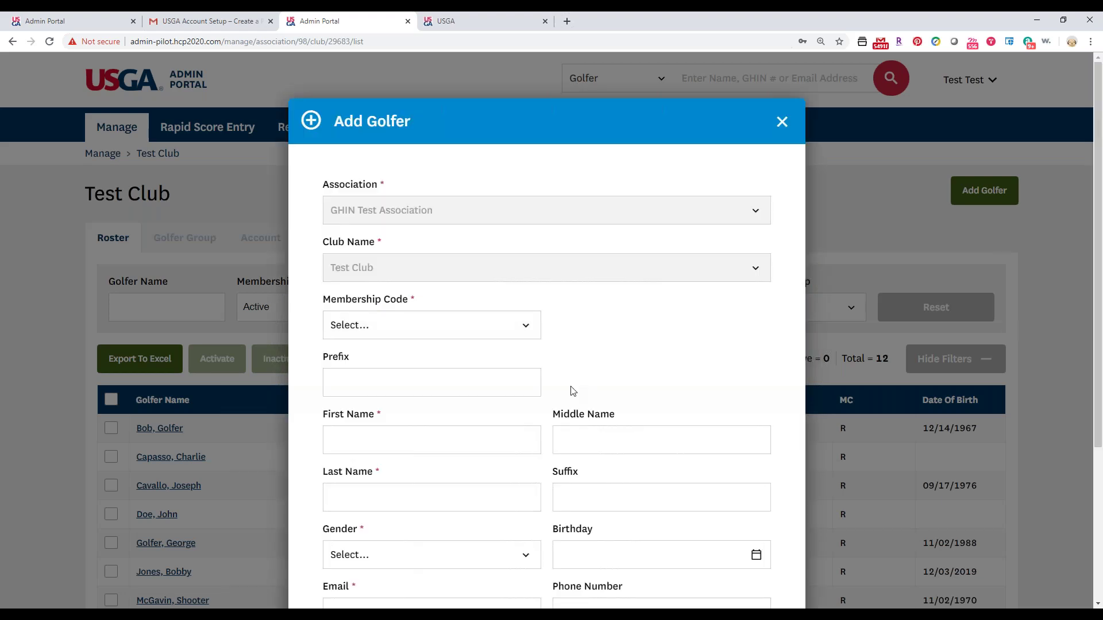
{"action": "left_click", "coordinate": [508, 337]}
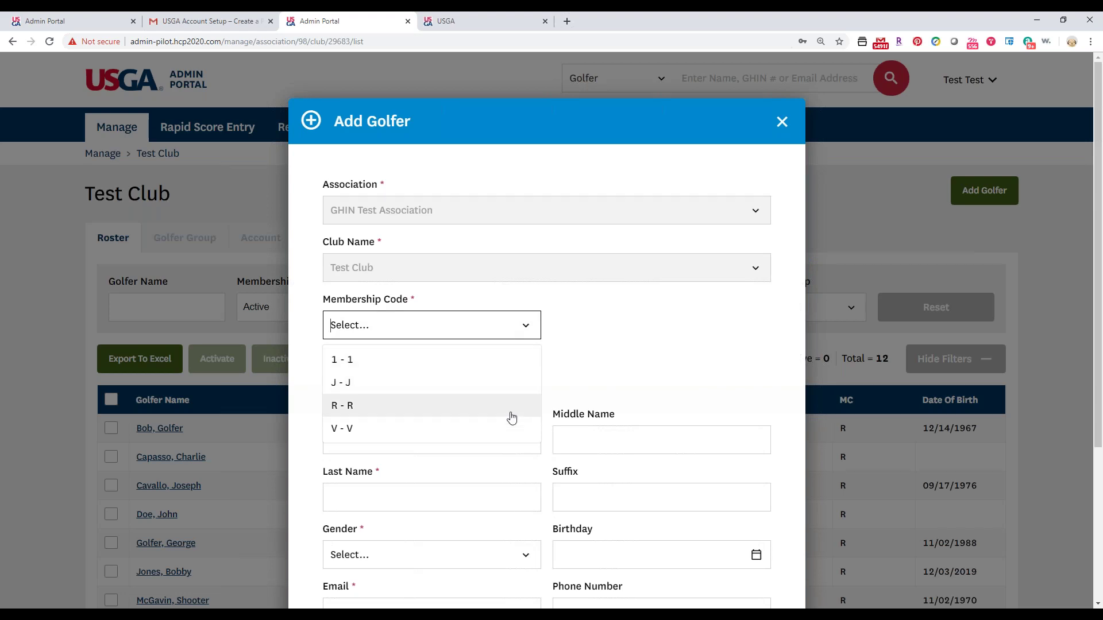
{"action": "left_click", "coordinate": [342, 406]}
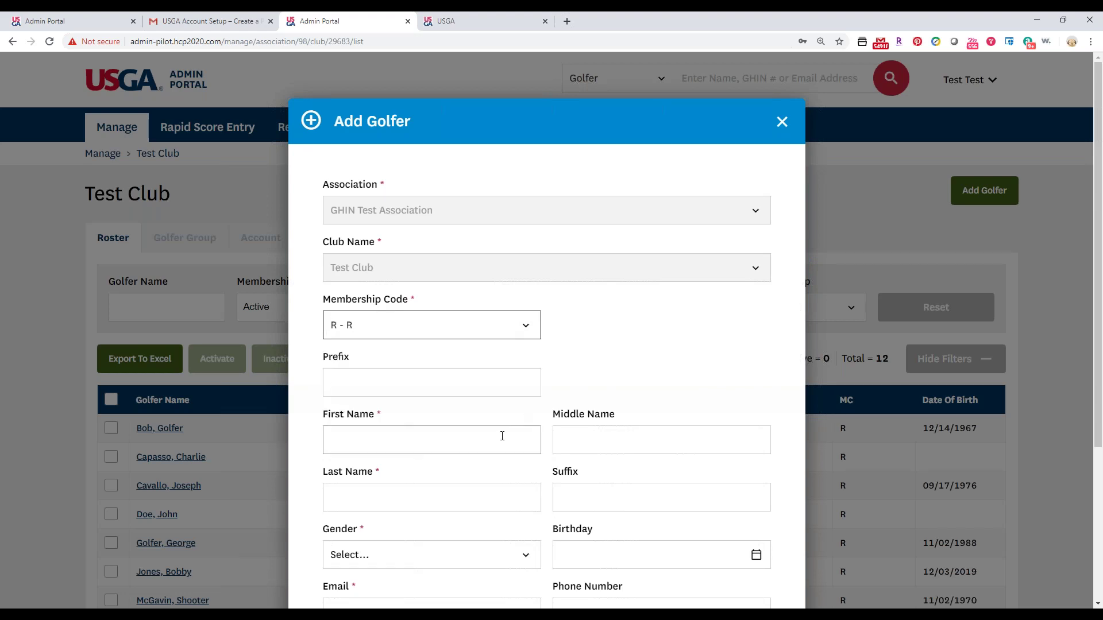
{"action": "left_click", "coordinate": [449, 439]}
{"action": "type", "text": "John"}
{"action": "key", "text": "Tab"}
{"action": "key", "text": "Tab"}
{"action": "type", "text": "Smith"}
{"action": "key", "text": "Tab"}
{"action": "key", "text": "Tab"}
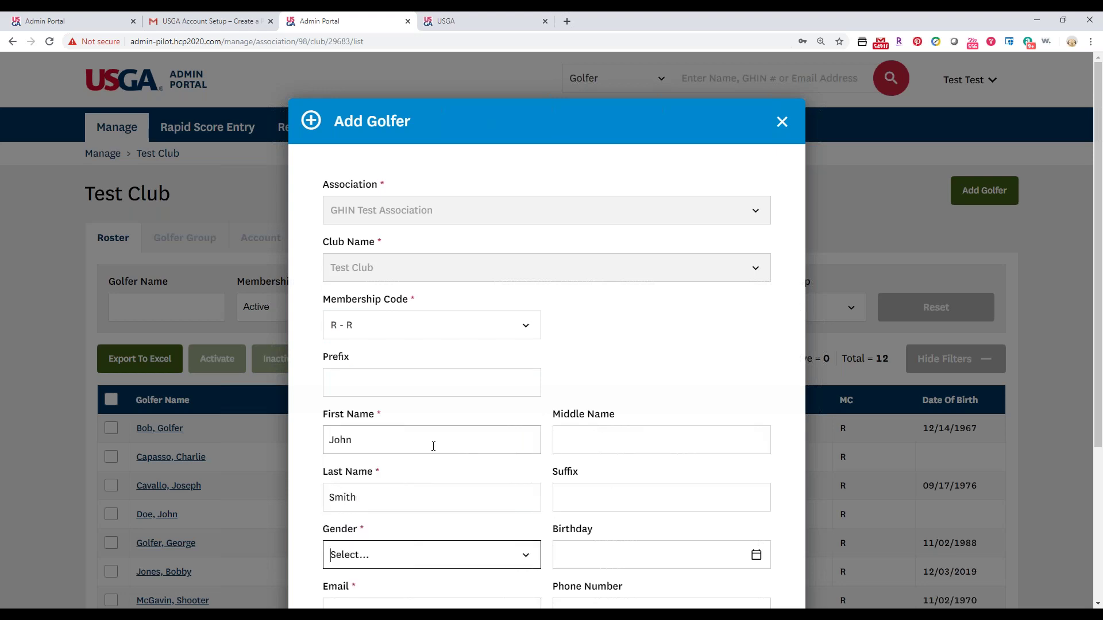
Set the new golfer's gender to Male and birthday to 12/11/1980.
{"action": "scroll", "coordinate": [397, 471], "scroll_direction": "down", "scroll_amount": 2}
{"action": "left_click", "coordinate": [374, 438]}
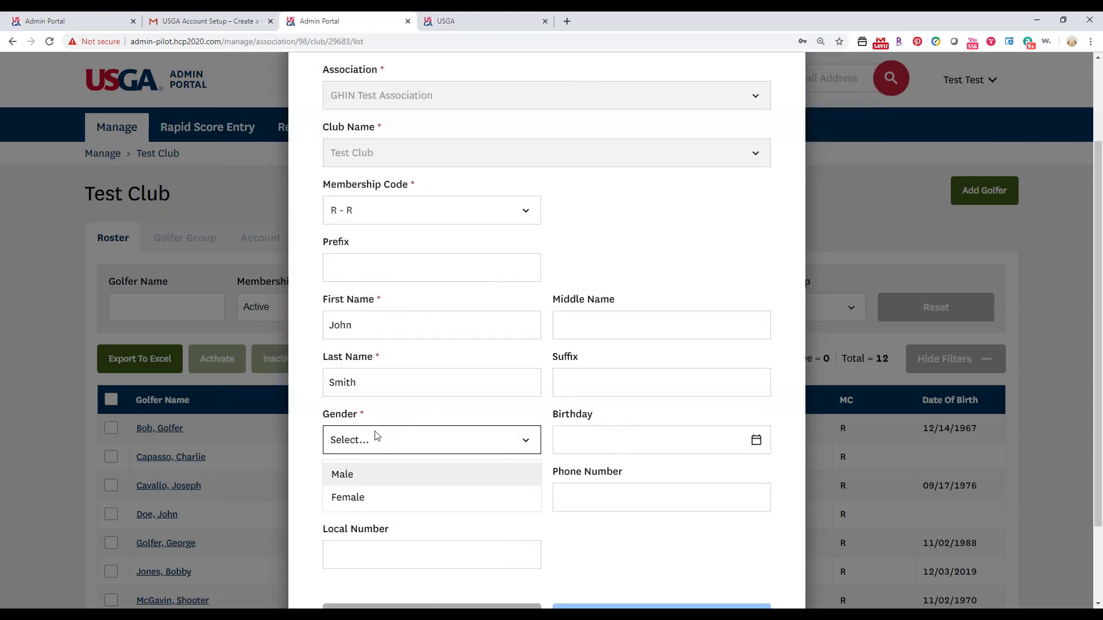
{"action": "left_click", "coordinate": [377, 477]}
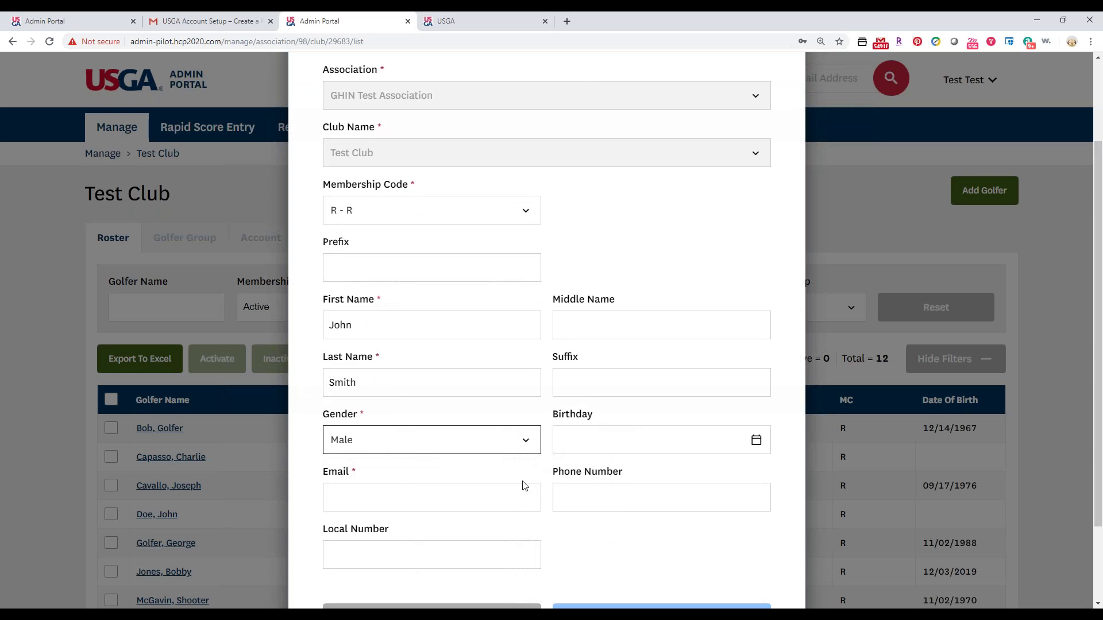
{"action": "left_click", "coordinate": [603, 444]}
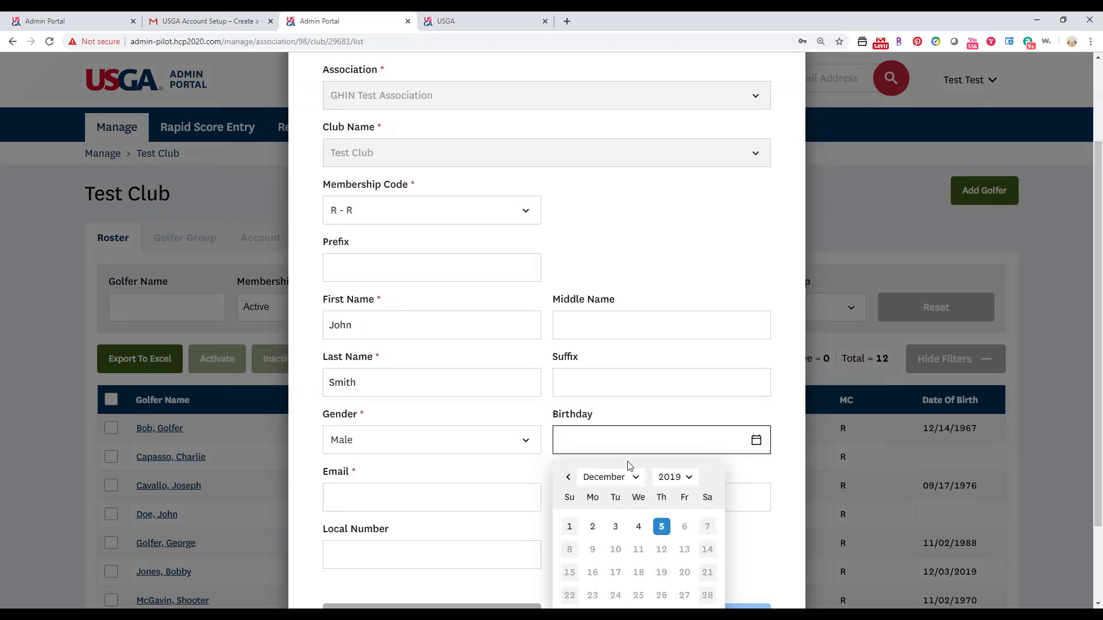
{"action": "scroll", "coordinate": [629, 466], "scroll_direction": "down", "scroll_amount": 1}
{"action": "left_click", "coordinate": [669, 420]}
{"action": "scroll", "coordinate": [679, 338], "scroll_direction": "up", "scroll_amount": 6}
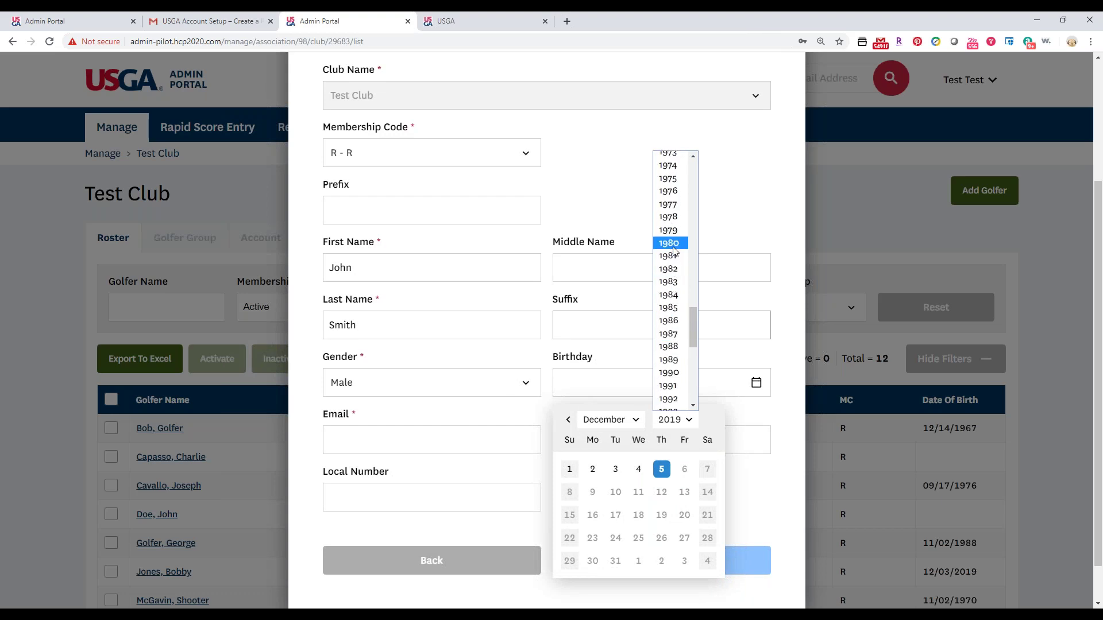
{"action": "left_click", "coordinate": [669, 242]}
{"action": "left_click", "coordinate": [661, 492]}
Enter the golfer's e-mail address, submit the golfer to Test Club, and dismiss the success message.
{"action": "left_click", "coordinate": [430, 443]}
{"action": "type", "text": "test@golfertest"}
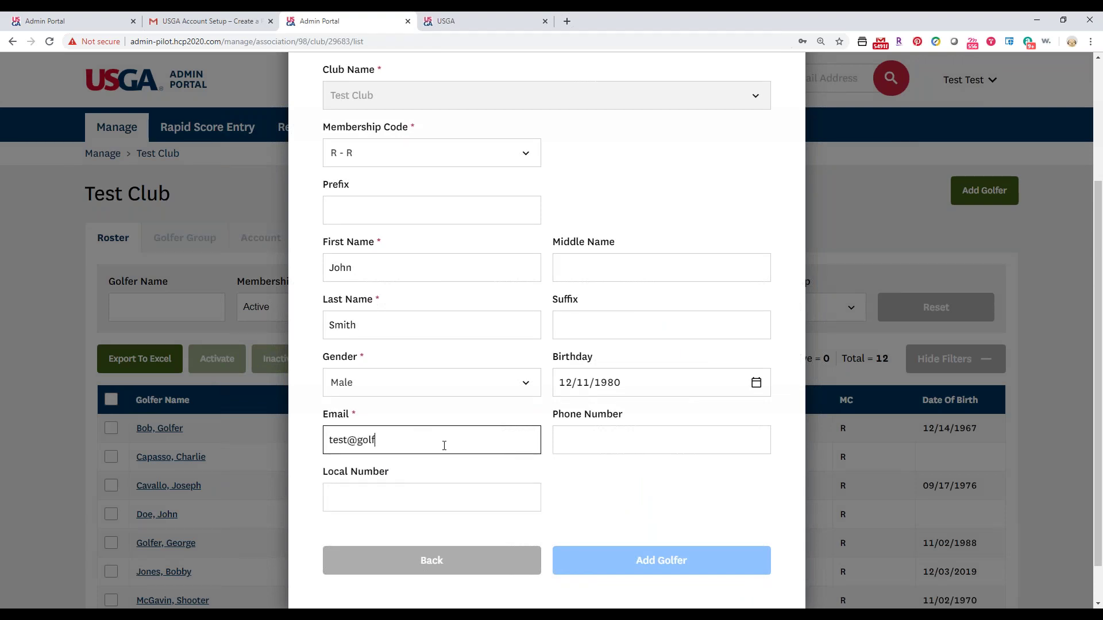
{"action": "type", "text": "om"}
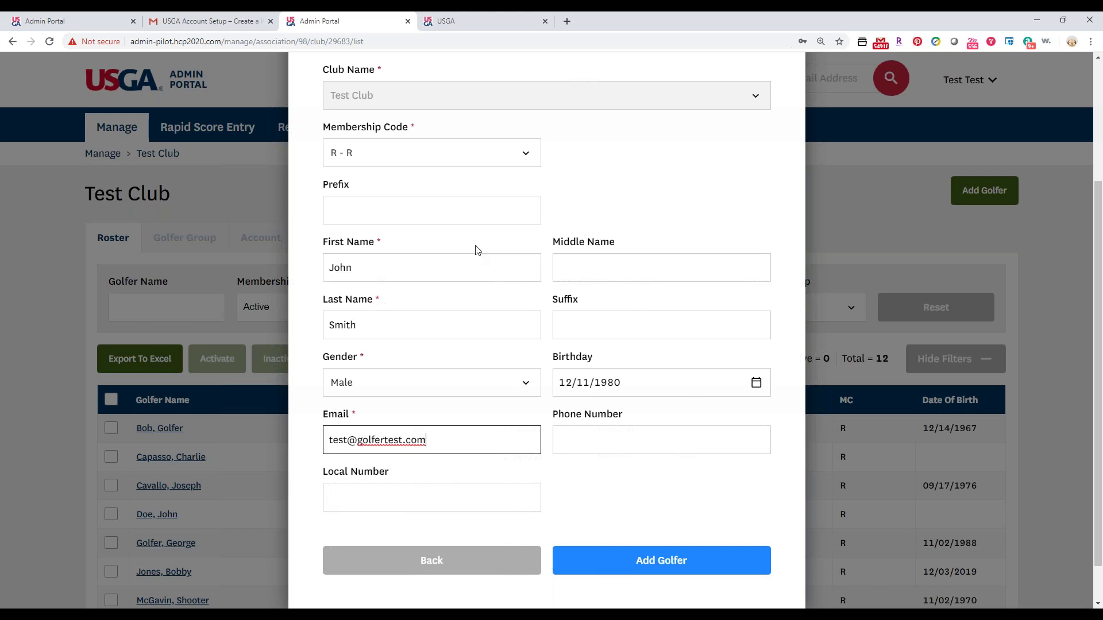
{"action": "left_click", "coordinate": [624, 555]}
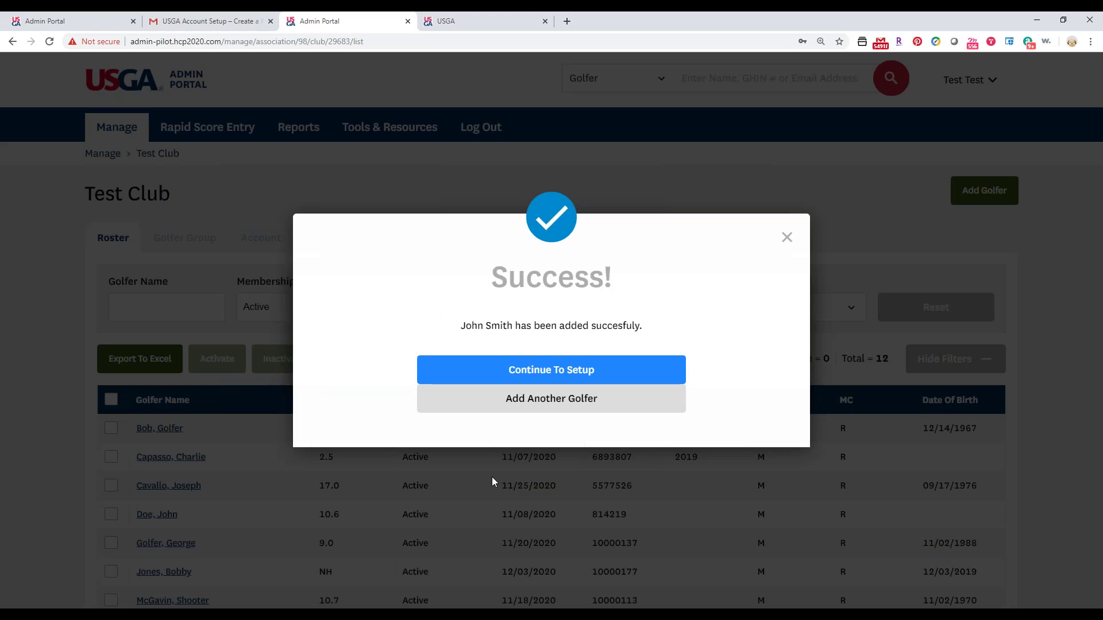
{"action": "left_click", "coordinate": [787, 238]}
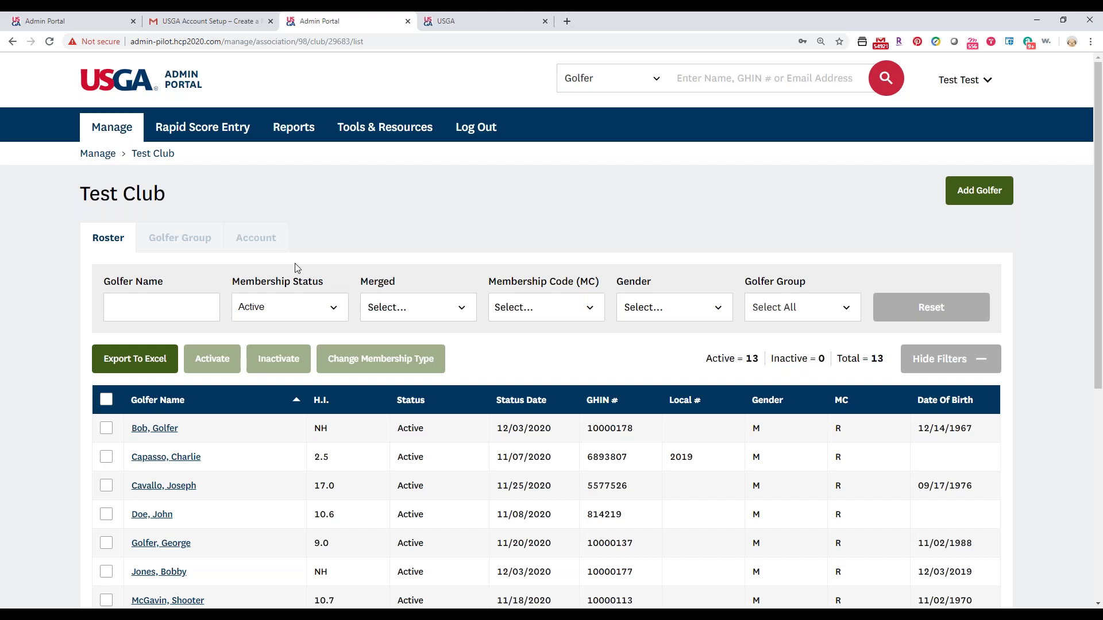
Show the Membership Status filter choices: Select all, Active, Inactive and Archived.
{"action": "left_click", "coordinate": [271, 308]}
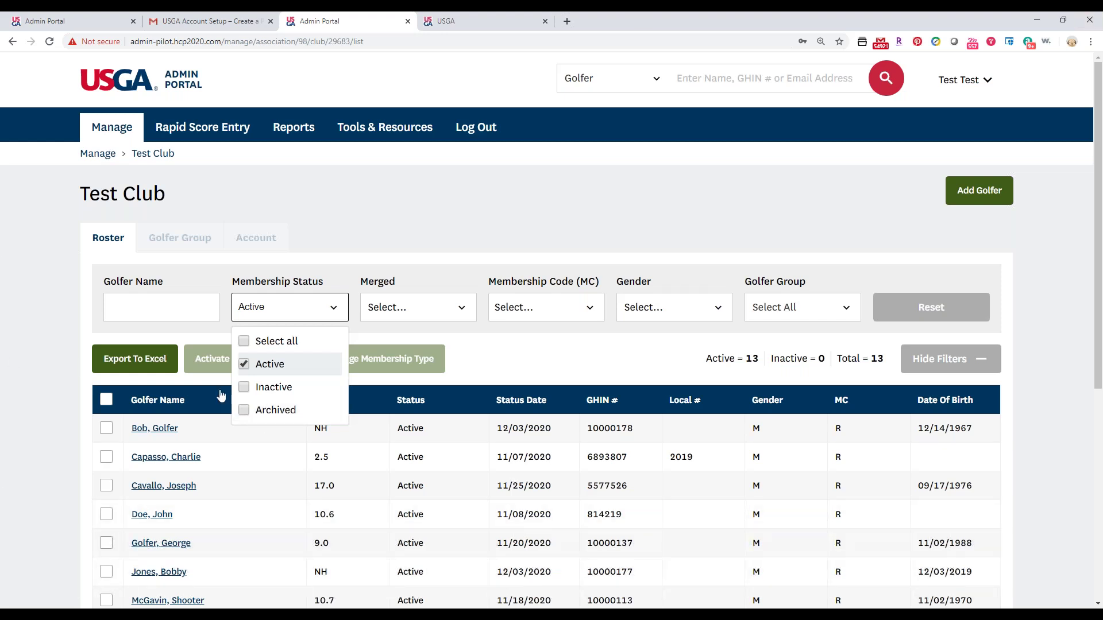
Close the Membership Status dropdown, leaving the roster filtered to Active golfers.
{"action": "left_click", "coordinate": [8, 414]}
{"action": "scroll", "coordinate": [3, 301], "scroll_direction": "down", "scroll_amount": 2}
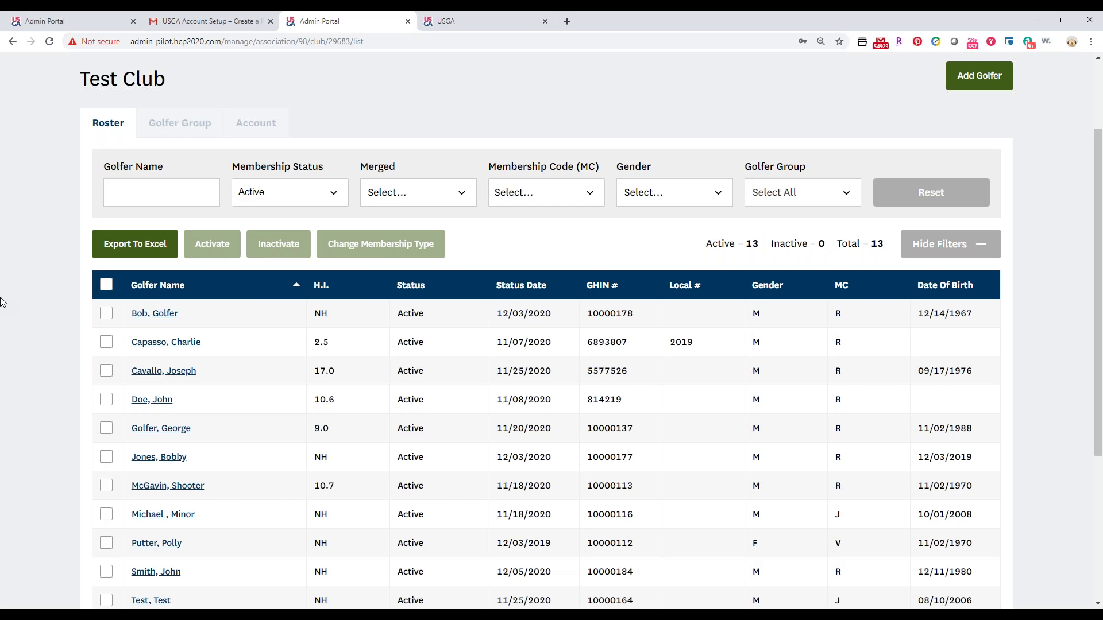
{"action": "left_click", "coordinate": [200, 192]}
{"action": "left_click_drag", "start_coordinate": [742, 243], "coordinate": [885, 248]}
{"action": "left_click", "coordinate": [810, 258]}
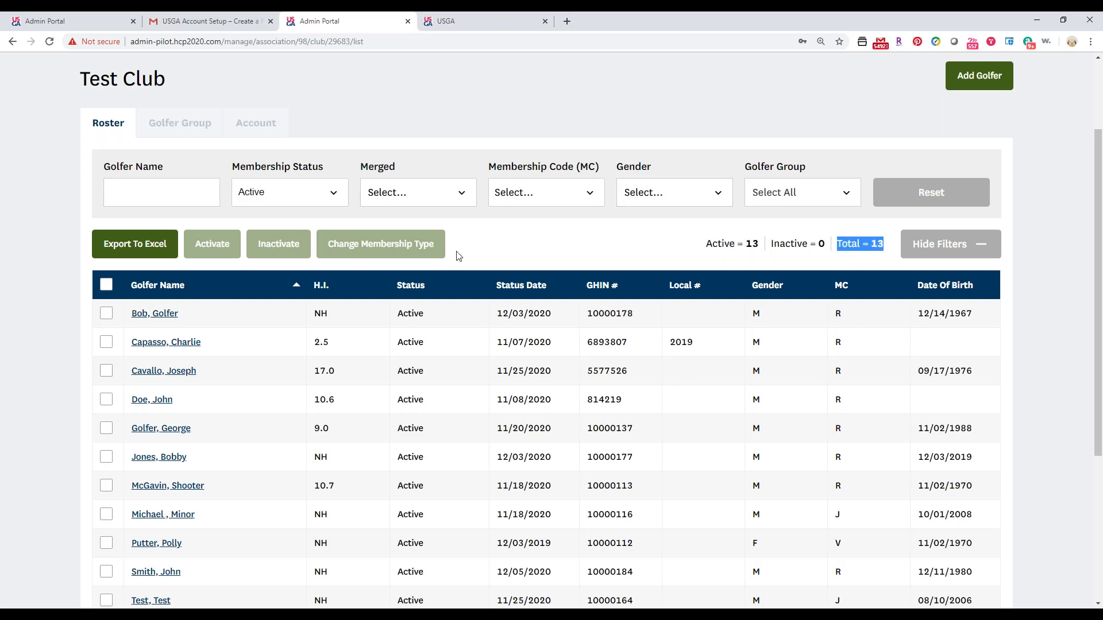
{"action": "left_click_drag", "start_coordinate": [761, 246], "coordinate": [744, 245]}
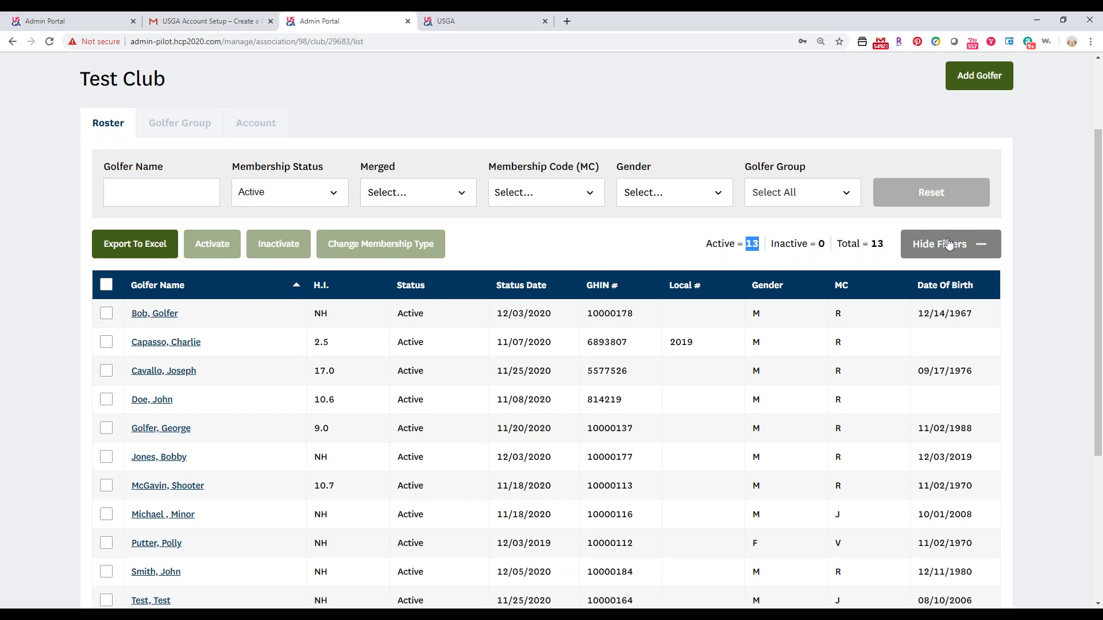
{"action": "left_click", "coordinate": [948, 244]}
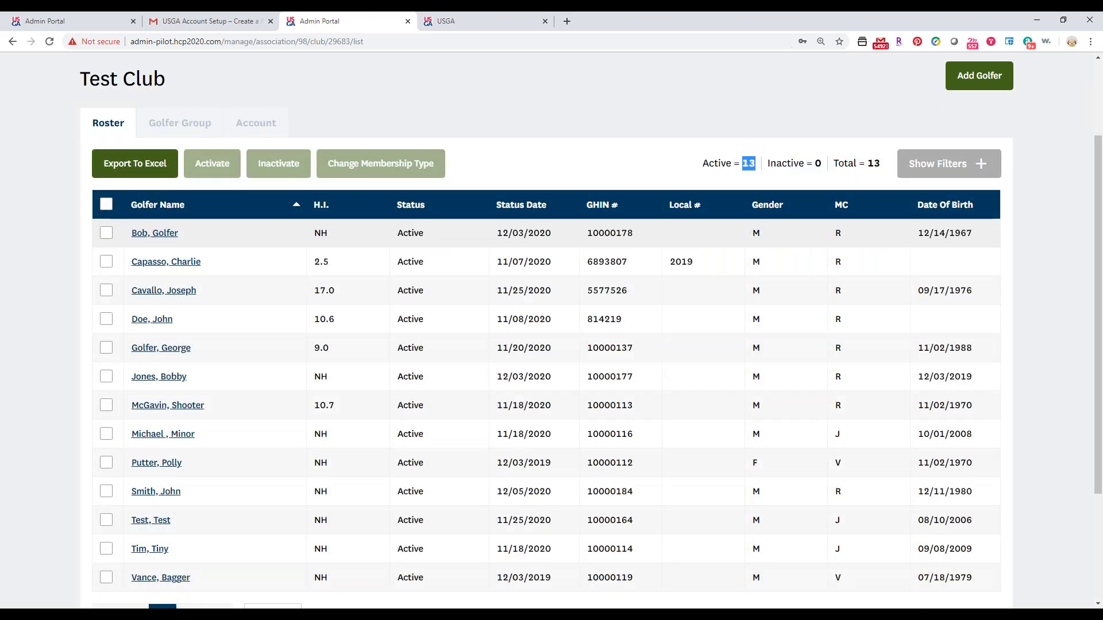
{"action": "left_click", "coordinate": [942, 163]}
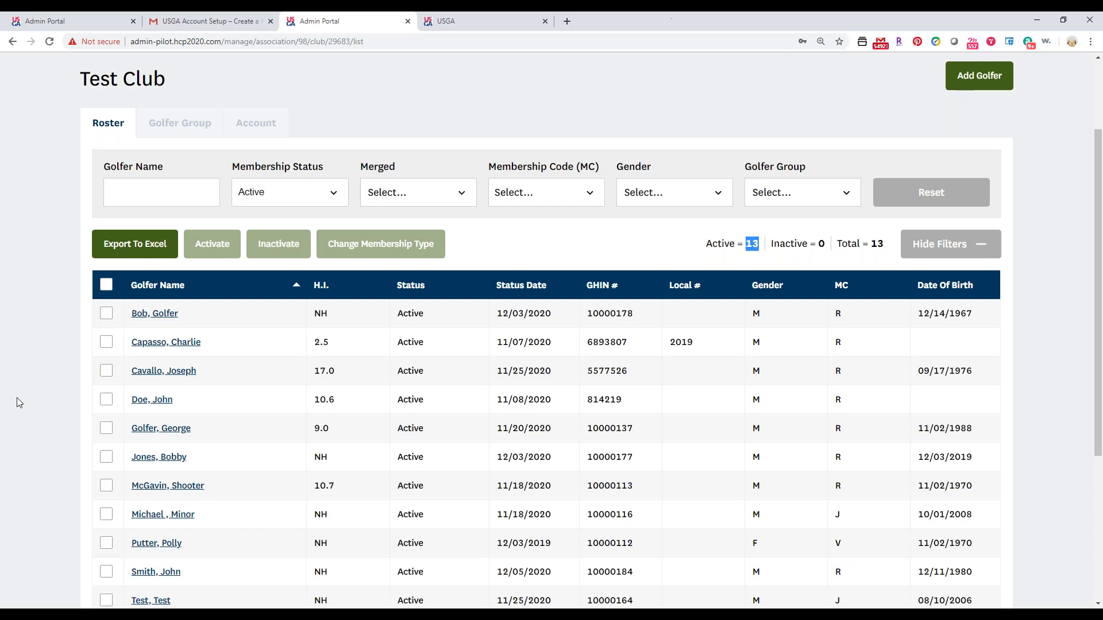
{"action": "scroll", "coordinate": [262, 430], "scroll_direction": "down", "scroll_amount": 1}
{"action": "scroll", "coordinate": [107, 388], "scroll_direction": "up", "scroll_amount": 3}
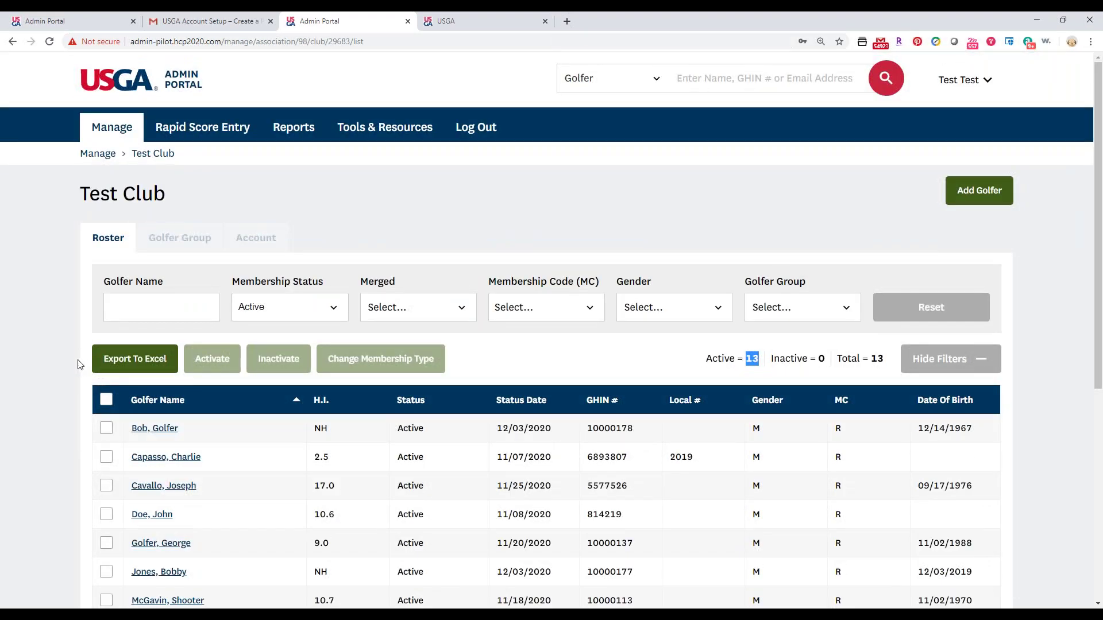
{"action": "scroll", "coordinate": [79, 362], "scroll_direction": "down", "scroll_amount": 2}
{"action": "scroll", "coordinate": [74, 221], "scroll_direction": "down", "scroll_amount": 1}
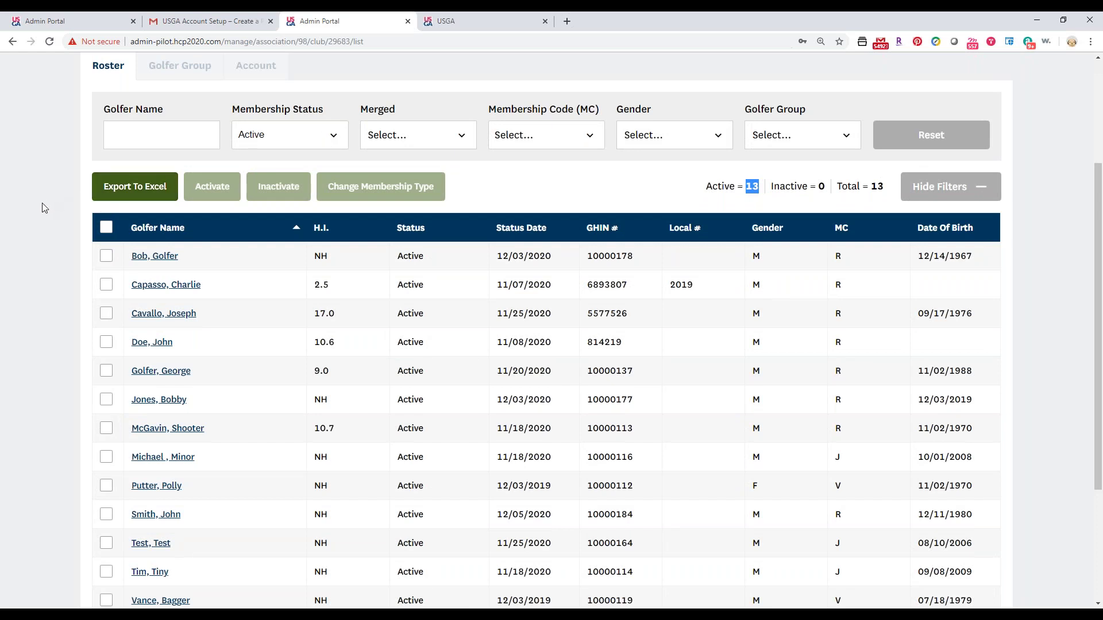
Export the filtered roster as GolfersList_12_05_2019.csv and open it in Excel.
{"action": "left_click", "coordinate": [123, 199]}
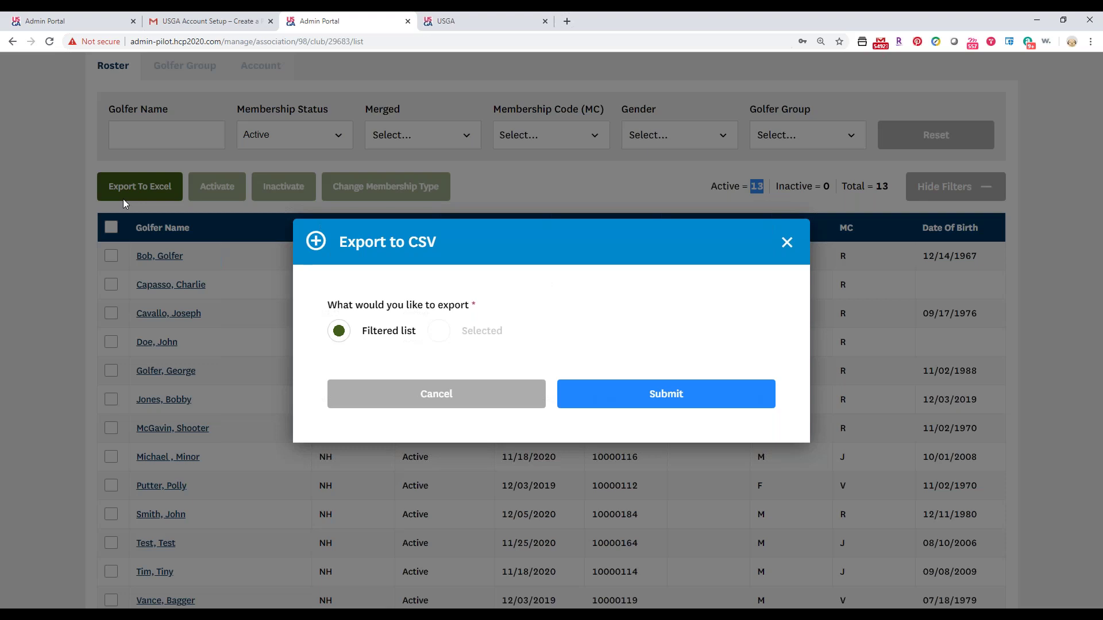
{"action": "left_click", "coordinate": [344, 322]}
{"action": "left_click", "coordinate": [611, 390]}
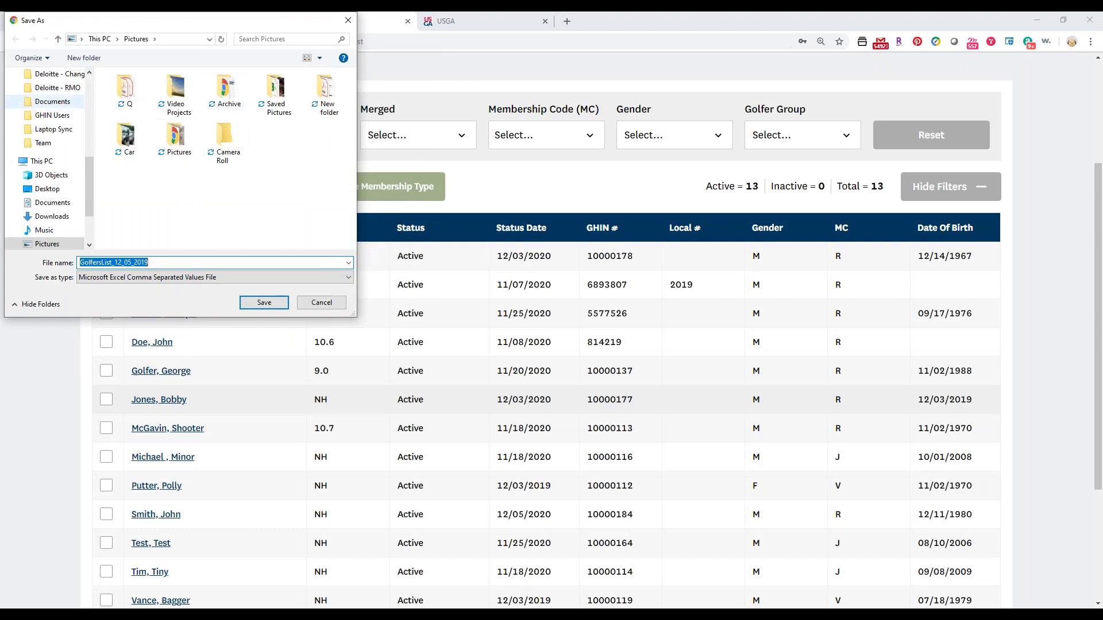
{"action": "left_click", "coordinate": [263, 305]}
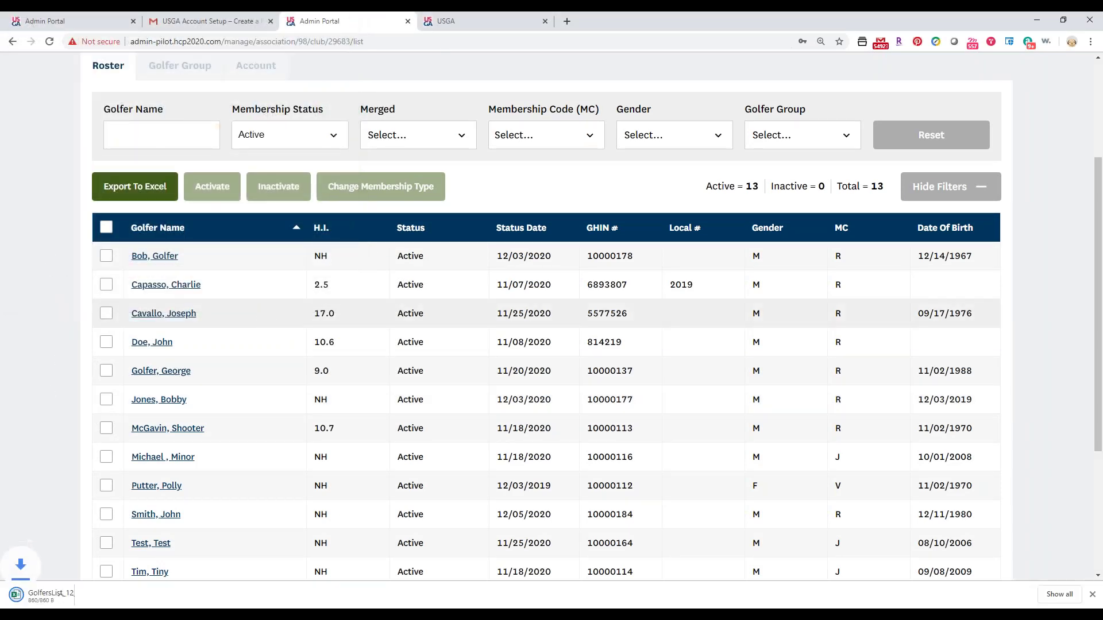
{"action": "left_click", "coordinate": [55, 592]}
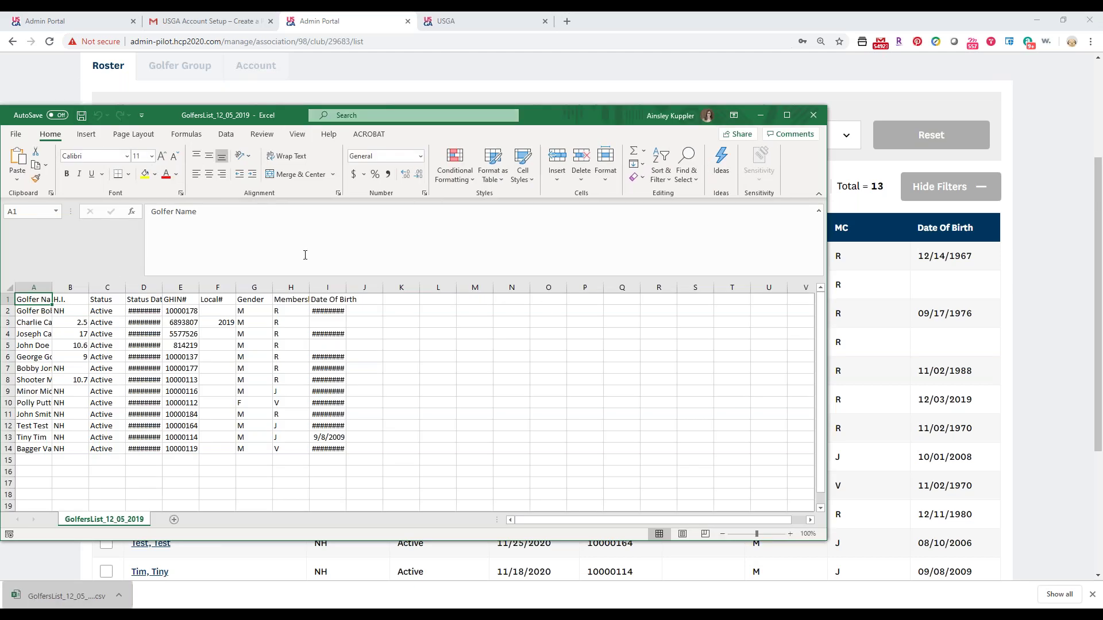
{"action": "left_click", "coordinate": [1054, 380]}
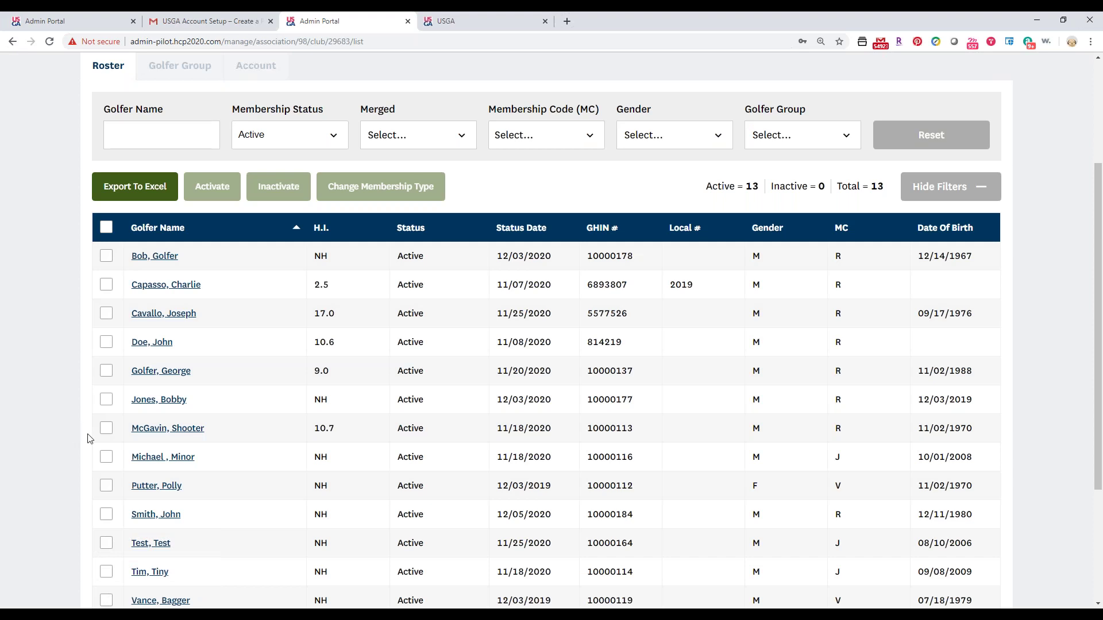
Inactivate the Test, Test golfer and remove the Active-only membership status filter.
{"action": "scroll", "coordinate": [99, 492], "scroll_direction": "down", "scroll_amount": 1}
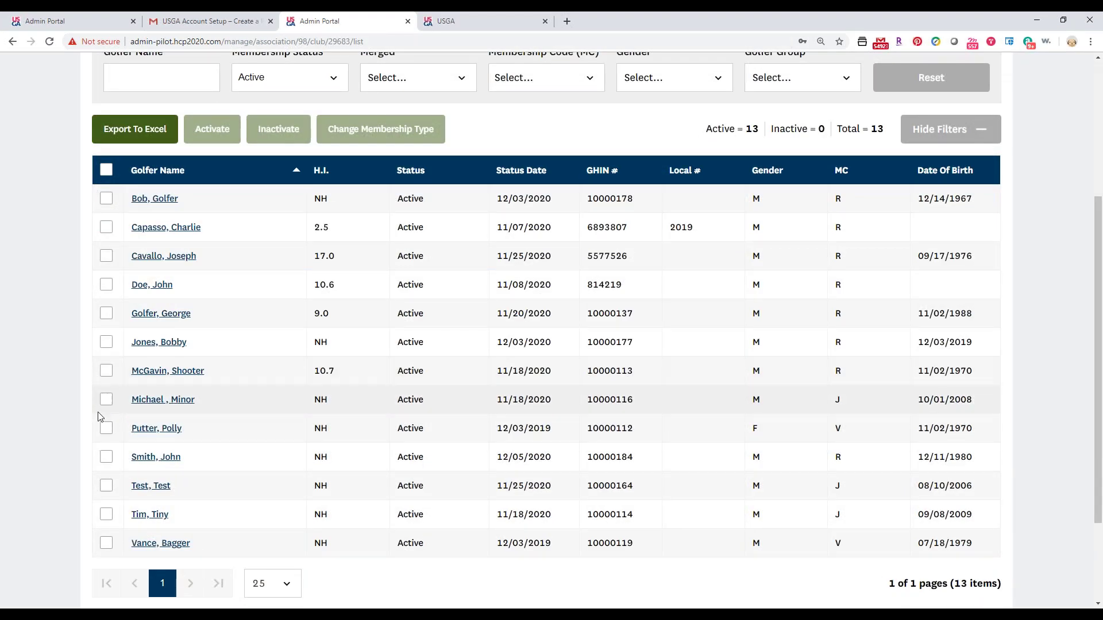
{"action": "left_click", "coordinate": [106, 487]}
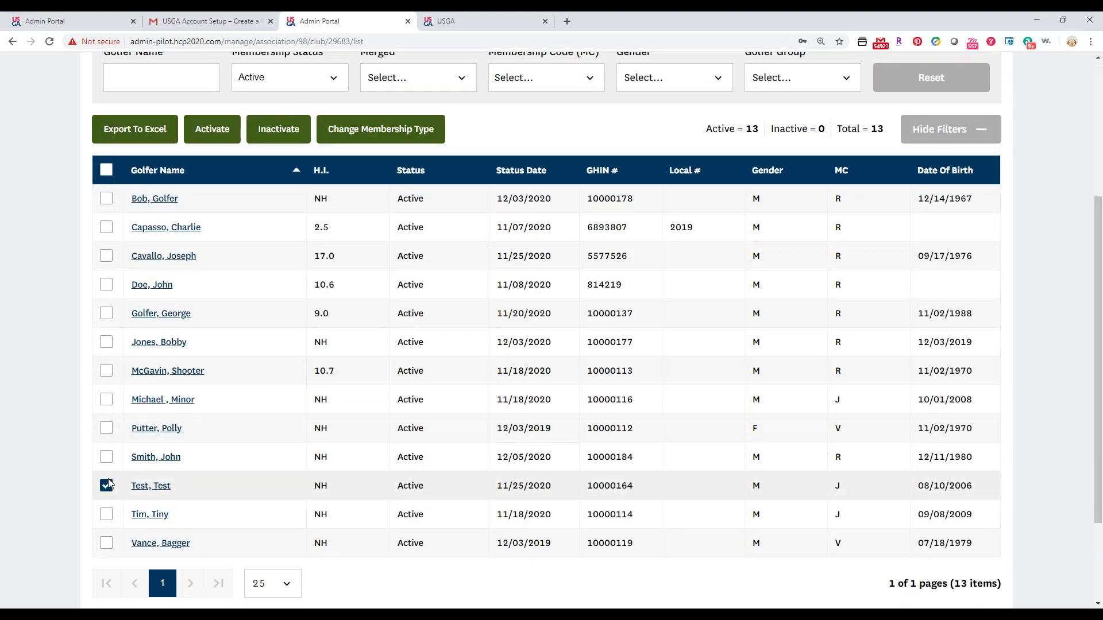
{"action": "scroll", "coordinate": [173, 437], "scroll_direction": "up", "scroll_amount": 4}
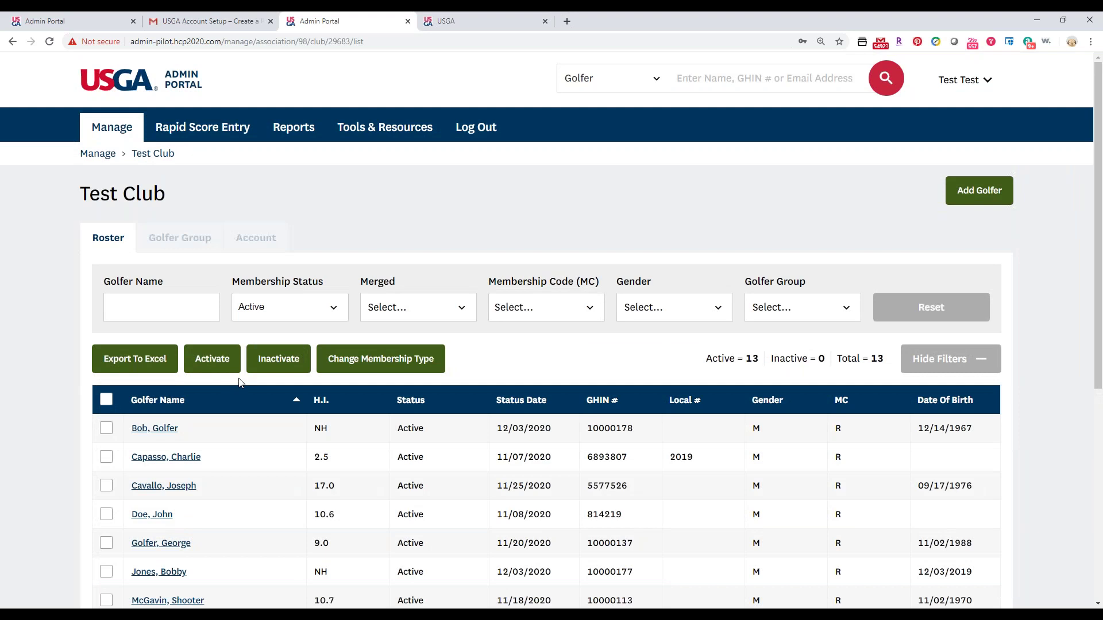
{"action": "scroll", "coordinate": [230, 397], "scroll_direction": "down", "scroll_amount": 3}
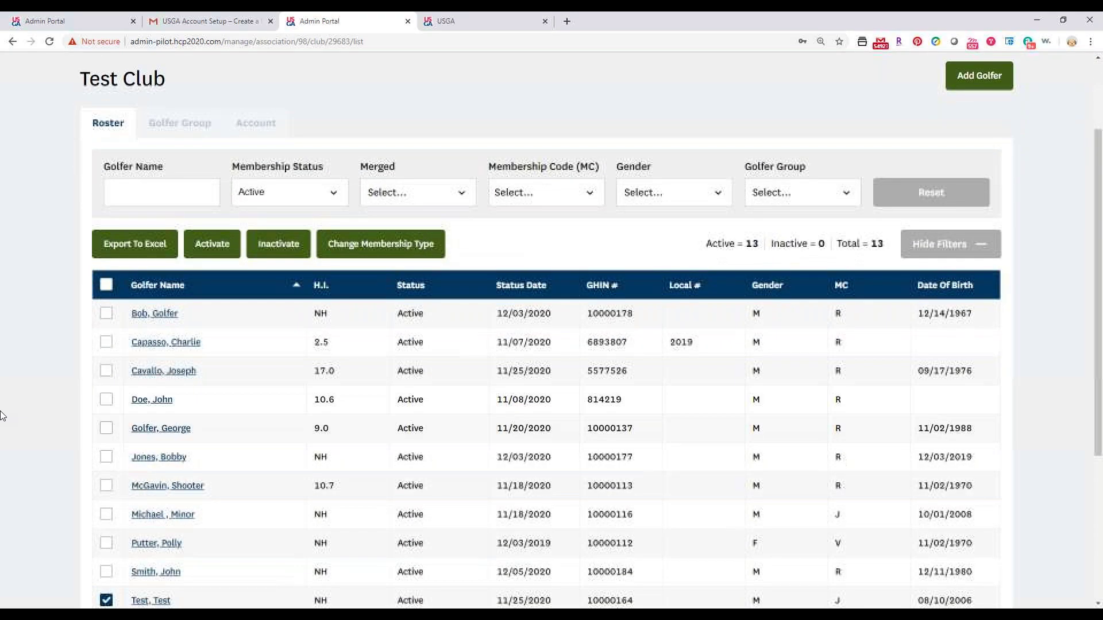
{"action": "left_click", "coordinate": [265, 185]}
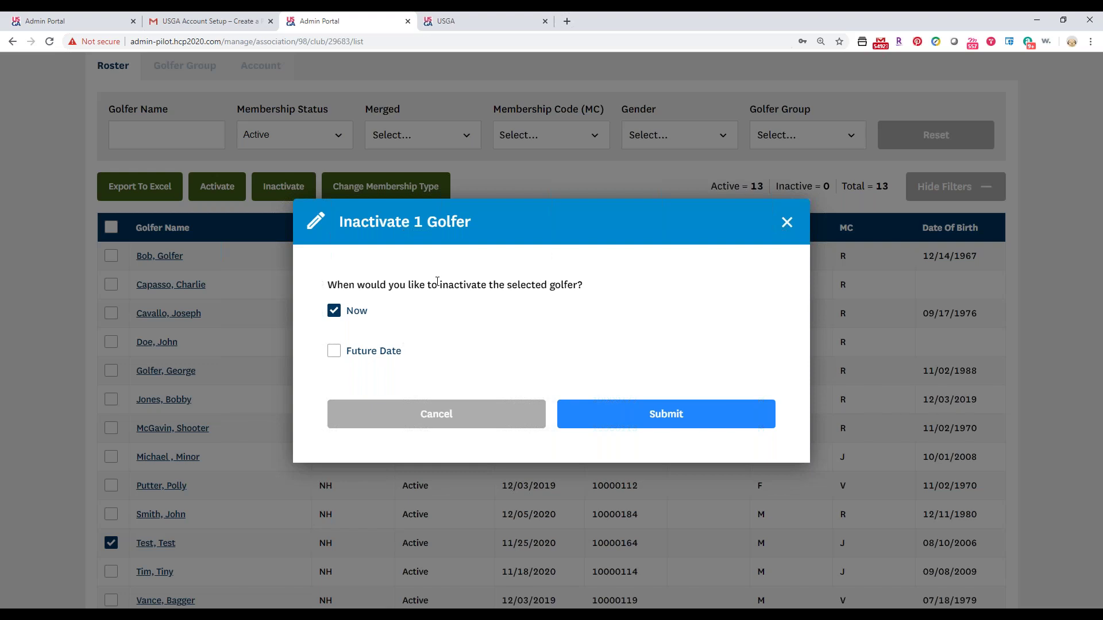
{"action": "left_click", "coordinate": [597, 414]}
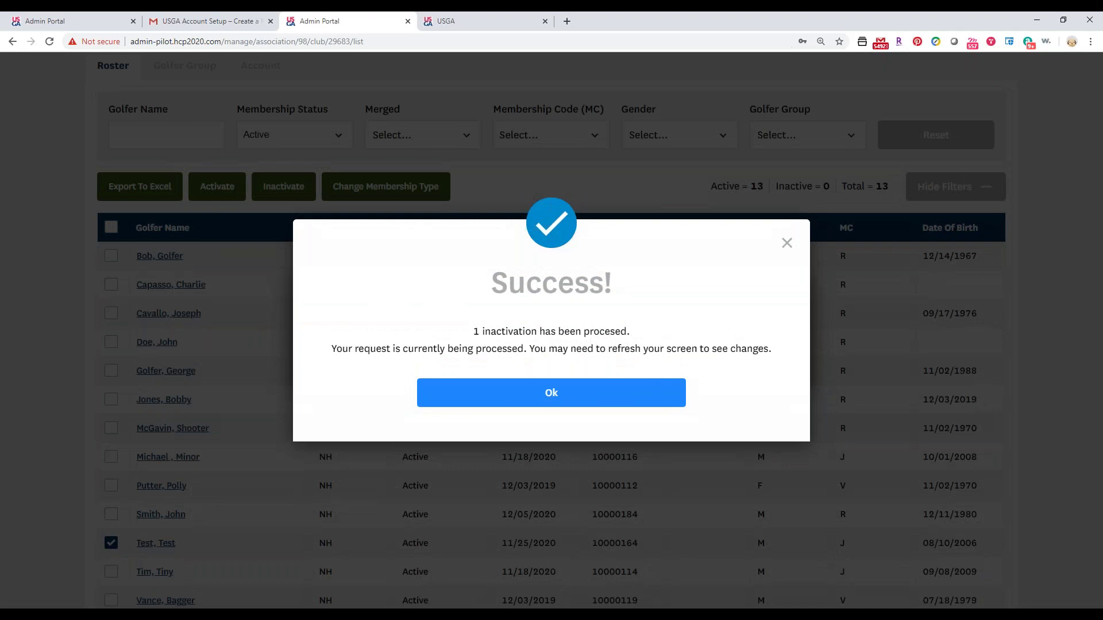
{"action": "left_click", "coordinate": [591, 407]}
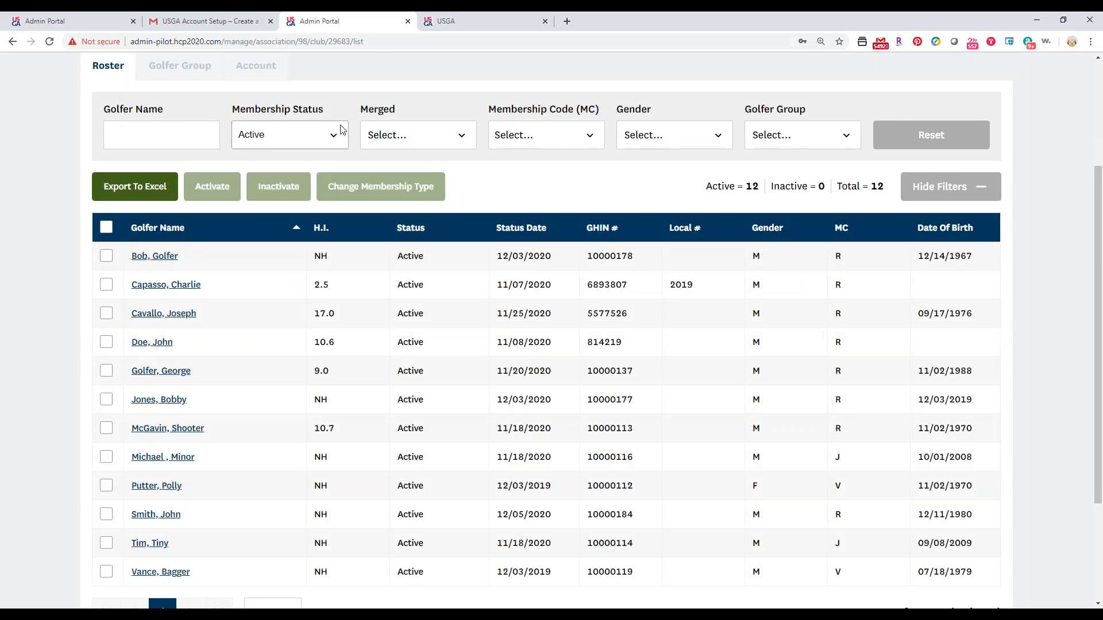
{"action": "left_click", "coordinate": [290, 136]}
{"action": "left_click", "coordinate": [283, 193]}
Filter the roster to Inactive golfers and select the ones coded J and V.
{"action": "left_click", "coordinate": [260, 215]}
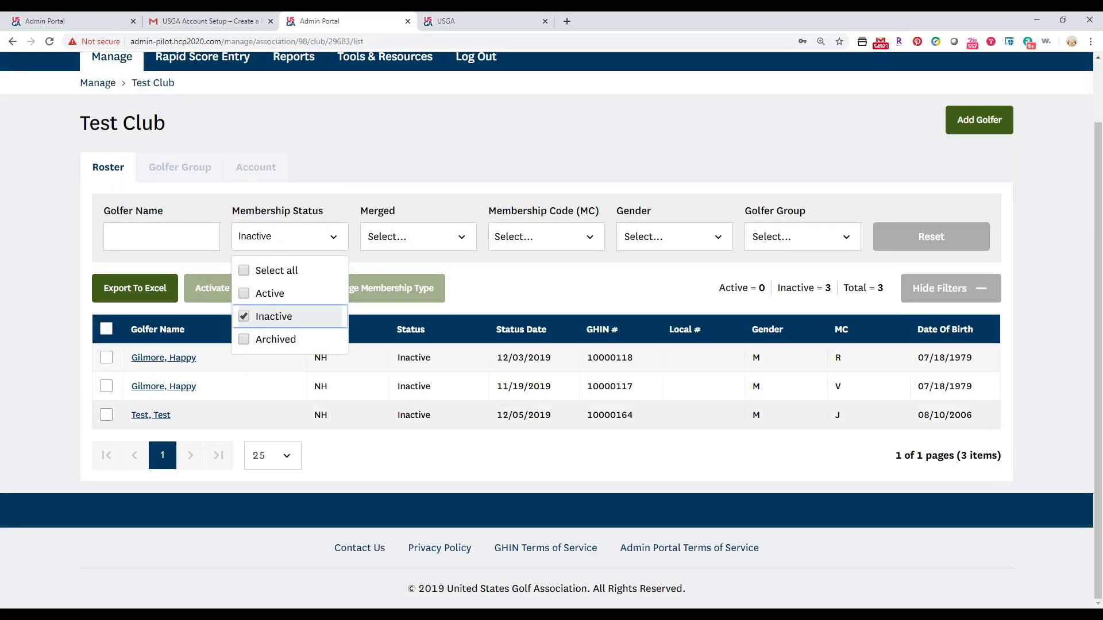
{"action": "left_click", "coordinate": [106, 425]}
{"action": "left_click", "coordinate": [107, 416]}
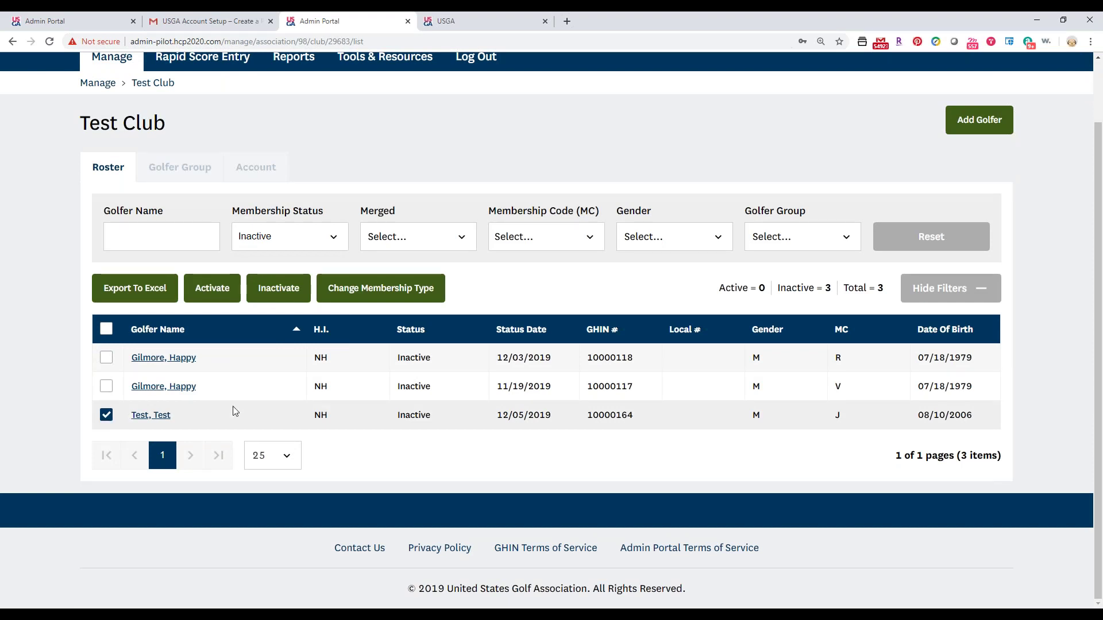
{"action": "left_click", "coordinate": [107, 388]}
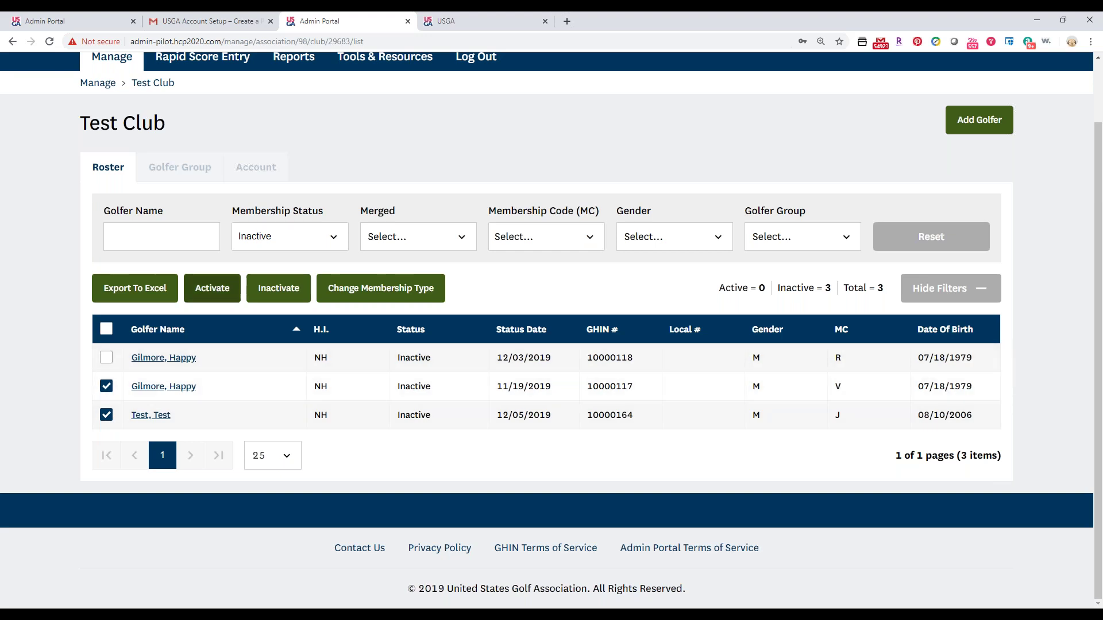
Schedule both selected golfers to activate on the future date 01/01/2020.
{"action": "left_click", "coordinate": [222, 289]}
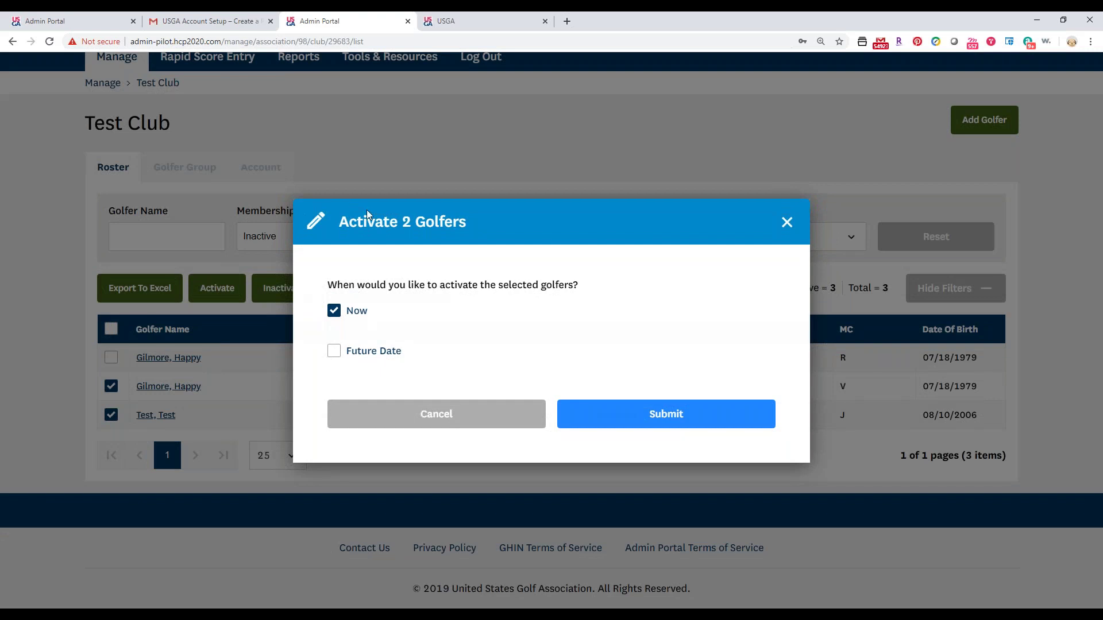
{"action": "left_click", "coordinate": [334, 352]}
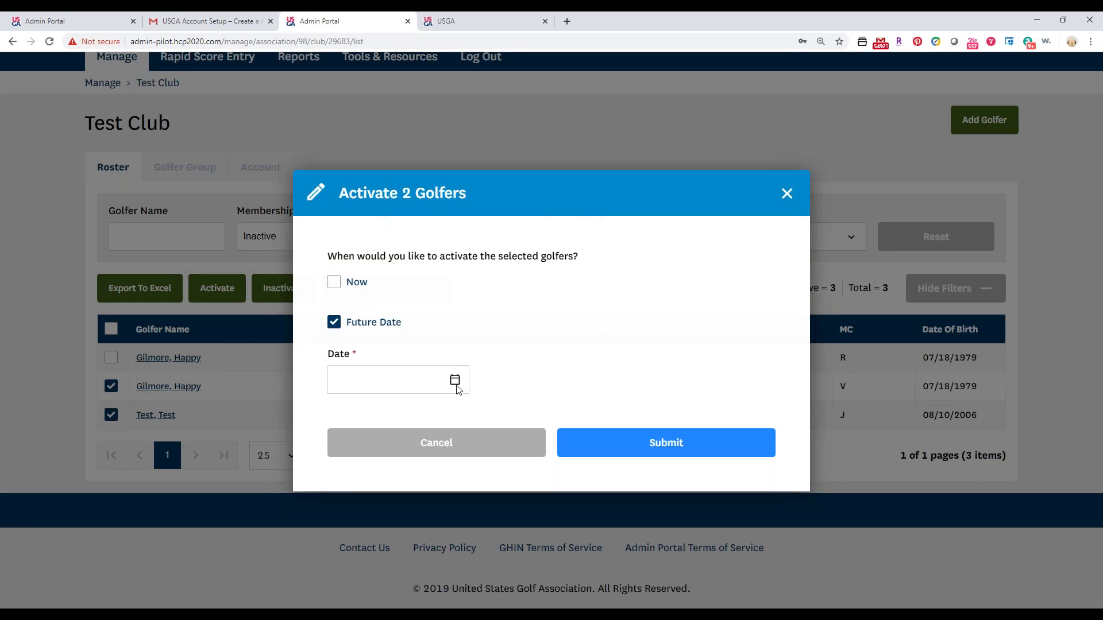
{"action": "left_click", "coordinate": [429, 383]}
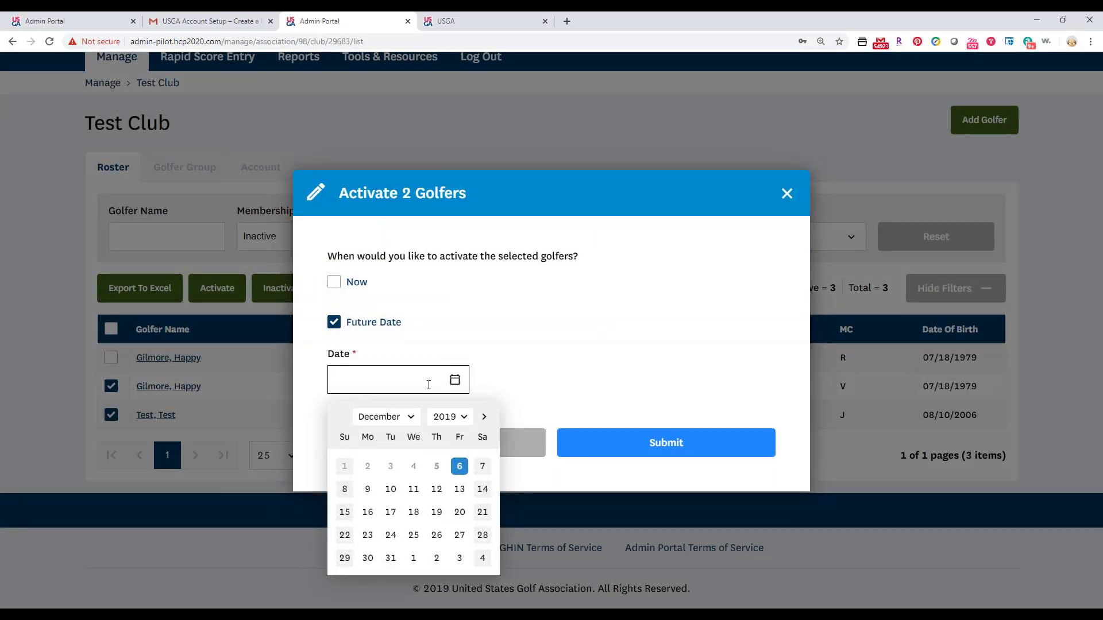
{"action": "left_click", "coordinate": [418, 419]}
{"action": "left_click", "coordinate": [409, 433]}
{"action": "left_click", "coordinate": [459, 424]}
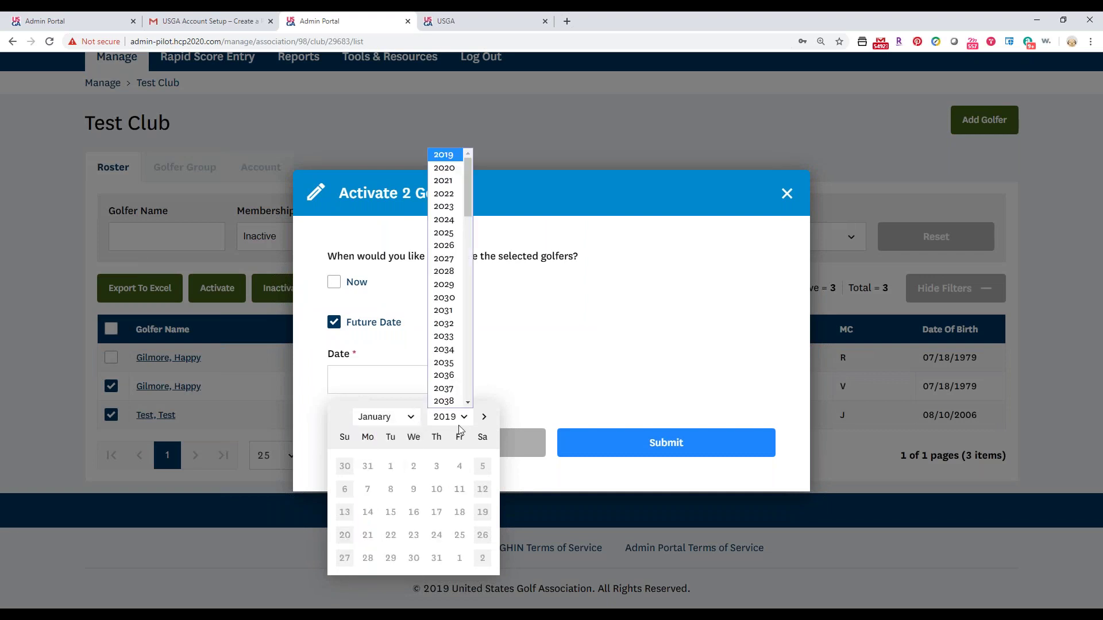
{"action": "left_click", "coordinate": [444, 169]}
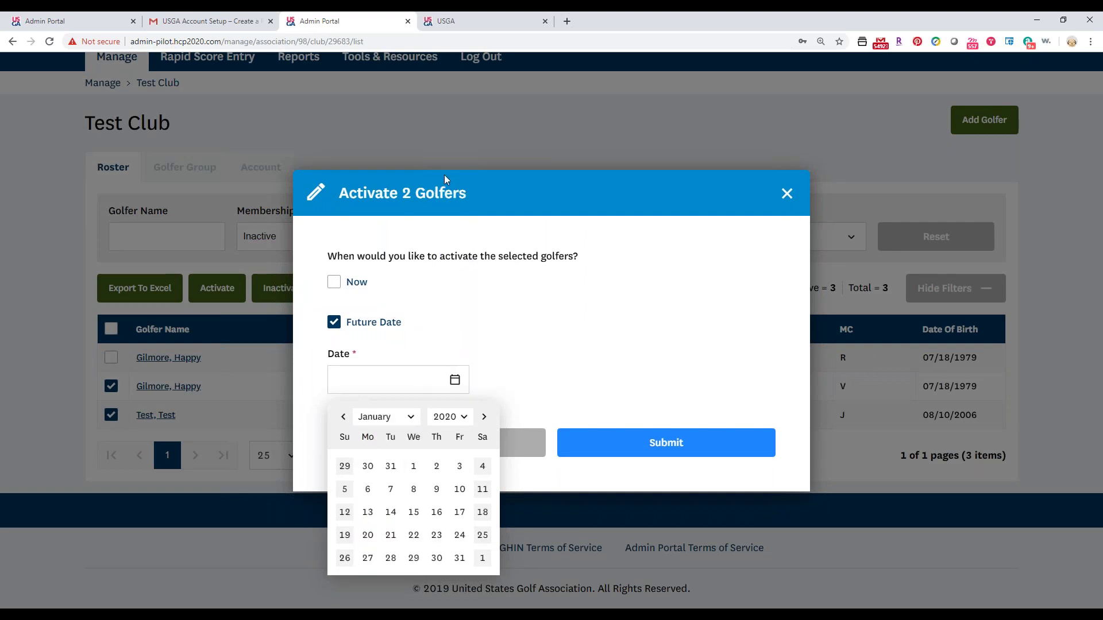
{"action": "left_click", "coordinate": [418, 467]}
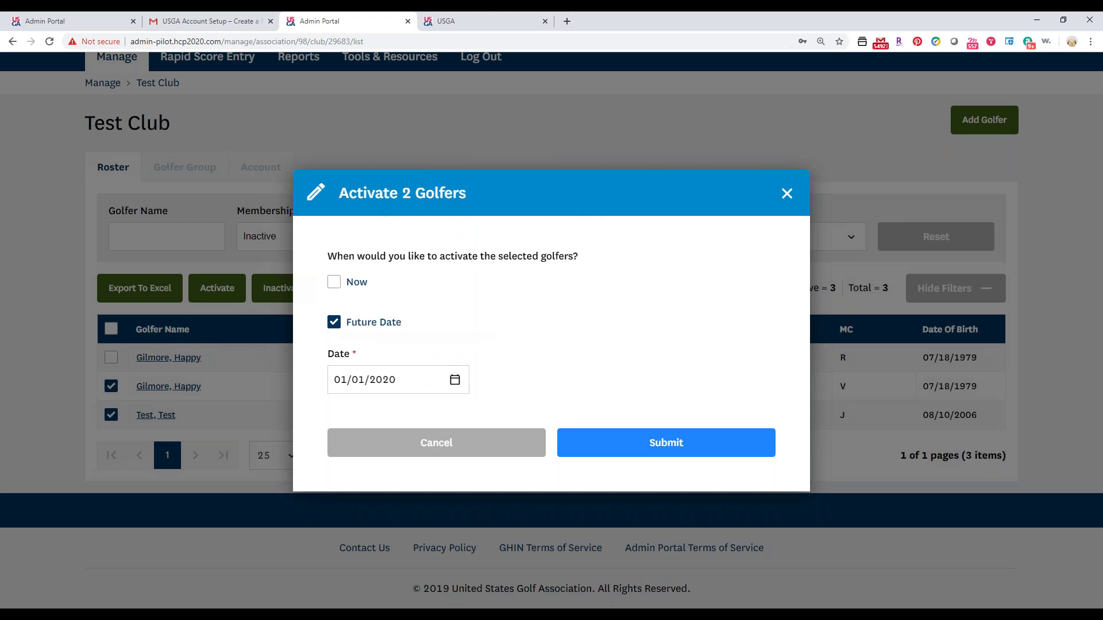
{"action": "left_click", "coordinate": [567, 443]}
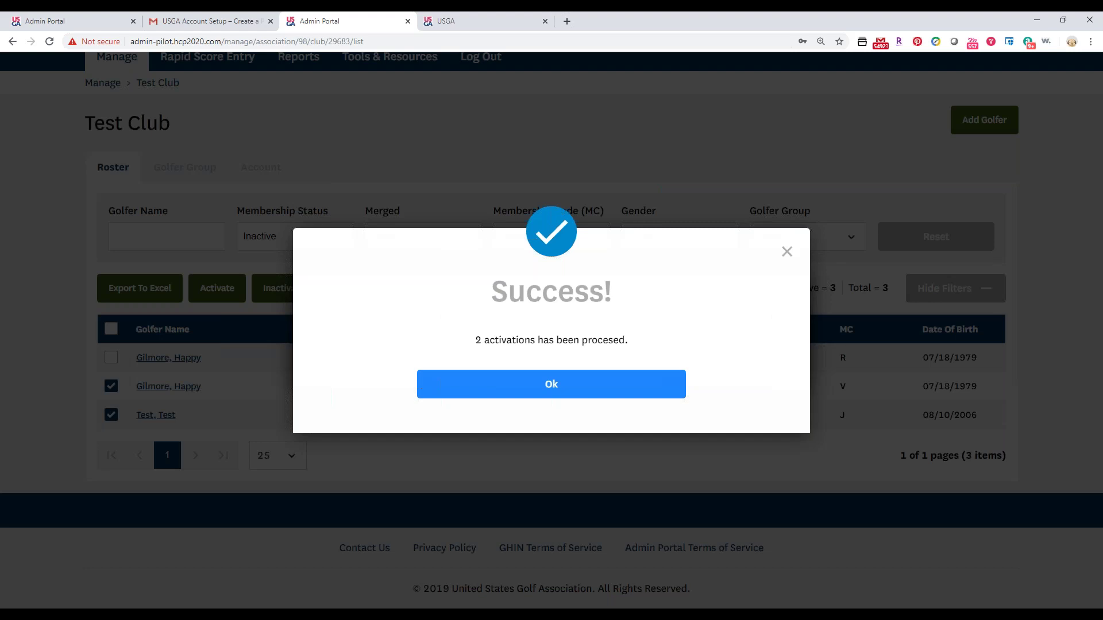
{"action": "left_click", "coordinate": [785, 251]}
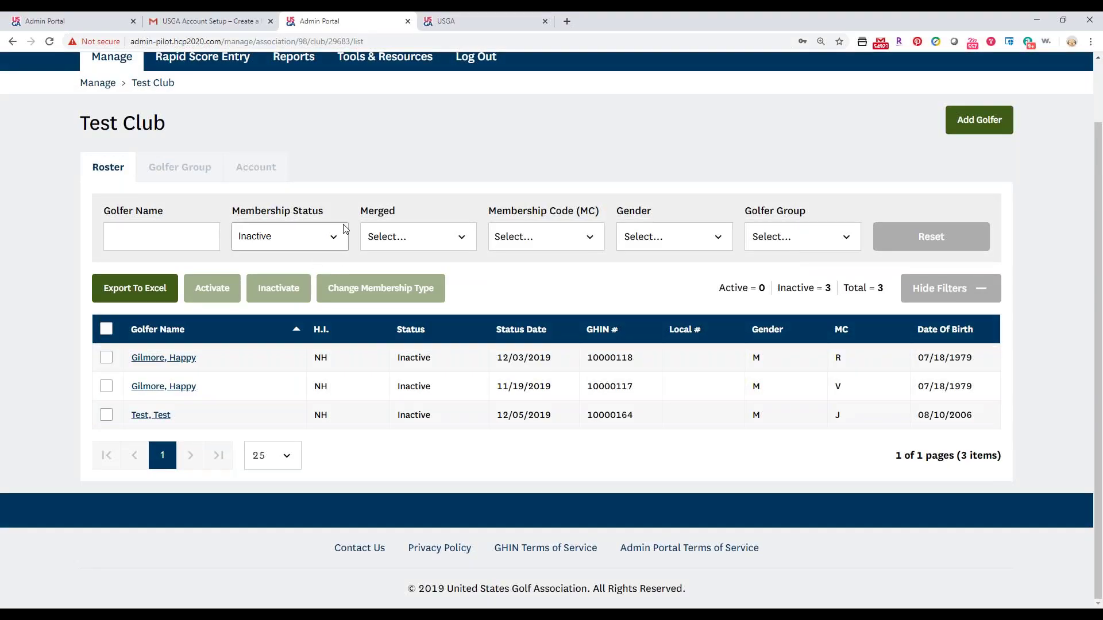
Filter the roster back to Active golfers and select the two V-coded golfers.
{"action": "left_click", "coordinate": [305, 236]}
{"action": "left_click", "coordinate": [248, 316]}
{"action": "scroll", "coordinate": [241, 300], "scroll_direction": "down", "scroll_amount": 2}
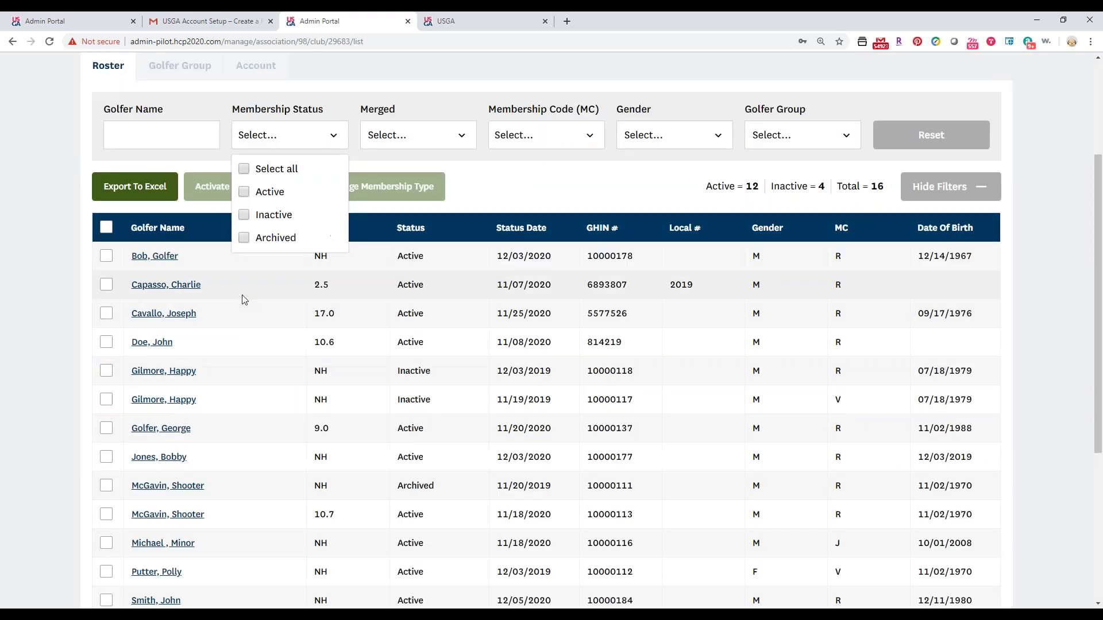
{"action": "left_click", "coordinate": [256, 191]}
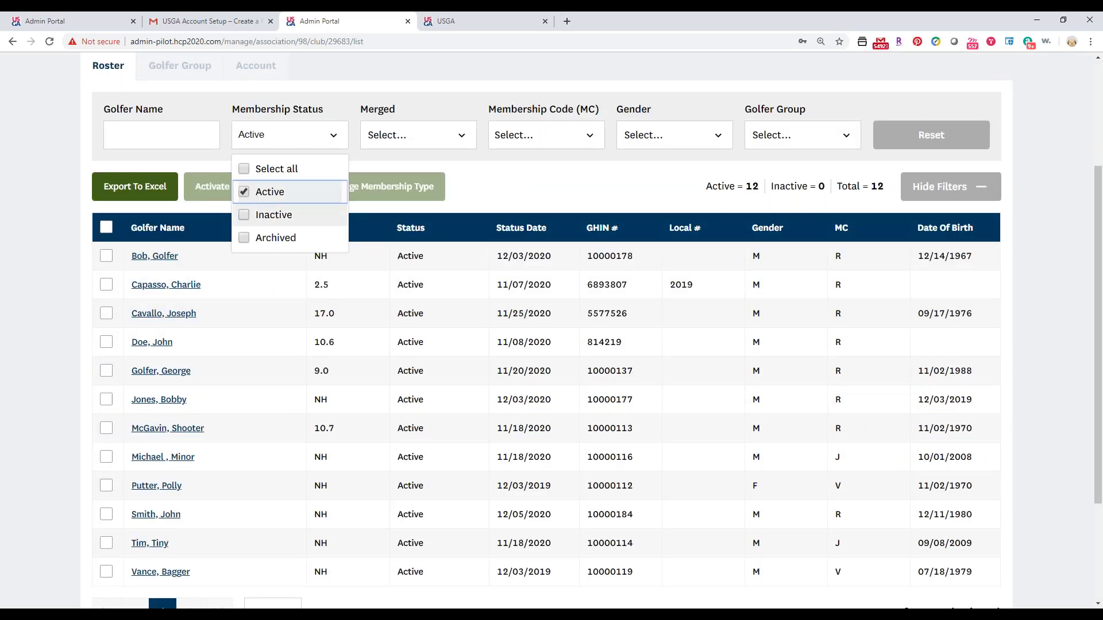
{"action": "left_click", "coordinate": [67, 250]}
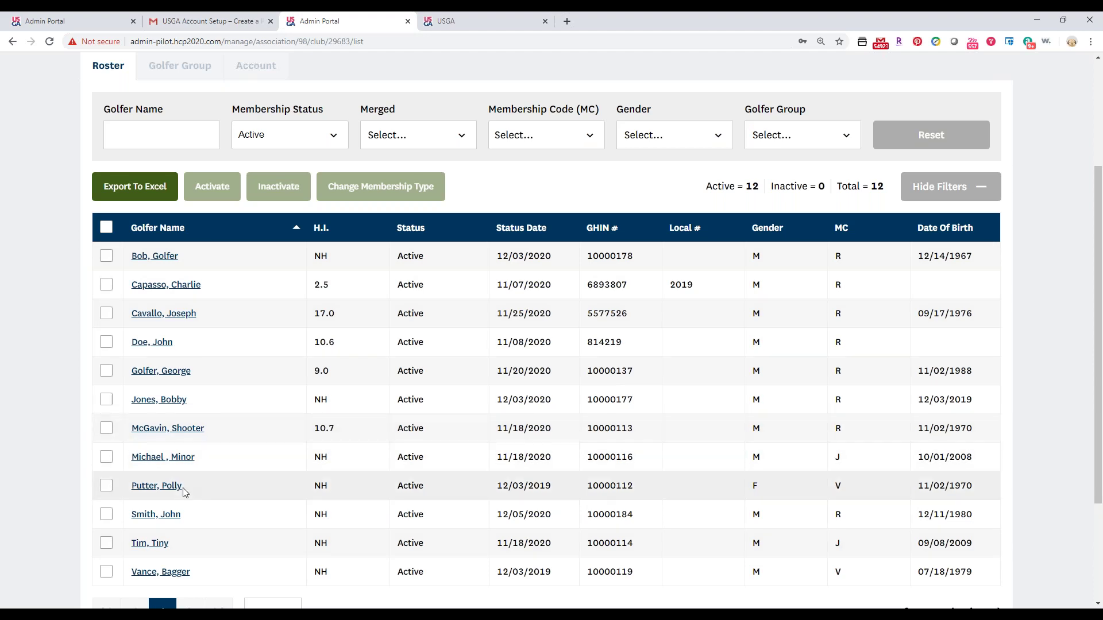
{"action": "left_click", "coordinate": [105, 486]}
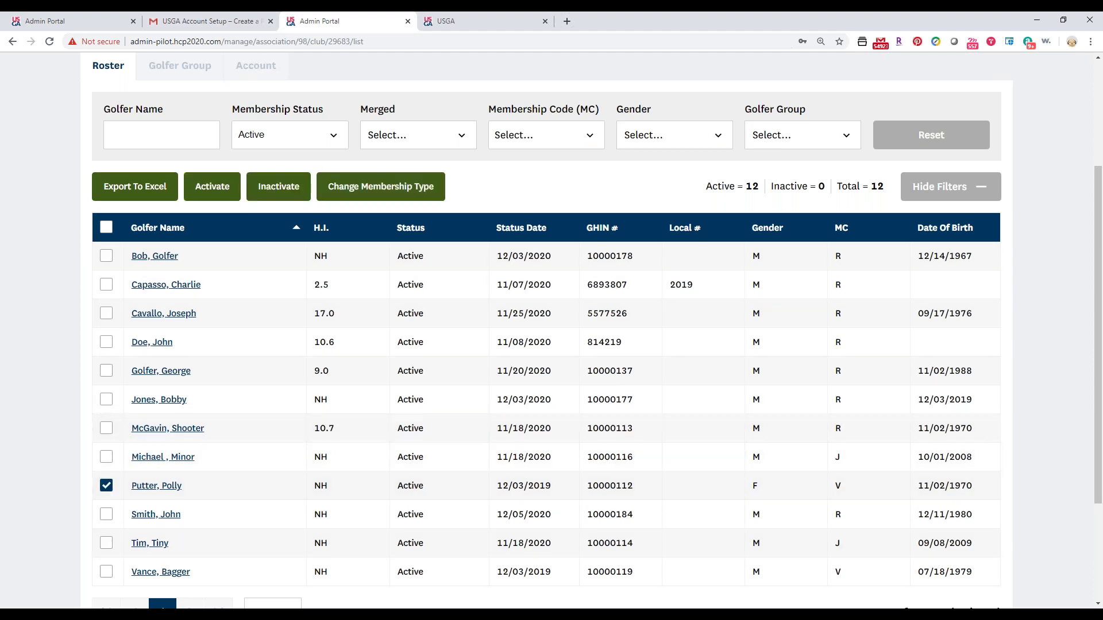
{"action": "left_click", "coordinate": [102, 575]}
Change both selected golfers' membership type to R - R.
{"action": "left_click", "coordinate": [398, 193]}
{"action": "left_click", "coordinate": [407, 349]}
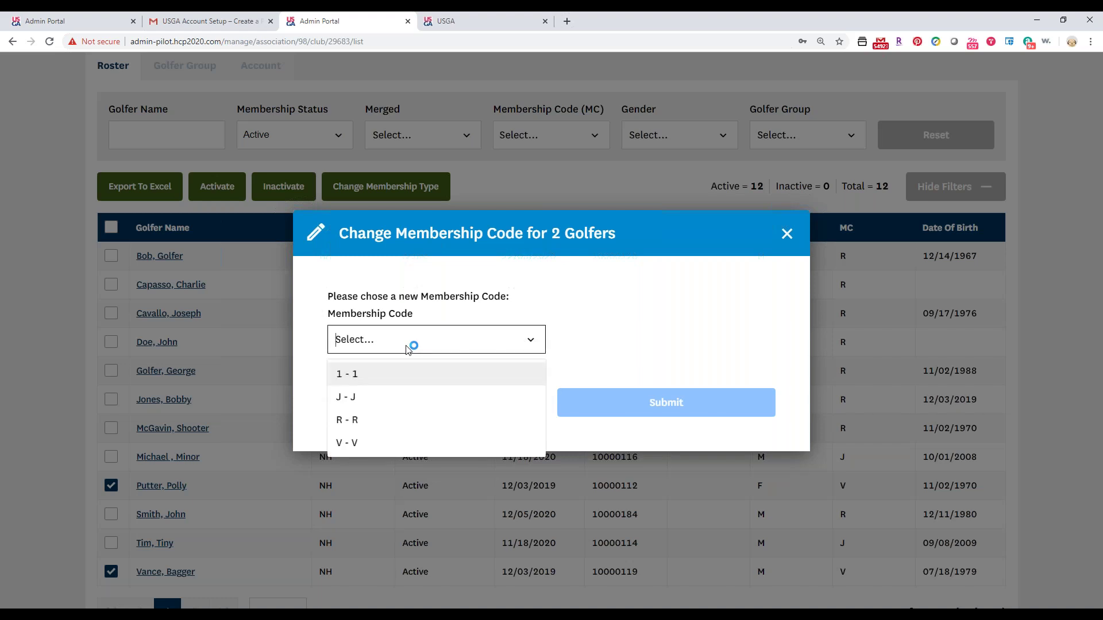
{"action": "left_click", "coordinate": [359, 420]}
{"action": "left_click", "coordinate": [649, 405]}
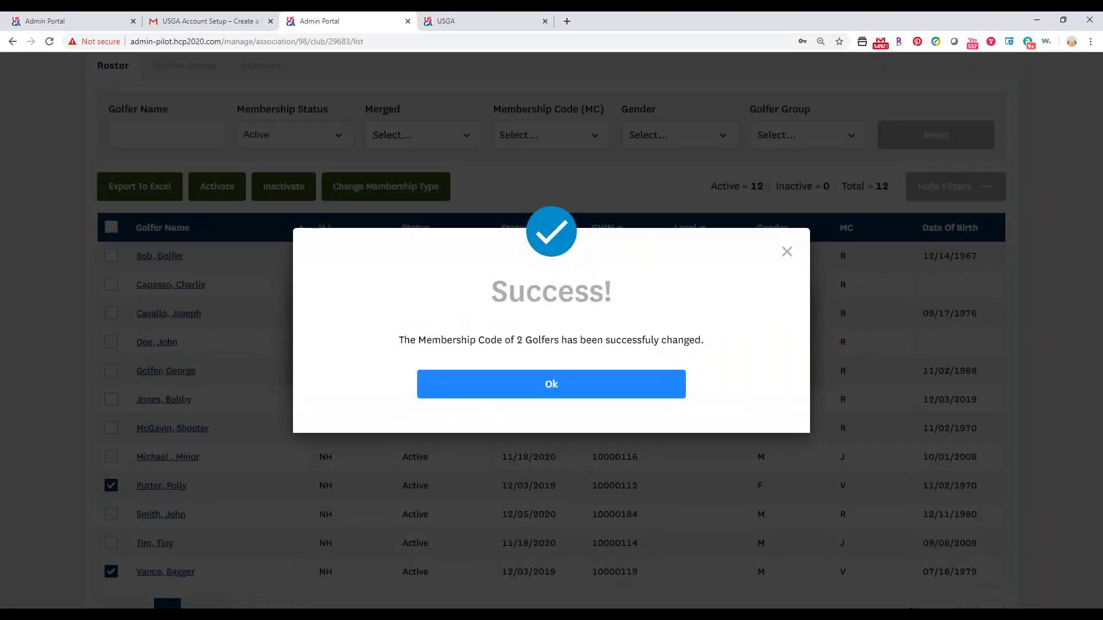
{"action": "left_click", "coordinate": [647, 396]}
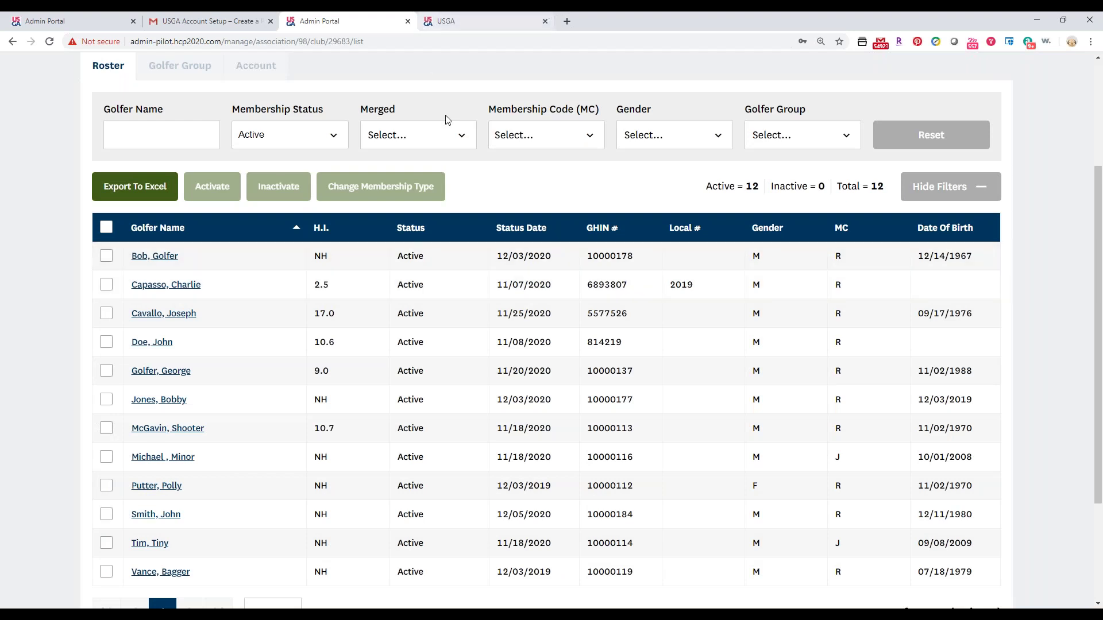
Toggle the R - R and V - V membership code options off so no code filter remains.
{"action": "left_click", "coordinate": [501, 145]}
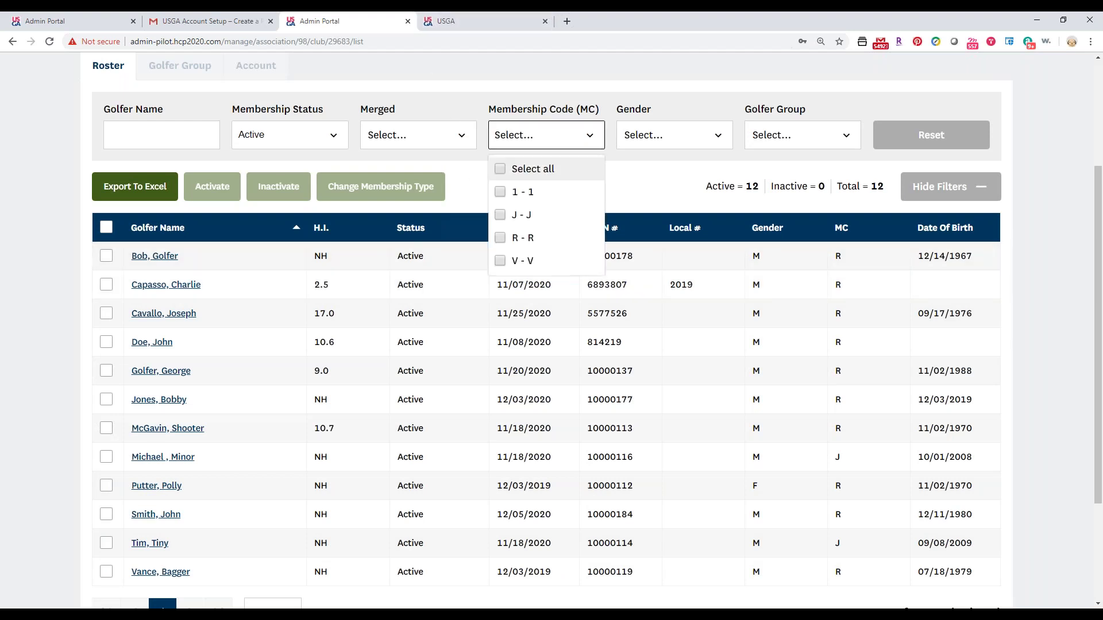
{"action": "left_click", "coordinate": [500, 237]}
{"action": "left_click", "coordinate": [502, 238]}
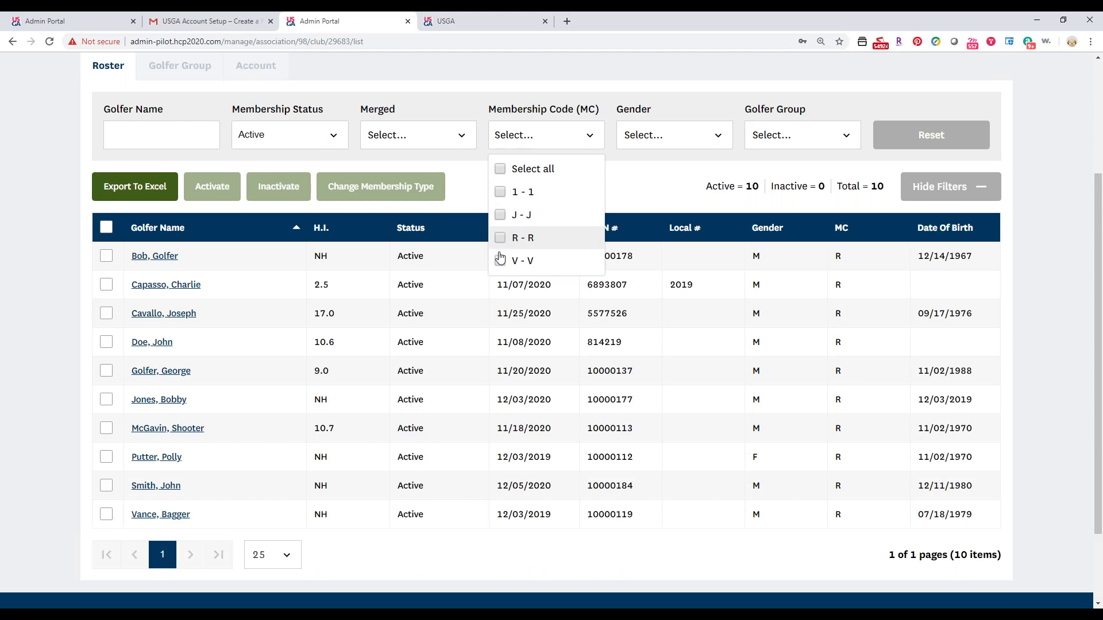
{"action": "left_click", "coordinate": [498, 265]}
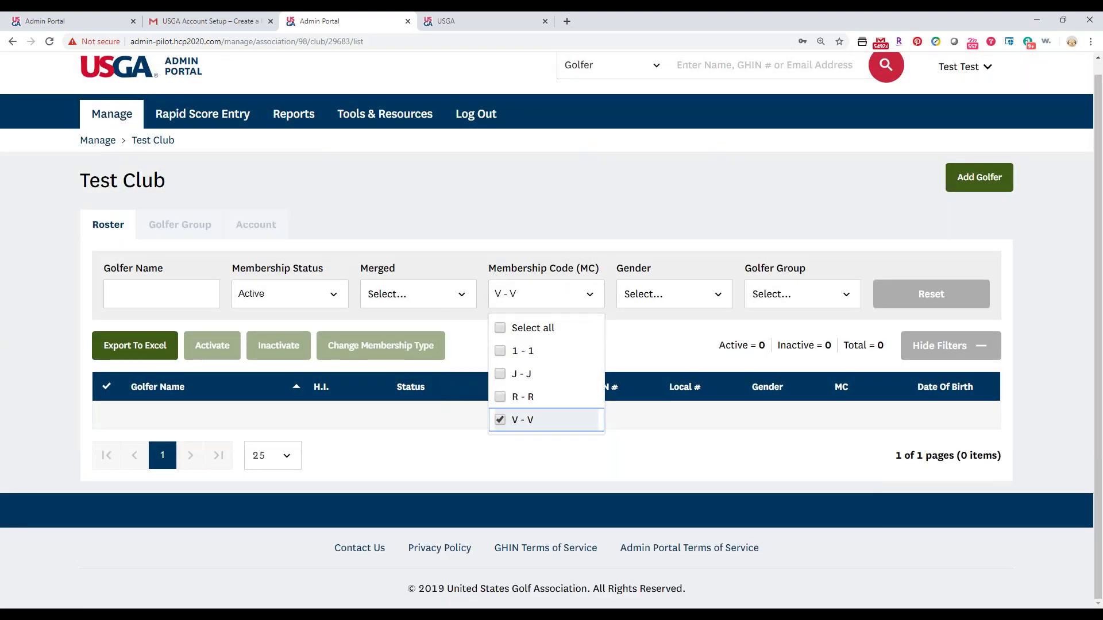
{"action": "left_click", "coordinate": [499, 420]}
{"action": "scroll", "coordinate": [446, 385], "scroll_direction": "down", "scroll_amount": 3}
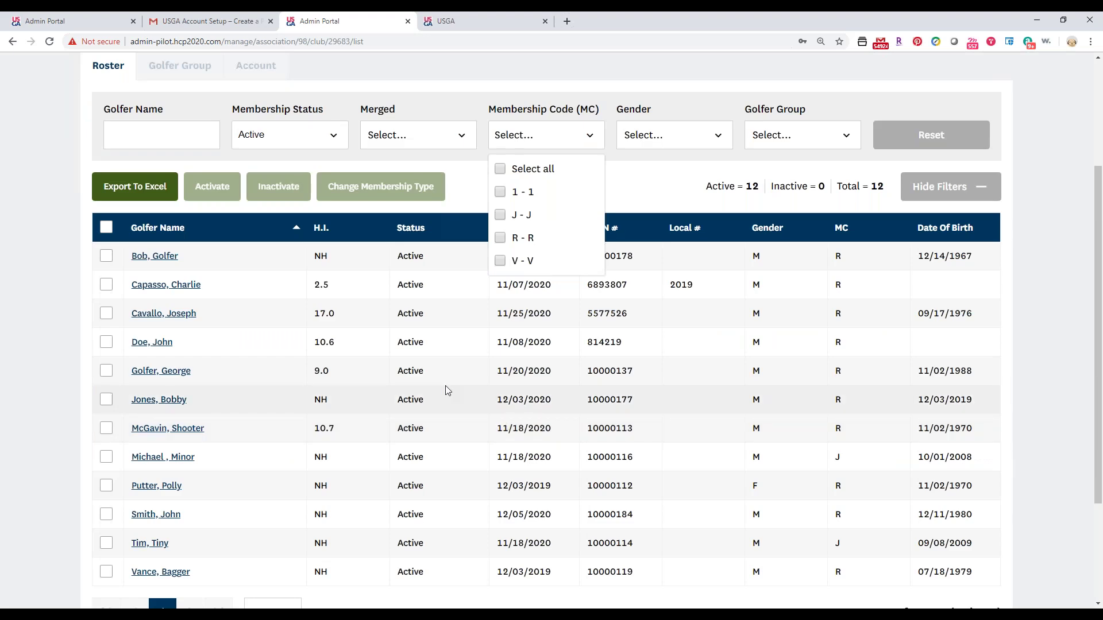
{"action": "scroll", "coordinate": [428, 463], "scroll_direction": "up", "scroll_amount": 1}
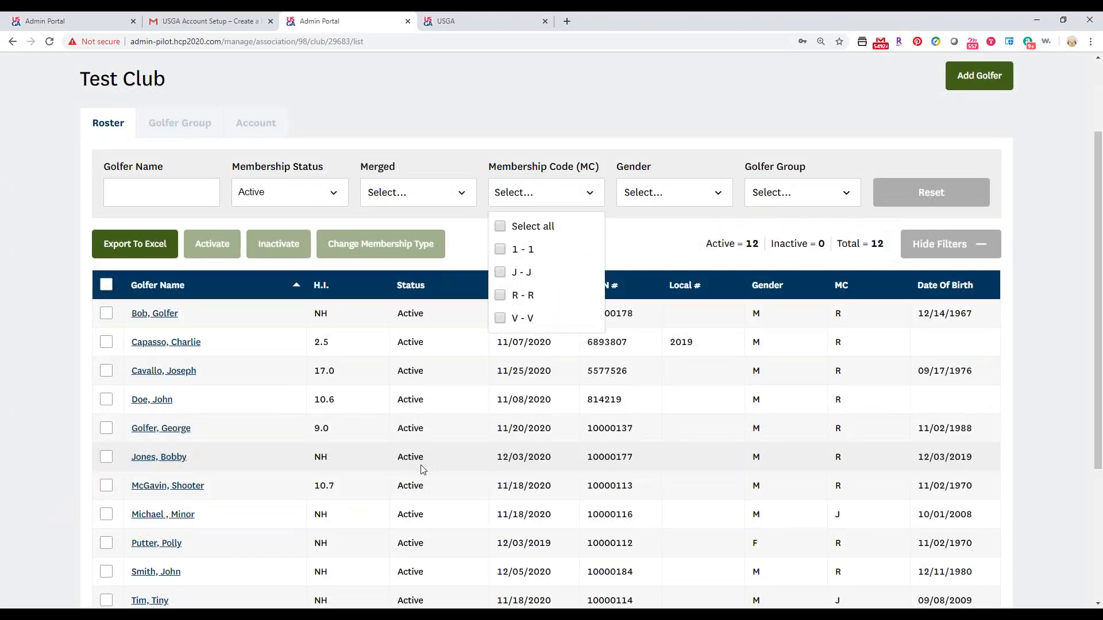
{"action": "scroll", "coordinate": [129, 219], "scroll_direction": "down", "scroll_amount": 1}
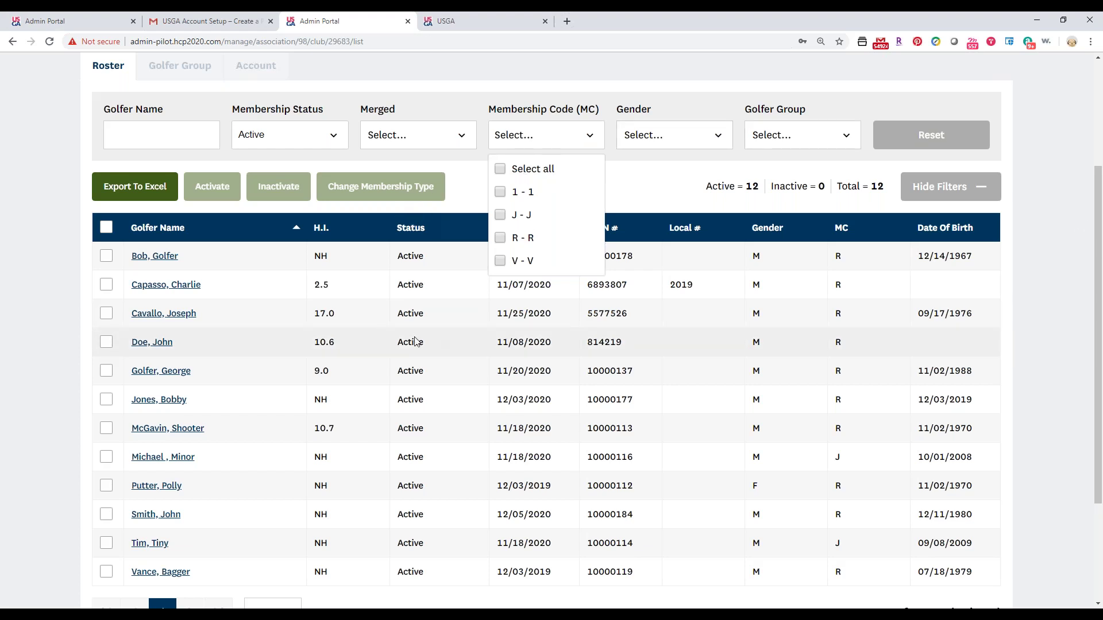
Close the MC filter list and open the 'Golfer, George' record from the roster.
{"action": "left_click", "coordinate": [34, 305]}
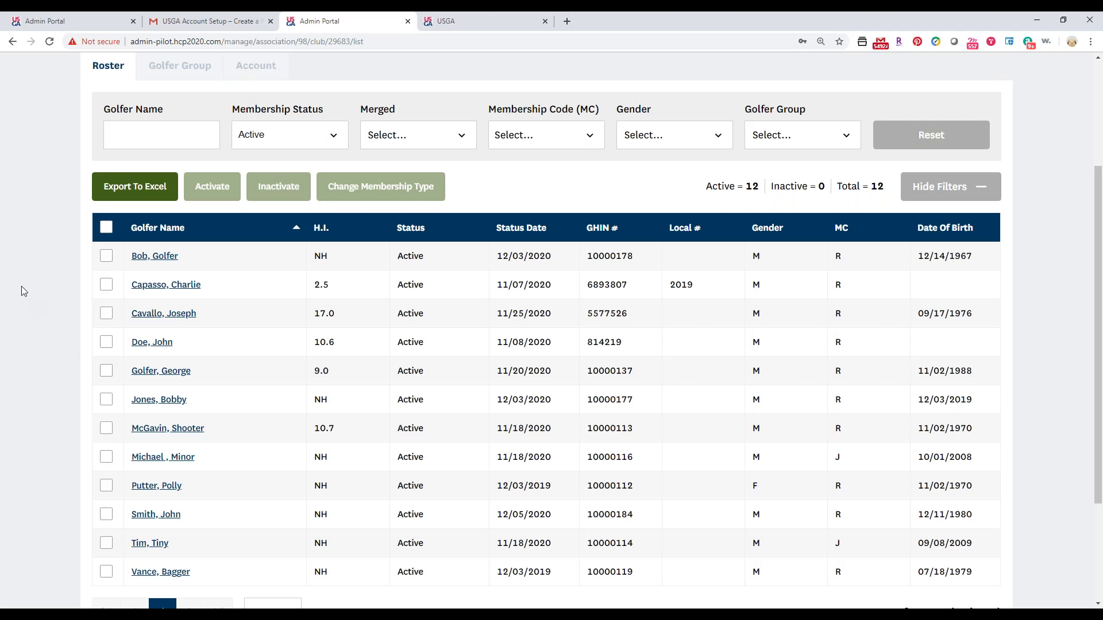
{"action": "scroll", "coordinate": [111, 415], "scroll_direction": "down", "scroll_amount": 1}
{"action": "scroll", "coordinate": [111, 419], "scroll_direction": "down", "scroll_amount": 1}
{"action": "scroll", "coordinate": [88, 394], "scroll_direction": "up", "scroll_amount": 1}
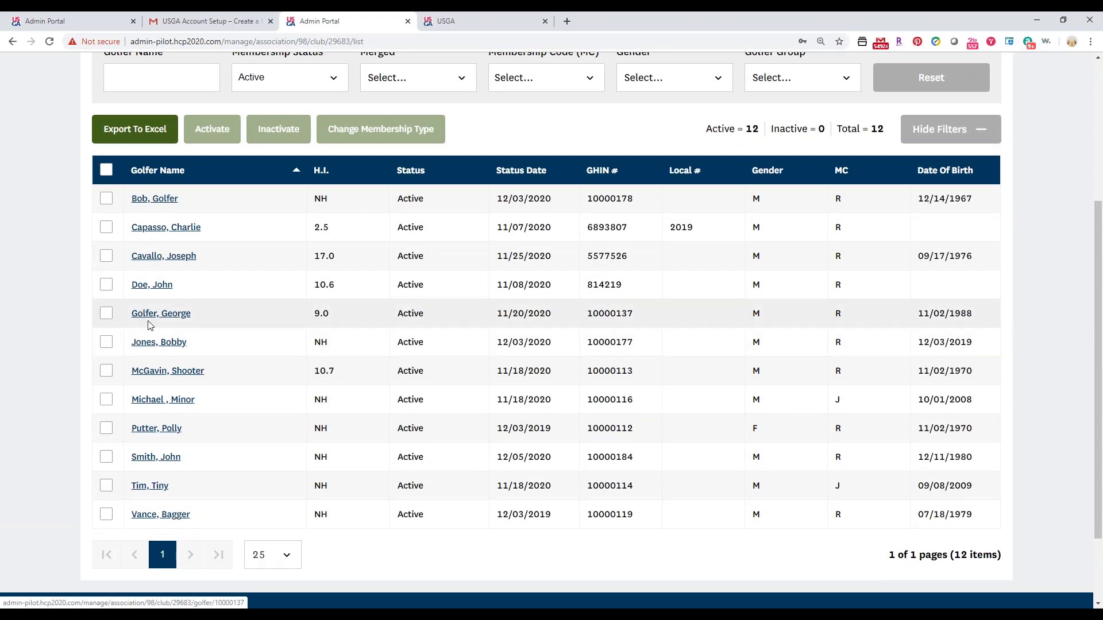
{"action": "left_click", "coordinate": [150, 315]}
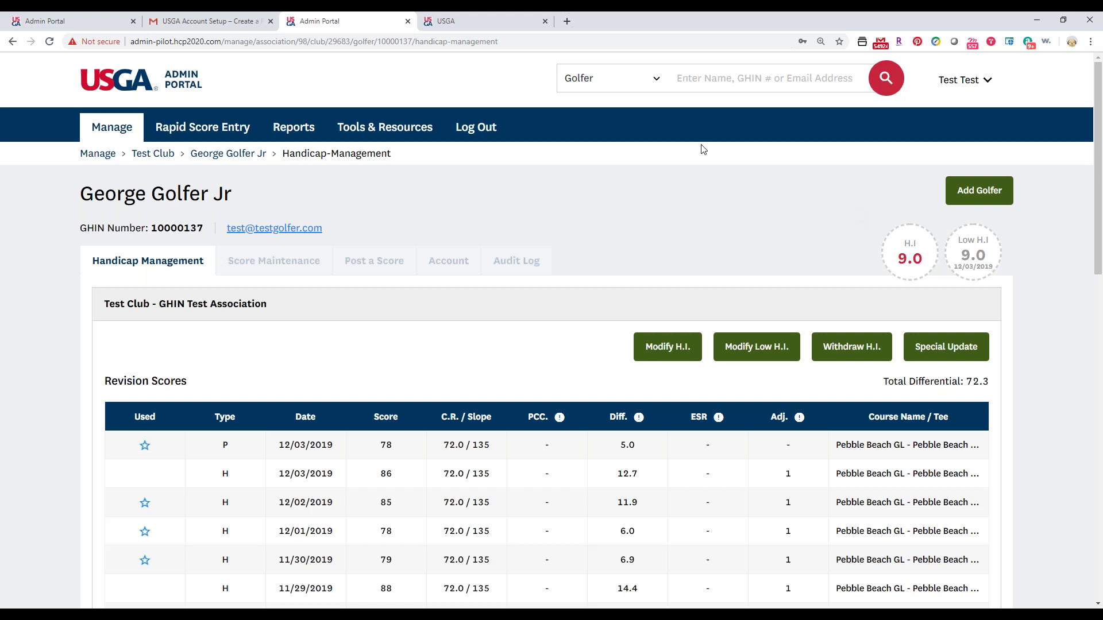
Review the golfer's Audit Log, then show the Account tab's primary basic information.
{"action": "left_click", "coordinate": [520, 264]}
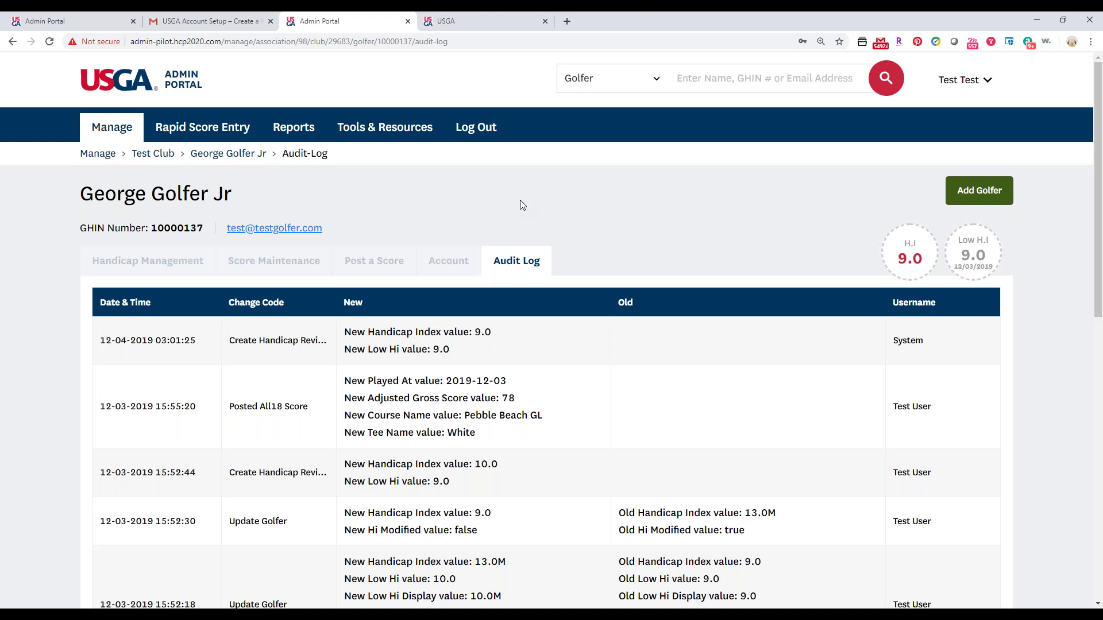
{"action": "left_click", "coordinate": [447, 264]}
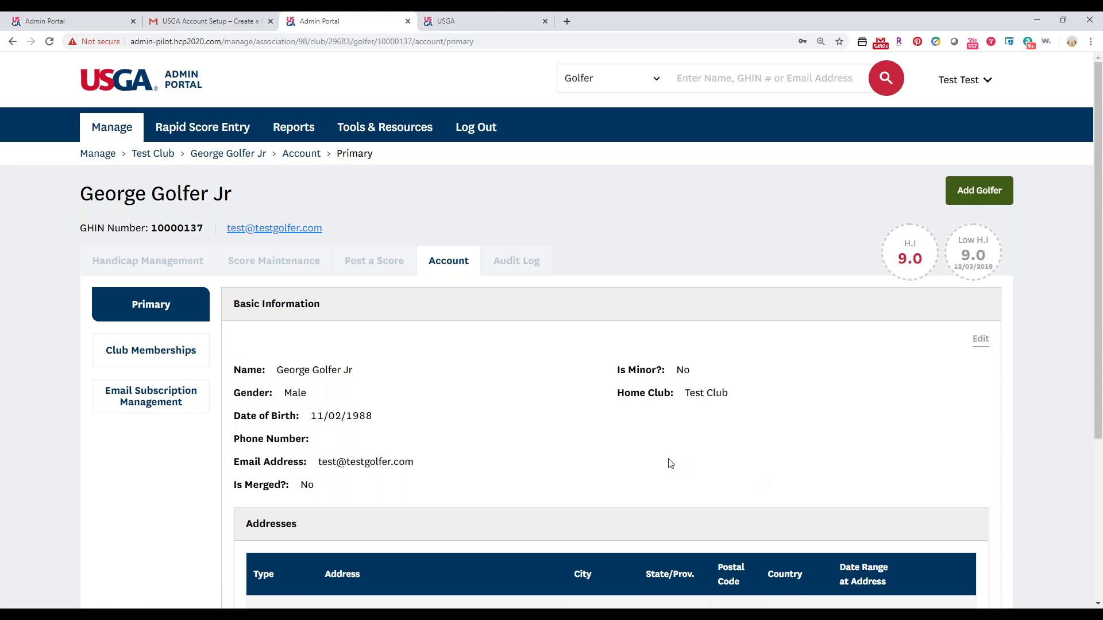
Add the golfer's phone number to his basic information and save it.
{"action": "left_click", "coordinate": [979, 340]}
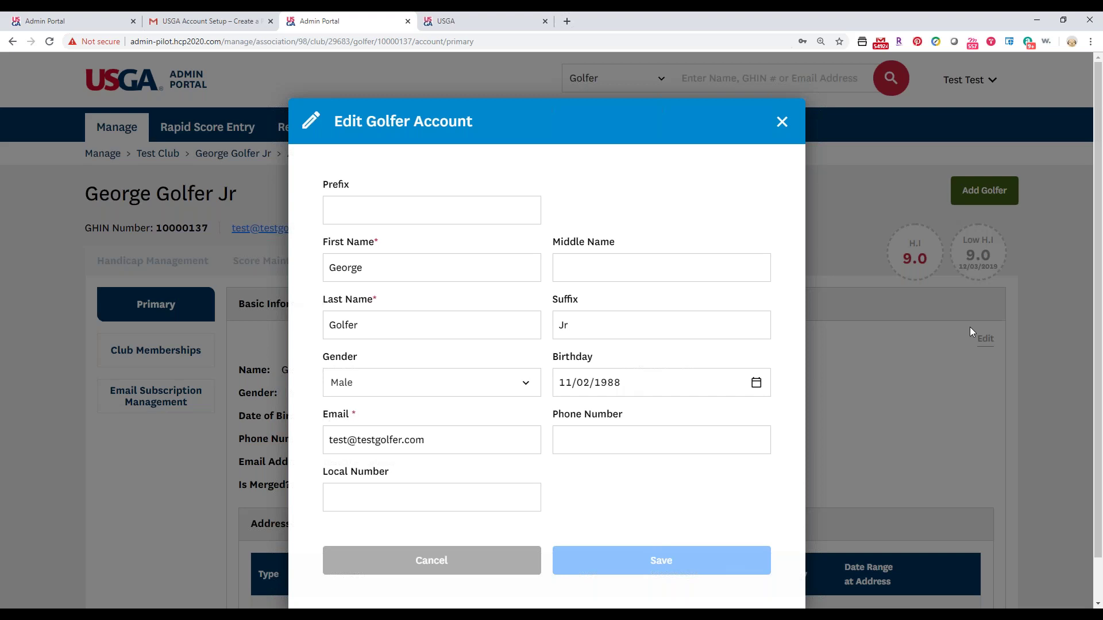
{"action": "left_click", "coordinate": [721, 444]}
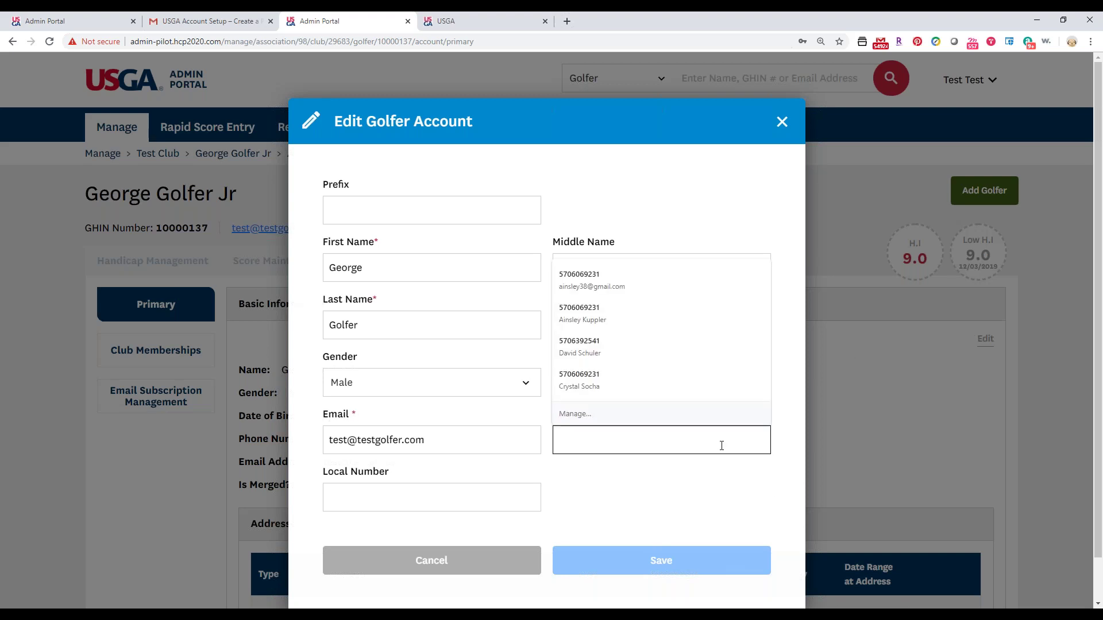
{"action": "type", "text": "678678678"}
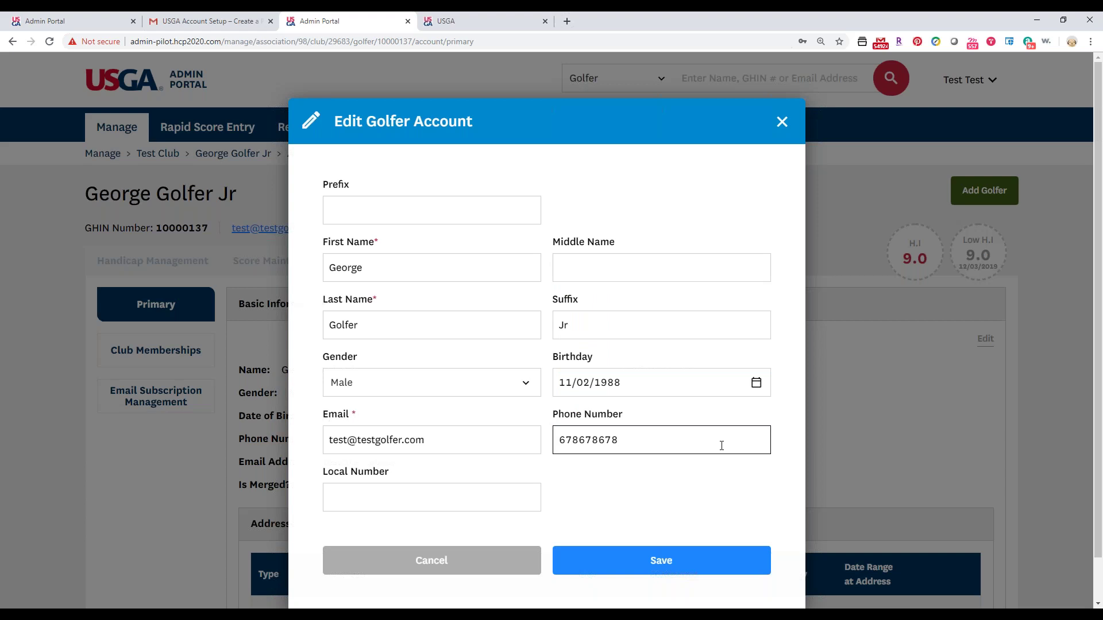
{"action": "left_click", "coordinate": [739, 560]}
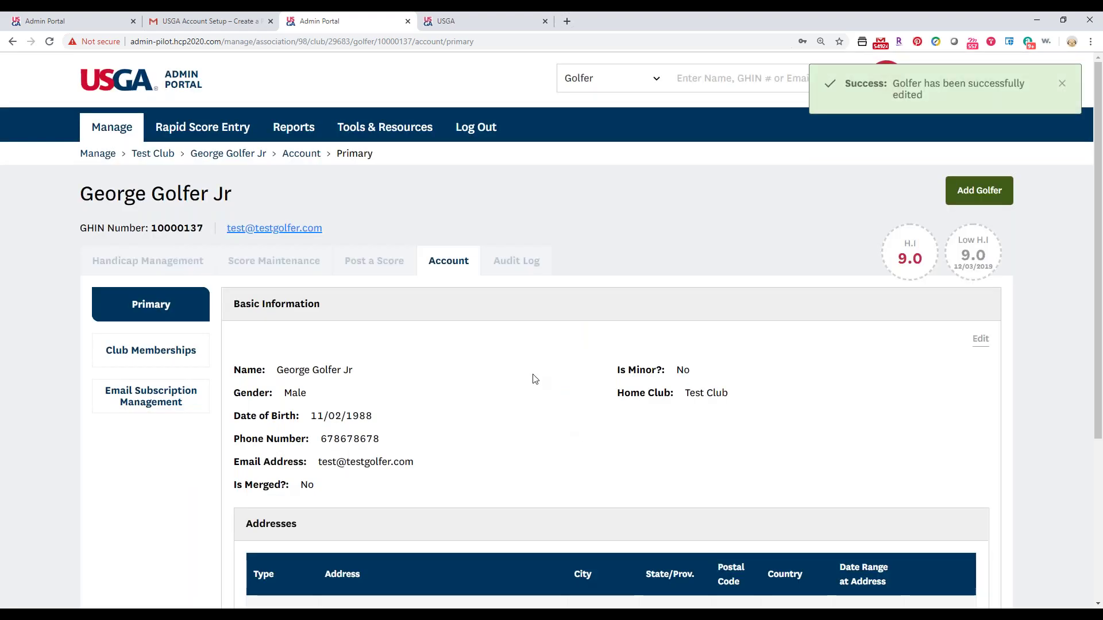
{"action": "scroll", "coordinate": [534, 379], "scroll_direction": "down", "scroll_amount": 3}
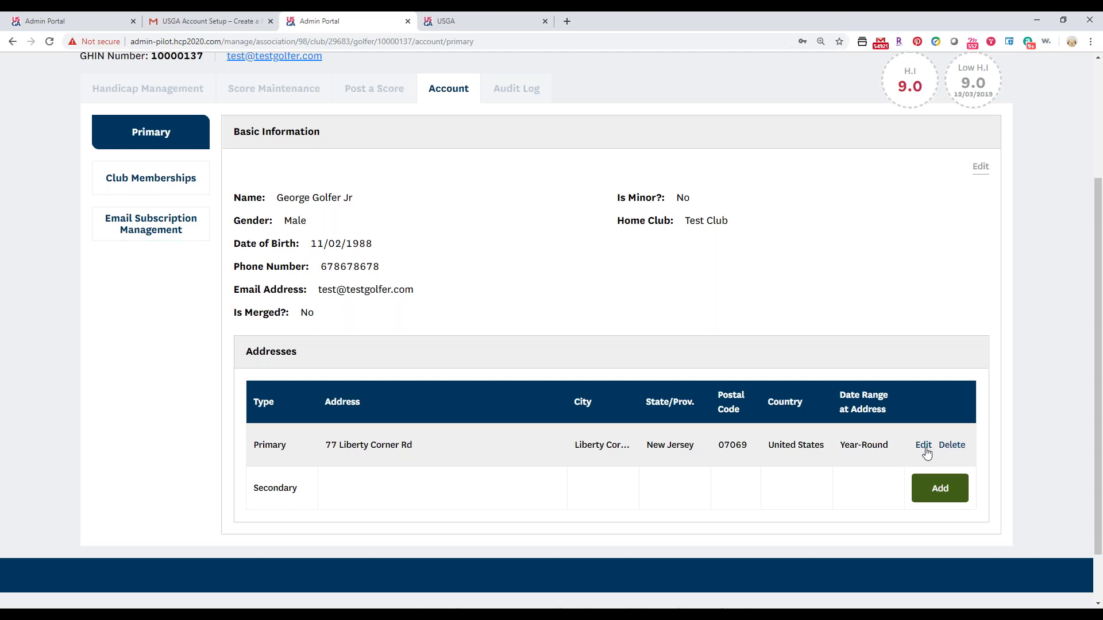
Change the primary address postal code's last digit to 8, save, then begin a secondary address.
{"action": "left_click", "coordinate": [922, 447]}
{"action": "left_click_drag", "start_coordinate": [697, 432], "coordinate": [690, 432]}
{"action": "type", "text": "8"}
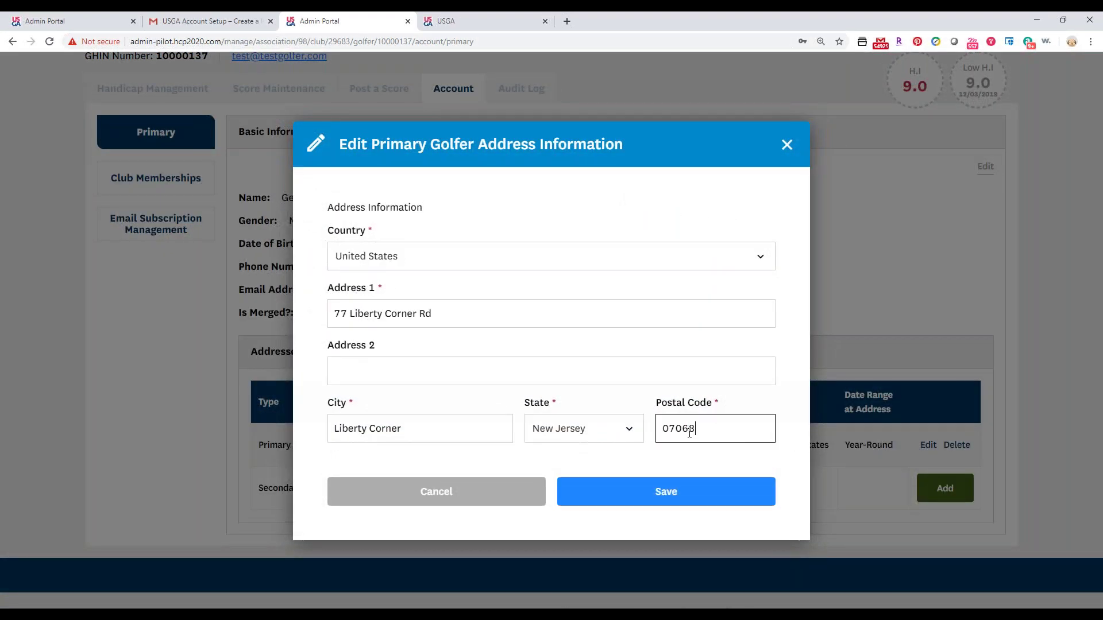
{"action": "left_click", "coordinate": [658, 494]}
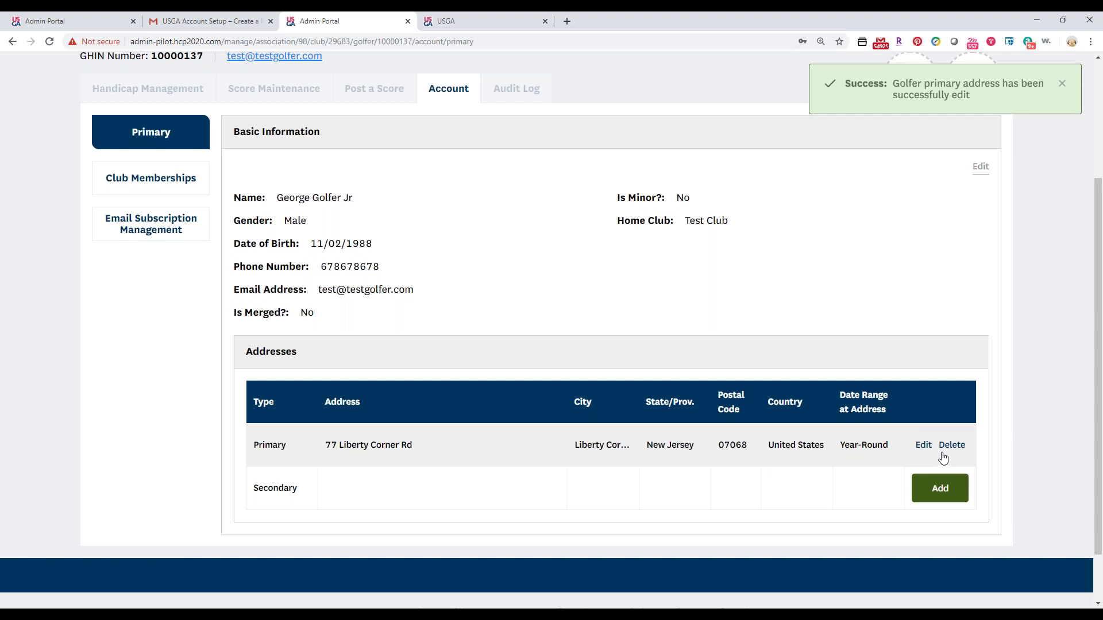
{"action": "left_click", "coordinate": [946, 492]}
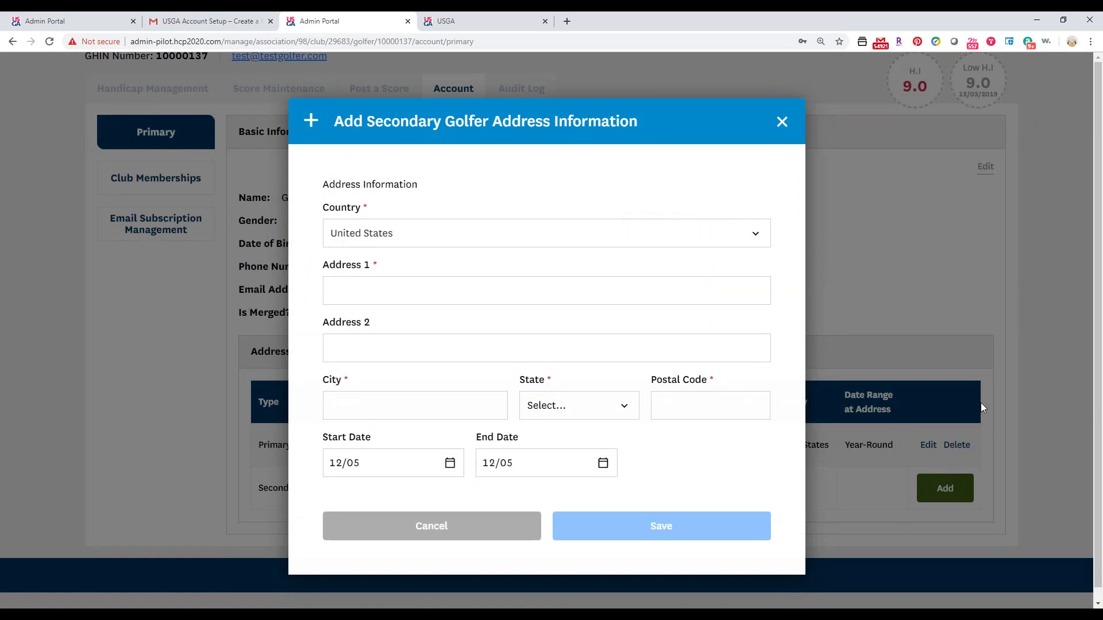
Enter the secondary address as 123 Main St, Orlando, Fl, postal code 32380.
{"action": "left_click", "coordinate": [668, 296]}
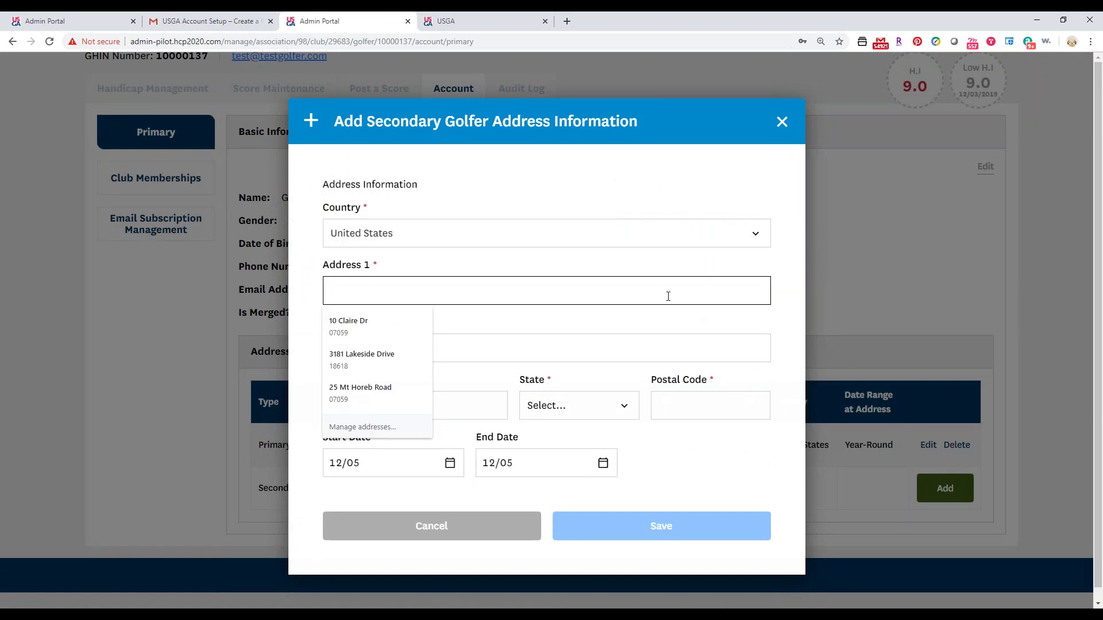
{"action": "type", "text": "123 Main St"}
{"action": "key", "text": "Tab"}
{"action": "key", "text": "Tab"}
{"action": "type", "text": "Orlando"}
{"action": "key", "text": "Tab"}
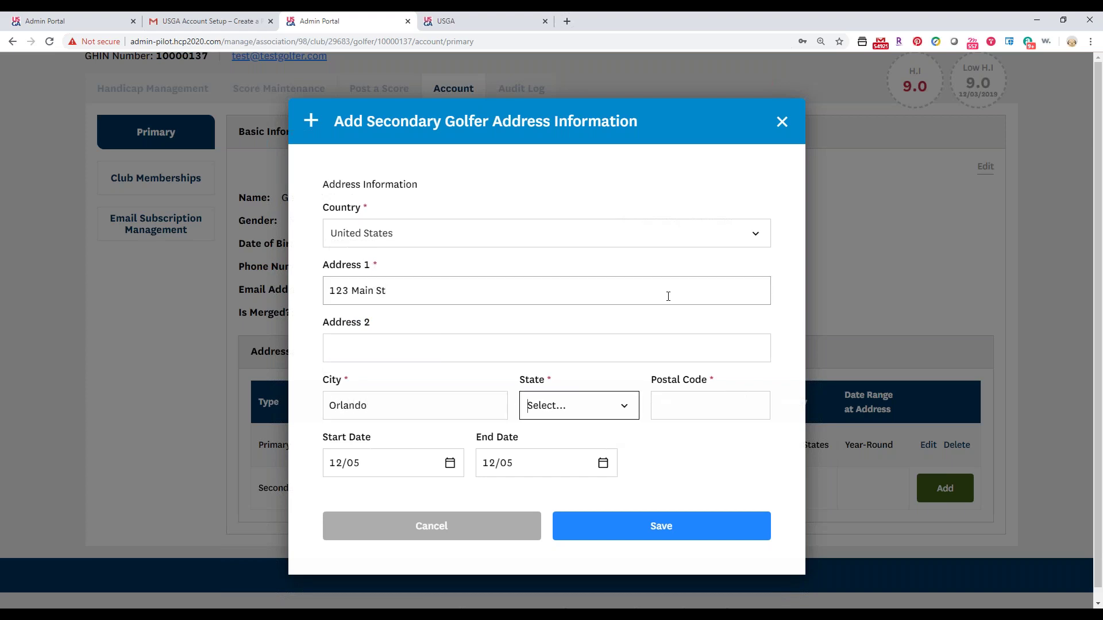
{"action": "type", "text": "Fl"}
{"action": "key", "text": "Tab"}
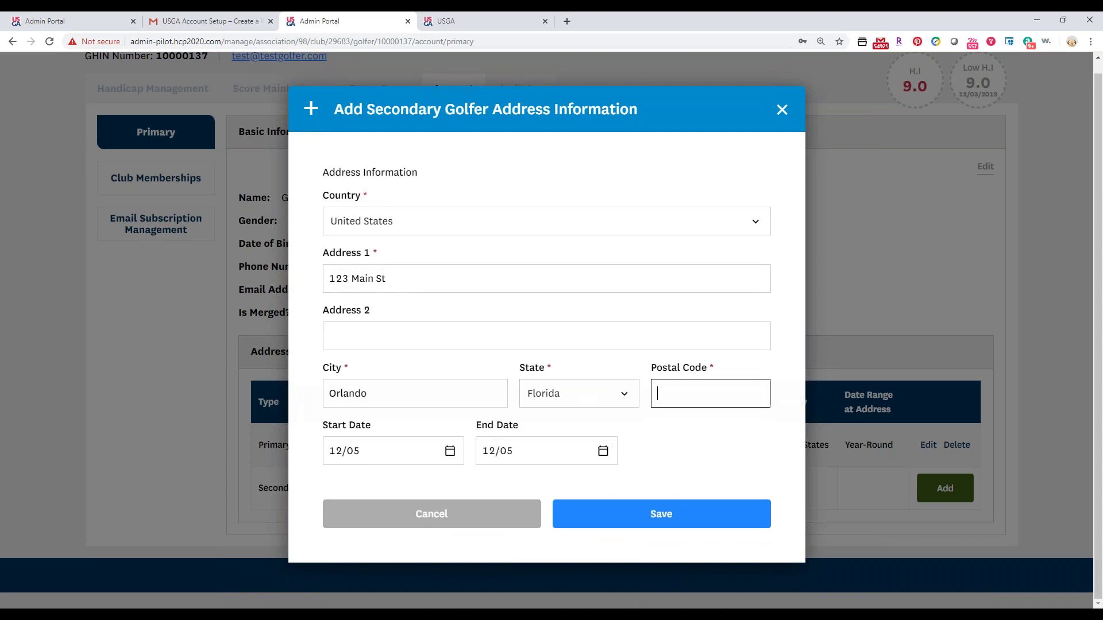
{"action": "type", "text": "32380"}
Set the secondary address date range from 12/01 to 04/30.
{"action": "left_click", "coordinate": [404, 446]}
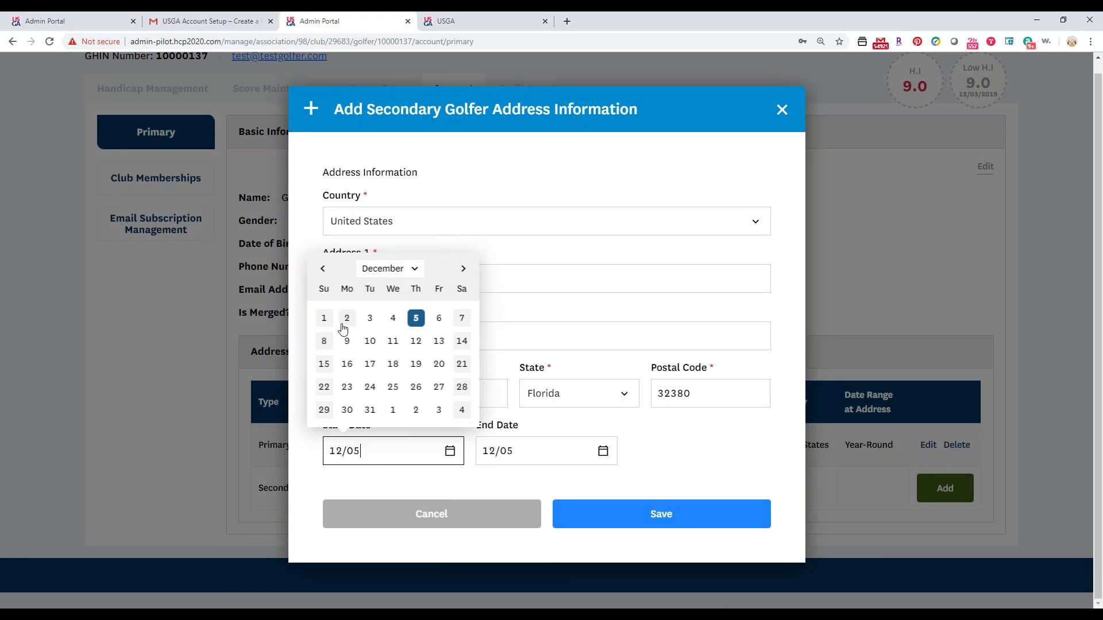
{"action": "left_click", "coordinate": [324, 318]}
{"action": "left_click", "coordinate": [593, 450]}
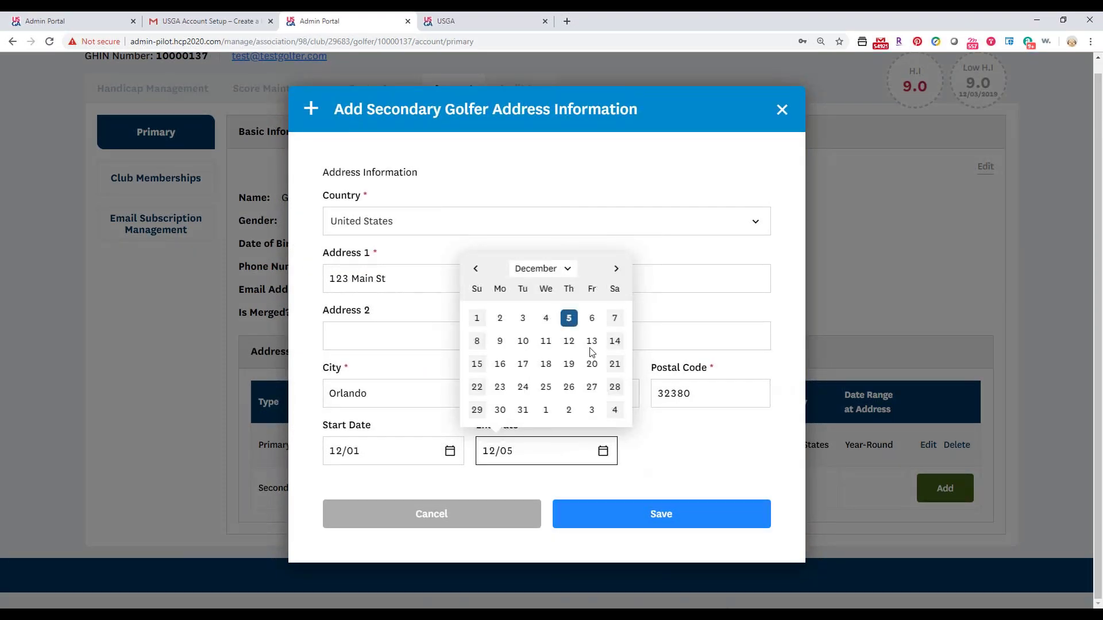
{"action": "left_click", "coordinate": [617, 269]}
{"action": "left_click", "coordinate": [617, 269]}
{"action": "left_click", "coordinate": [617, 270]}
{"action": "left_click", "coordinate": [617, 270]}
{"action": "left_click", "coordinate": [569, 409]}
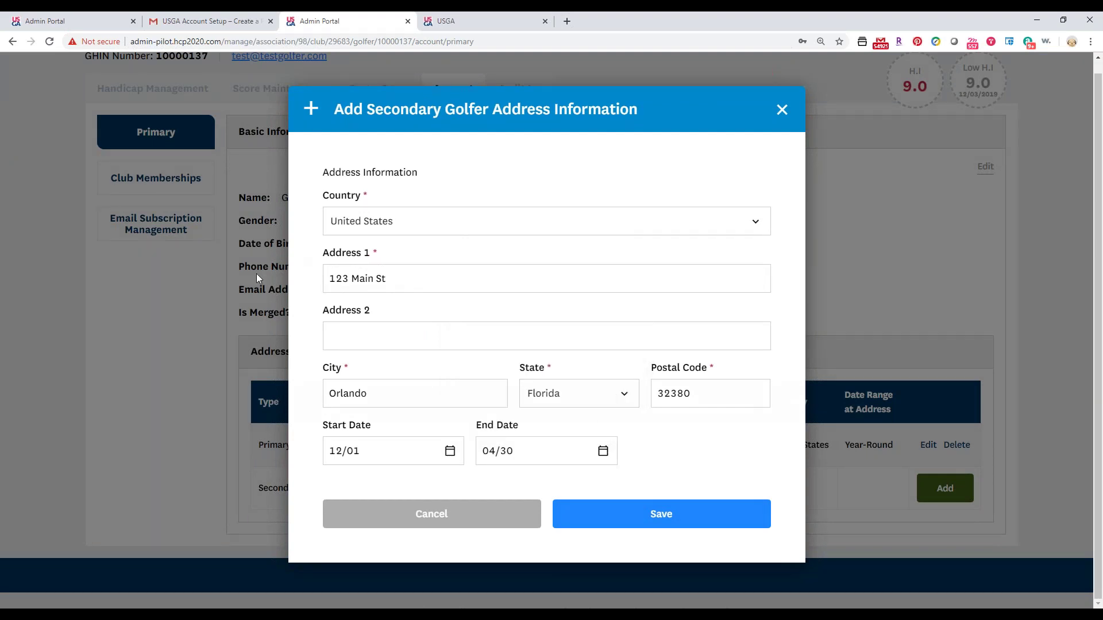
Save the secondary Orlando address, then bring up the golfer's Club Memberships.
{"action": "left_click", "coordinate": [602, 515]}
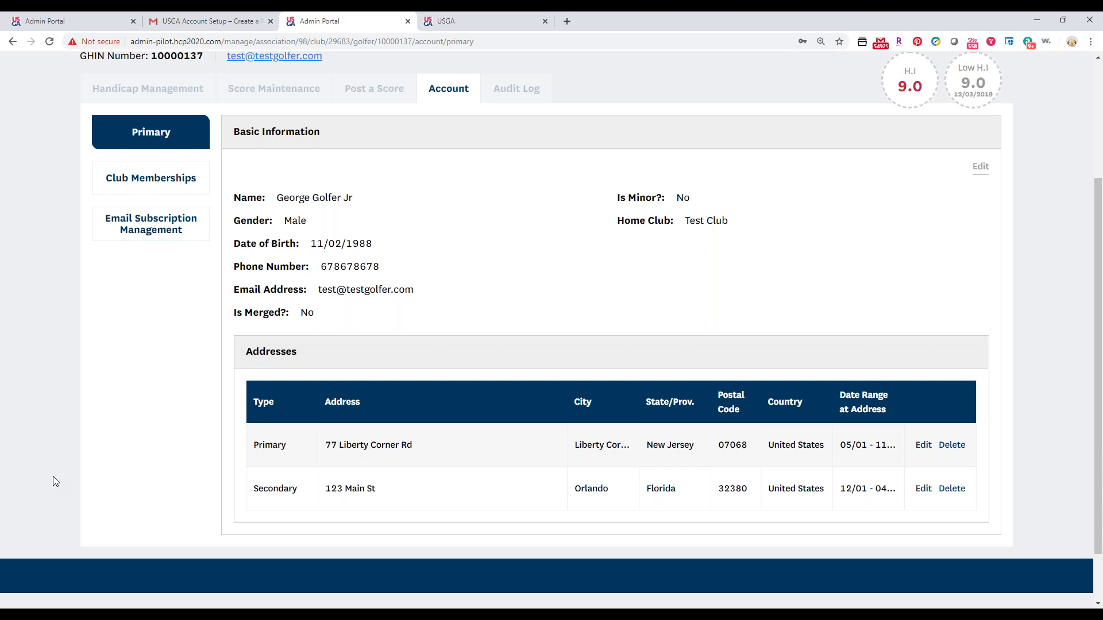
{"action": "left_click", "coordinate": [164, 178]}
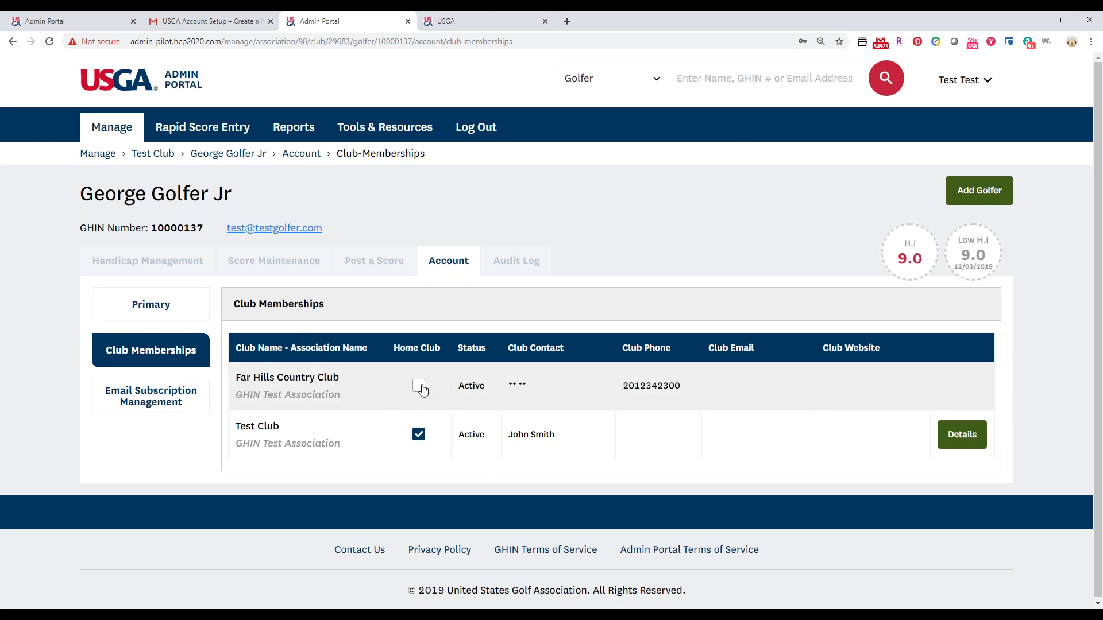
Begin making Far Hills Country Club the home club instead of Test Club.
{"action": "left_click", "coordinate": [420, 387]}
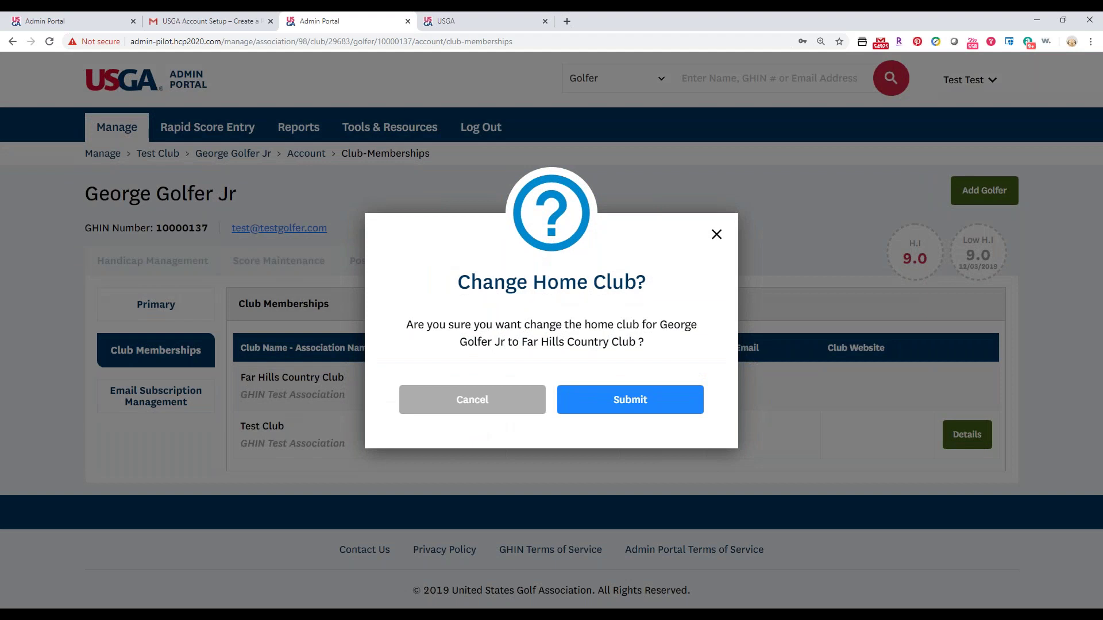
Confirm Far Hills Country Club as home club, then show Test Club's membership details.
{"action": "left_click", "coordinate": [608, 397]}
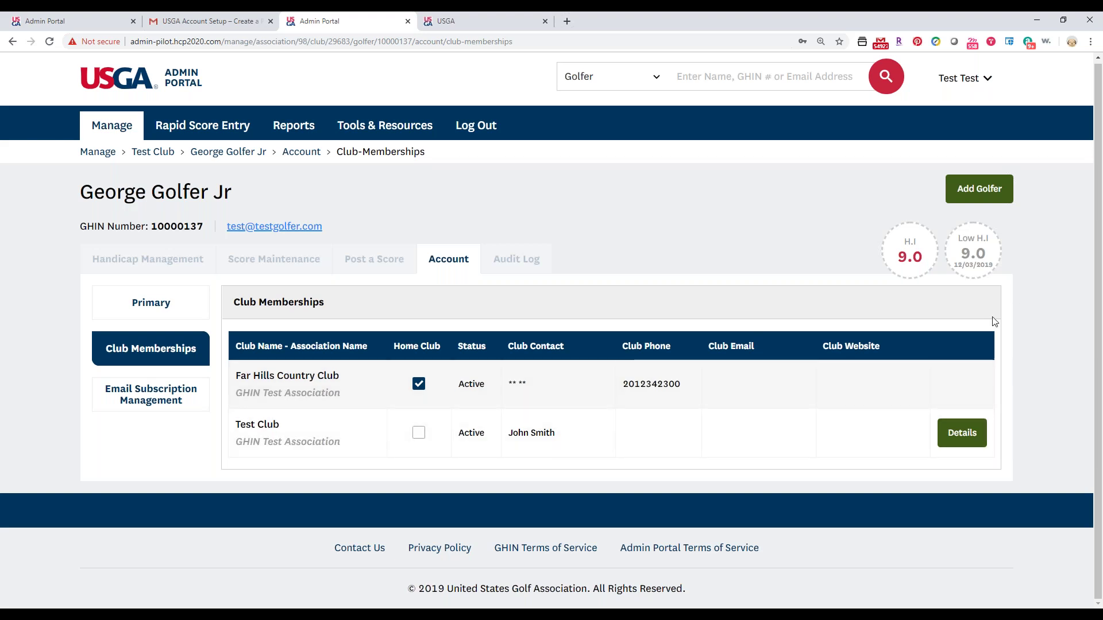
{"action": "left_click", "coordinate": [951, 439]}
Review the Test Club membership details, club 29683 and golfer groups, and open them for editing.
{"action": "scroll", "coordinate": [936, 430], "scroll_direction": "down", "scroll_amount": 3}
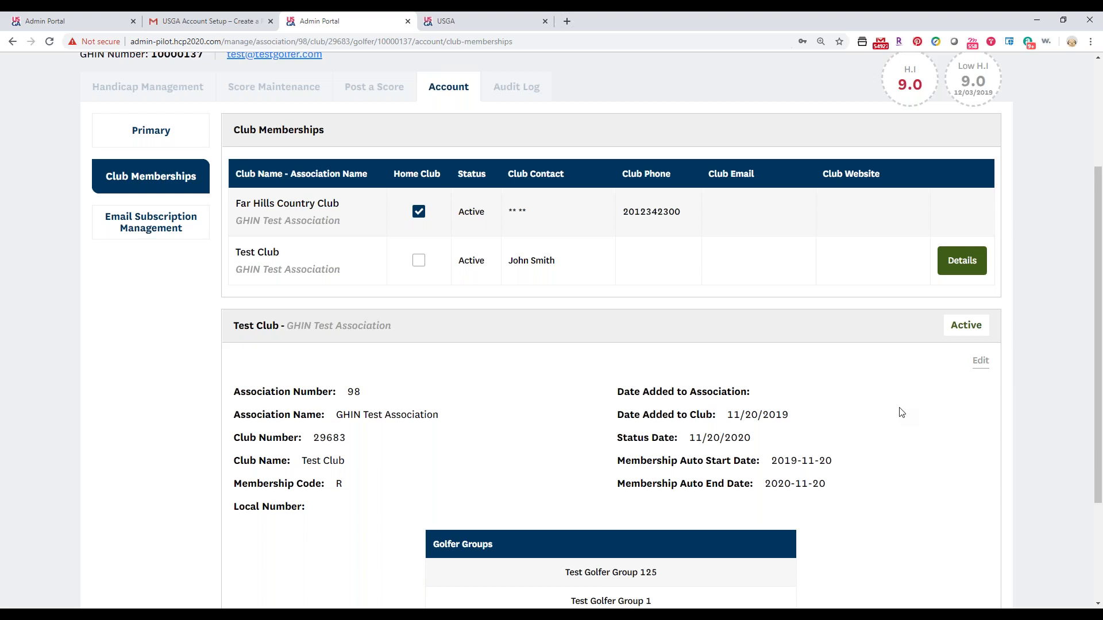
{"action": "scroll", "coordinate": [873, 448], "scroll_direction": "down", "scroll_amount": 2}
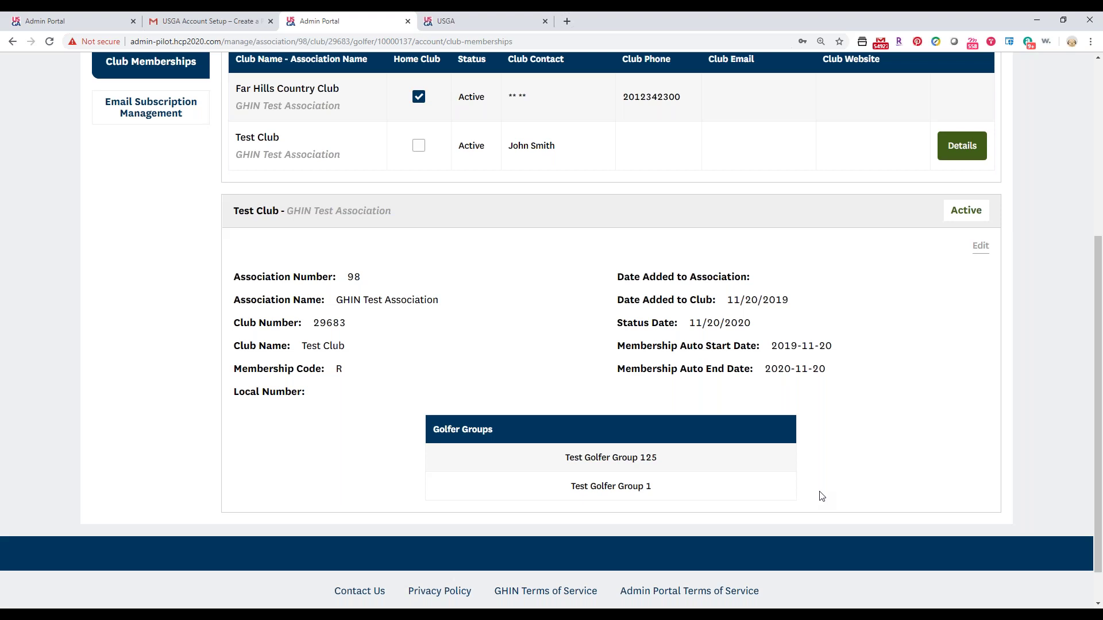
{"action": "left_click", "coordinate": [980, 247]}
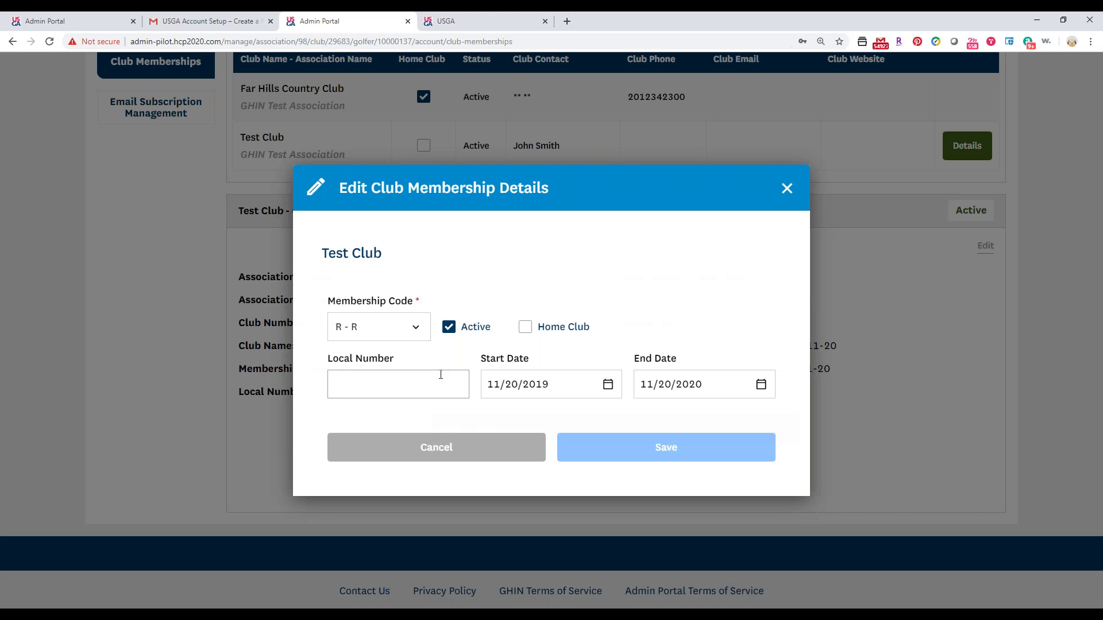
Close the Edit Club Membership Details dialog for Test Club without saving.
{"action": "left_click", "coordinate": [396, 448]}
Go to Email Subscription Management and edit the GHIN Test Association Newsletter subscription.
{"action": "scroll", "coordinate": [126, 333], "scroll_direction": "up", "scroll_amount": 3}
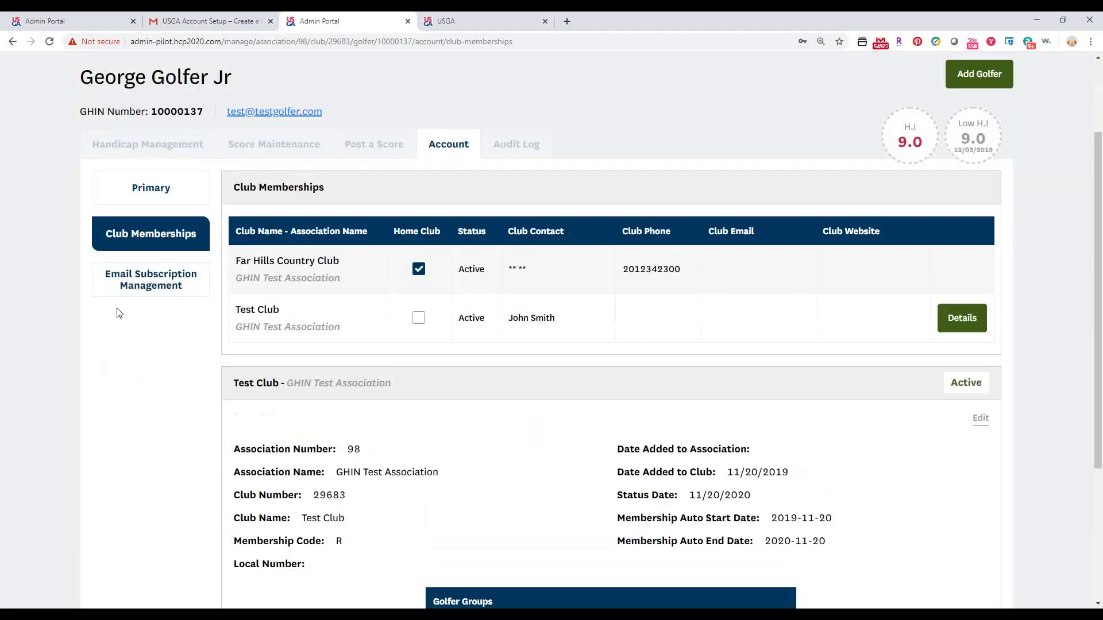
{"action": "left_click", "coordinate": [111, 292]}
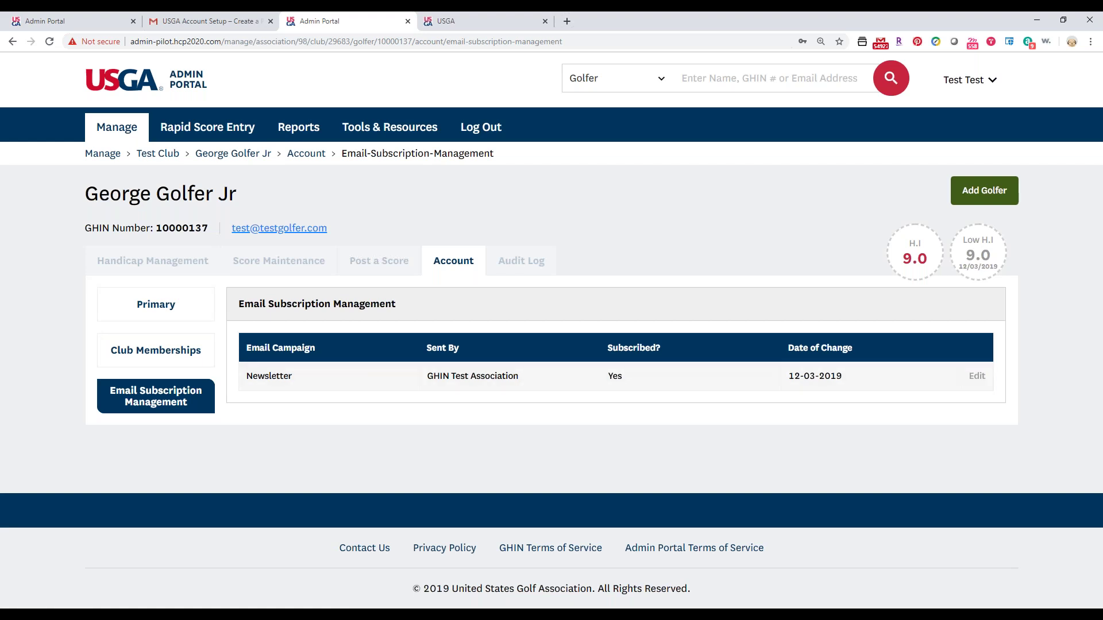
{"action": "left_click", "coordinate": [976, 375]}
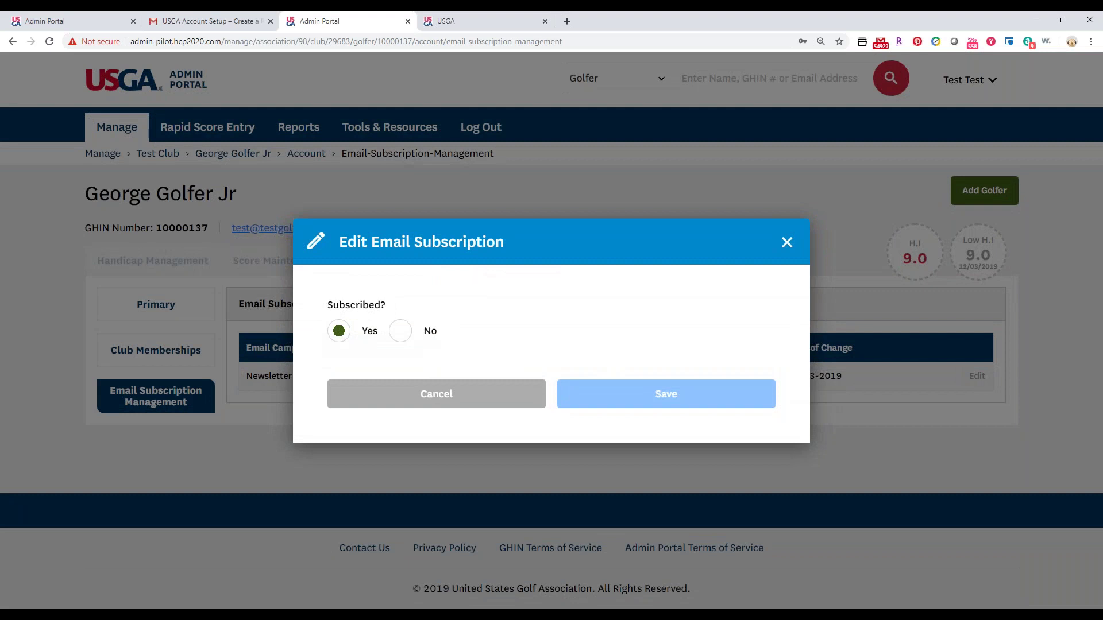
Set the Newsletter subscription to No and save, then go to Post a Score.
{"action": "left_click", "coordinate": [414, 343]}
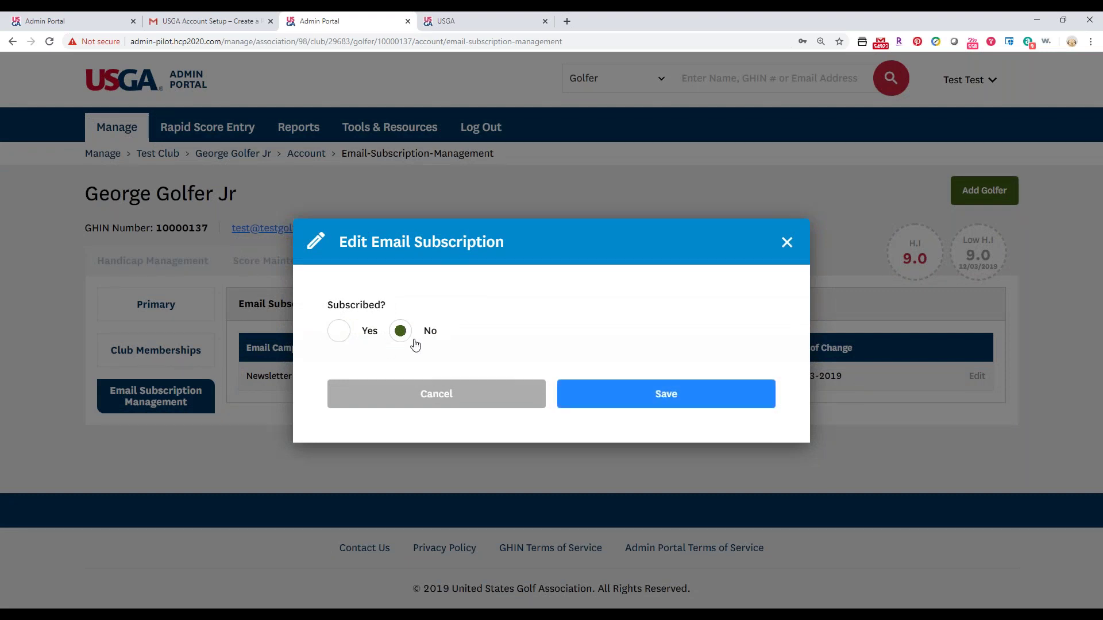
{"action": "left_click", "coordinate": [582, 400]}
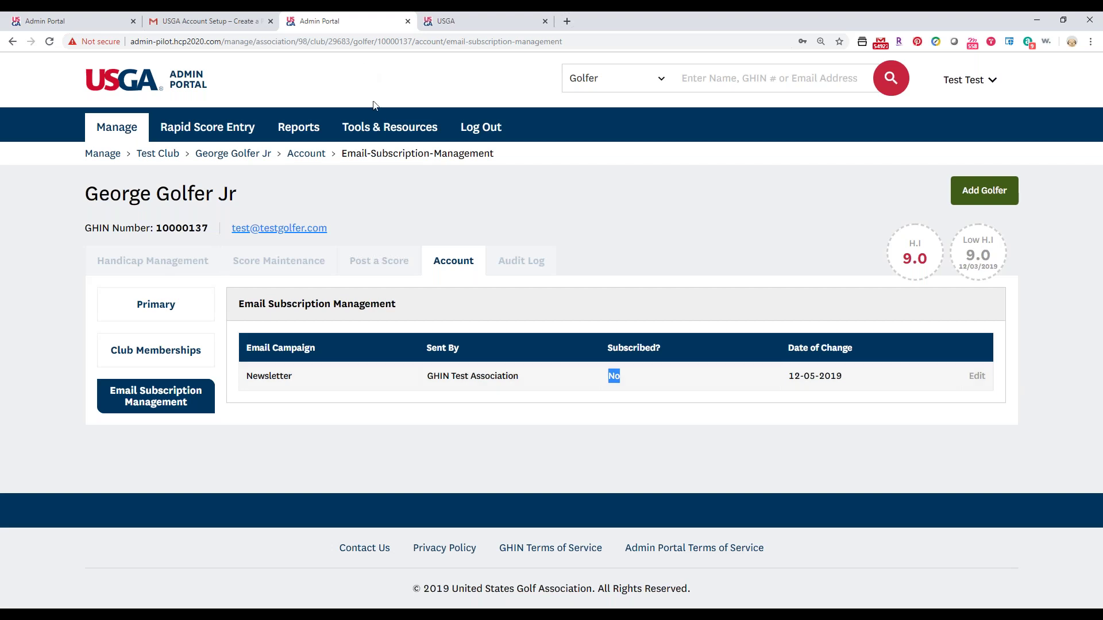
{"action": "left_click", "coordinate": [366, 268]}
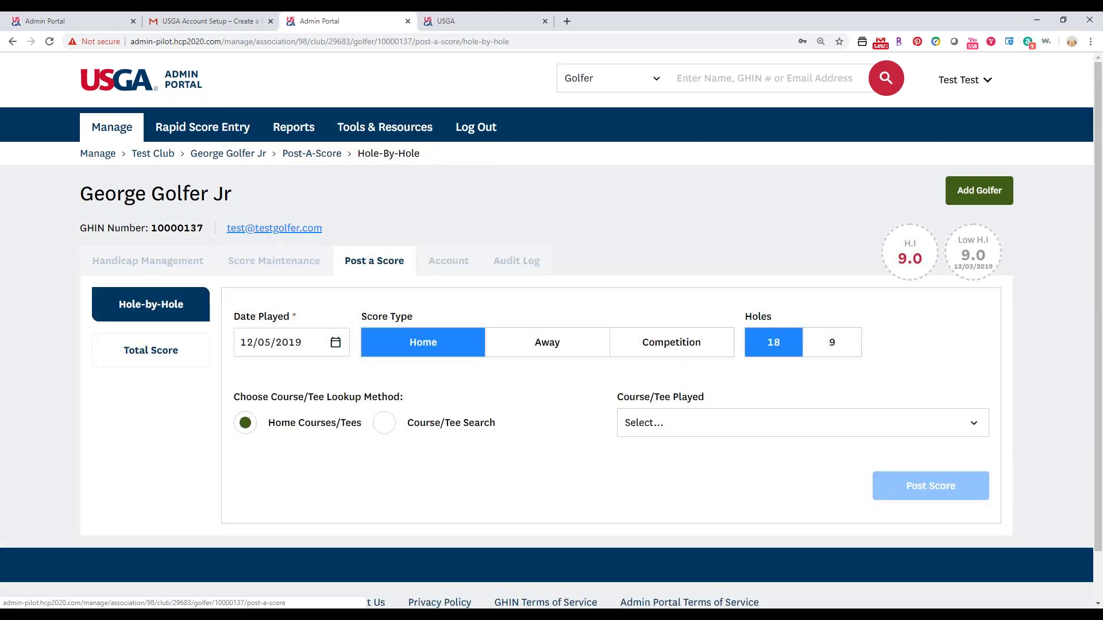
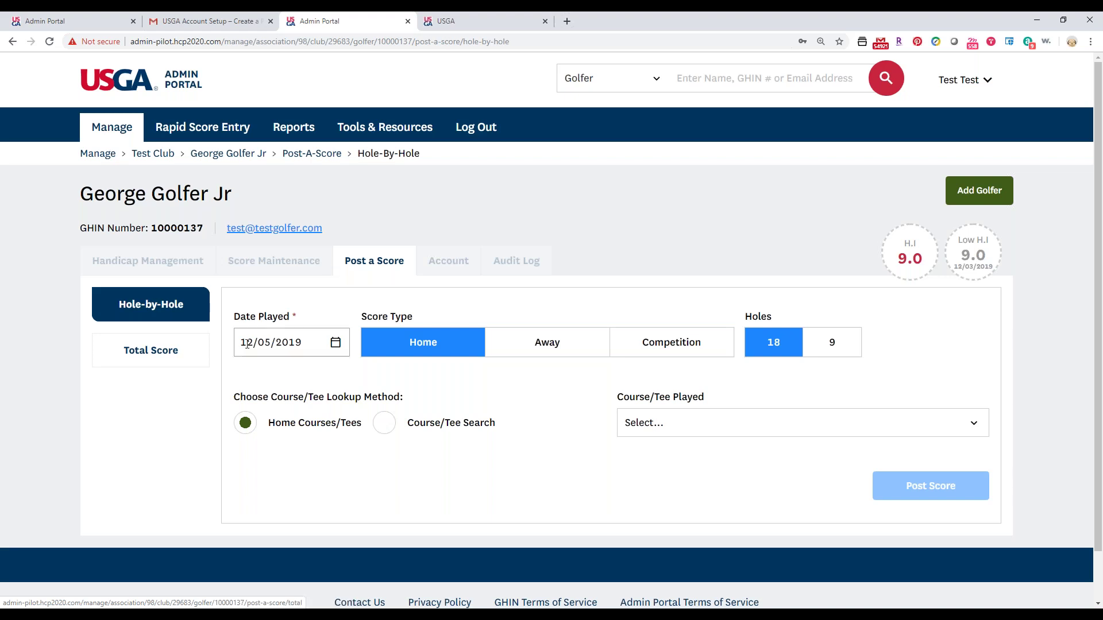
Set Date Played to 09/10/2019 and choose the Course/Tee Search lookup.
{"action": "left_click", "coordinate": [249, 342]}
{"action": "left_click", "coordinate": [248, 381]}
{"action": "left_click", "coordinate": [248, 381]}
{"action": "left_click", "coordinate": [247, 383]}
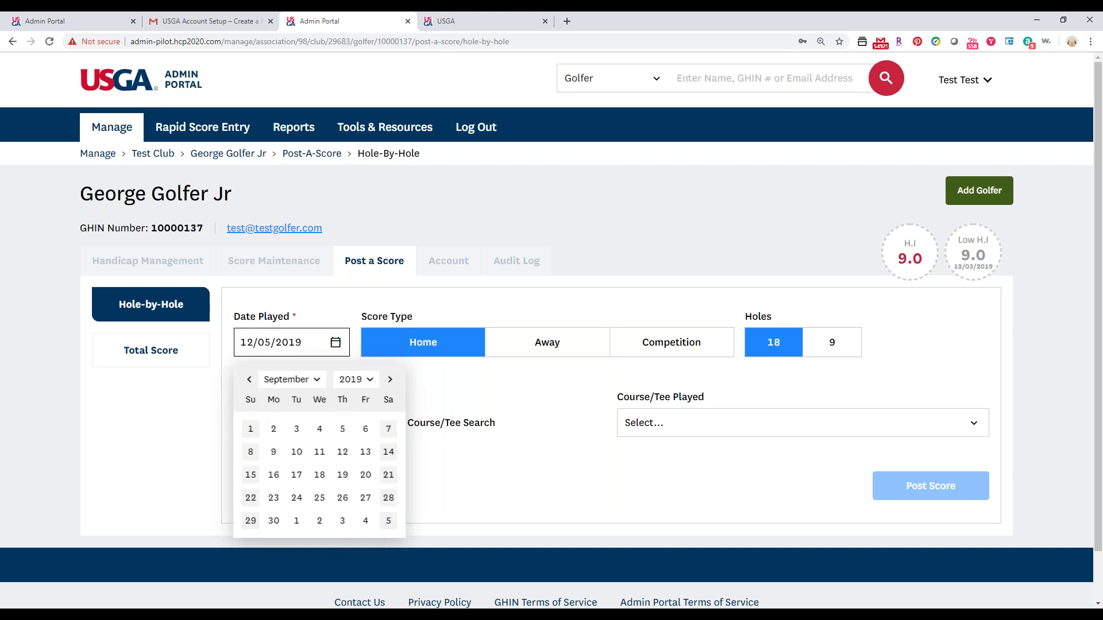
{"action": "left_click", "coordinate": [297, 451]}
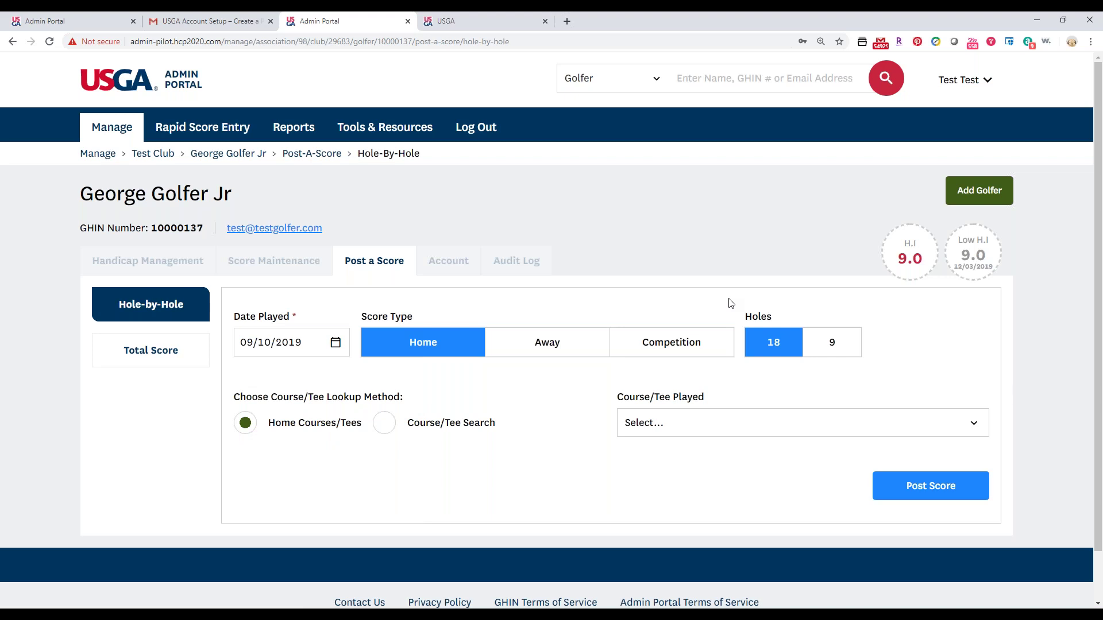
{"action": "left_click_drag", "start_coordinate": [297, 423], "coordinate": [336, 435]}
{"action": "left_click", "coordinate": [381, 426]}
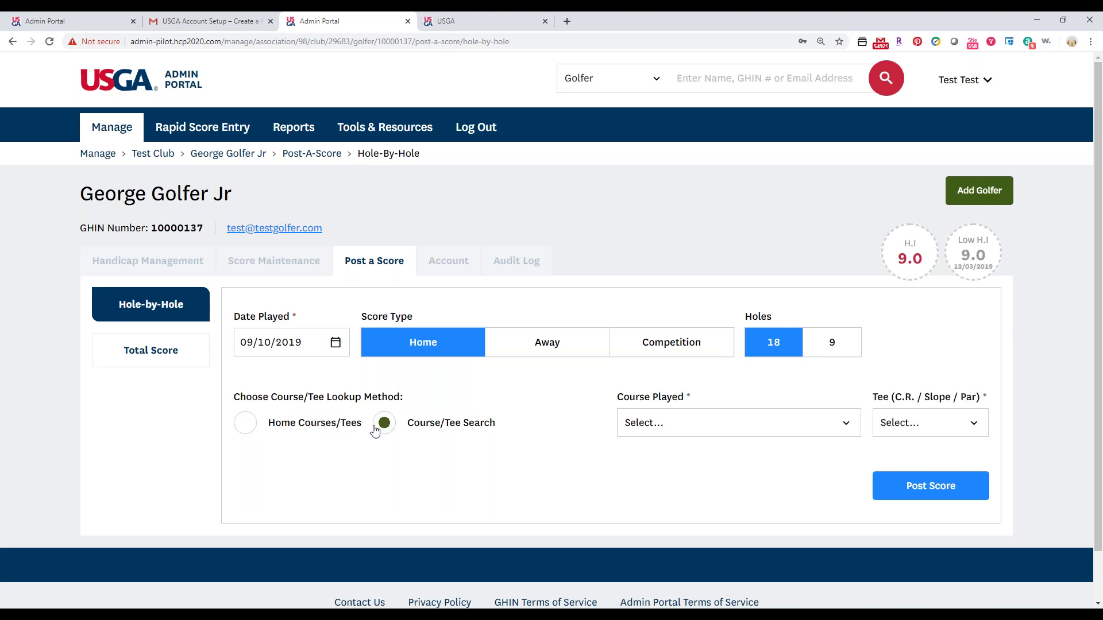
Search 'sauc' and select Saucon Valley Country Club - Grace Course with Black tees.
{"action": "left_click", "coordinate": [753, 425]}
{"action": "type", "text": "sauc"}
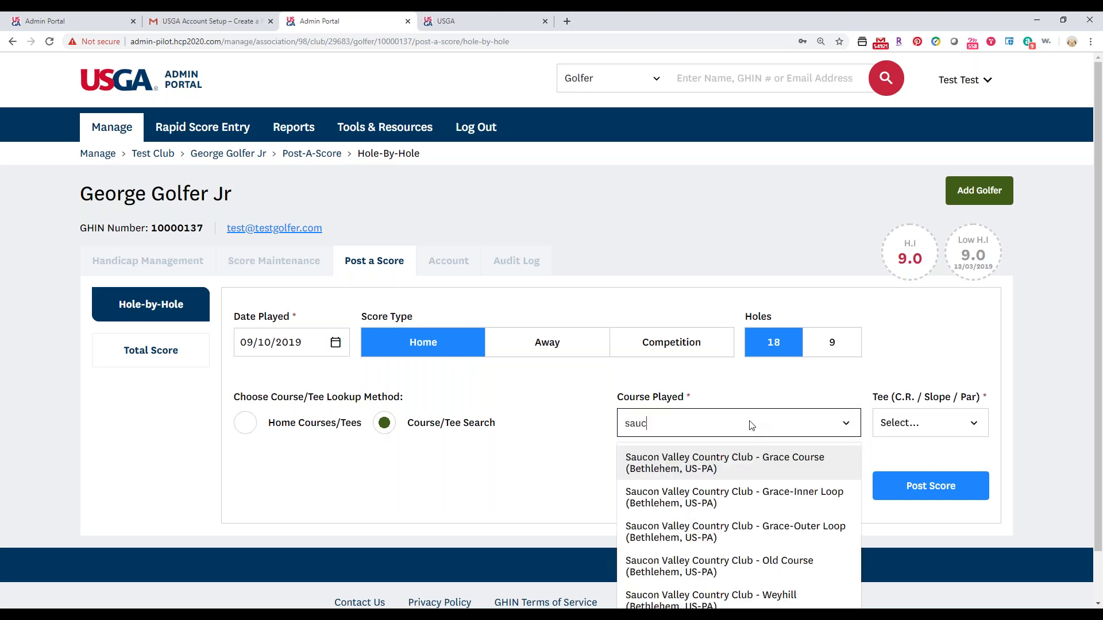
{"action": "left_click", "coordinate": [738, 467]}
{"action": "left_click", "coordinate": [954, 415]}
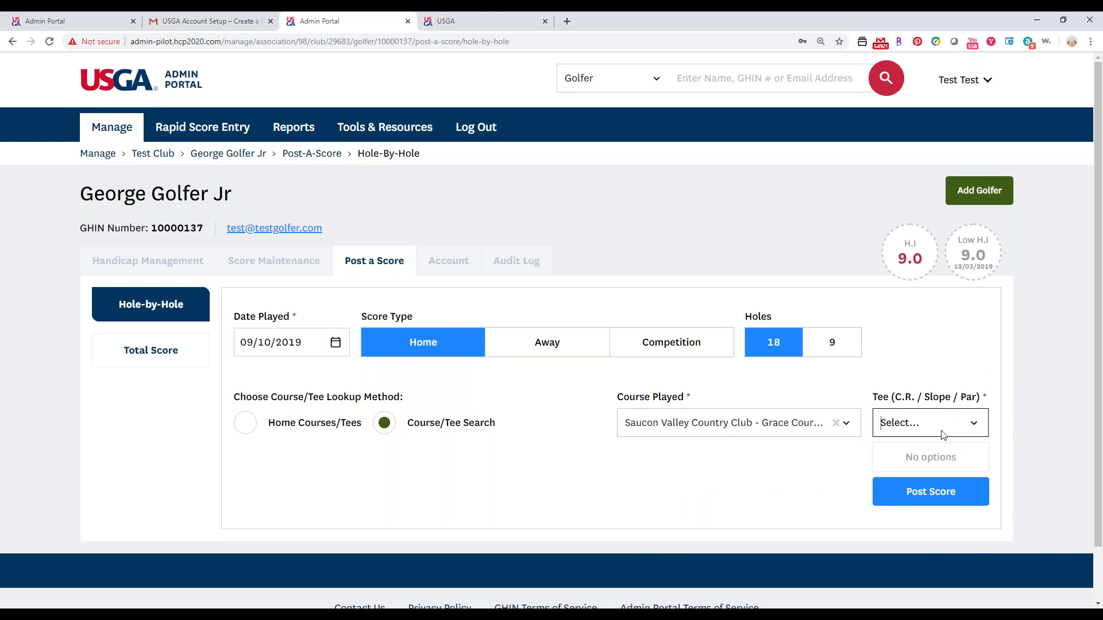
{"action": "left_click", "coordinate": [904, 467]}
{"action": "scroll", "coordinate": [877, 384], "scroll_direction": "down", "scroll_amount": 2}
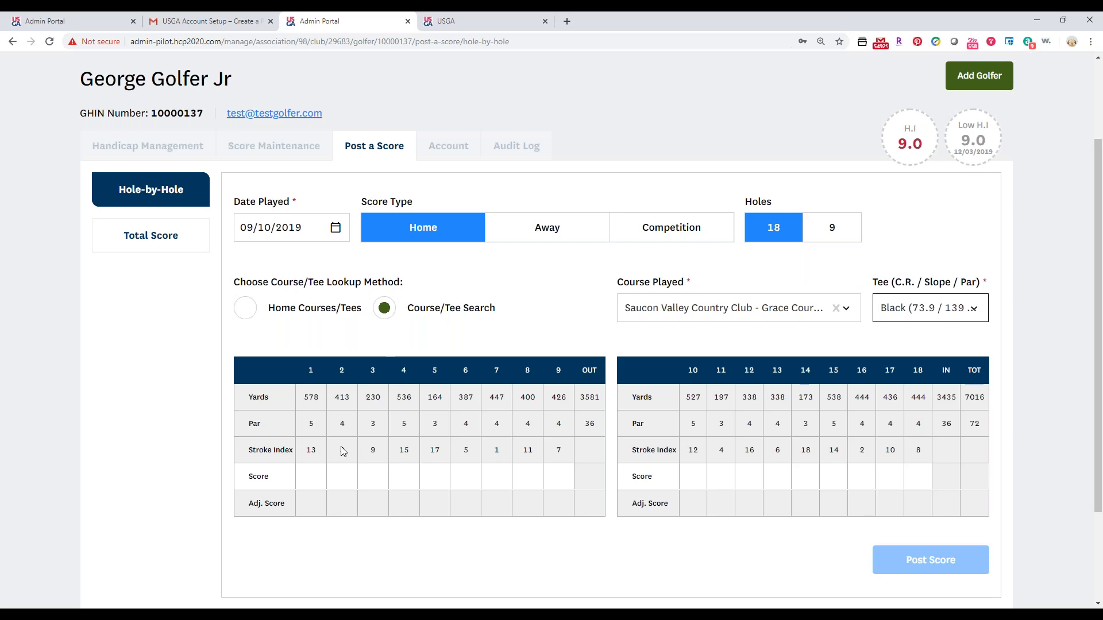
Enter hole scores 6,7,5,4,3,4,5,6,5 out and 4,5,3,8,6,4,2,4,5 in.
{"action": "left_click", "coordinate": [310, 476]}
{"action": "type", "text": "6754345"}
{"action": "type", "text": "65453"}
{"action": "type", "text": "8642"}
{"action": "type", "text": "4"}
{"action": "type", "text": "5"}
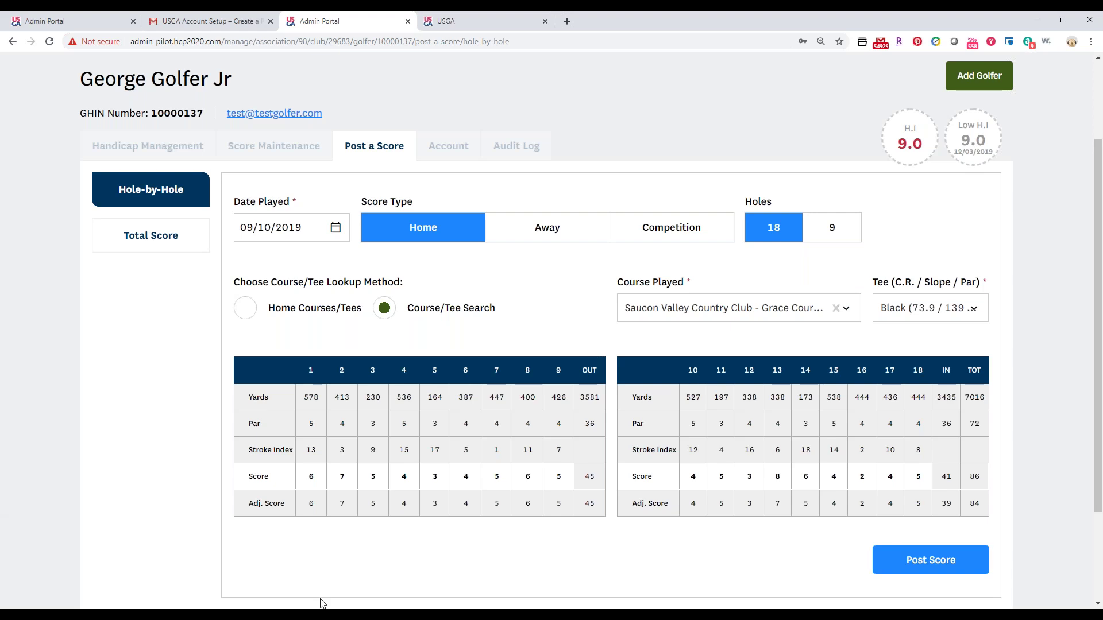
{"action": "left_click", "coordinate": [915, 561]}
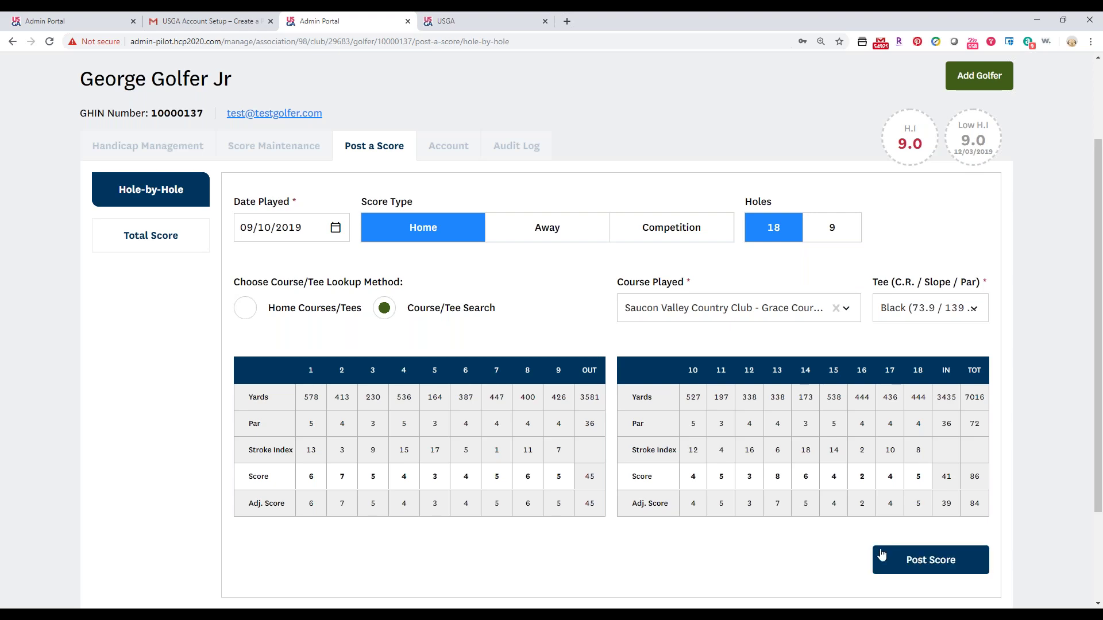
Switch to Total Score posting with Date Played set to 09/03/2019.
{"action": "left_click", "coordinate": [163, 247]}
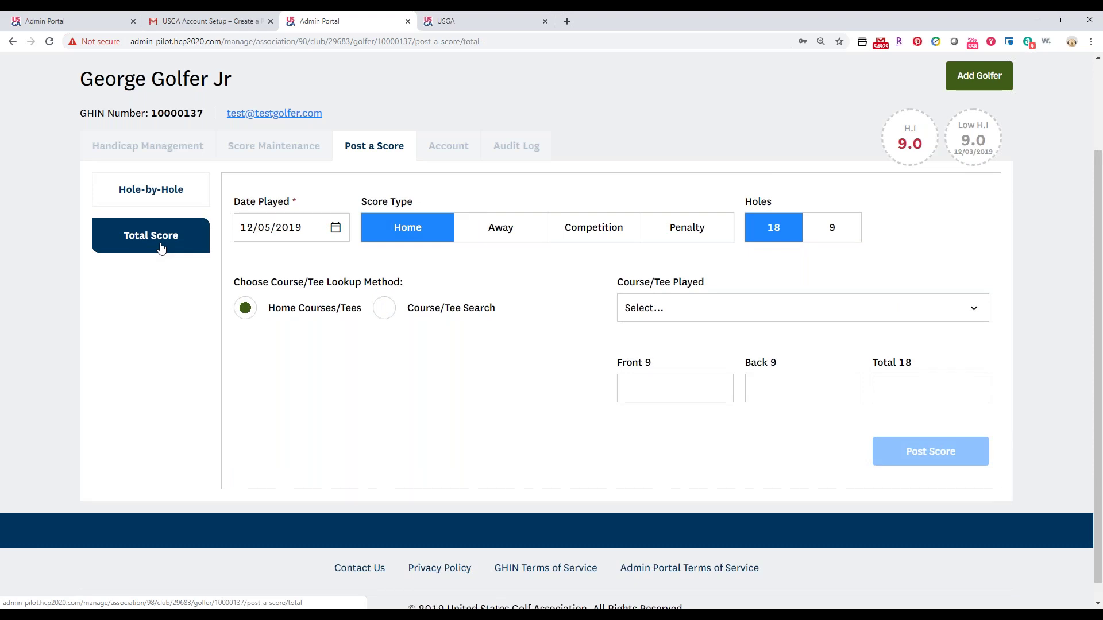
{"action": "left_click", "coordinate": [290, 227]}
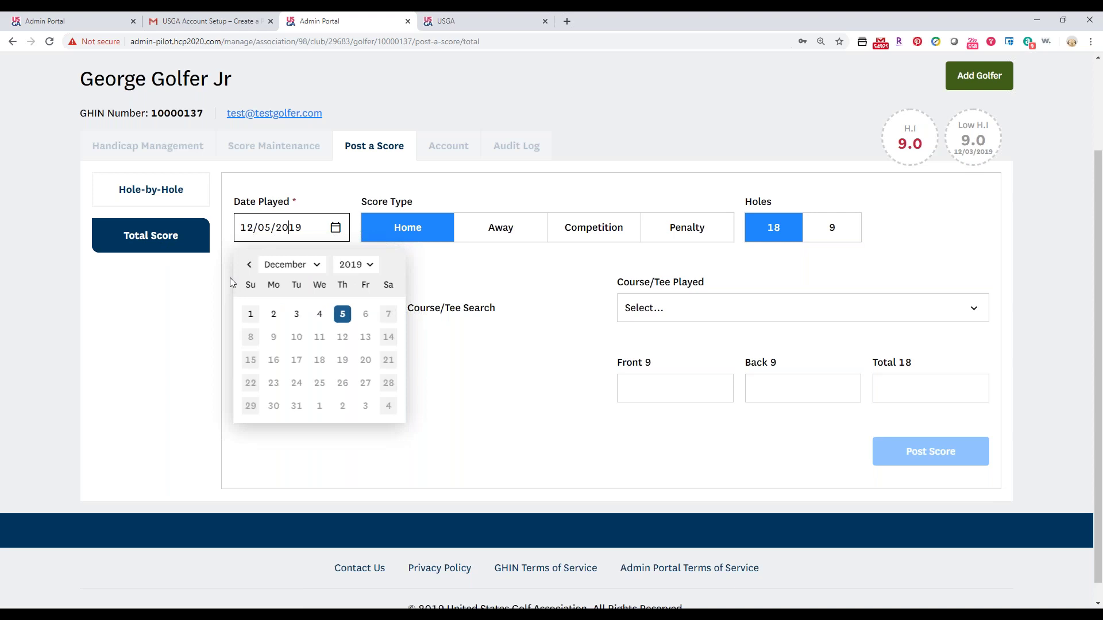
{"action": "left_click", "coordinate": [249, 266]}
{"action": "left_click", "coordinate": [248, 267]}
{"action": "left_click", "coordinate": [247, 266]}
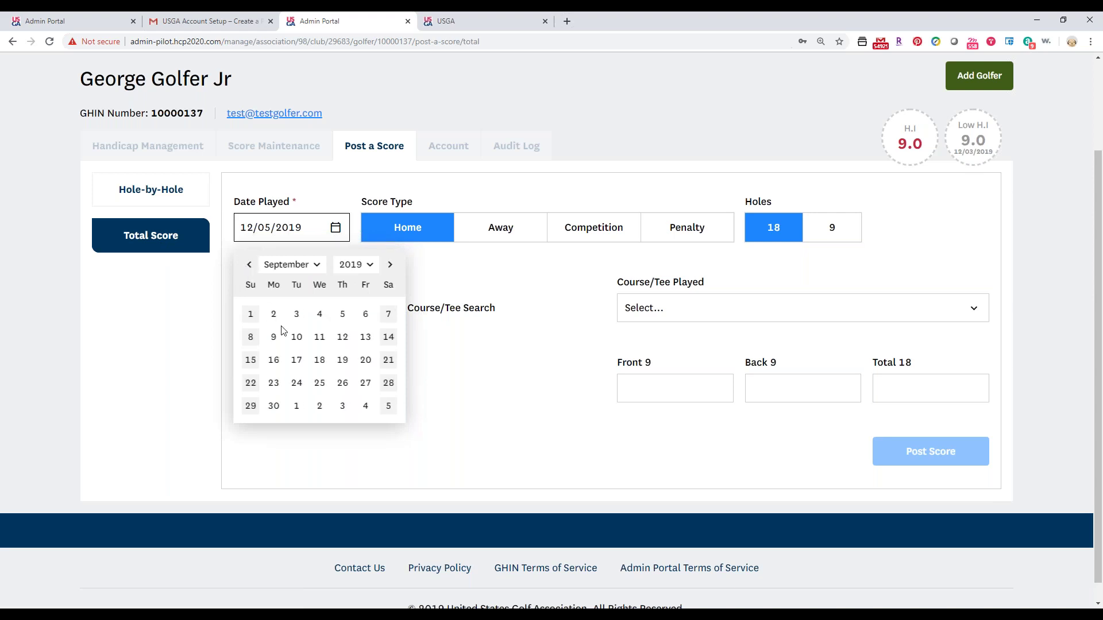
{"action": "left_click", "coordinate": [296, 313]}
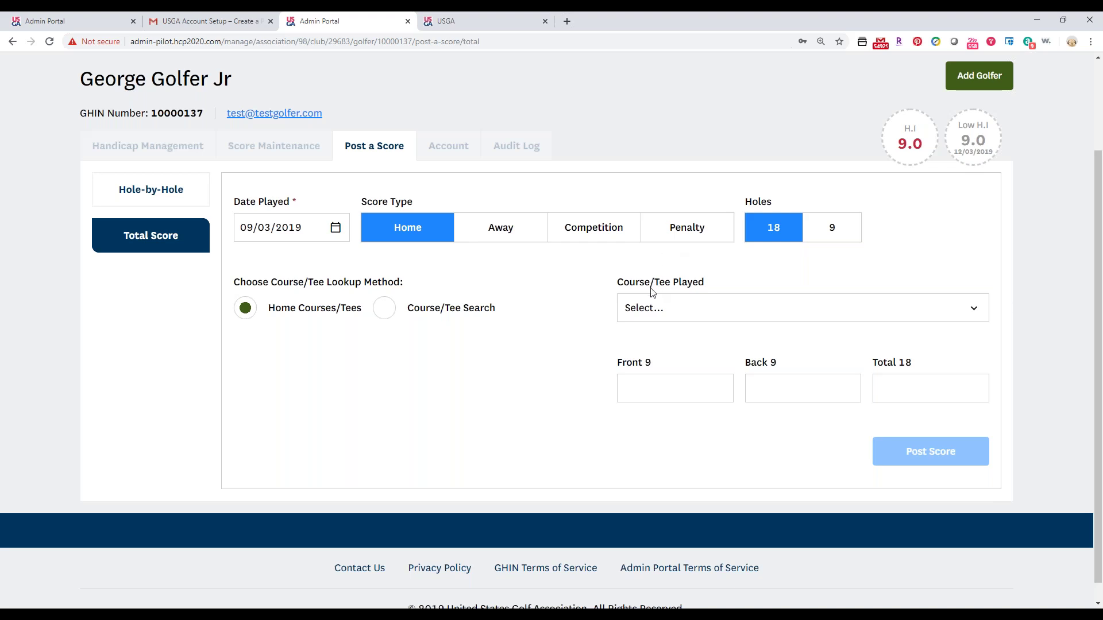
Bring up the home Course/Tee Played list.
{"action": "left_click", "coordinate": [629, 387]}
{"action": "left_click_drag", "start_coordinate": [232, 284], "coordinate": [396, 288]}
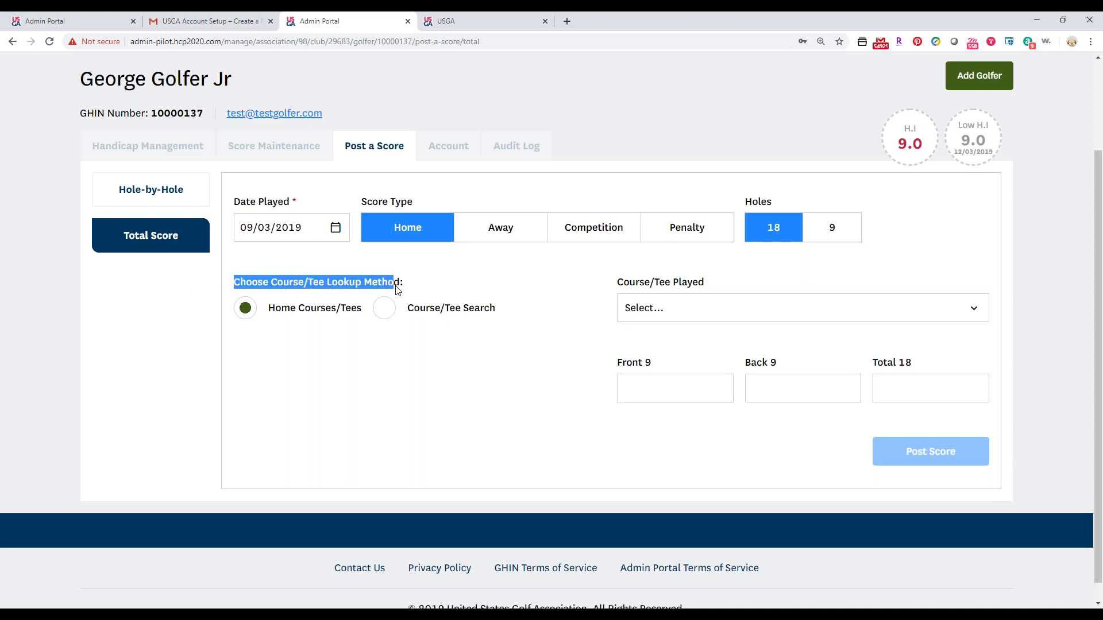
{"action": "left_click", "coordinate": [342, 316]}
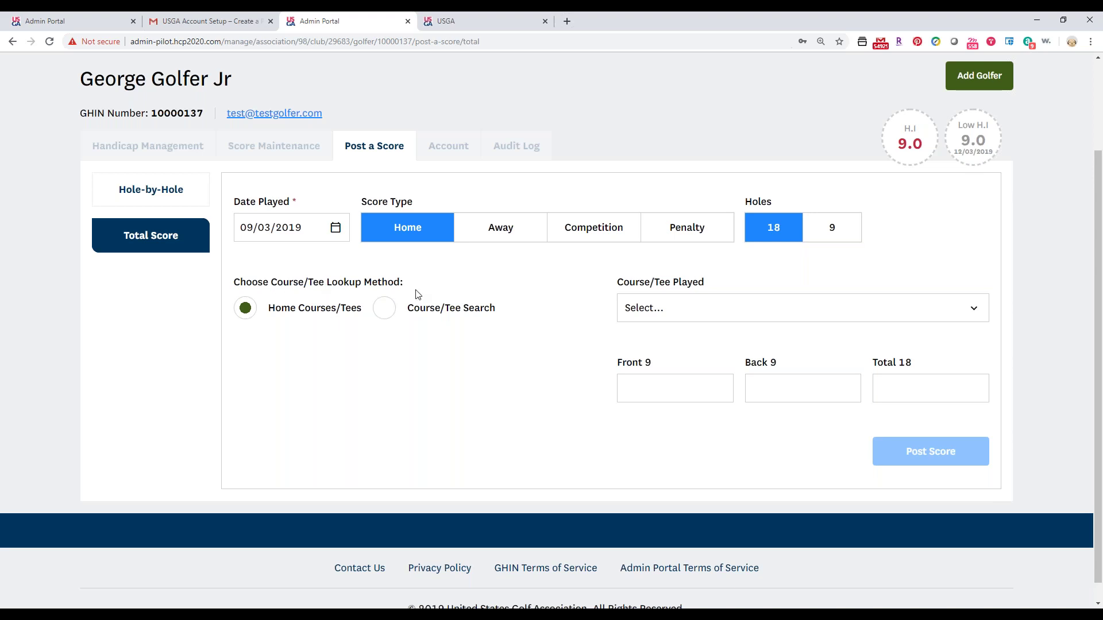
{"action": "left_click", "coordinate": [804, 313]}
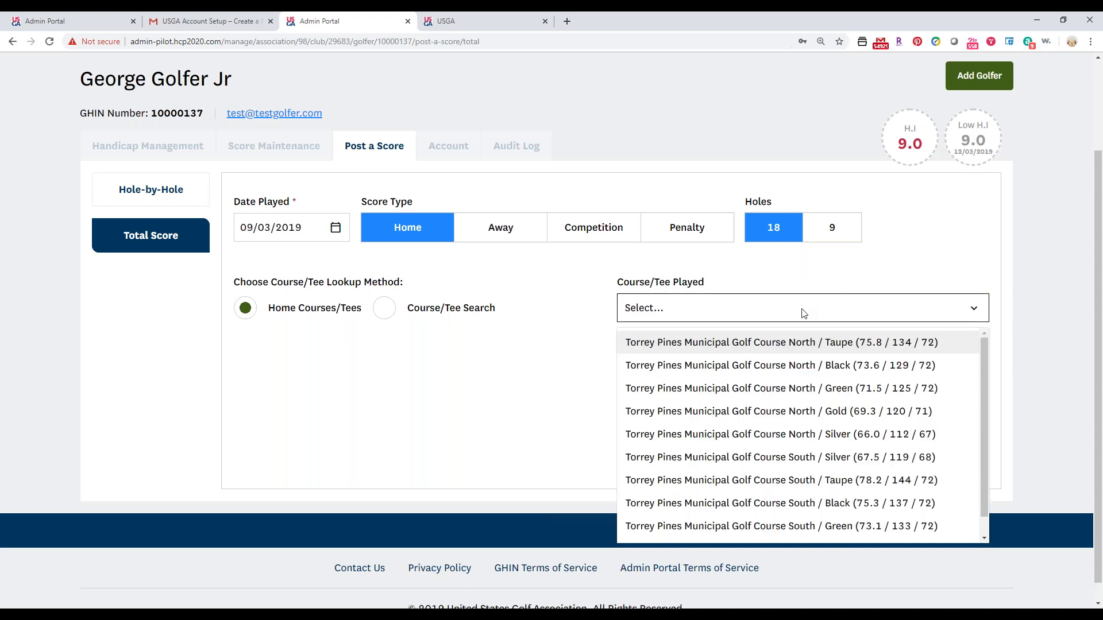
Post a 93 total at Torrey Pines North from Gold tees, then mark the next round Away.
{"action": "left_click", "coordinate": [803, 412]}
{"action": "left_click", "coordinate": [771, 390]}
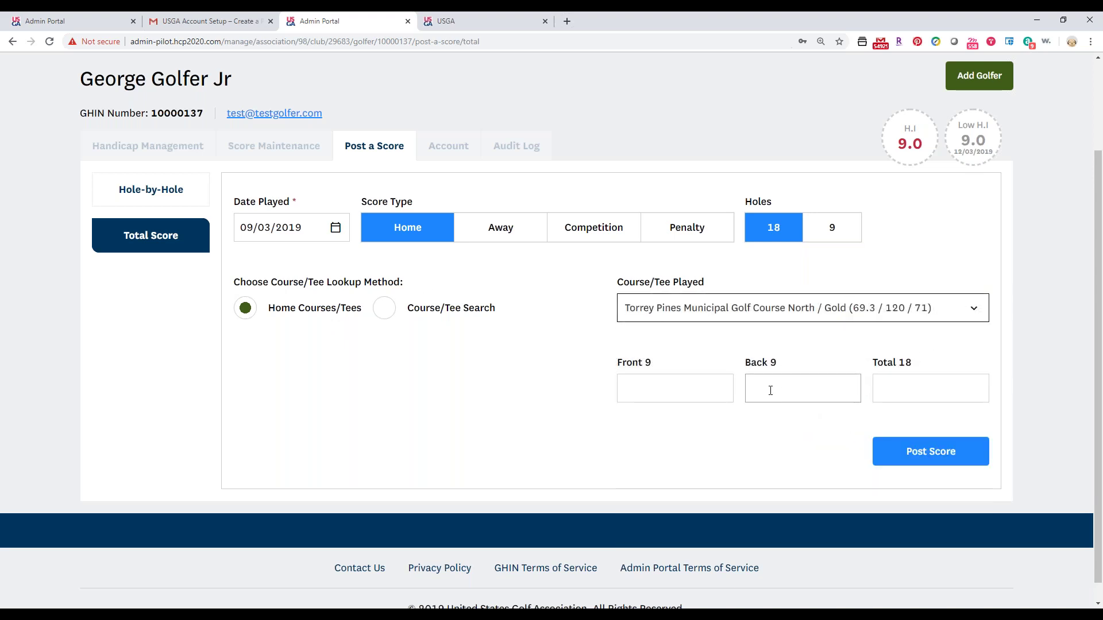
{"action": "left_click", "coordinate": [938, 383]}
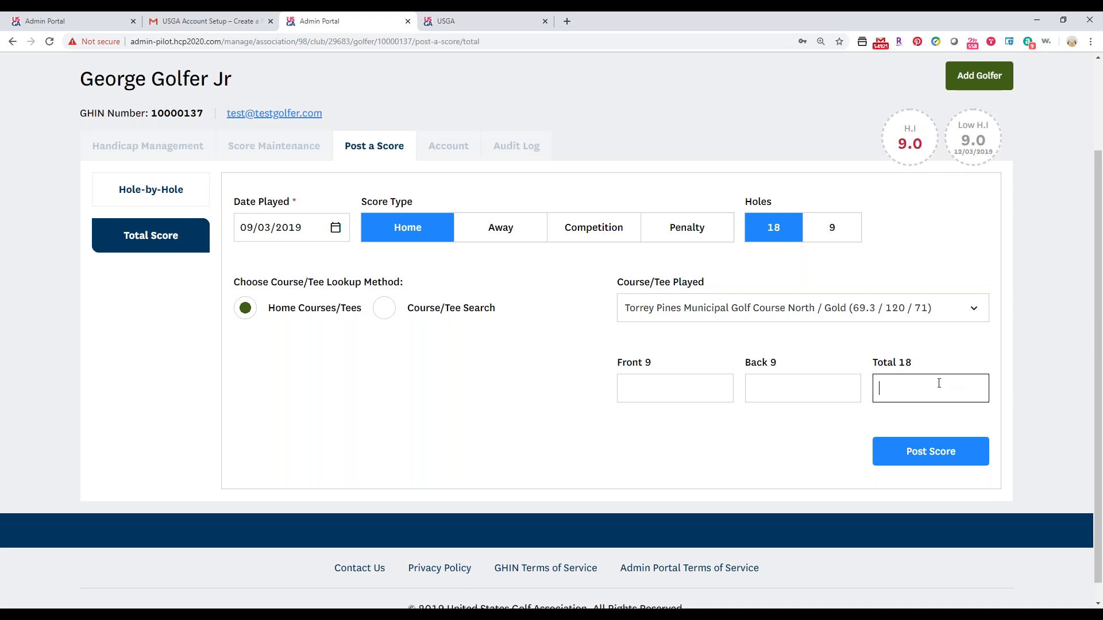
{"action": "type", "text": "93"}
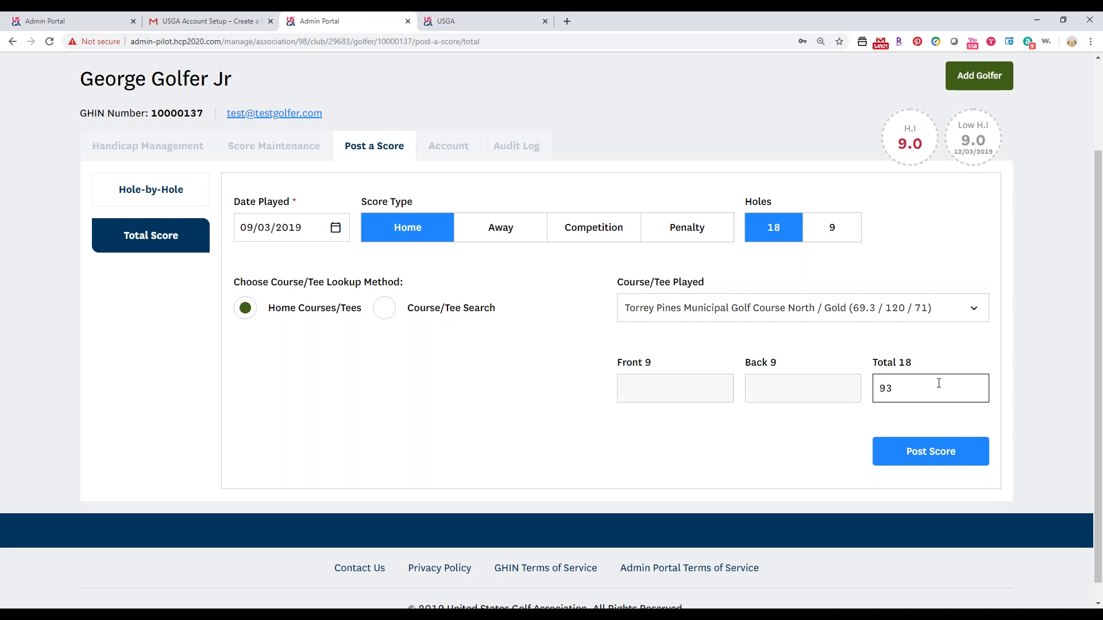
{"action": "left_click", "coordinate": [925, 446]}
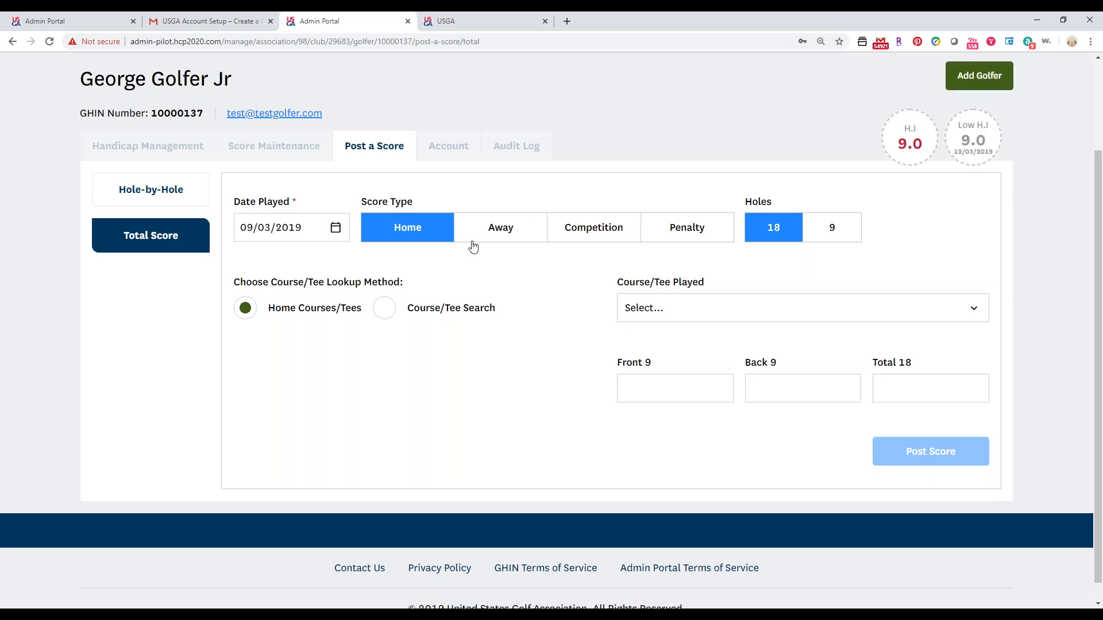
{"action": "left_click", "coordinate": [500, 233]}
{"action": "left_click", "coordinate": [383, 310]}
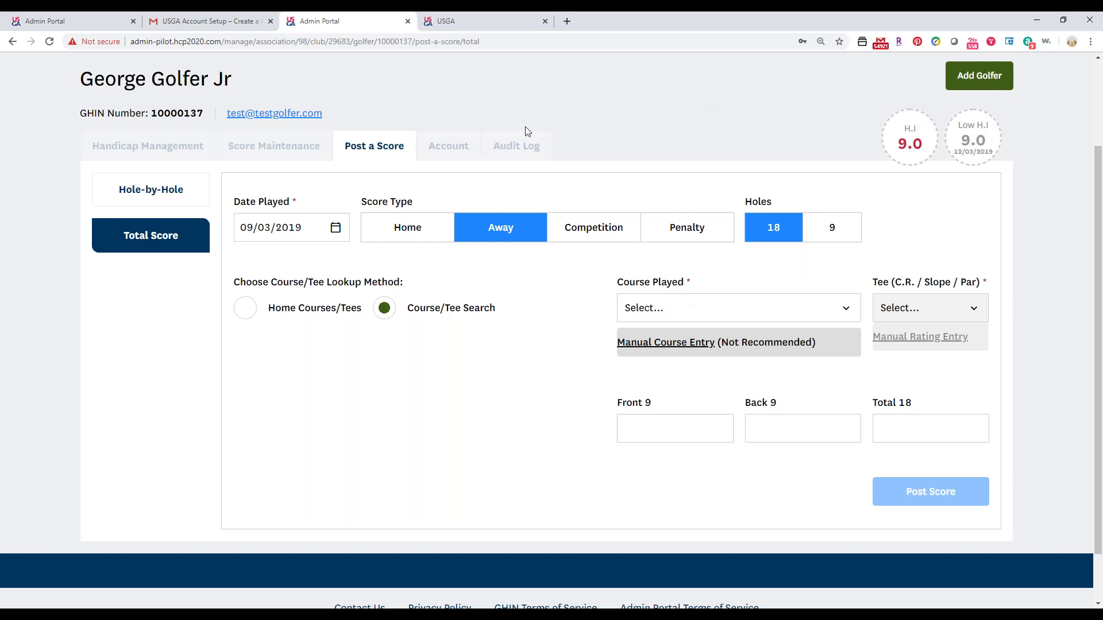
Search 'pebble' and select Pebble Beach GL with Gold tees.
{"action": "left_click", "coordinate": [793, 309]}
{"action": "left_click", "coordinate": [793, 309]}
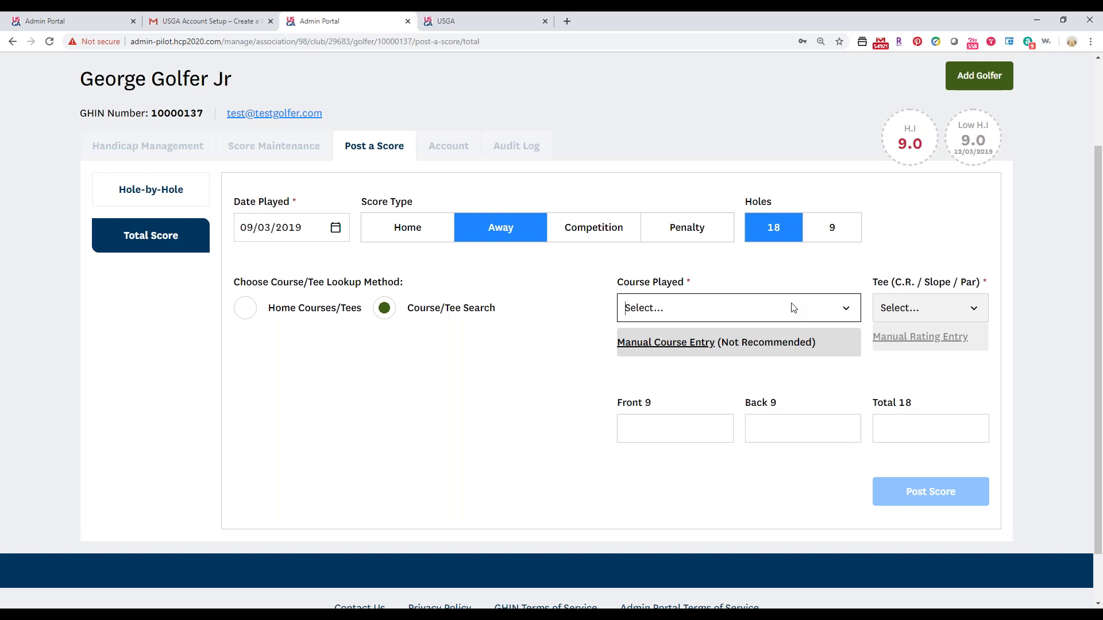
{"action": "type", "text": "pebb"}
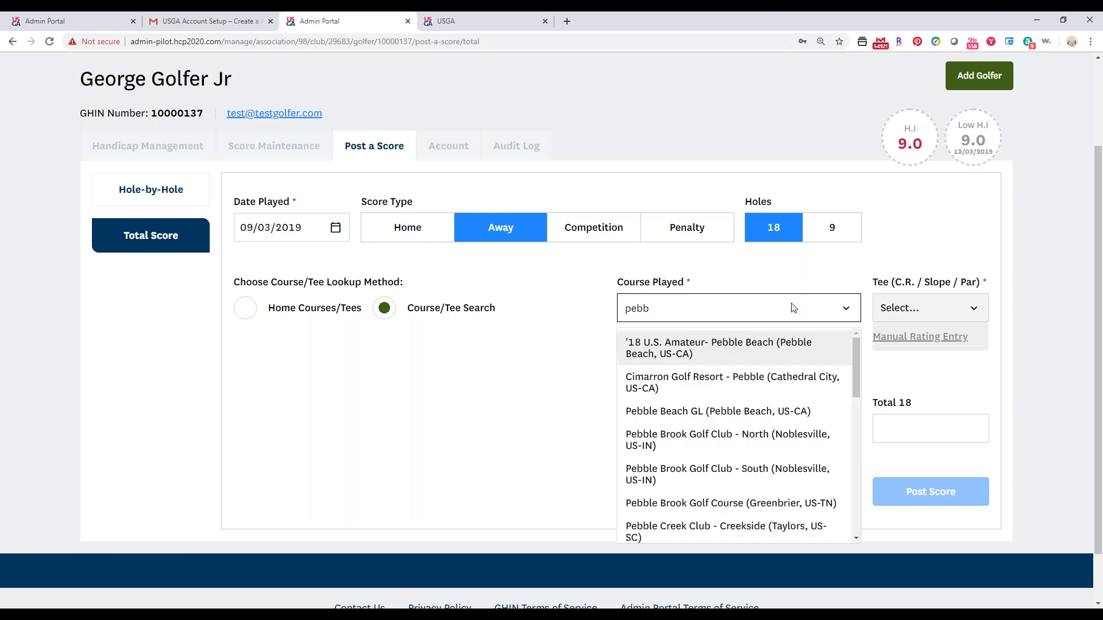
{"action": "type", "text": "le"}
{"action": "left_click", "coordinate": [660, 411]}
{"action": "left_click", "coordinate": [890, 307]}
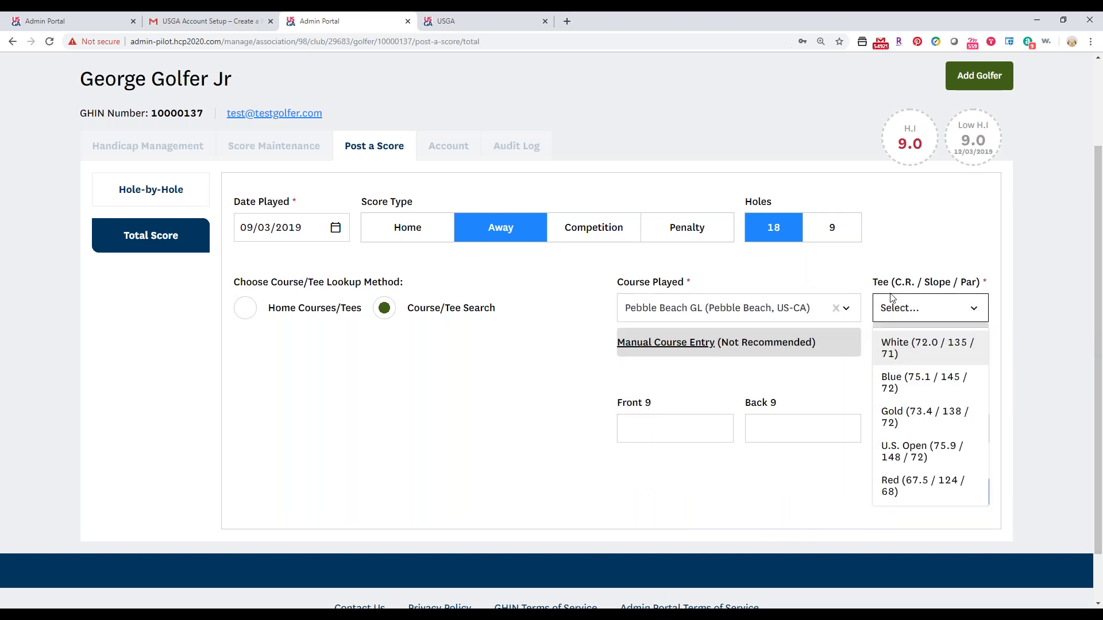
{"action": "scroll", "coordinate": [892, 298], "scroll_direction": "down", "scroll_amount": 1}
{"action": "left_click", "coordinate": [900, 348]}
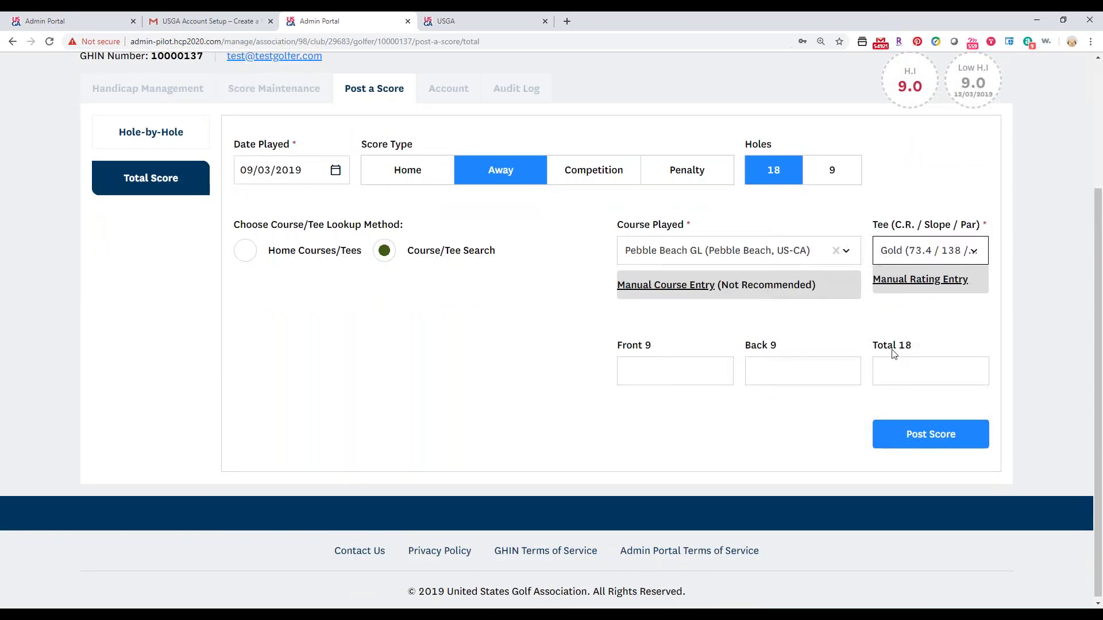
Enter 46 front nine and 48 back nine, and post the 94 score.
{"action": "left_click", "coordinate": [686, 364]}
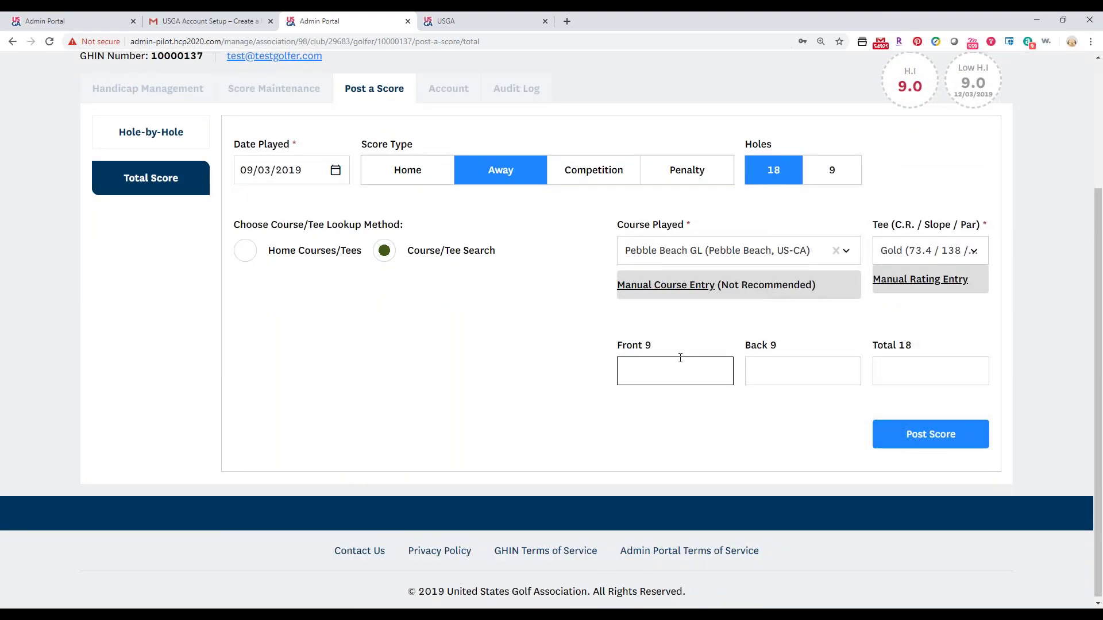
{"action": "type", "text": "46"}
{"action": "key", "text": "Tab"}
{"action": "type", "text": "48"}
{"action": "left_click", "coordinate": [921, 433]}
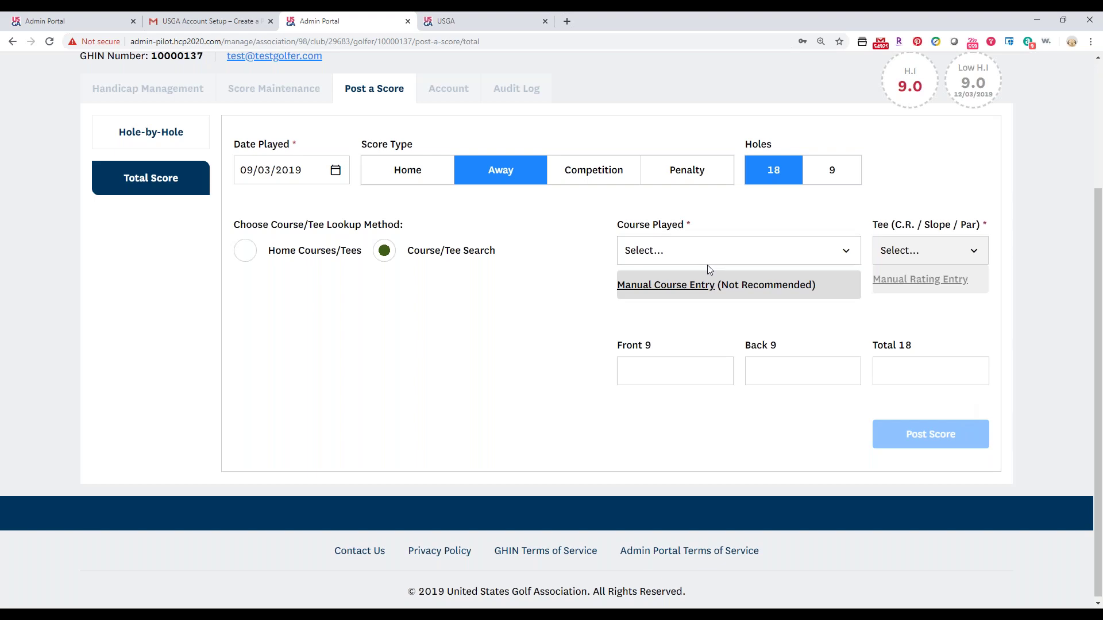
Select Cimarron Golf Resort - Pebble as the course and view its Manual Rating Entry form.
{"action": "left_click", "coordinate": [676, 291]}
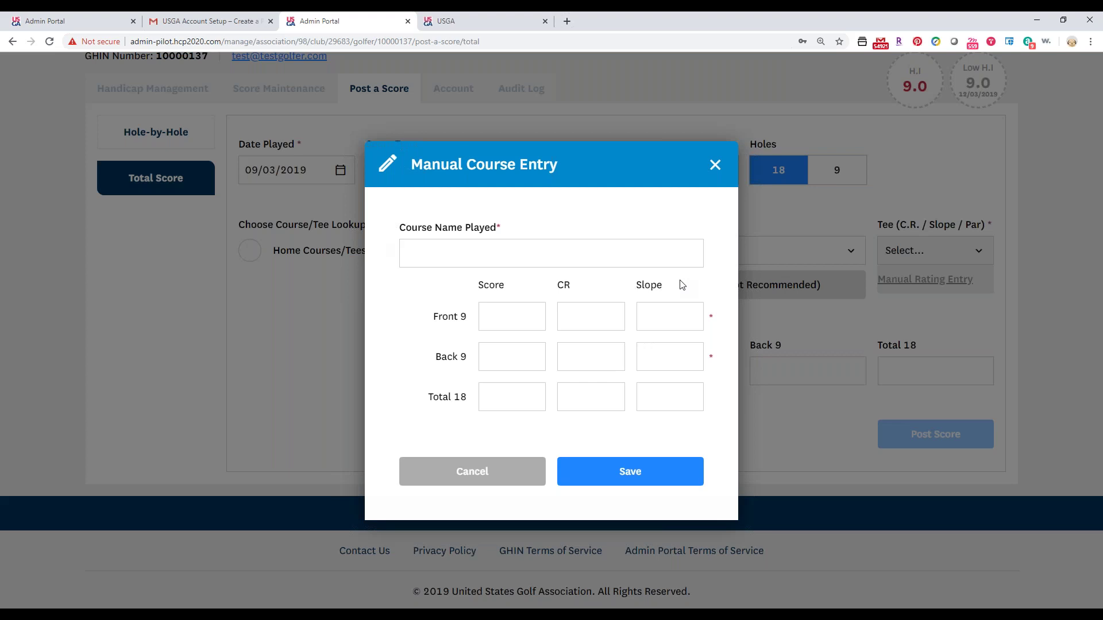
{"action": "left_click", "coordinate": [715, 165]}
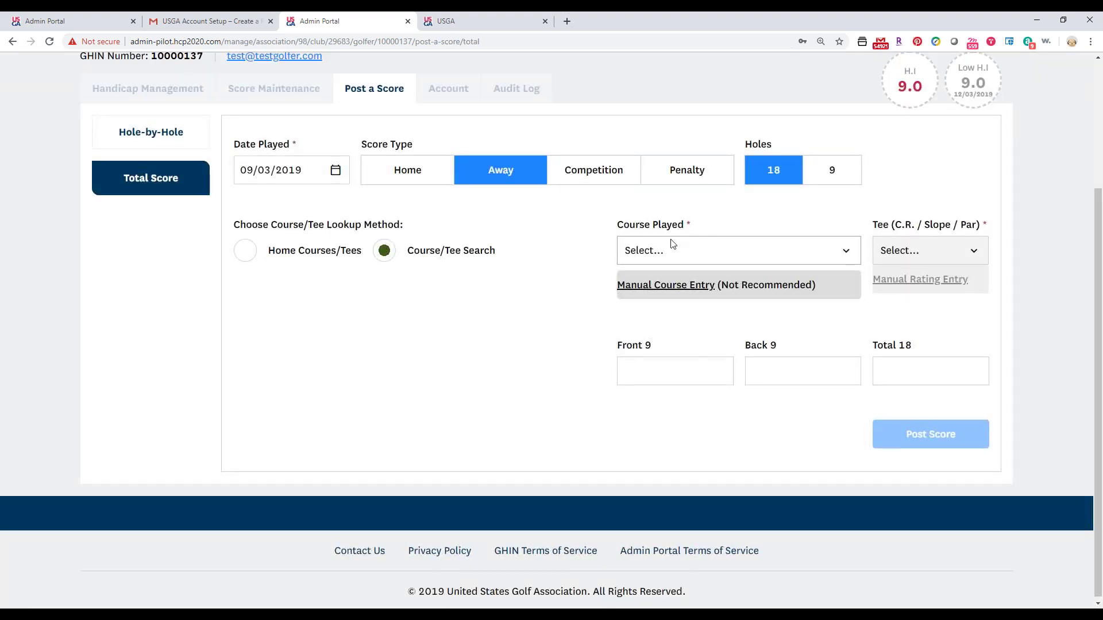
{"action": "left_click", "coordinate": [671, 246]}
{"action": "left_click", "coordinate": [652, 332]}
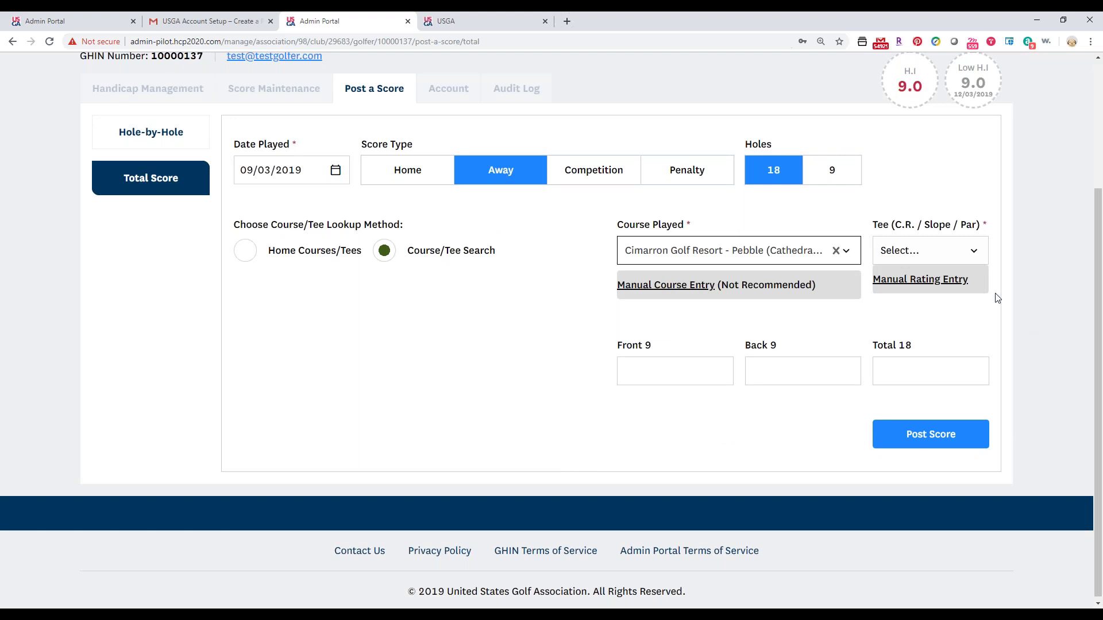
{"action": "left_click", "coordinate": [907, 253]}
{"action": "left_click", "coordinate": [932, 259]}
{"action": "left_click", "coordinate": [922, 284]}
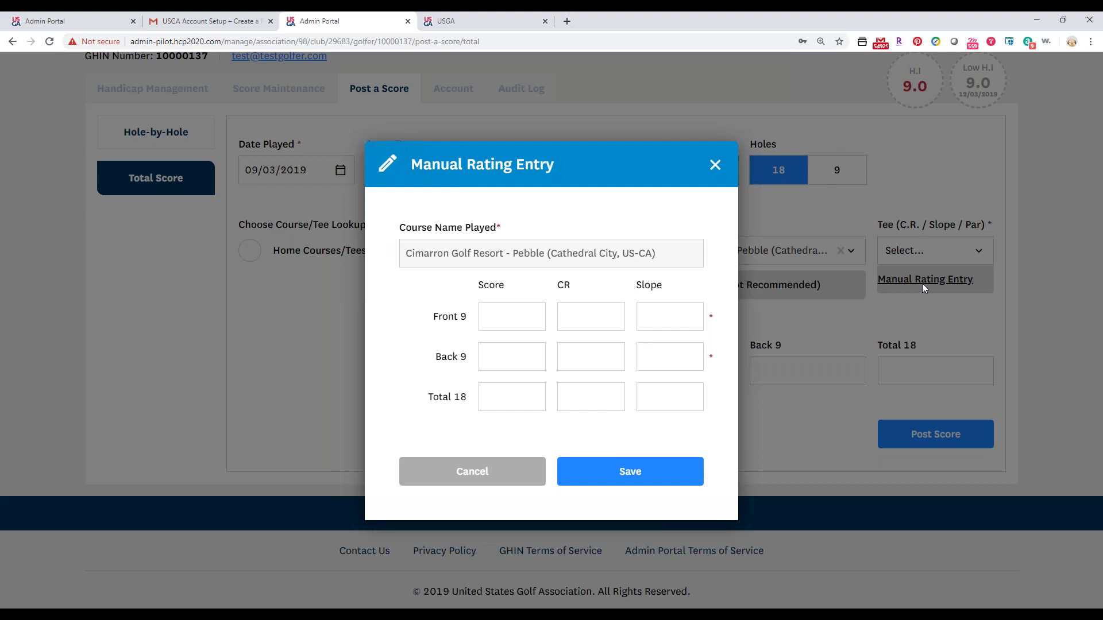
{"action": "left_click", "coordinate": [714, 165]}
Post an 18-hole Penalty score with Auto method and Low penalty type.
{"action": "left_click", "coordinate": [715, 170]}
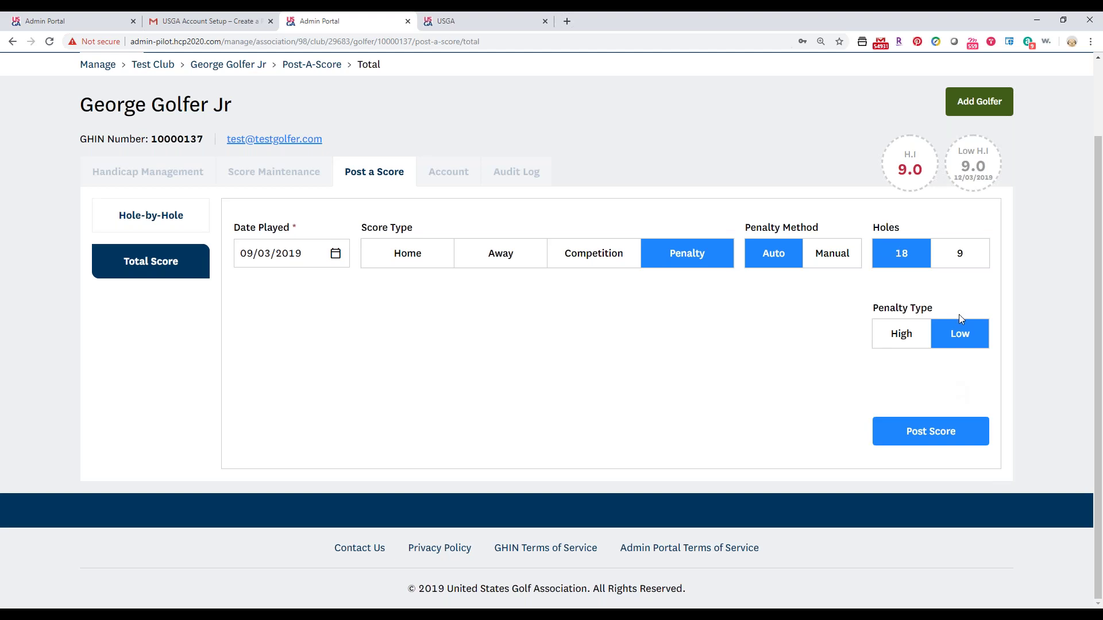
{"action": "left_click", "coordinate": [926, 440]}
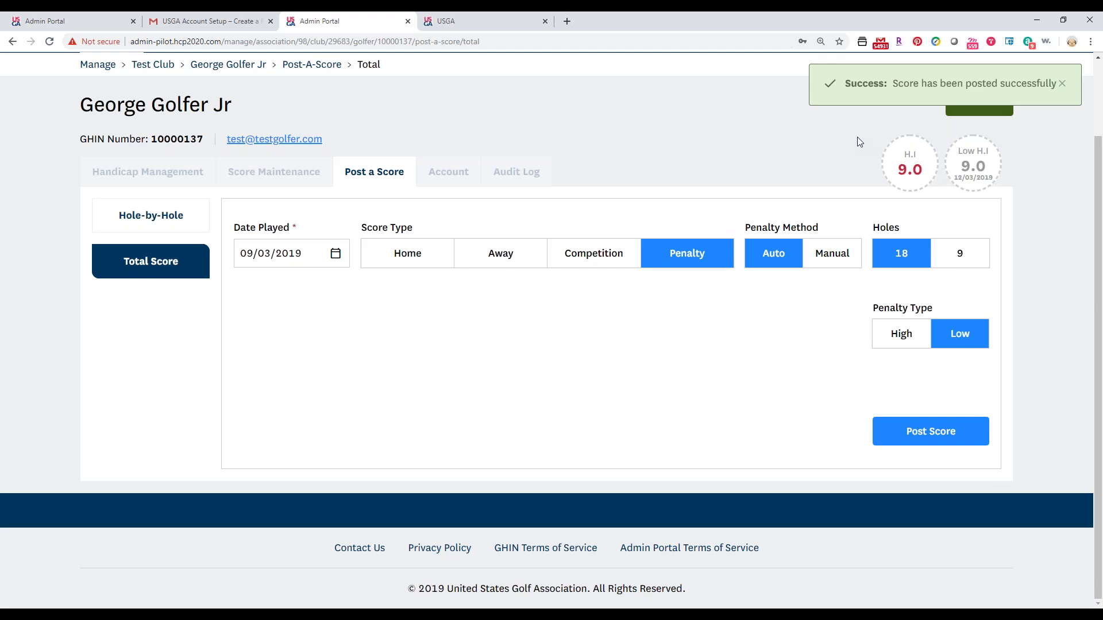
{"action": "left_click", "coordinate": [236, 173]}
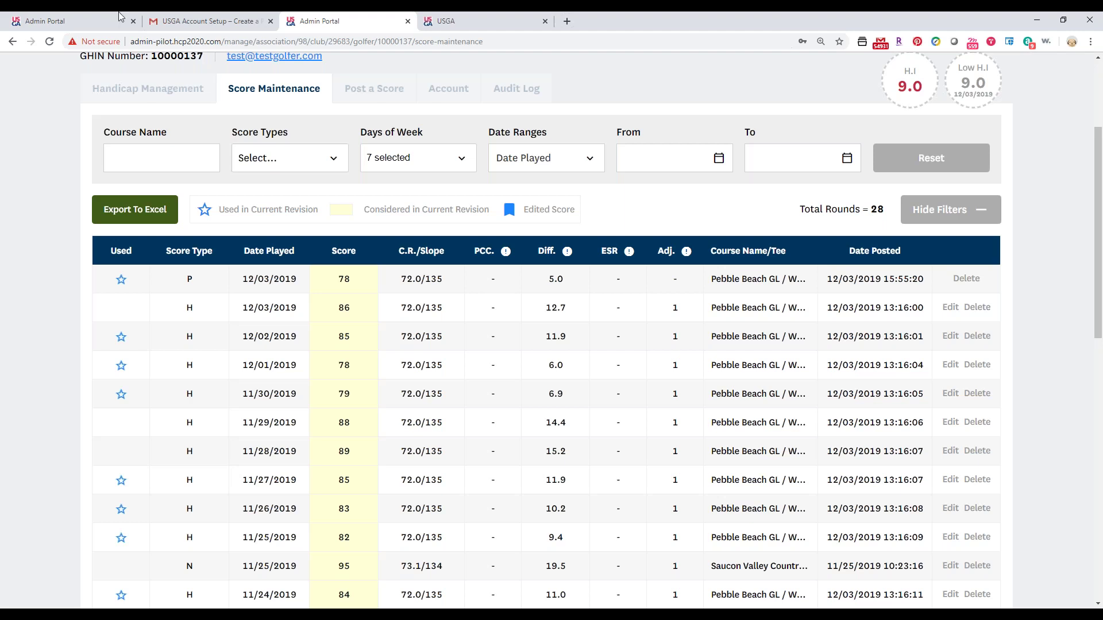
{"action": "scroll", "coordinate": [616, 142], "scroll_direction": "down", "scroll_amount": 1}
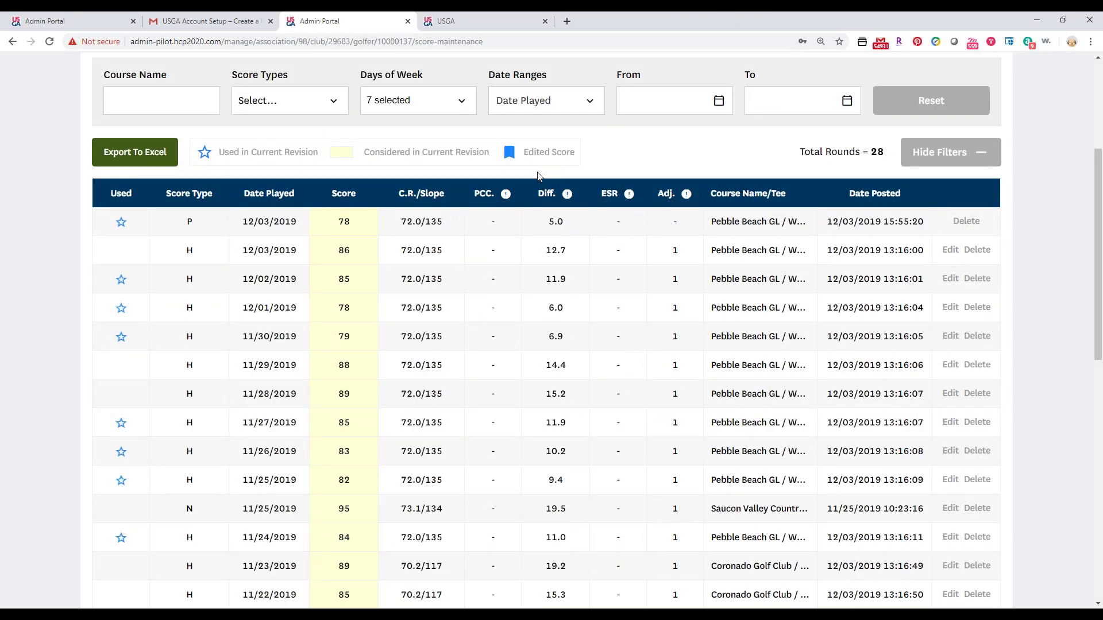
{"action": "scroll", "coordinate": [539, 176], "scroll_direction": "up", "scroll_amount": 1}
{"action": "scroll", "coordinate": [538, 175], "scroll_direction": "up", "scroll_amount": 3}
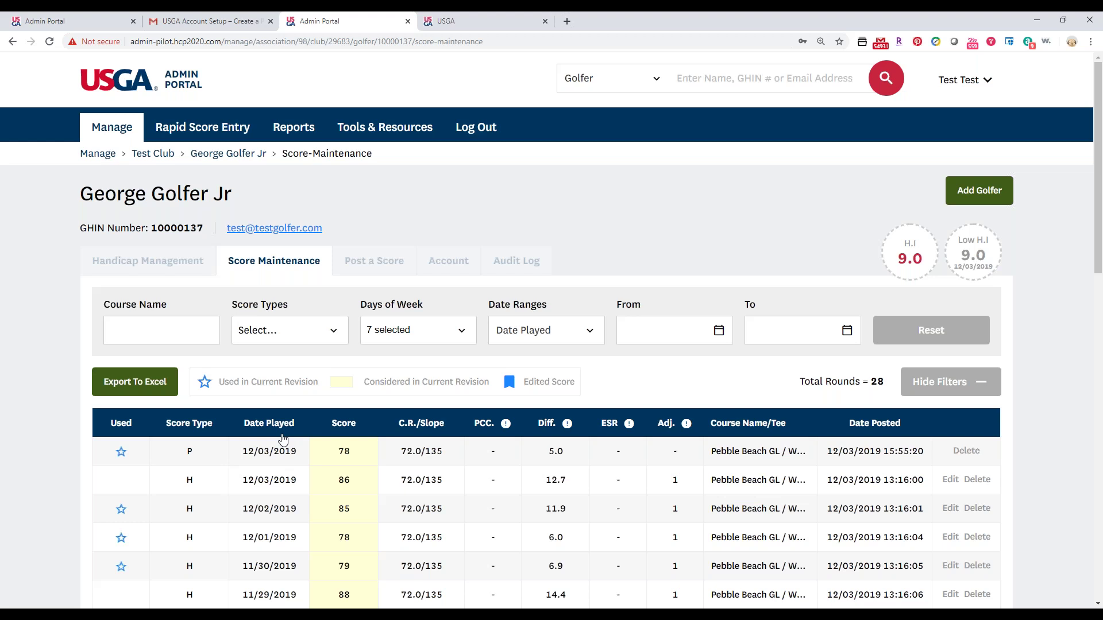
{"action": "scroll", "coordinate": [174, 254], "scroll_direction": "down", "scroll_amount": 1}
{"action": "scroll", "coordinate": [175, 254], "scroll_direction": "down", "scroll_amount": 2}
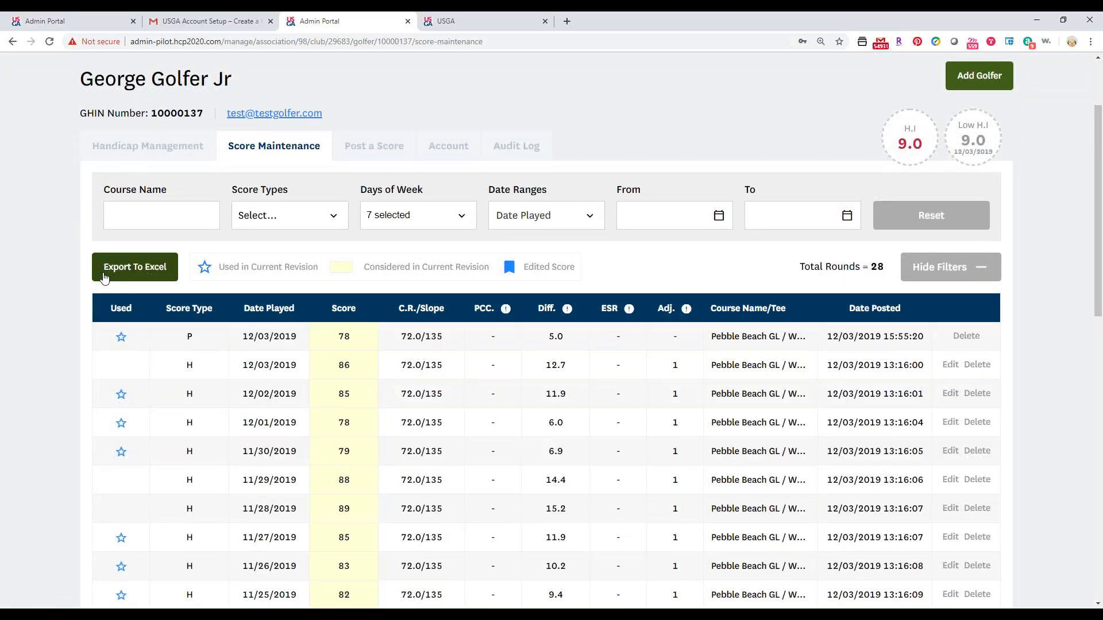
{"action": "scroll", "coordinate": [734, 219], "scroll_direction": "down", "scroll_amount": 2}
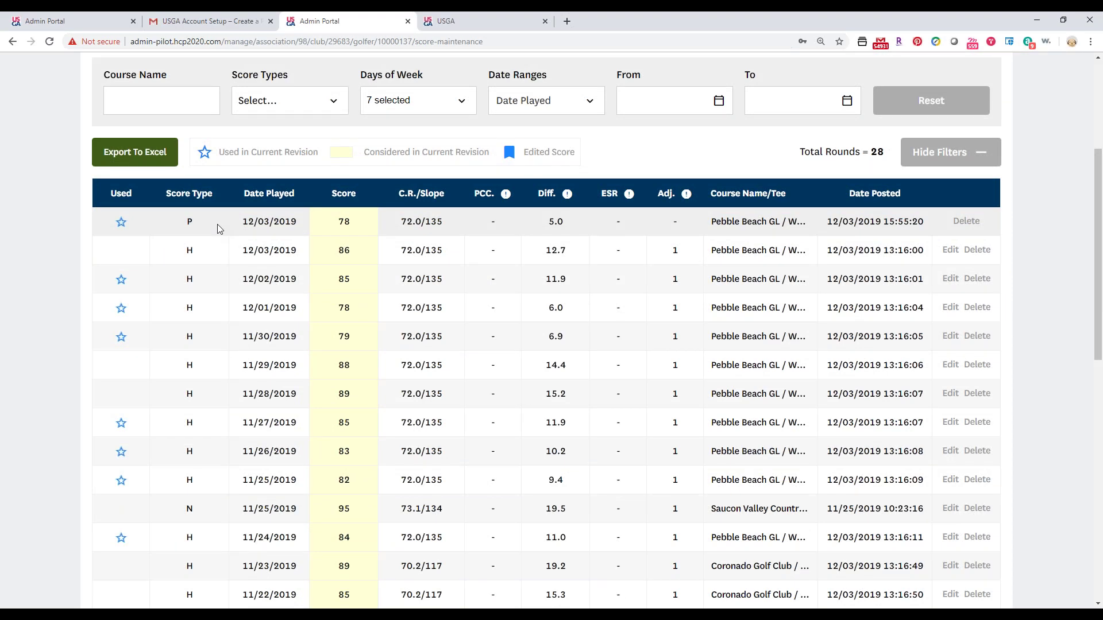
{"action": "left_click", "coordinate": [107, 96]}
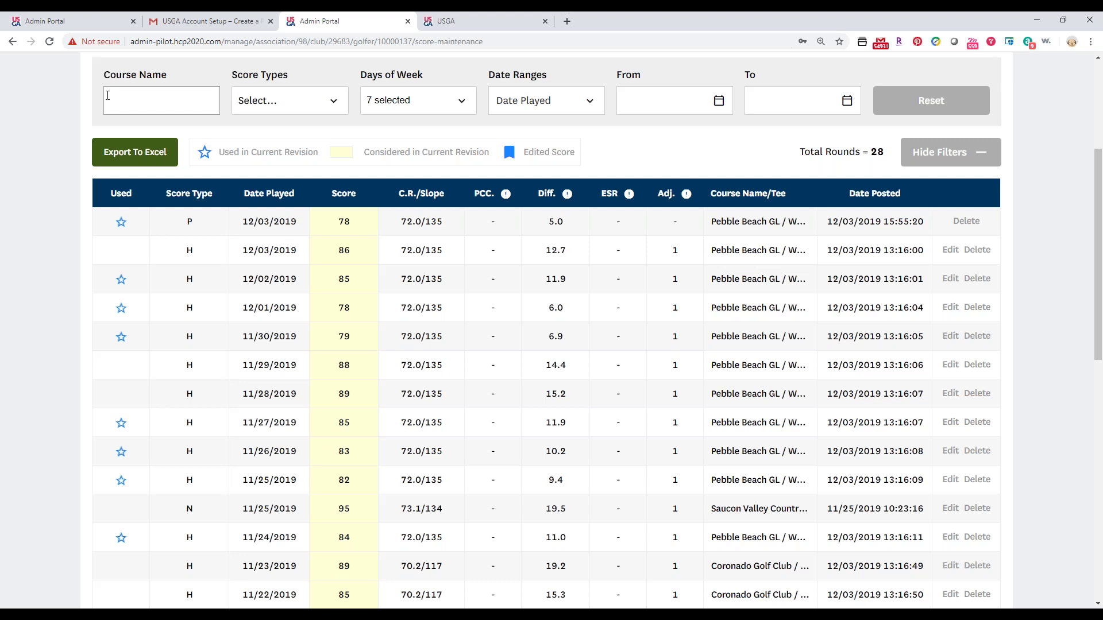
{"action": "scroll", "coordinate": [85, 179], "scroll_direction": "down", "scroll_amount": 1}
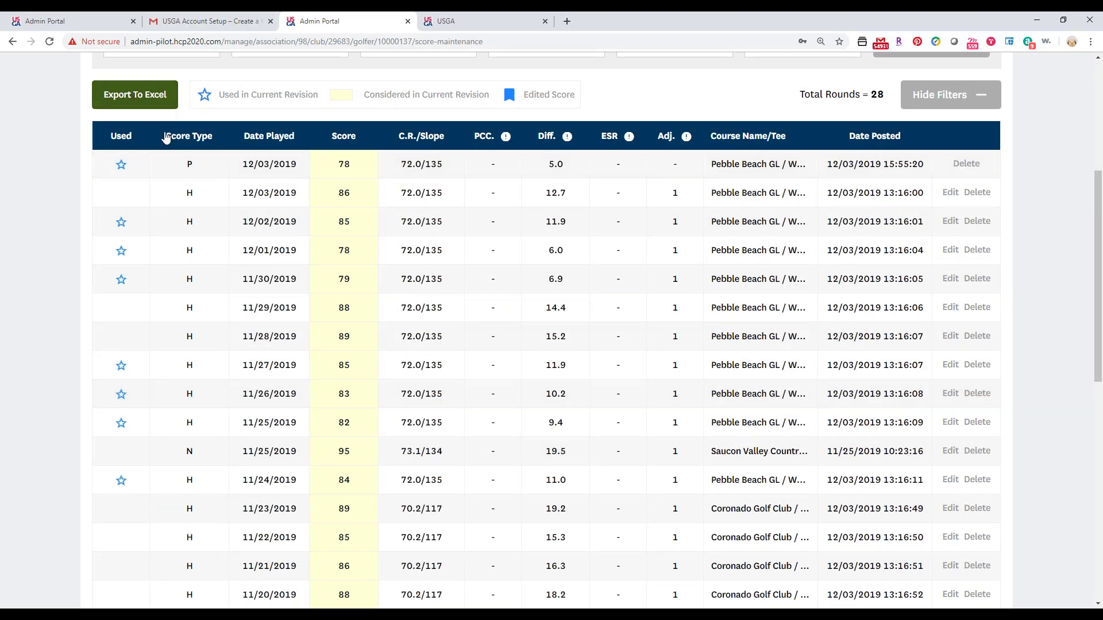
{"action": "left_click_drag", "start_coordinate": [175, 157], "coordinate": [194, 583]}
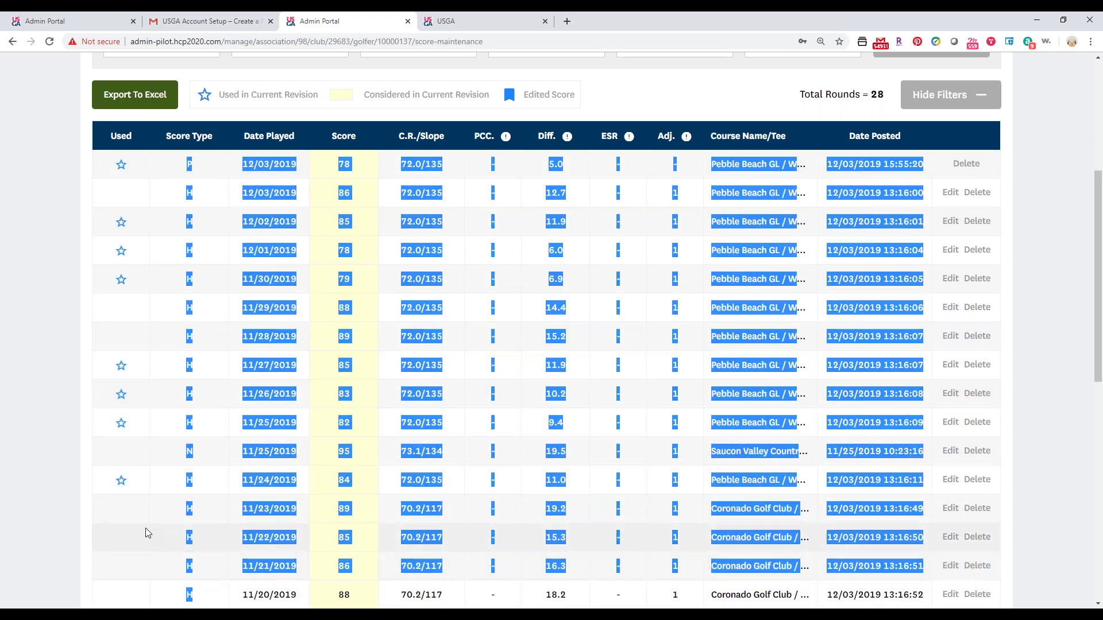
{"action": "left_click", "coordinate": [60, 469]}
{"action": "scroll", "coordinate": [66, 494], "scroll_direction": "down", "scroll_amount": 10}
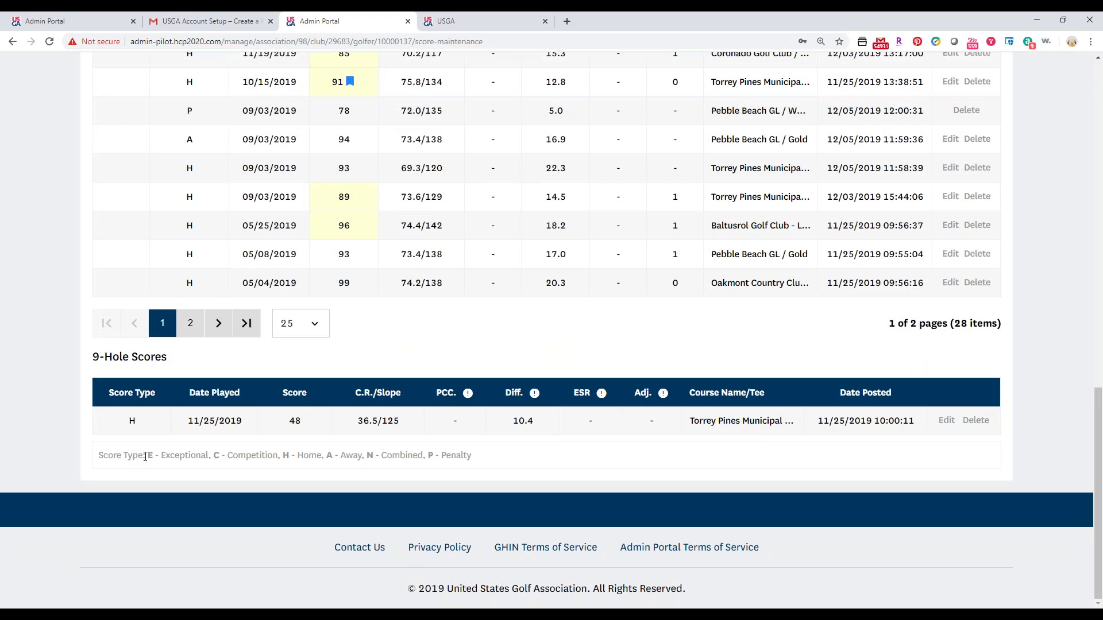
{"action": "left_click_drag", "start_coordinate": [160, 455], "coordinate": [435, 456]}
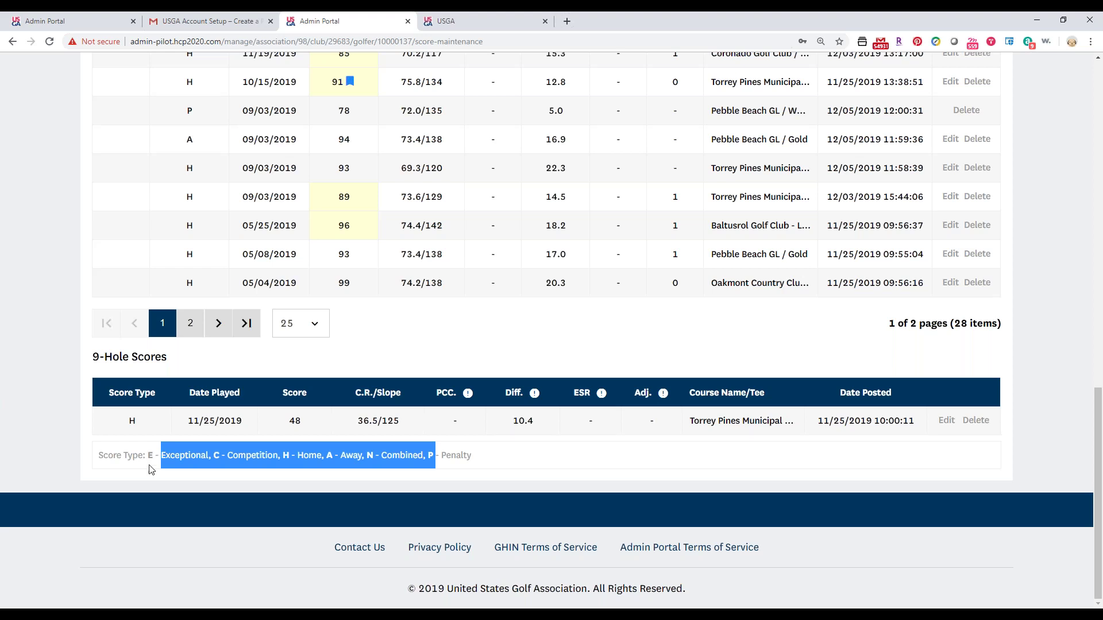
{"action": "left_click", "coordinate": [151, 461]}
{"action": "left_click_drag", "start_coordinate": [225, 460], "coordinate": [236, 465]}
{"action": "left_click", "coordinate": [238, 470]}
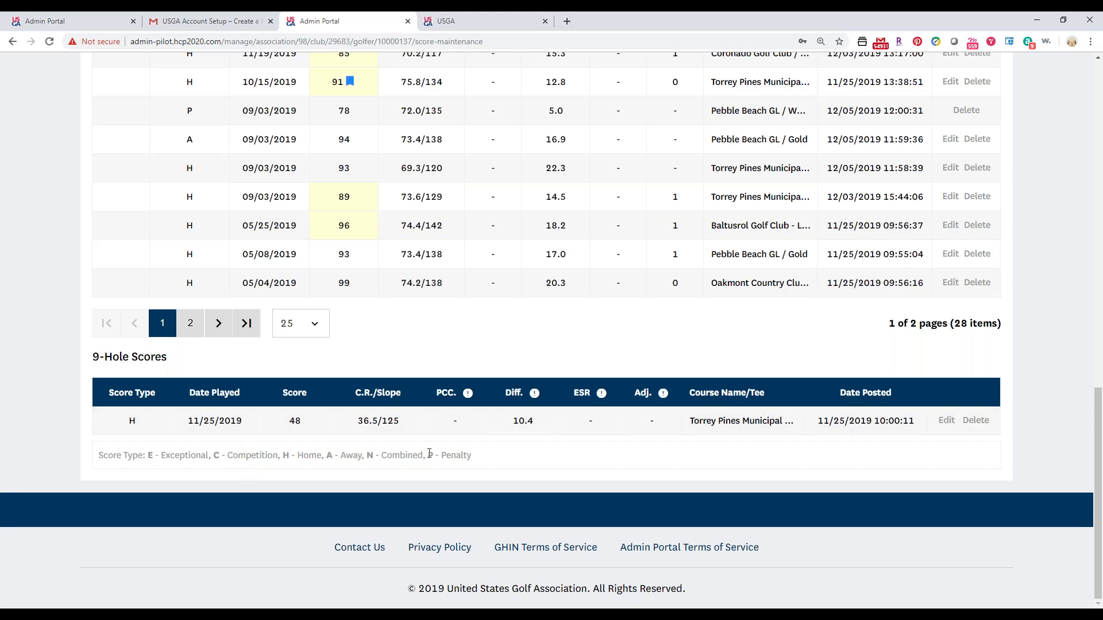
{"action": "left_click_drag", "start_coordinate": [432, 455], "coordinate": [375, 456]}
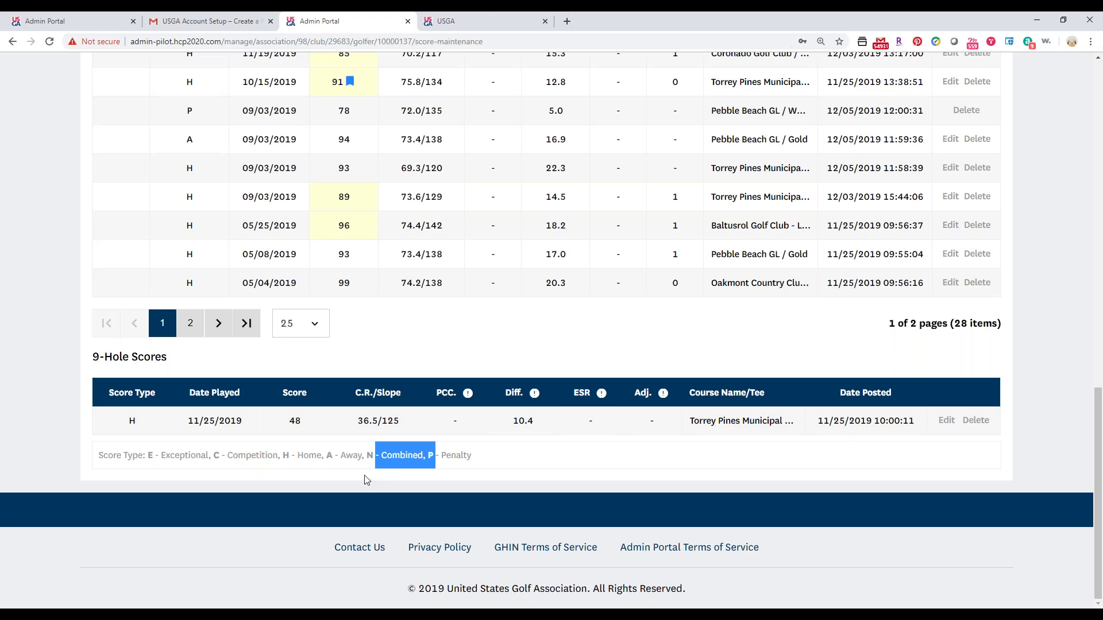
{"action": "scroll", "coordinate": [368, 480], "scroll_direction": "up", "scroll_amount": 10}
{"action": "scroll", "coordinate": [330, 468], "scroll_direction": "up", "scroll_amount": 1}
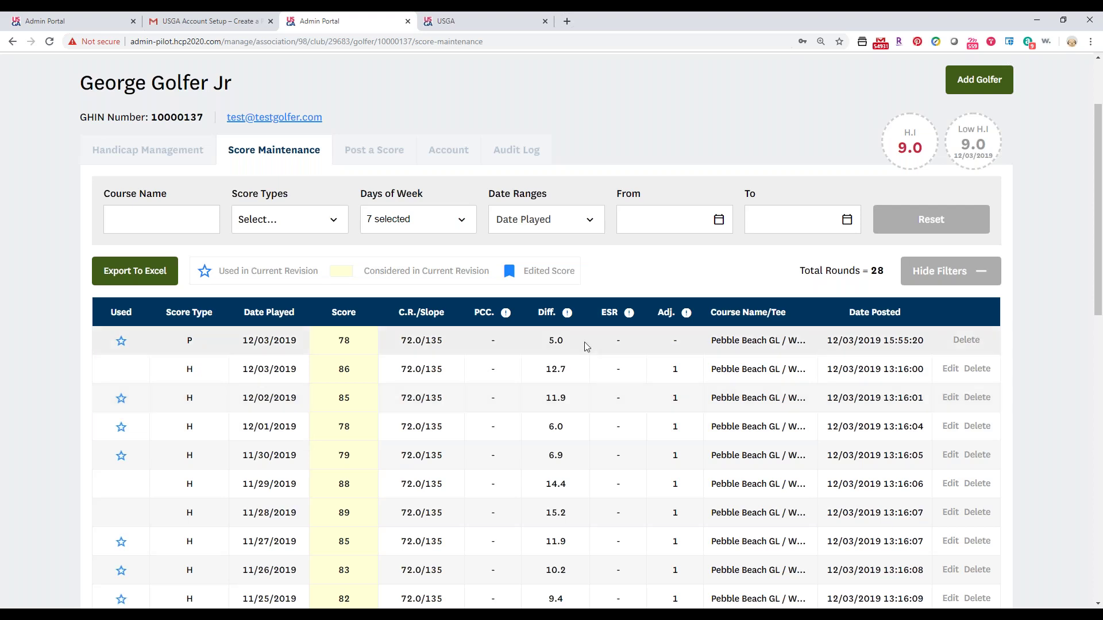
{"action": "mouse_move", "coordinate": [506, 321]}
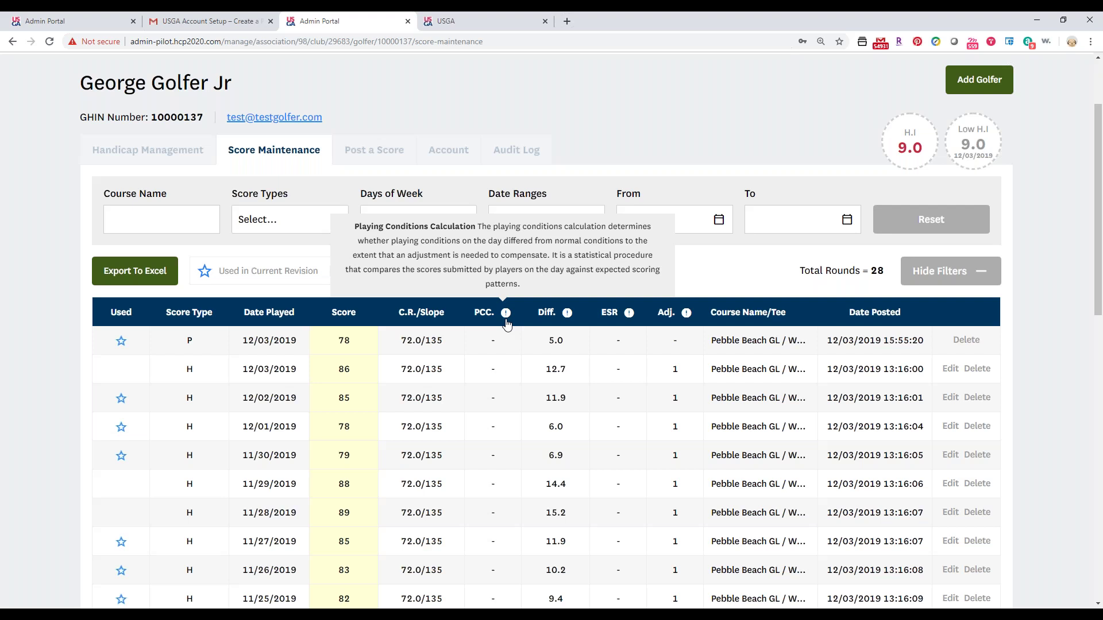
{"action": "mouse_move", "coordinate": [620, 312]}
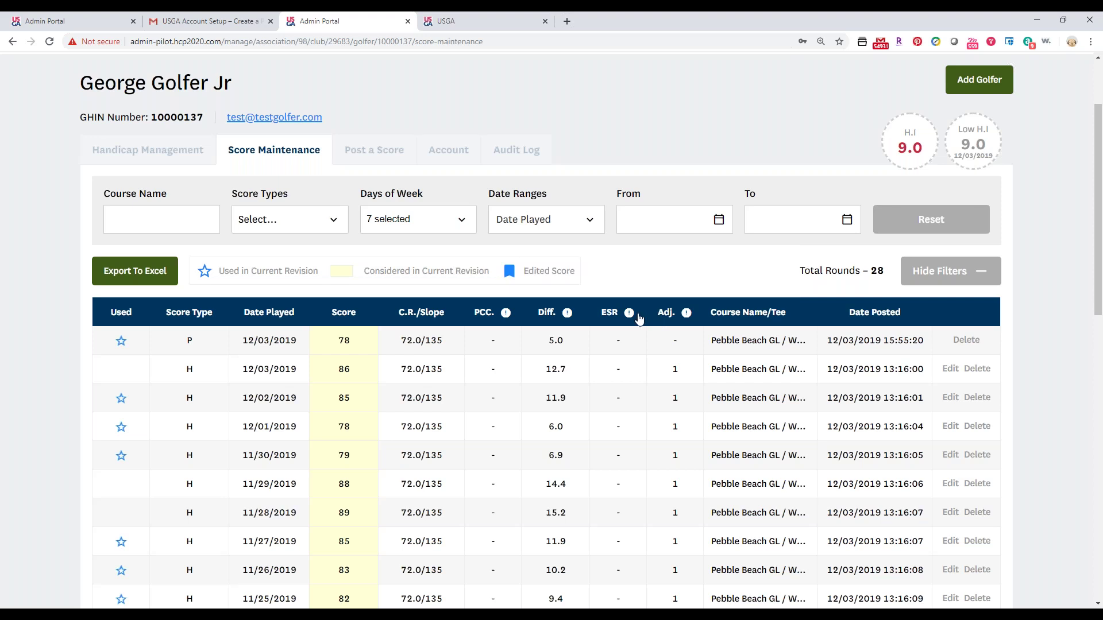
{"action": "mouse_move", "coordinate": [693, 316]}
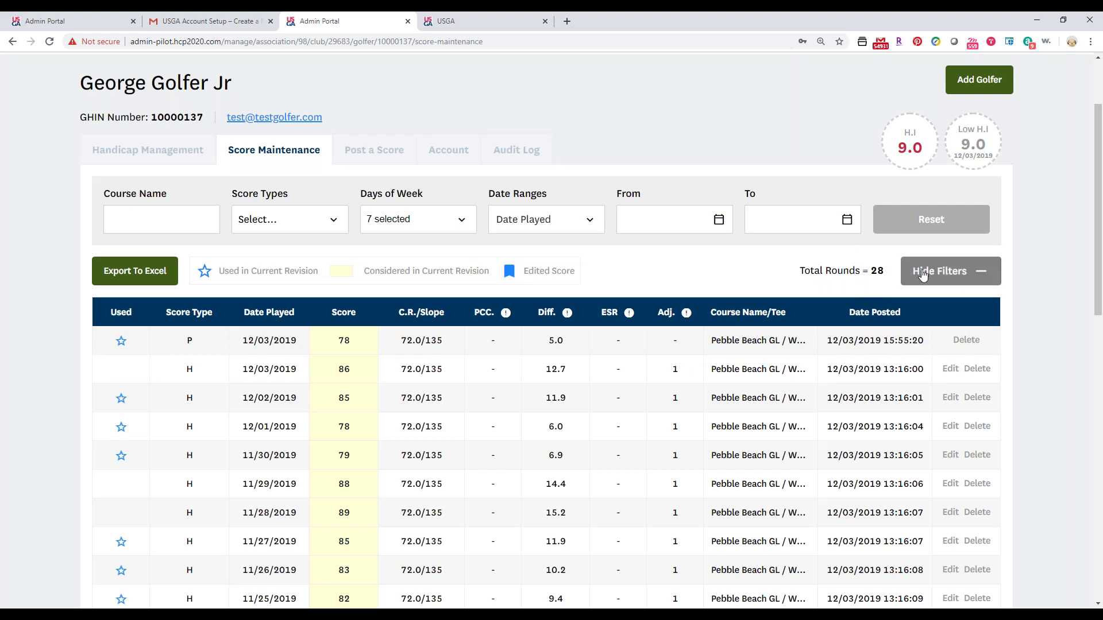
{"action": "scroll", "coordinate": [915, 277], "scroll_direction": "down", "scroll_amount": 1}
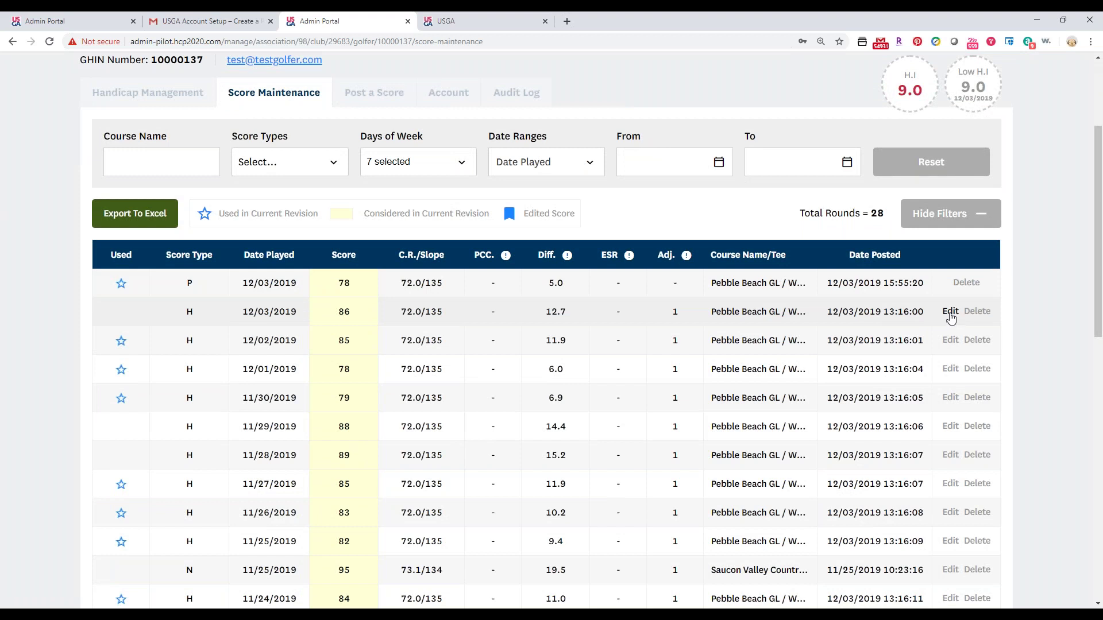
Edit the 12/03/2019 Pebble Beach GL round, changing Total 18 from 86 to 87.
{"action": "left_click", "coordinate": [950, 313]}
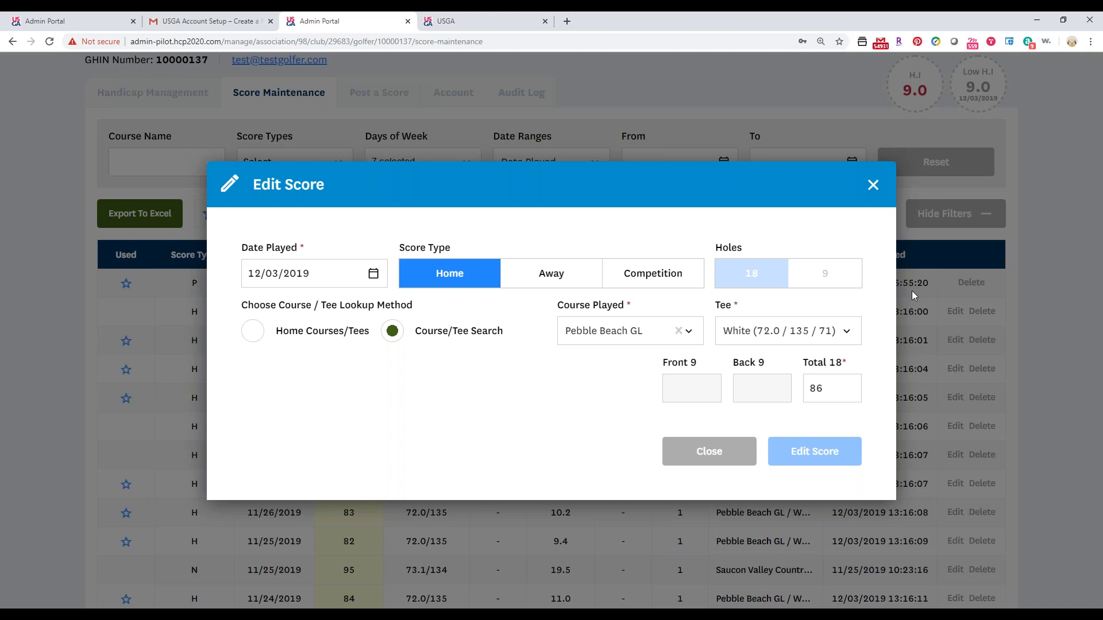
{"action": "left_click", "coordinate": [827, 388]}
{"action": "left_click_drag", "start_coordinate": [827, 389], "coordinate": [820, 386]}
{"action": "type", "text": "7"}
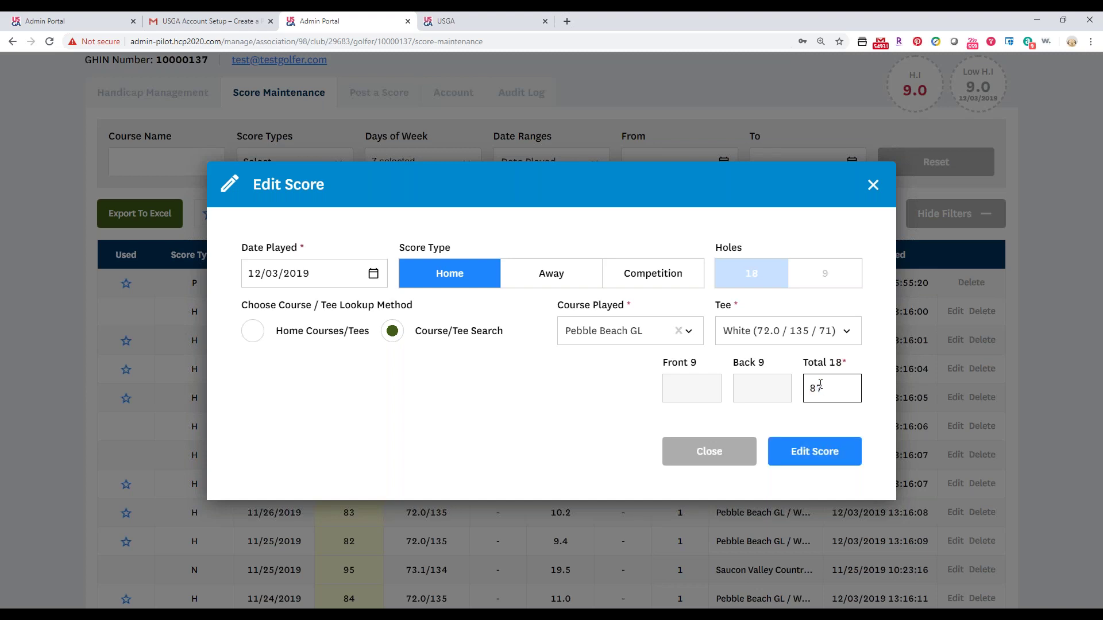
{"action": "left_click", "coordinate": [777, 453]}
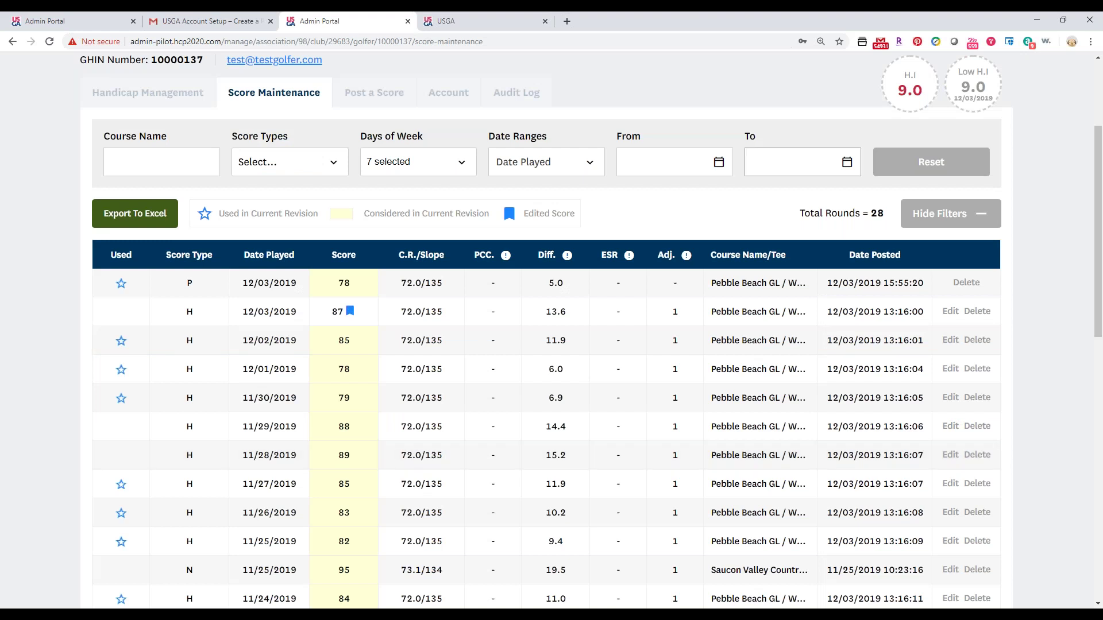
{"action": "left_click", "coordinate": [350, 313]}
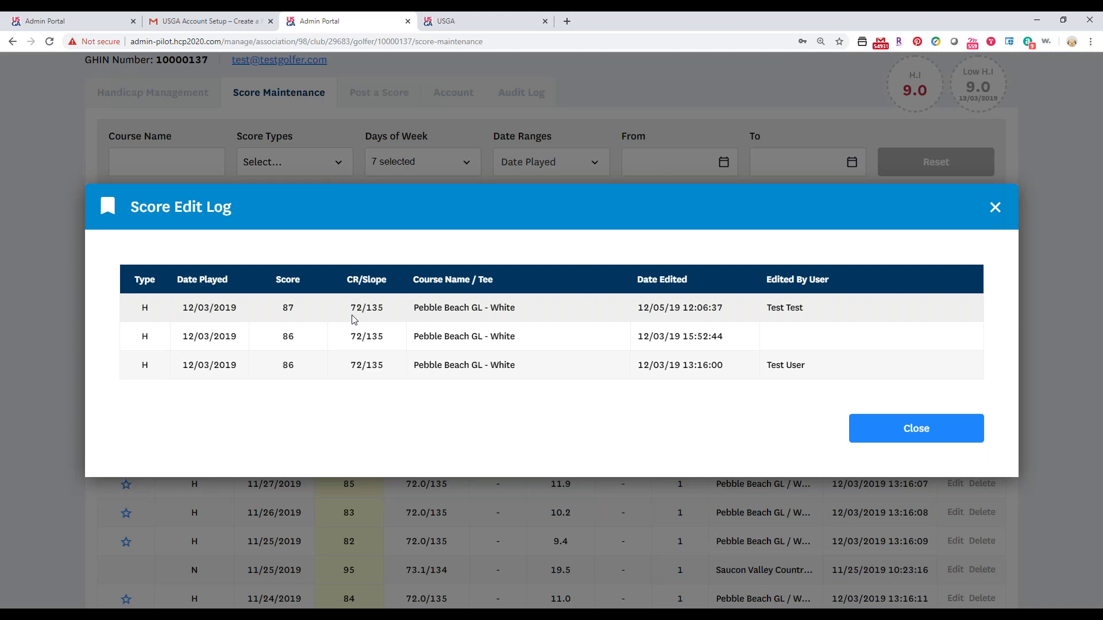
{"action": "left_click", "coordinate": [916, 430]}
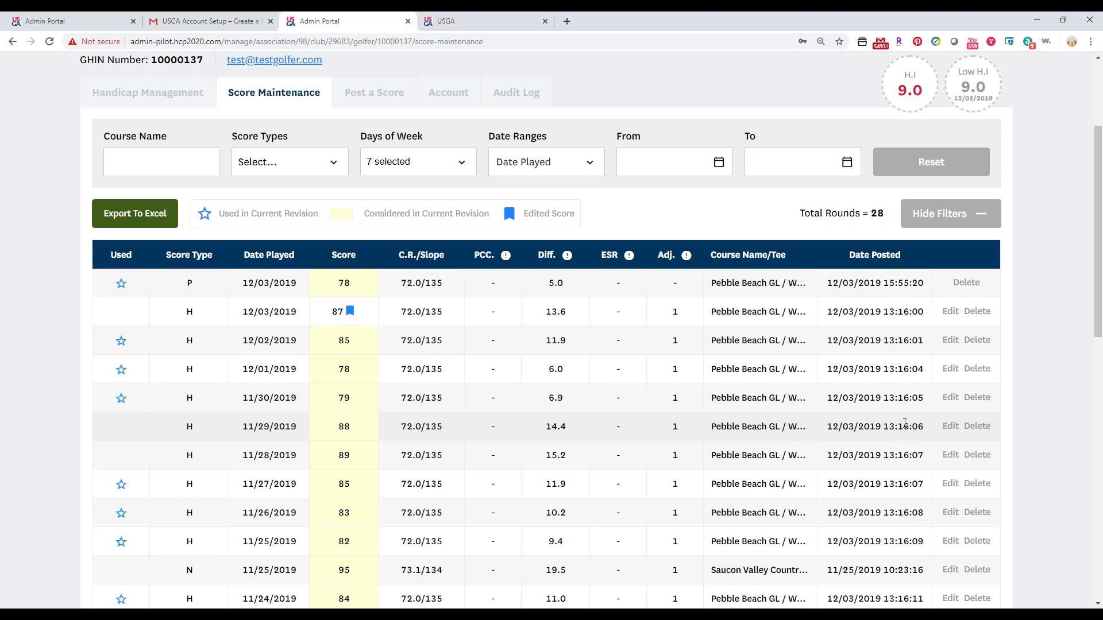
{"action": "scroll", "coordinate": [905, 423], "scroll_direction": "down", "scroll_amount": 1}
Delete the P 12/03/2019 penalty score of 78, confirming with Yes.
{"action": "scroll", "coordinate": [702, 571], "scroll_direction": "down", "scroll_amount": 3}
{"action": "scroll", "coordinate": [702, 571], "scroll_direction": "up", "scroll_amount": 1}
{"action": "scroll", "coordinate": [950, 396], "scroll_direction": "up", "scroll_amount": 6}
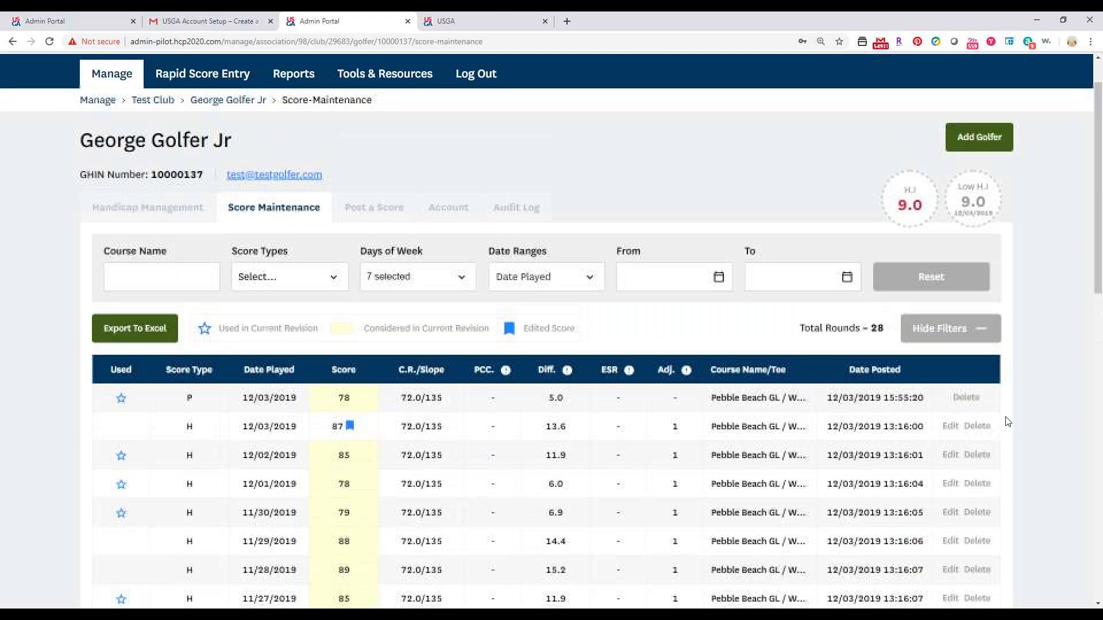
{"action": "left_click", "coordinate": [959, 400]}
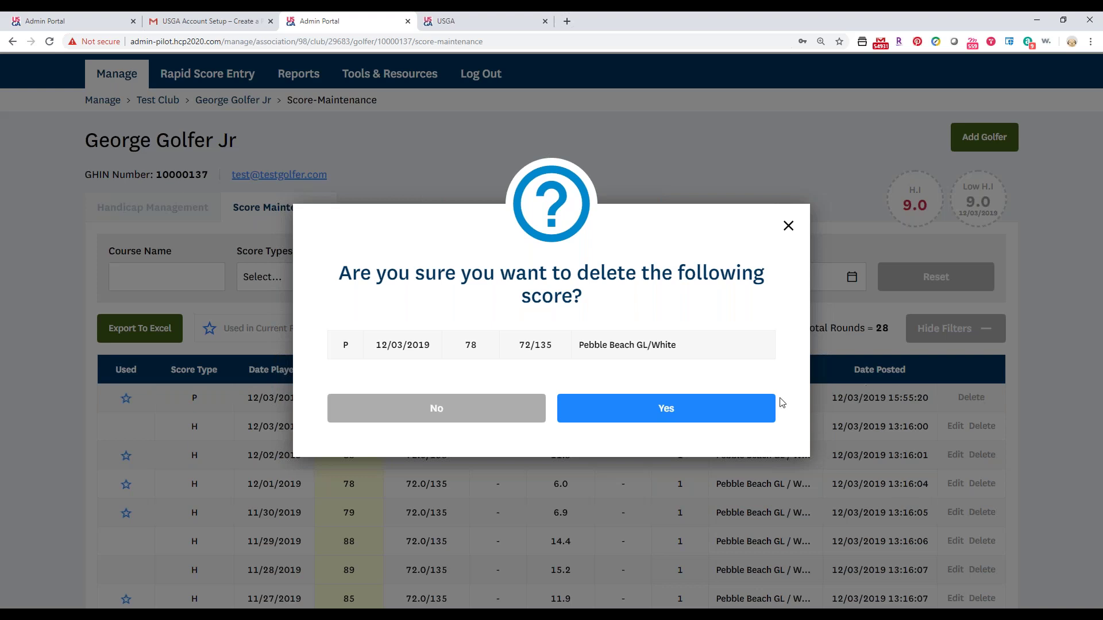
{"action": "left_click", "coordinate": [672, 419]}
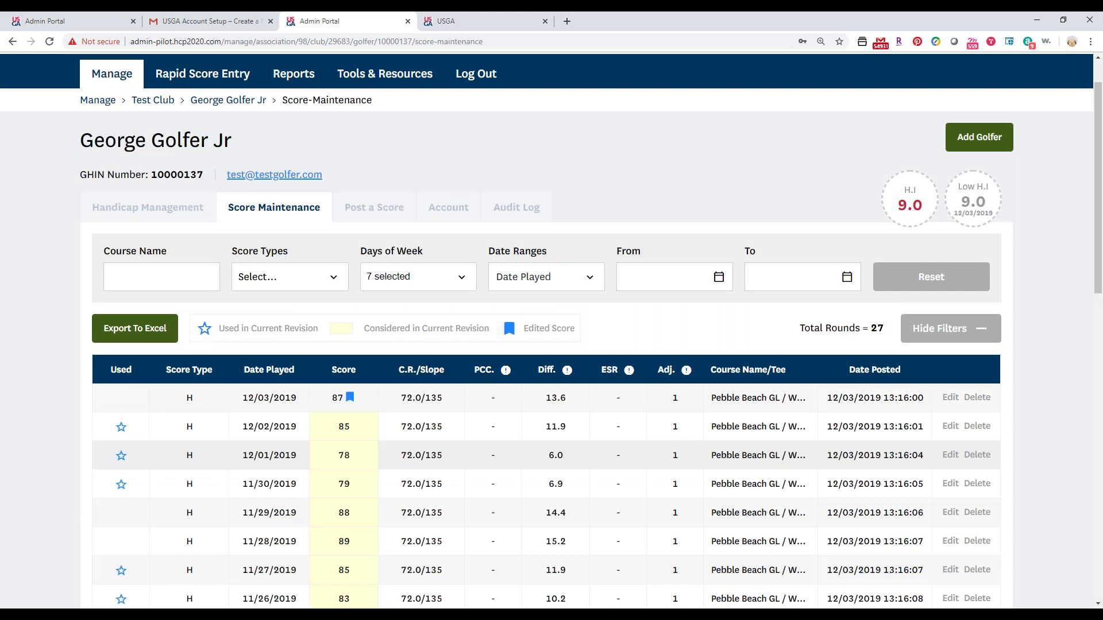
Review the remaining 27 rounds and go to the Handicap Management tab.
{"action": "scroll", "coordinate": [403, 287], "scroll_direction": "down", "scroll_amount": 7}
{"action": "scroll", "coordinate": [379, 334], "scroll_direction": "down", "scroll_amount": 5}
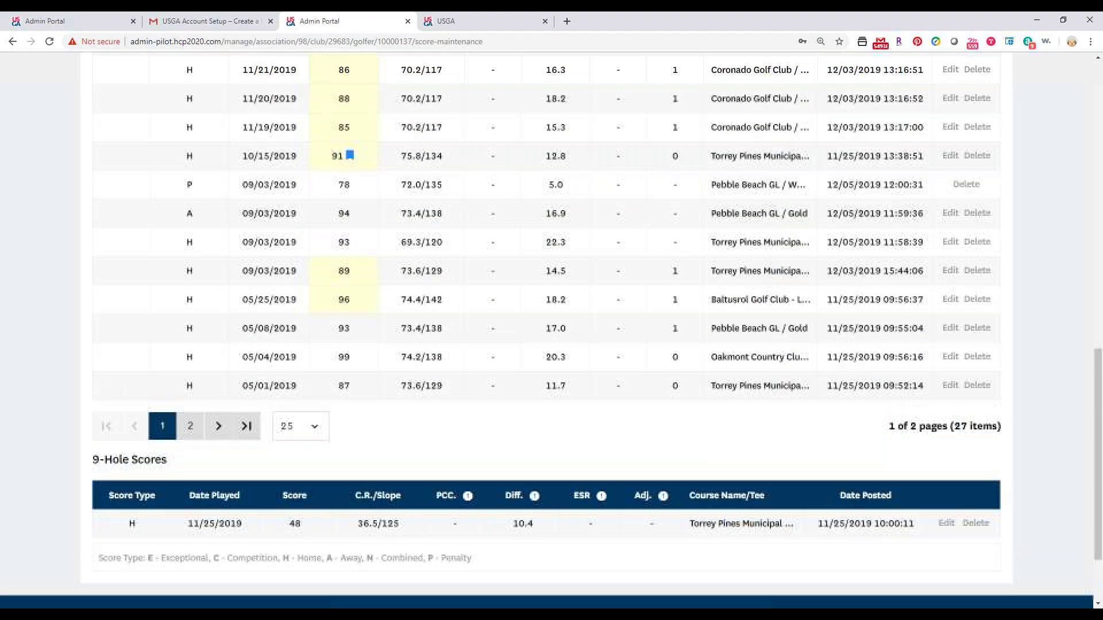
{"action": "scroll", "coordinate": [336, 458], "scroll_direction": "up", "scroll_amount": 13}
{"action": "scroll", "coordinate": [552, 327], "scroll_direction": "down", "scroll_amount": 1}
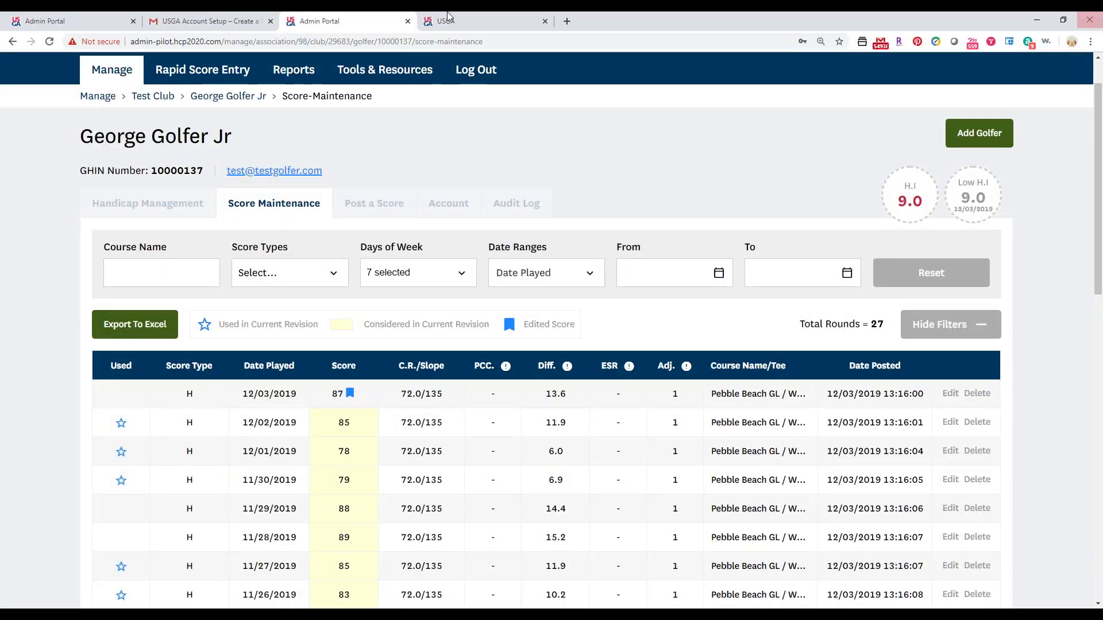
{"action": "left_click", "coordinate": [101, 205]}
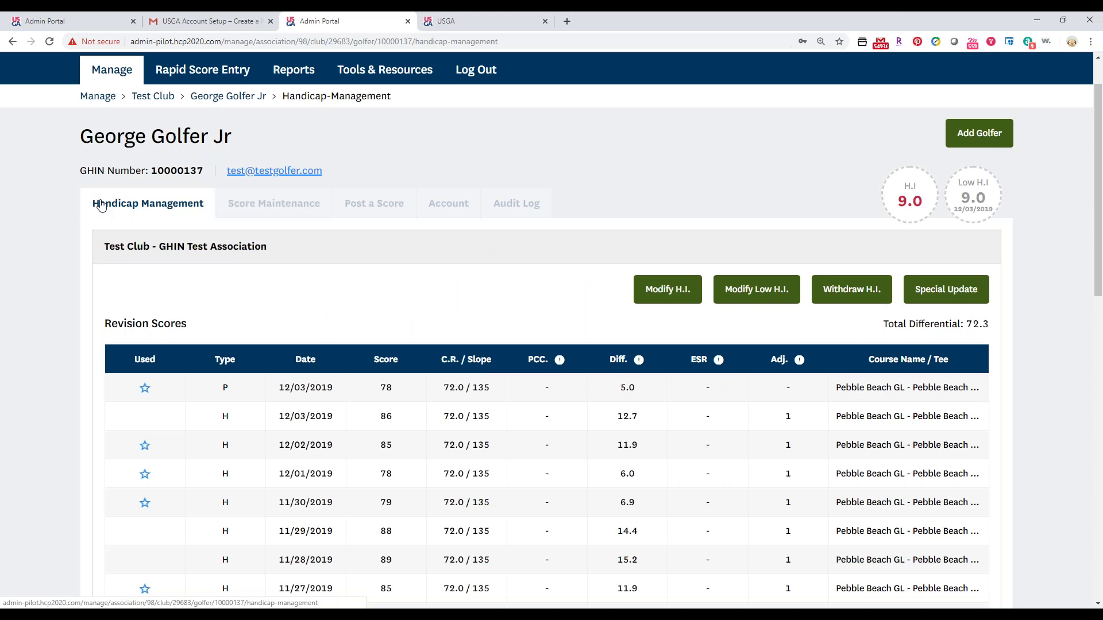
Scroll down the golfer's Handicap Management page, then back up to the header and Revision Scores.
{"action": "scroll", "coordinate": [100, 276], "scroll_direction": "down", "scroll_amount": 2}
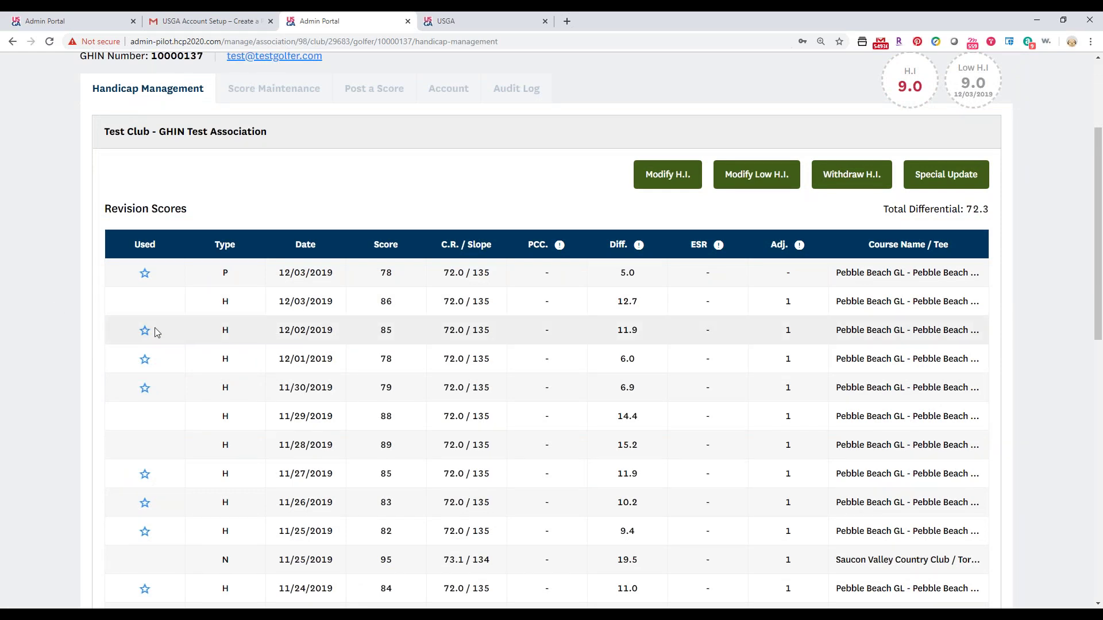
{"action": "scroll", "coordinate": [154, 330], "scroll_direction": "down", "scroll_amount": 10}
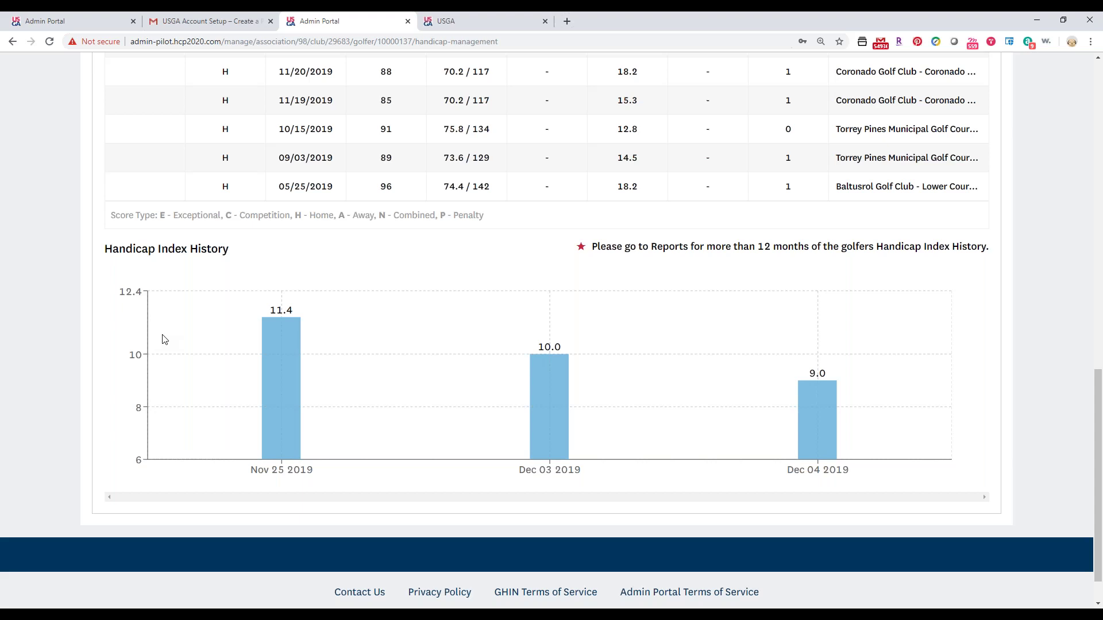
{"action": "scroll", "coordinate": [200, 281], "scroll_direction": "up", "scroll_amount": 15}
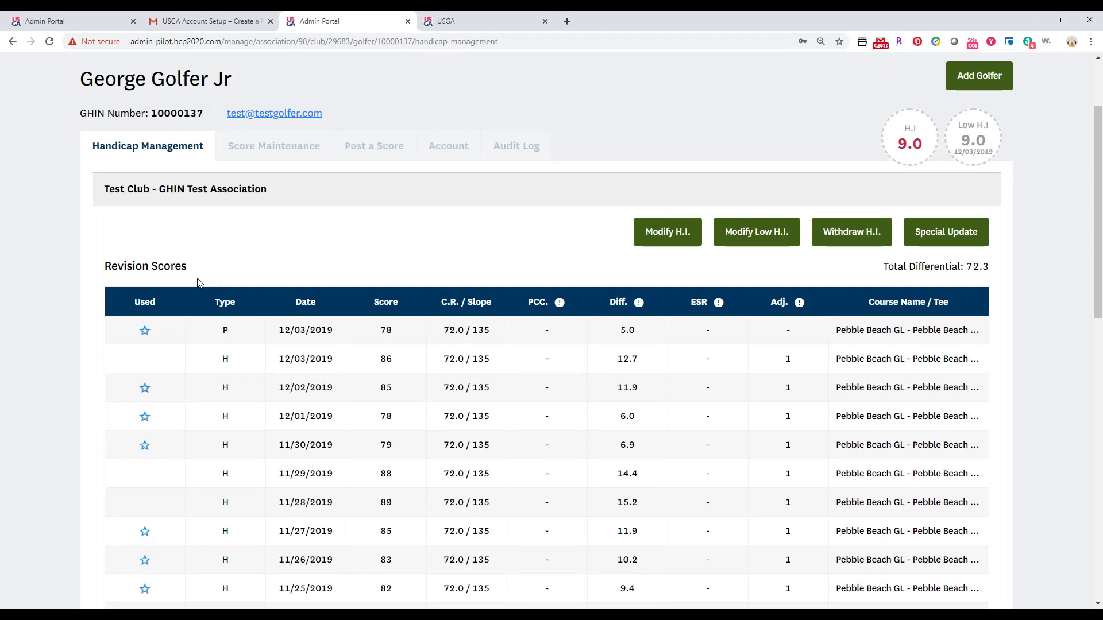
Run and confirm a Special Update on the golfer, dismissing the success message.
{"action": "left_click", "coordinate": [923, 228]}
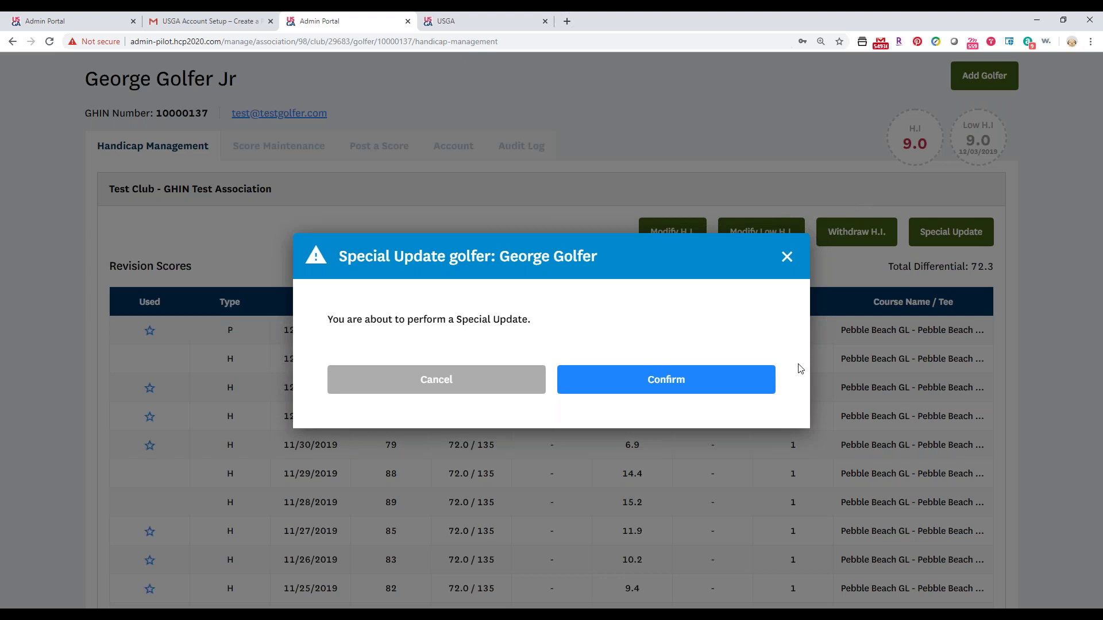
{"action": "left_click", "coordinate": [709, 386]}
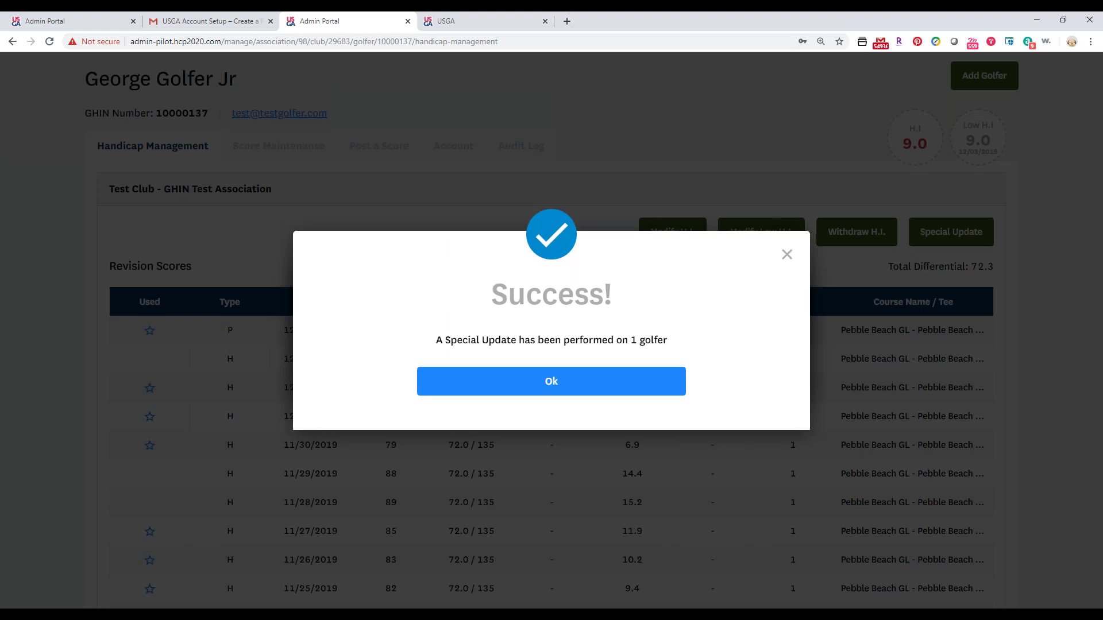
{"action": "left_click", "coordinate": [599, 387]}
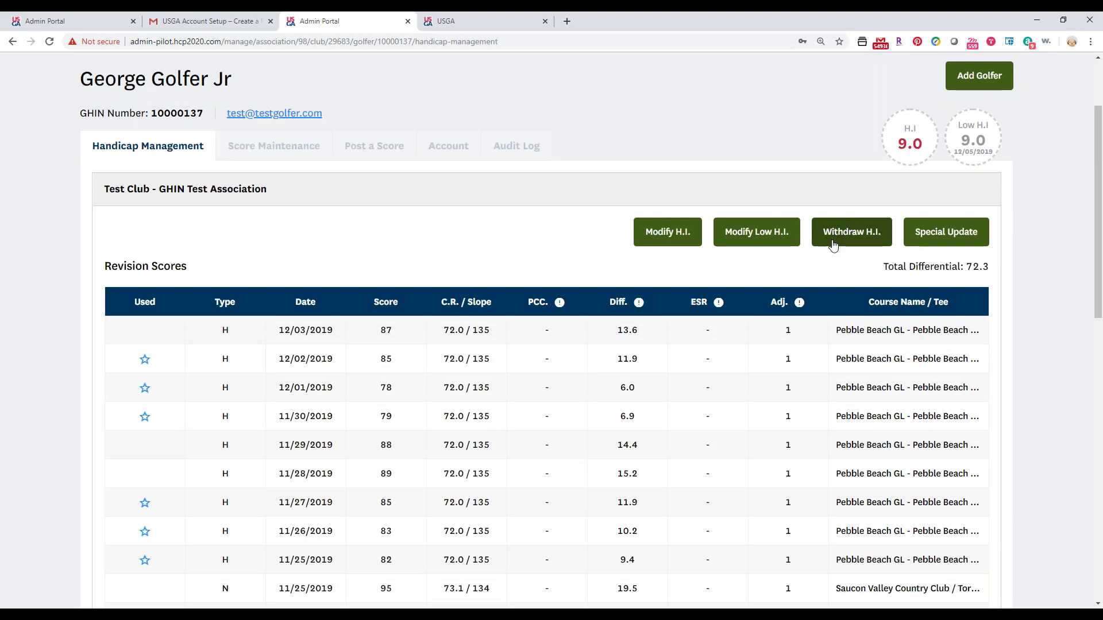
{"action": "left_click", "coordinate": [833, 250]}
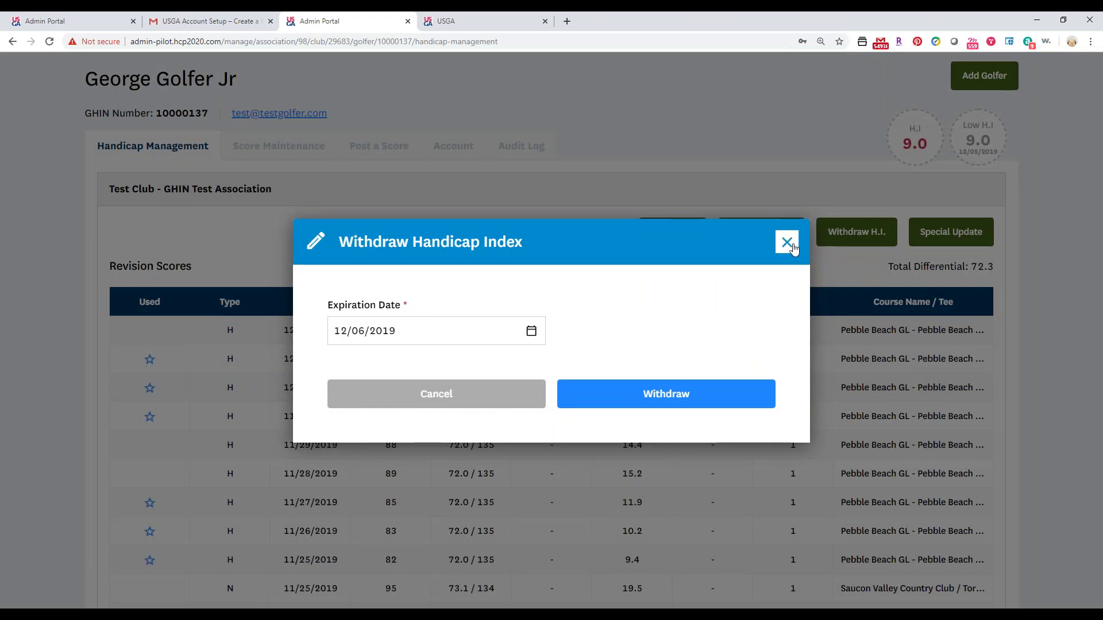
{"action": "left_click", "coordinate": [787, 242]}
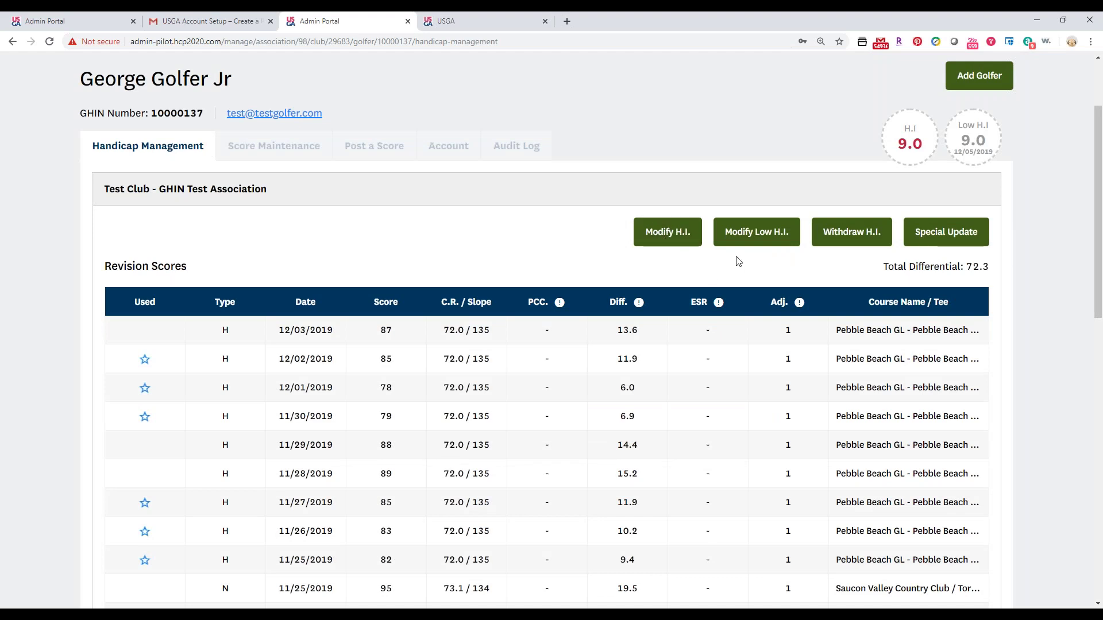
Adjust all score differentials downwards by 1.0 in Modify H.I., bringing the index to 8.0.
{"action": "left_click", "coordinate": [671, 239]}
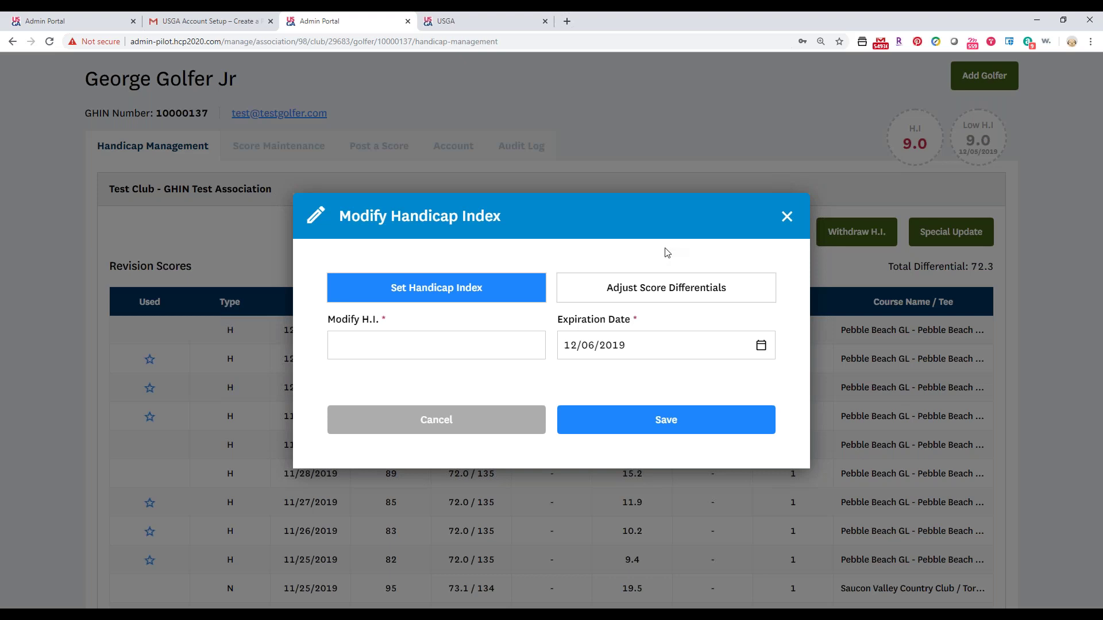
{"action": "left_click", "coordinate": [634, 288]}
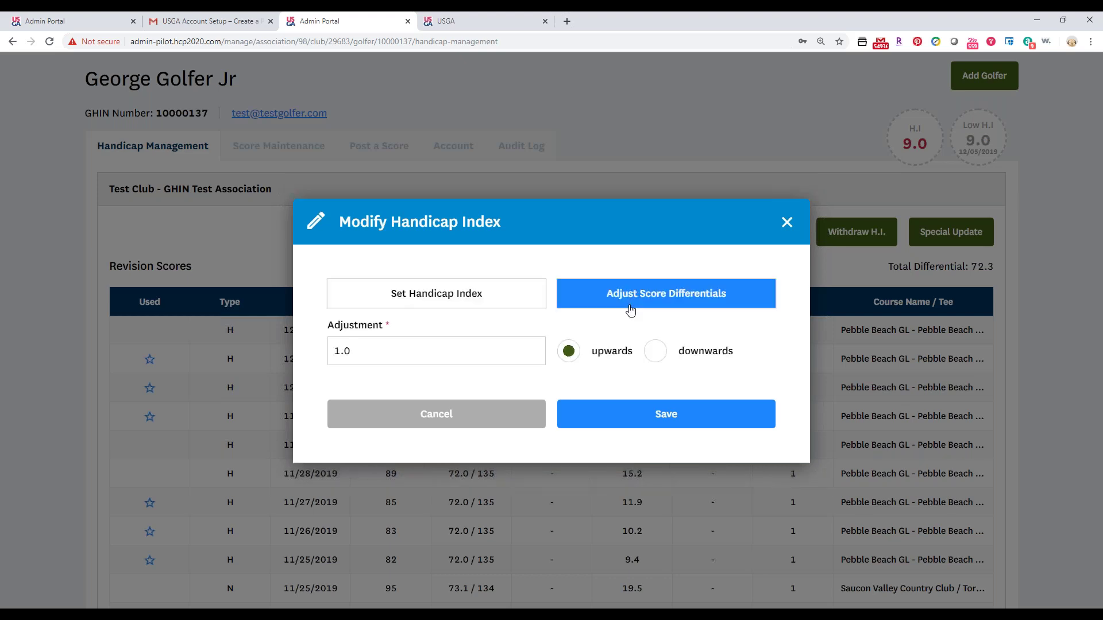
{"action": "left_click", "coordinate": [507, 343]}
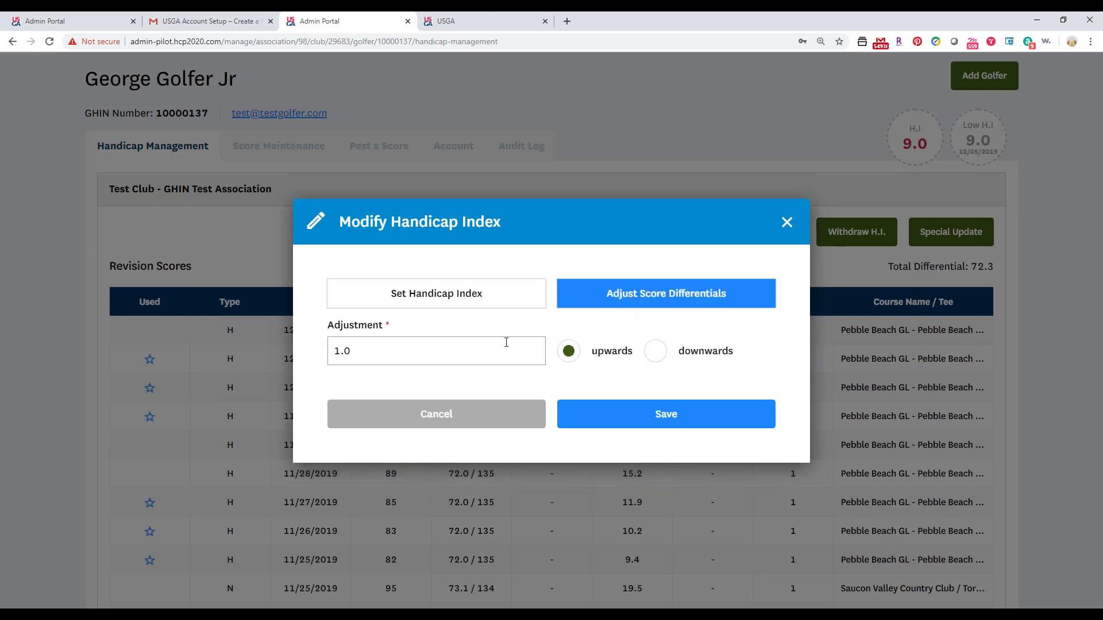
{"action": "left_click", "coordinate": [660, 357]}
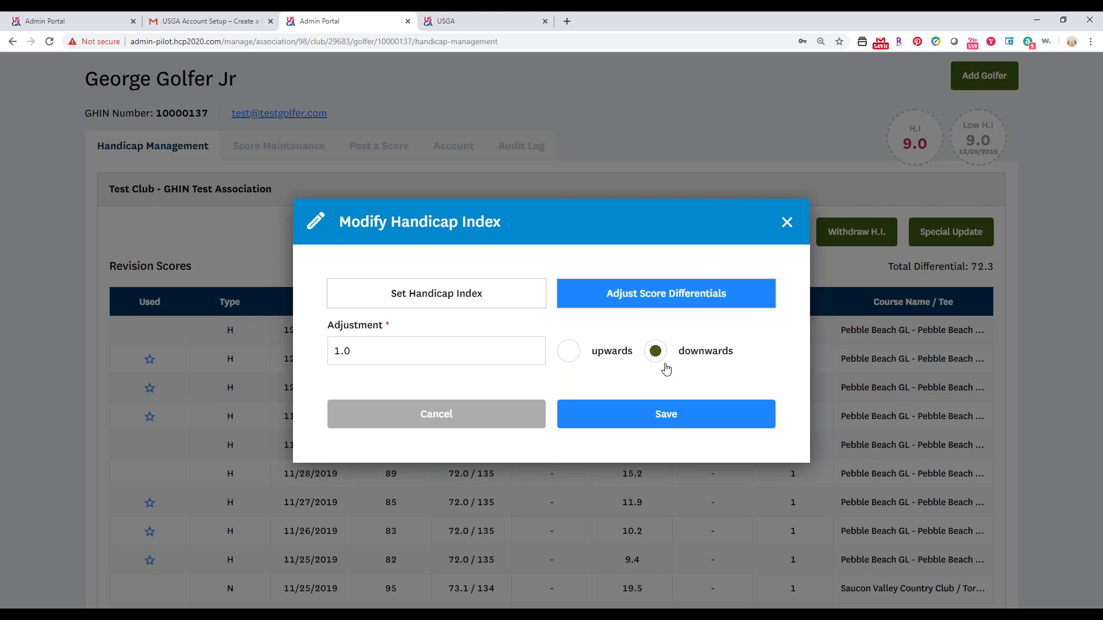
{"action": "left_click", "coordinate": [646, 422]}
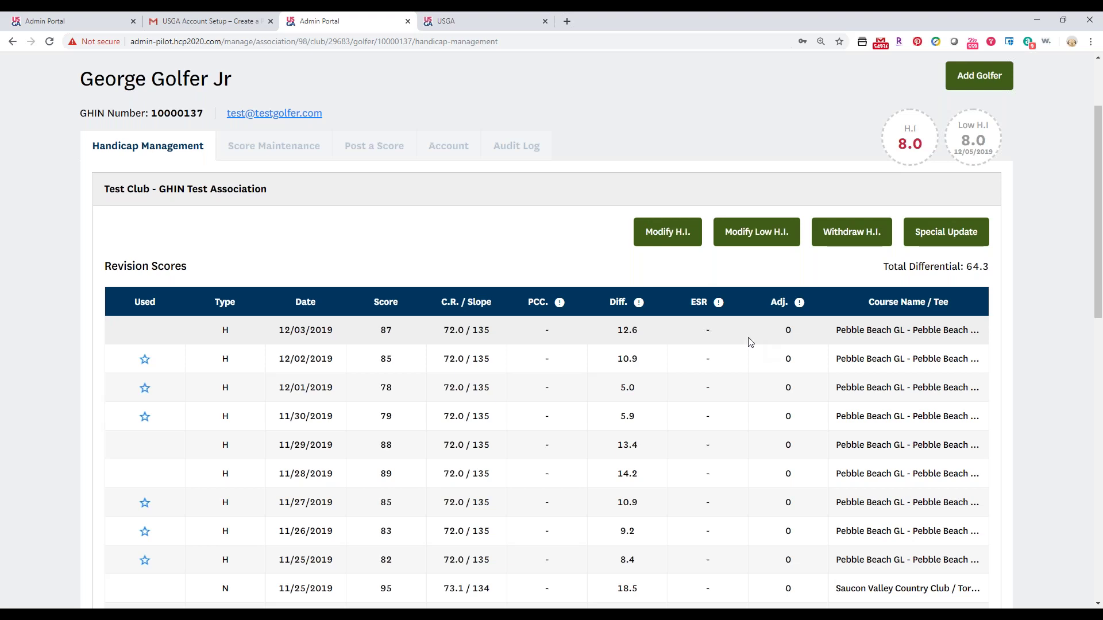
{"action": "left_click", "coordinate": [682, 224]}
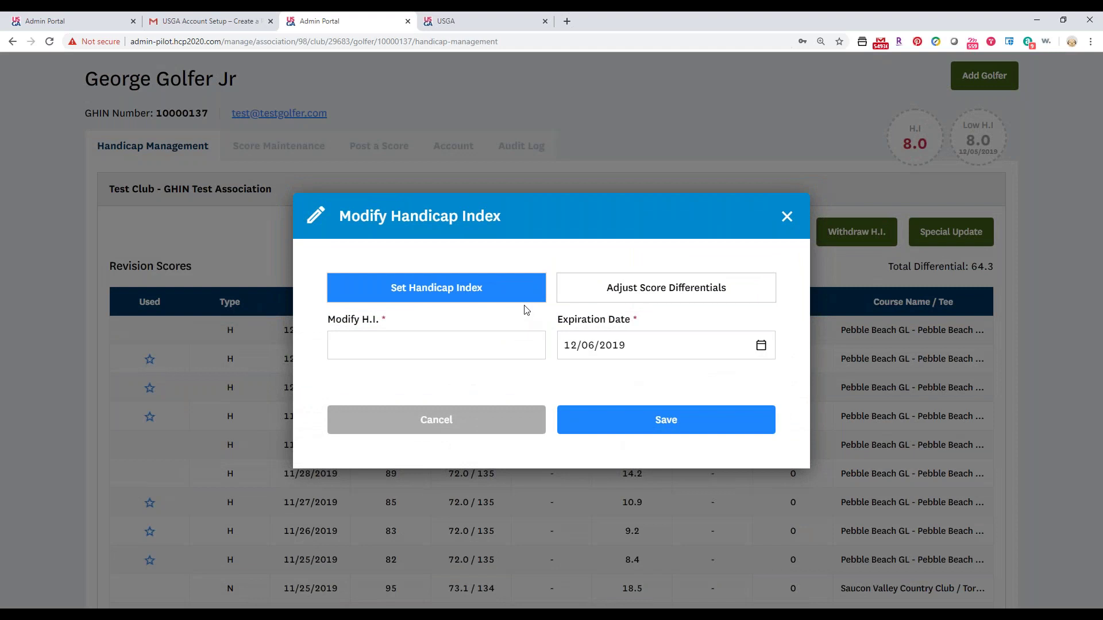
Save a Handicap Index modification of 12.0 expiring 12/31/2019.
{"action": "left_click", "coordinate": [366, 353]}
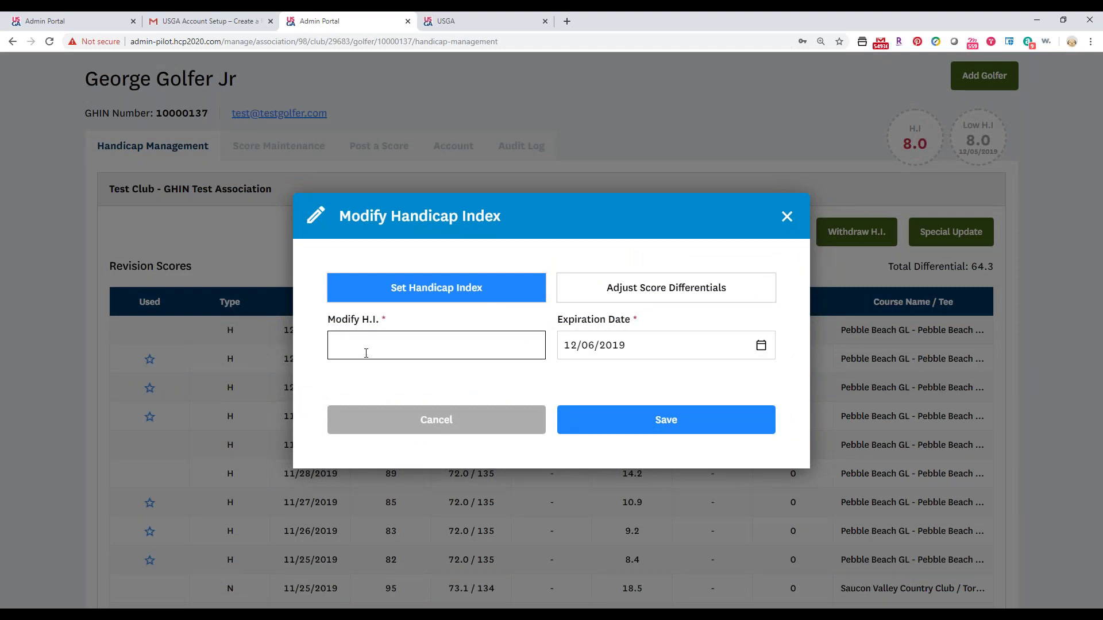
{"action": "type", "text": "14.0"}
{"action": "key", "text": "BackSpace"}
{"action": "key", "text": "BackSpace"}
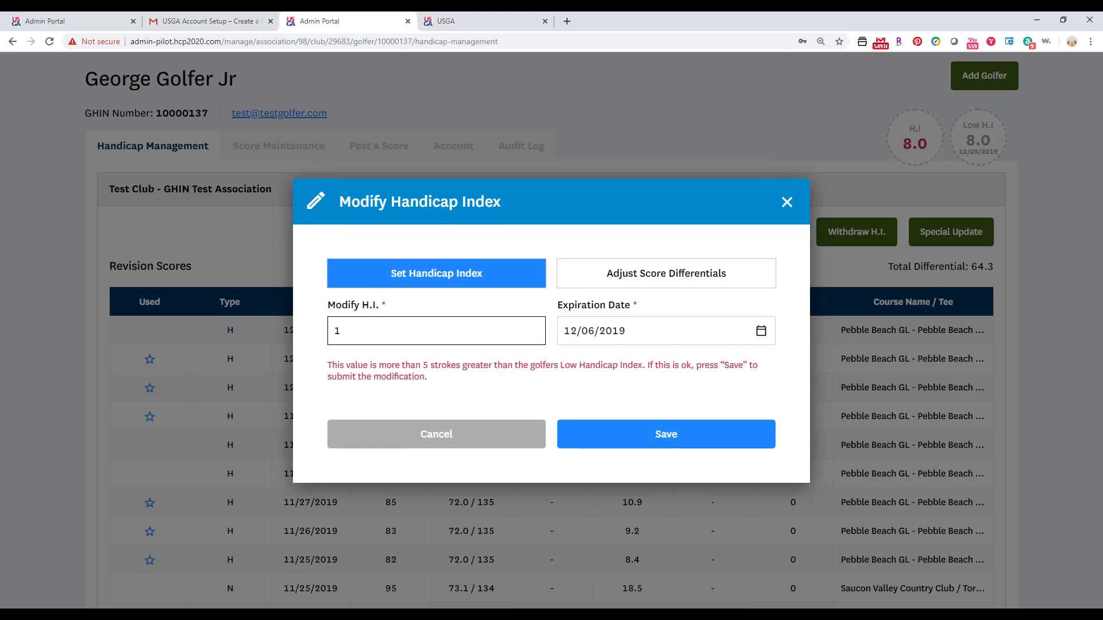
{"action": "type", "text": "2.0"}
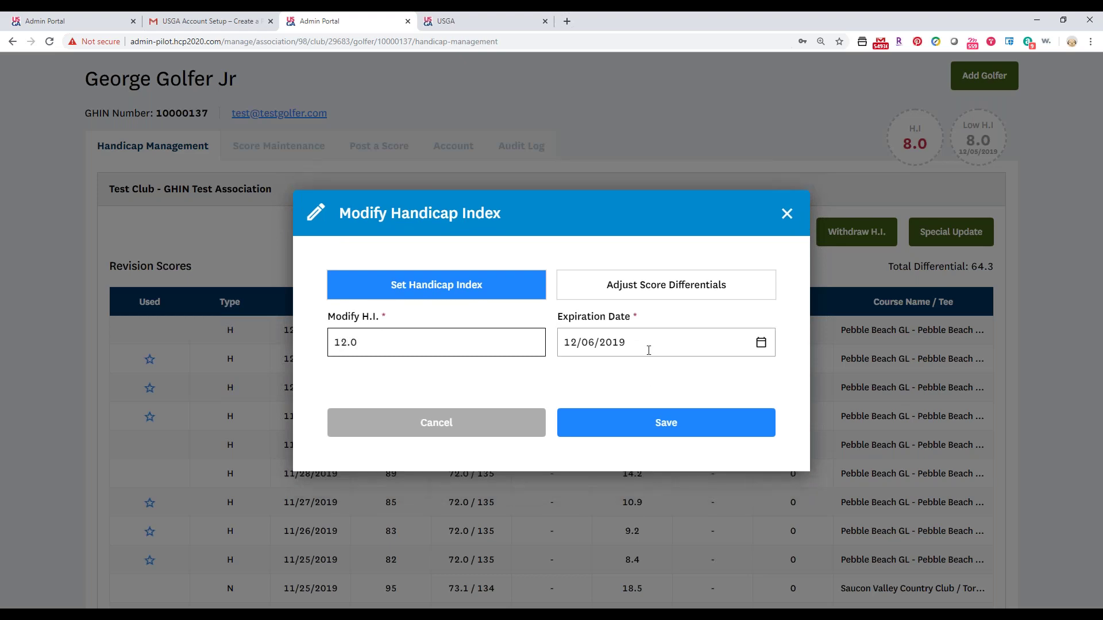
{"action": "left_click", "coordinate": [648, 349]}
{"action": "left_click", "coordinate": [621, 520]}
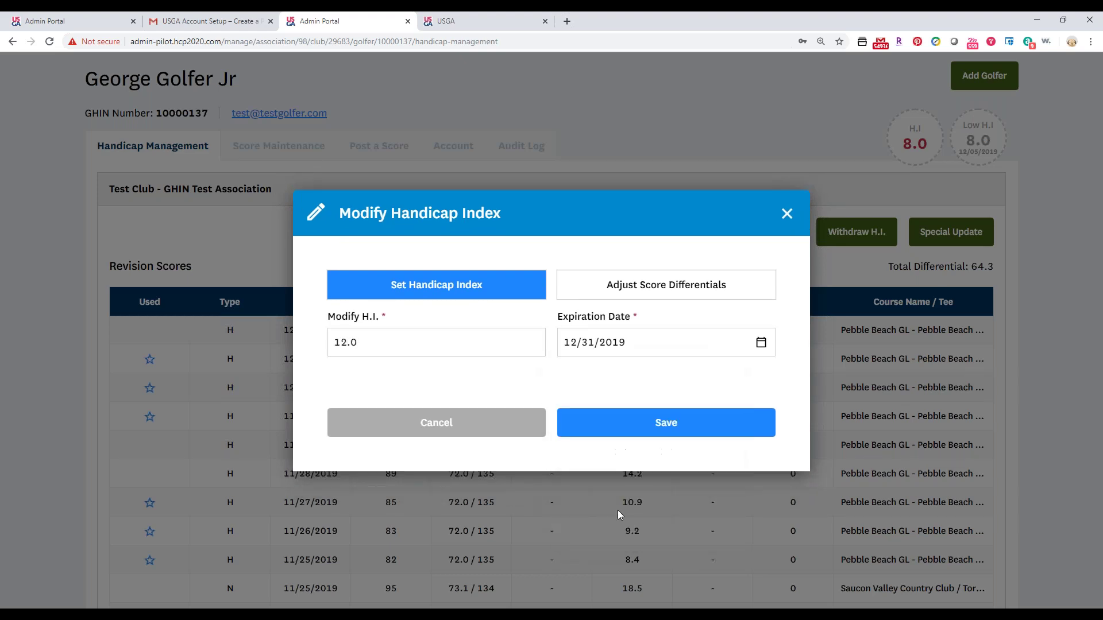
{"action": "left_click", "coordinate": [626, 434]}
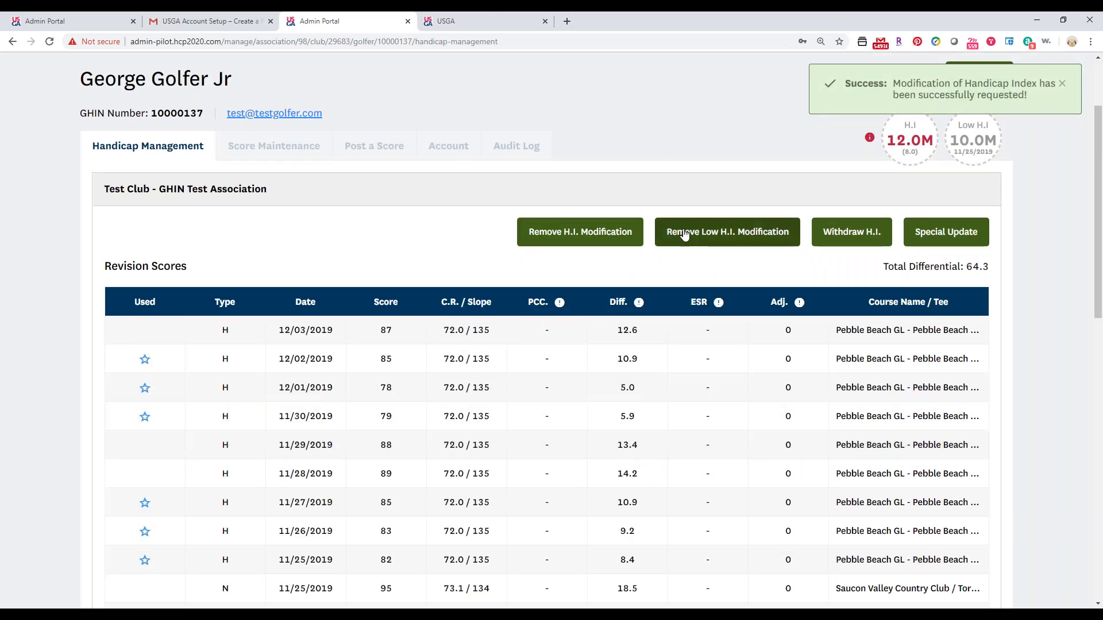
Remove the 12.0 Handicap Index modification, restoring H.I. and Low H.I. to 8.0.
{"action": "left_click", "coordinate": [623, 232]}
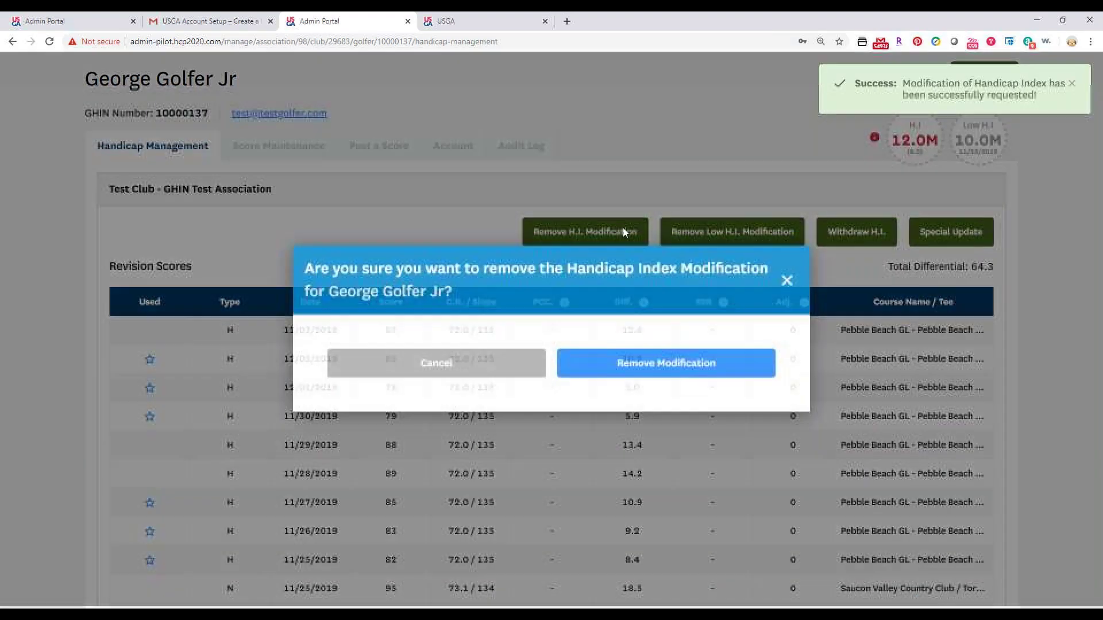
{"action": "left_click", "coordinate": [648, 363]}
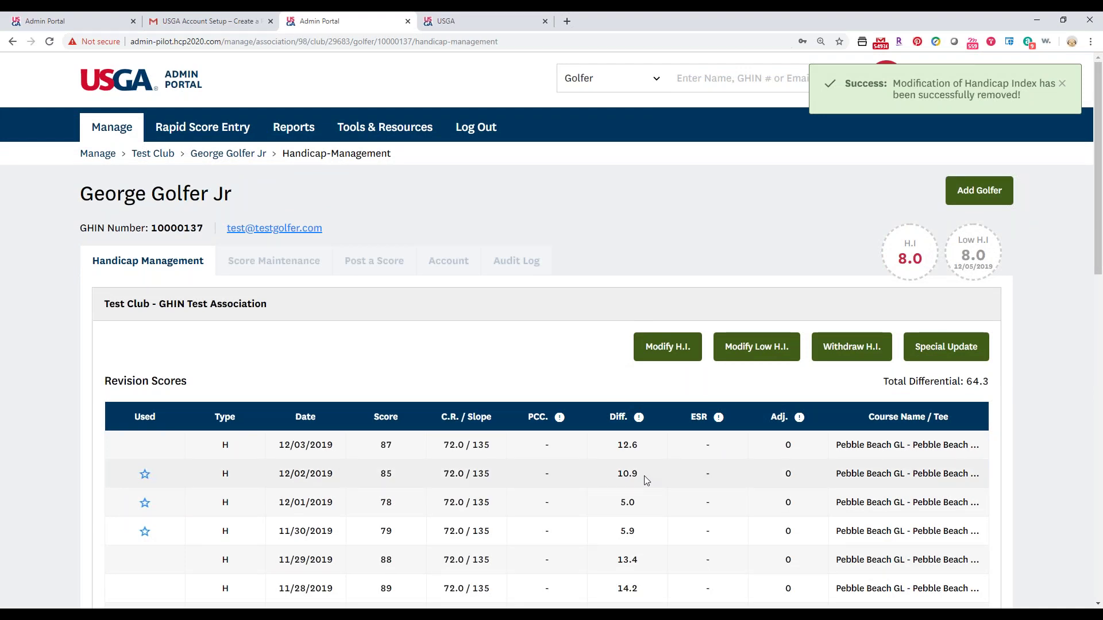
Dismiss the Set Low Handicap Index form and review Revision Scores totalling 64.3 differential.
{"action": "left_click", "coordinate": [740, 348]}
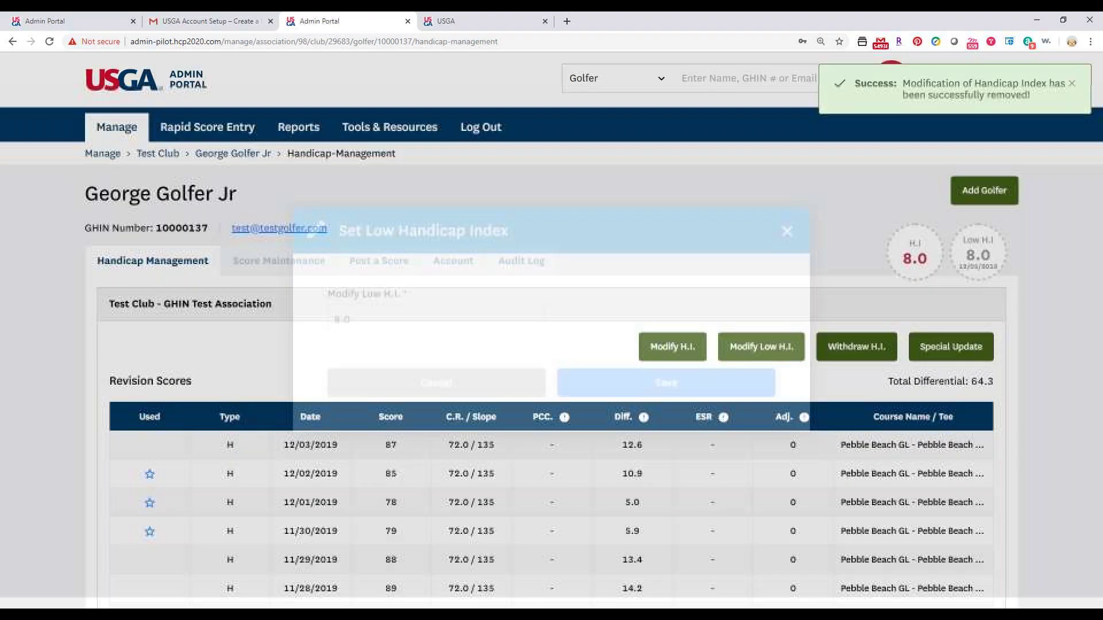
{"action": "left_click", "coordinate": [787, 243]}
{"action": "scroll", "coordinate": [805, 254], "scroll_direction": "down", "scroll_amount": 5}
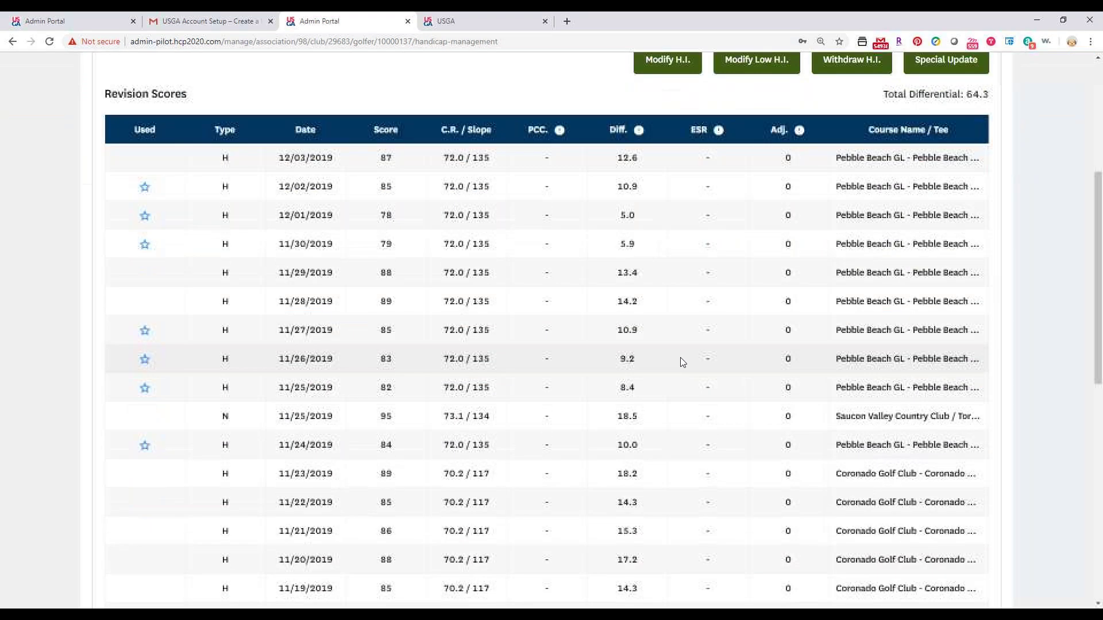
{"action": "scroll", "coordinate": [665, 377], "scroll_direction": "down", "scroll_amount": 5}
{"action": "scroll", "coordinate": [615, 412], "scroll_direction": "up", "scroll_amount": 10}
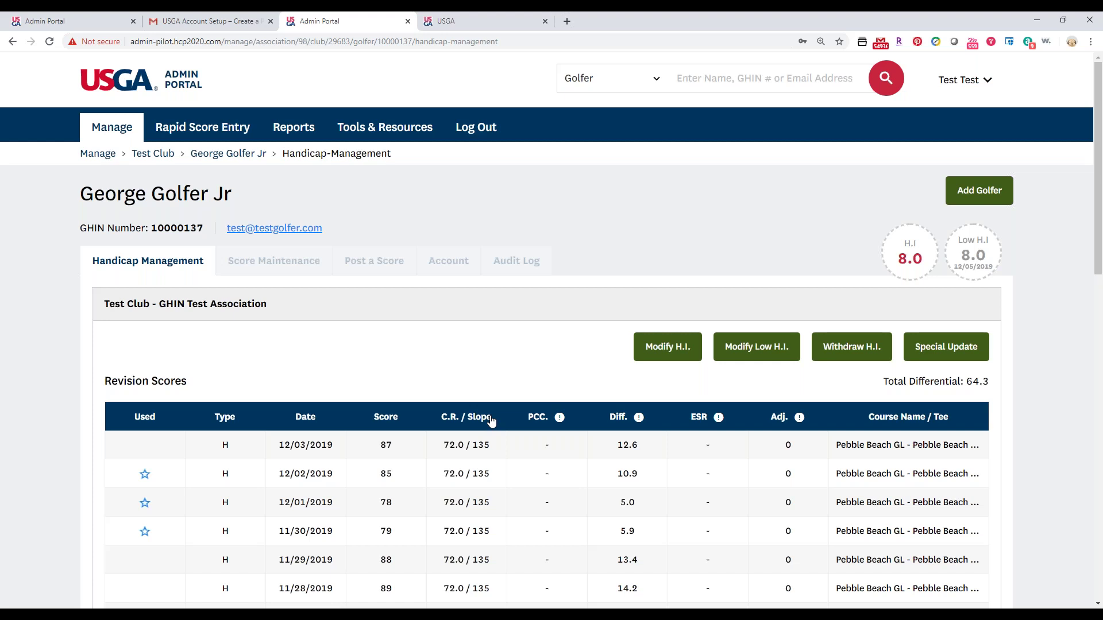
In Score Maintenance, view and close the Score Edit Log for the 12/03/2019 score of 87.
{"action": "left_click", "coordinate": [285, 279]}
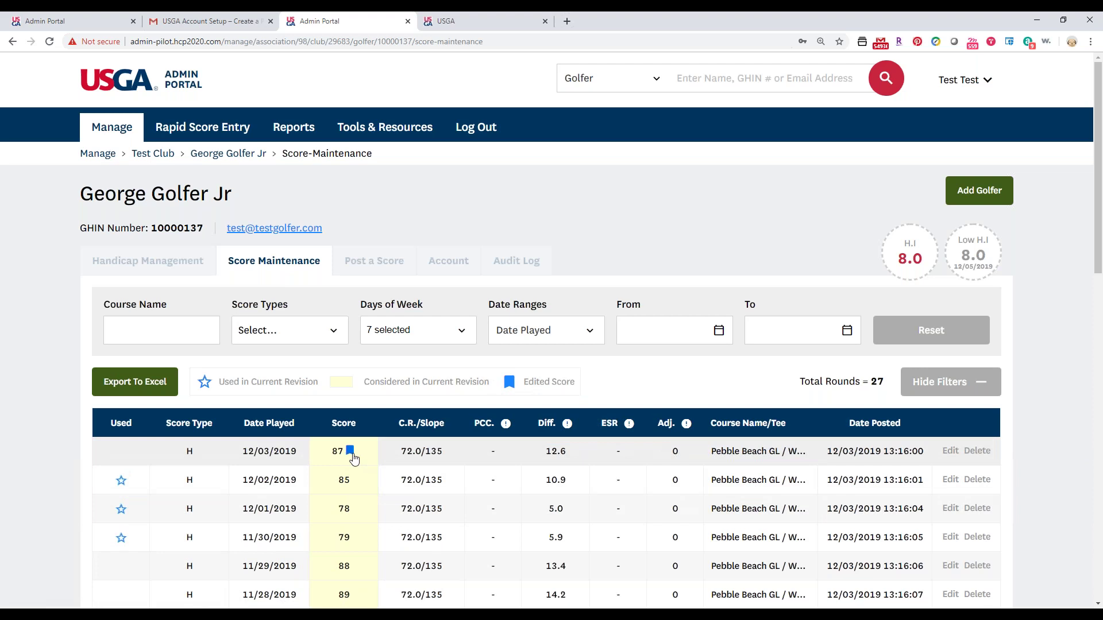
{"action": "left_click", "coordinate": [350, 452]}
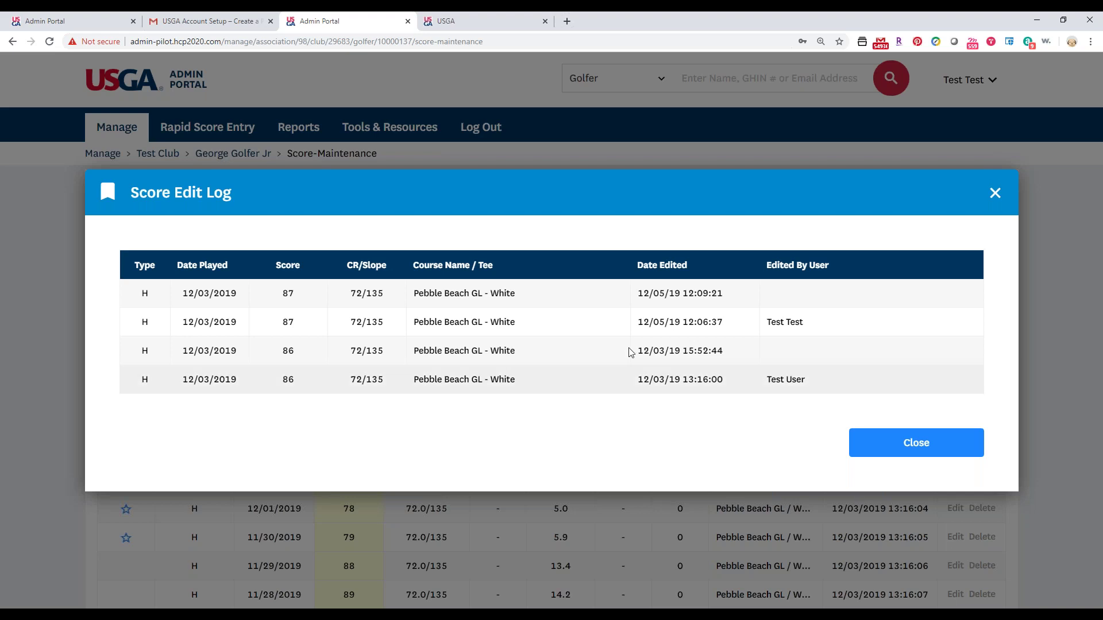
{"action": "left_click", "coordinate": [995, 193]}
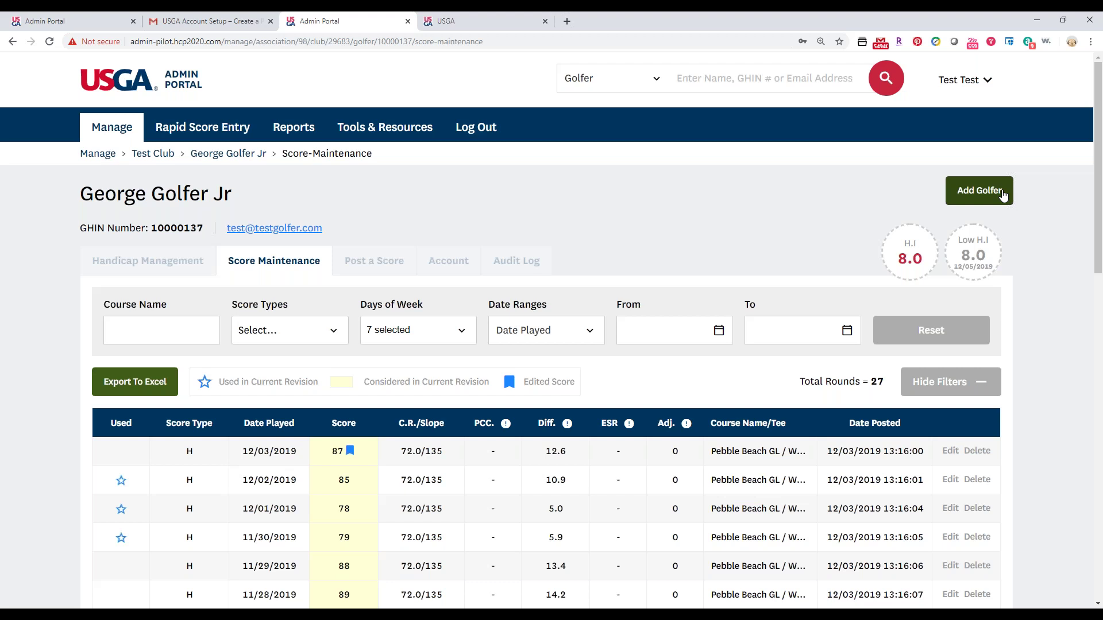
Go to Rapid Score Entry from the top navigation bar.
{"action": "left_click", "coordinate": [225, 136]}
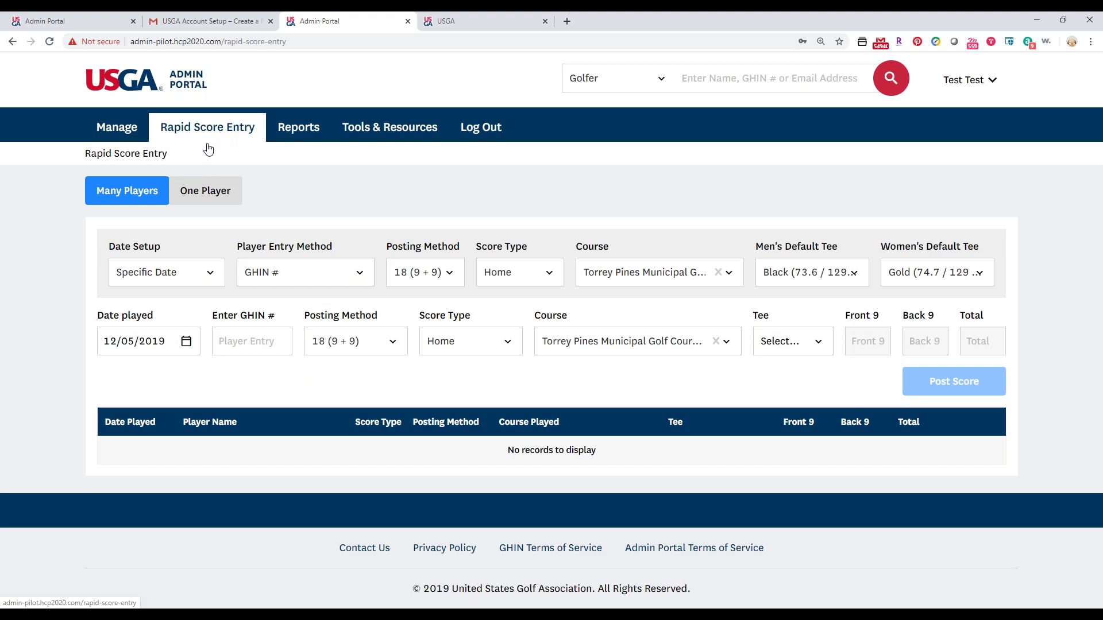
{"action": "left_click", "coordinate": [199, 191]}
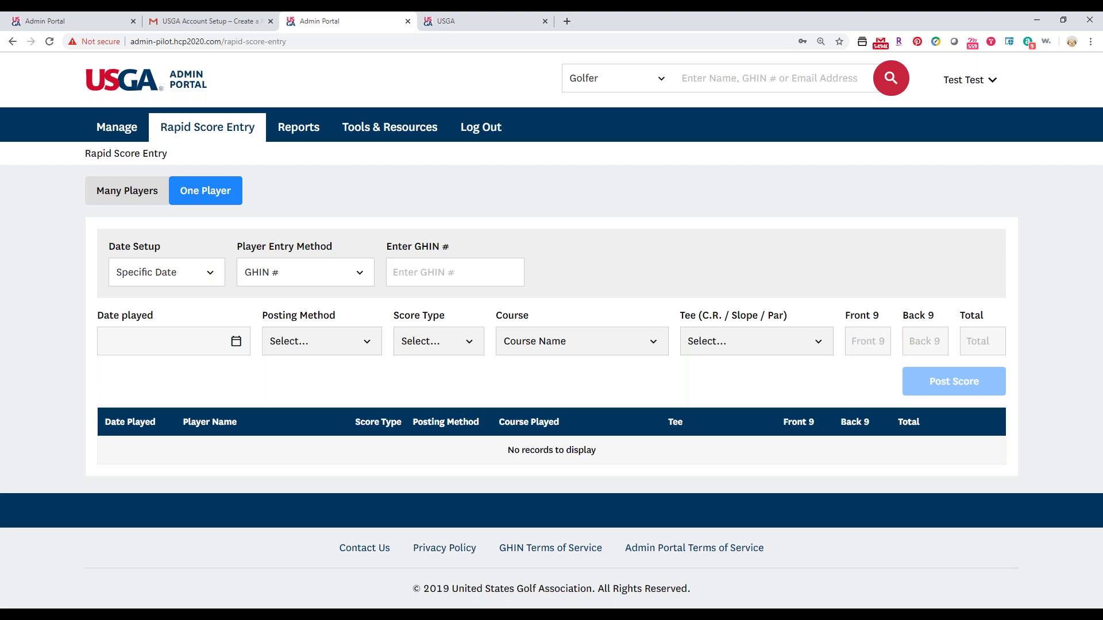
{"action": "left_click", "coordinate": [120, 194]}
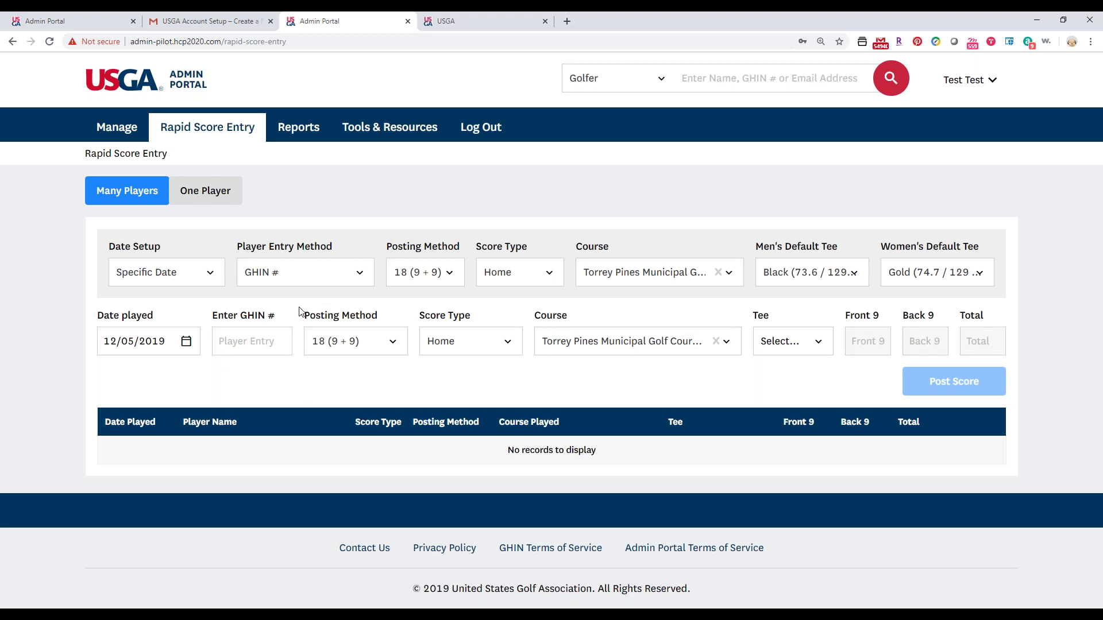
Set the defaults to Specific Date, 18 Total posting and Away score type.
{"action": "left_click", "coordinate": [151, 276]}
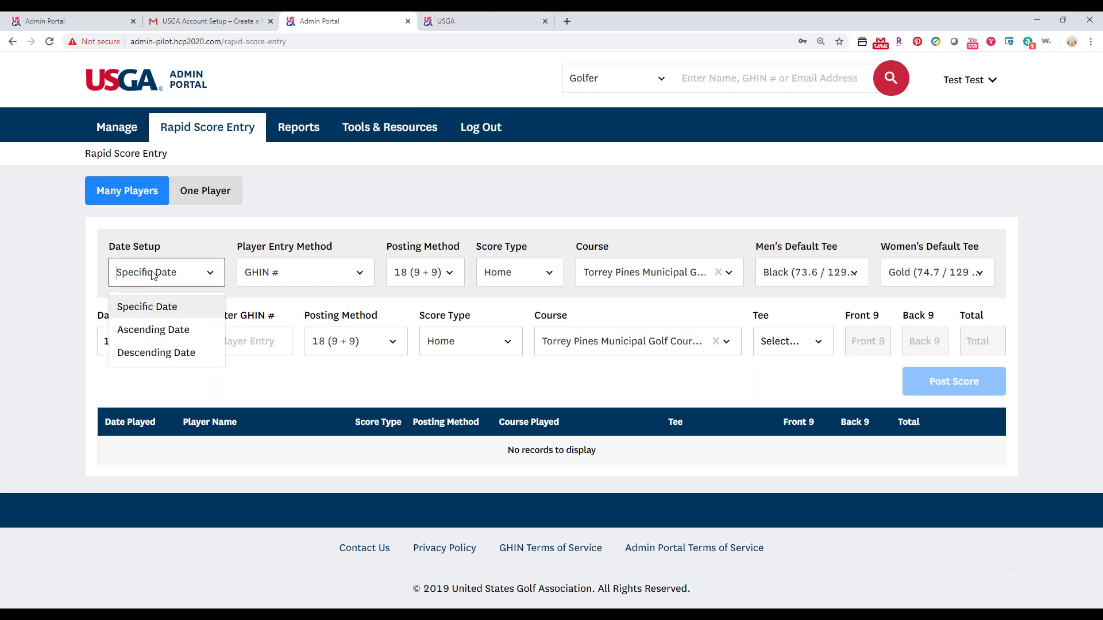
{"action": "left_click", "coordinate": [149, 306]}
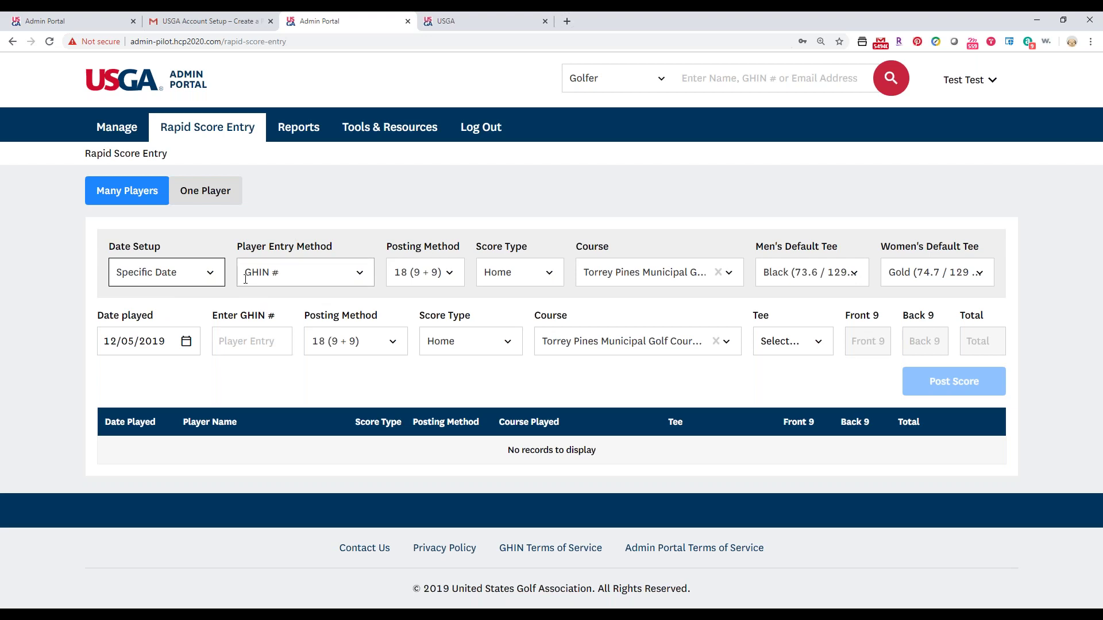
{"action": "left_click", "coordinate": [437, 273]}
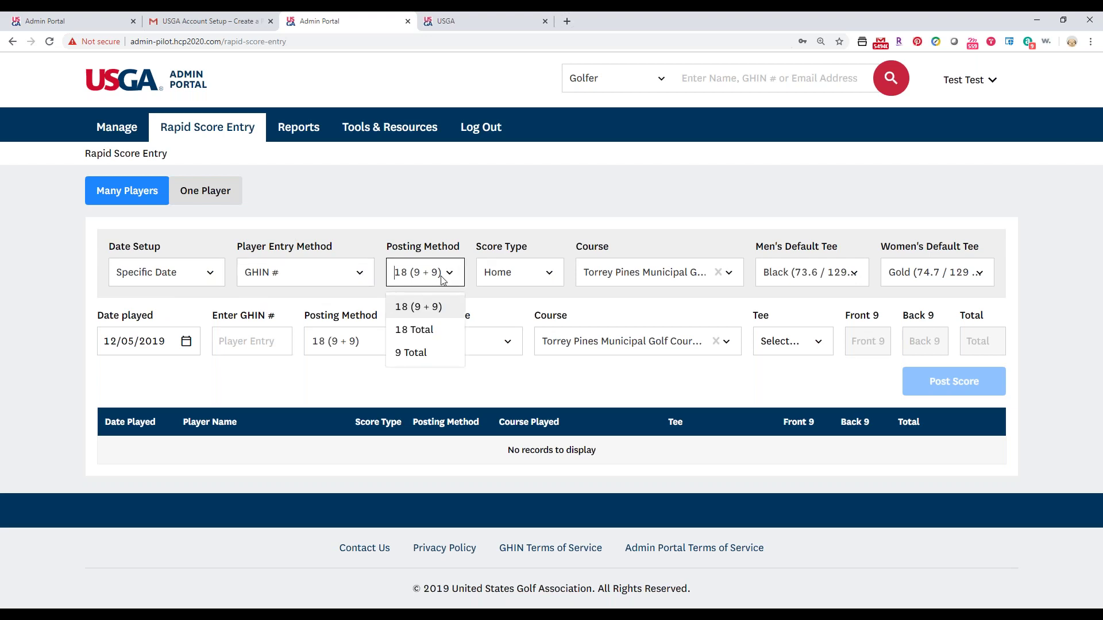
{"action": "left_click", "coordinate": [433, 330]}
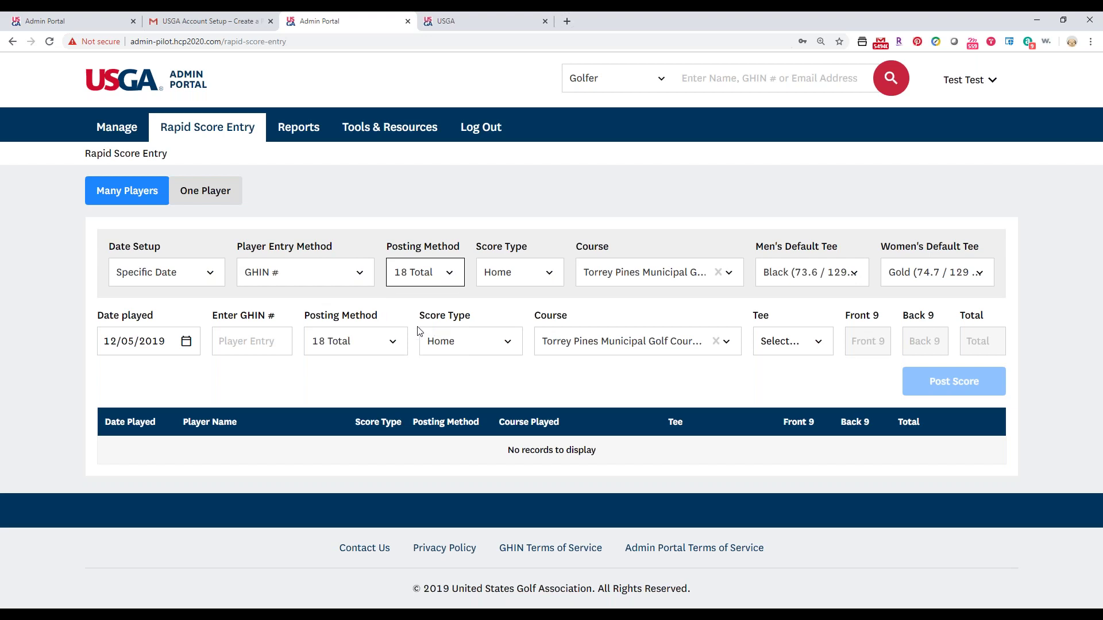
{"action": "left_click", "coordinate": [524, 253]}
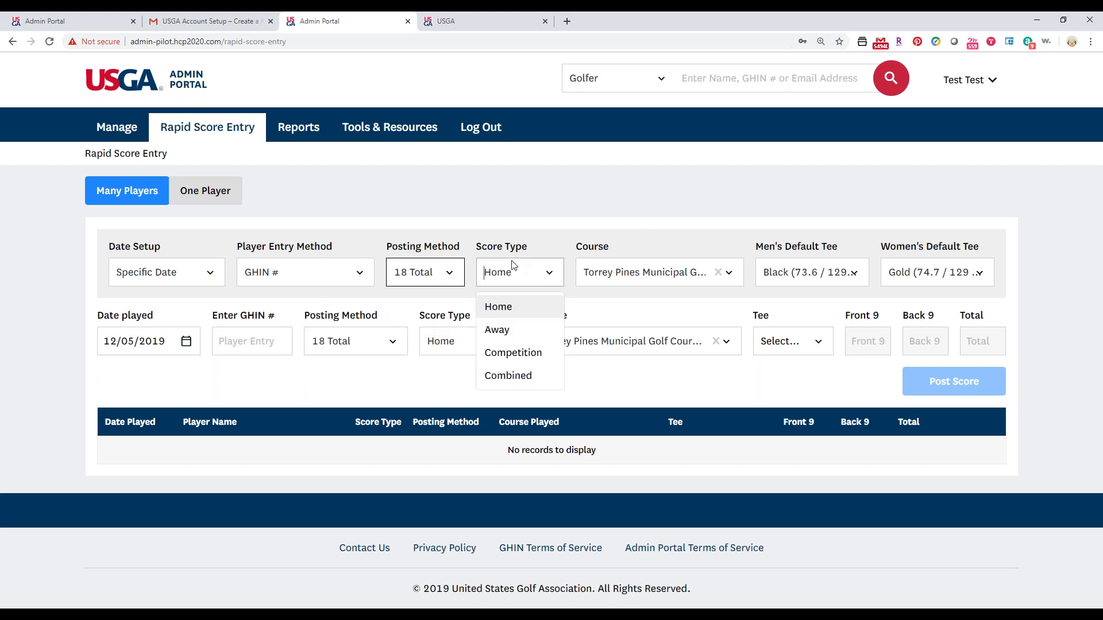
{"action": "left_click", "coordinate": [501, 332]}
Make Pebble Beach GL the default course with Blue men's and Red women's tees.
{"action": "left_click", "coordinate": [653, 268]}
{"action": "type", "text": "peb"}
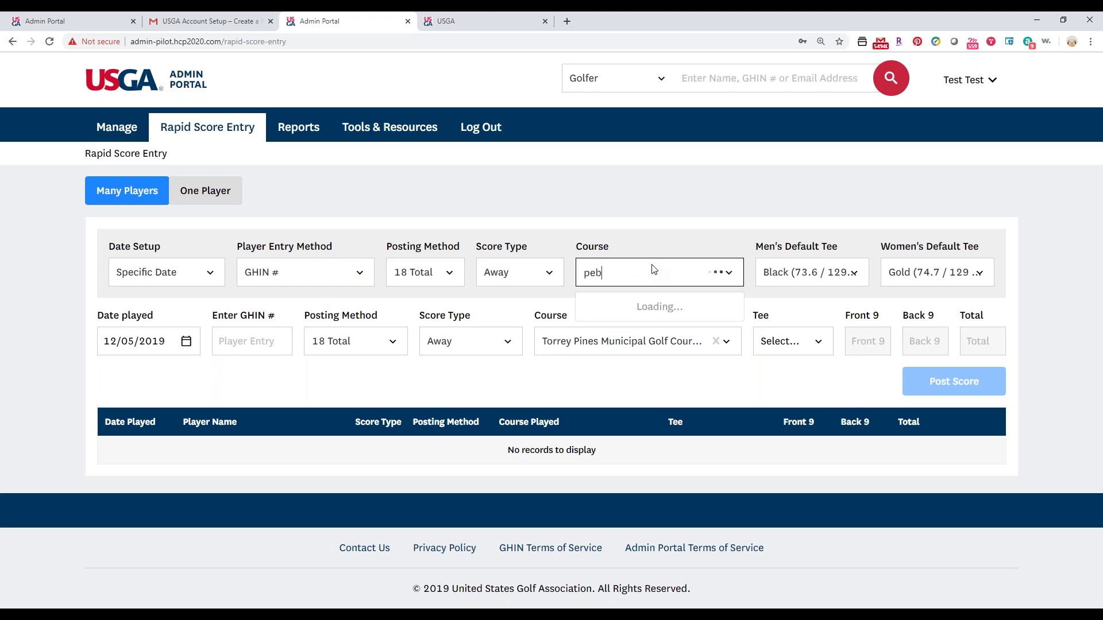
{"action": "type", "text": "ble bea"}
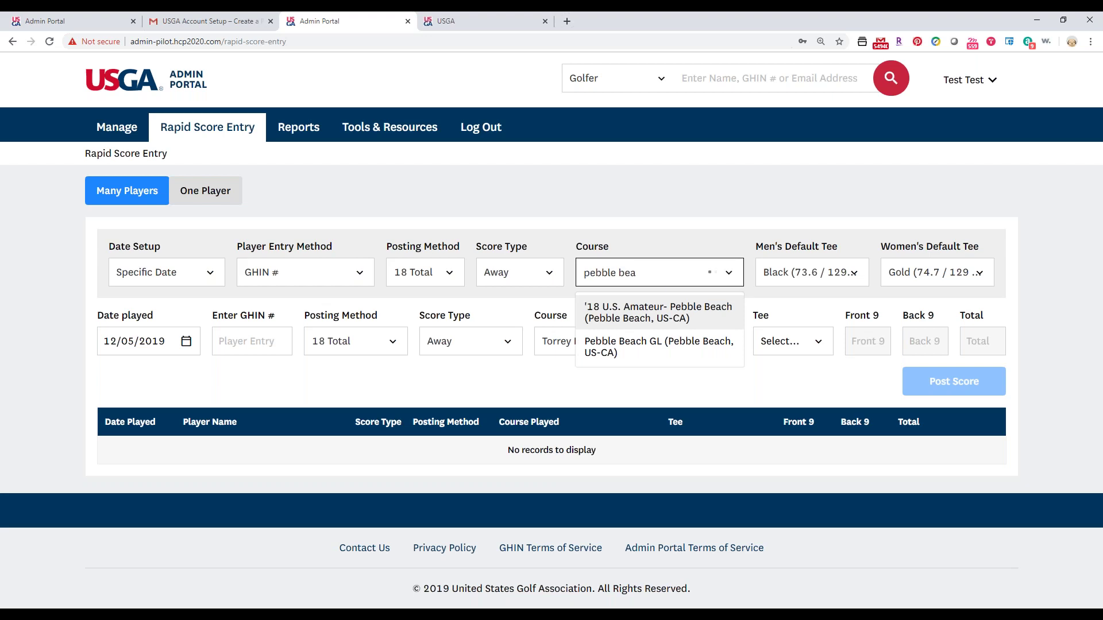
{"action": "left_click", "coordinate": [633, 344]}
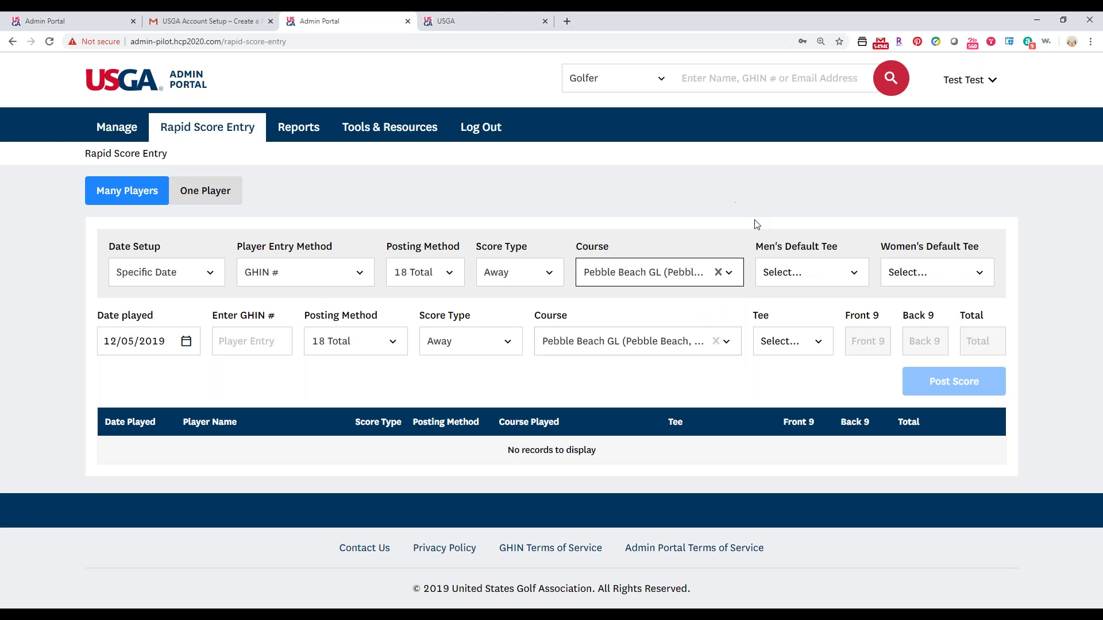
{"action": "left_click", "coordinate": [787, 275]}
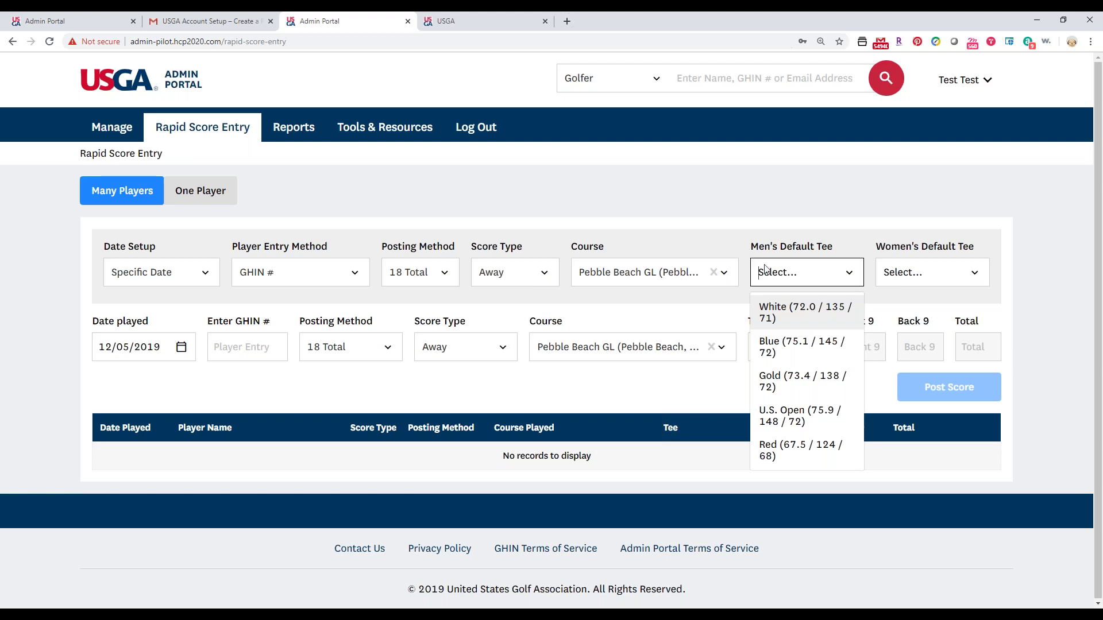
{"action": "left_click", "coordinate": [777, 355]}
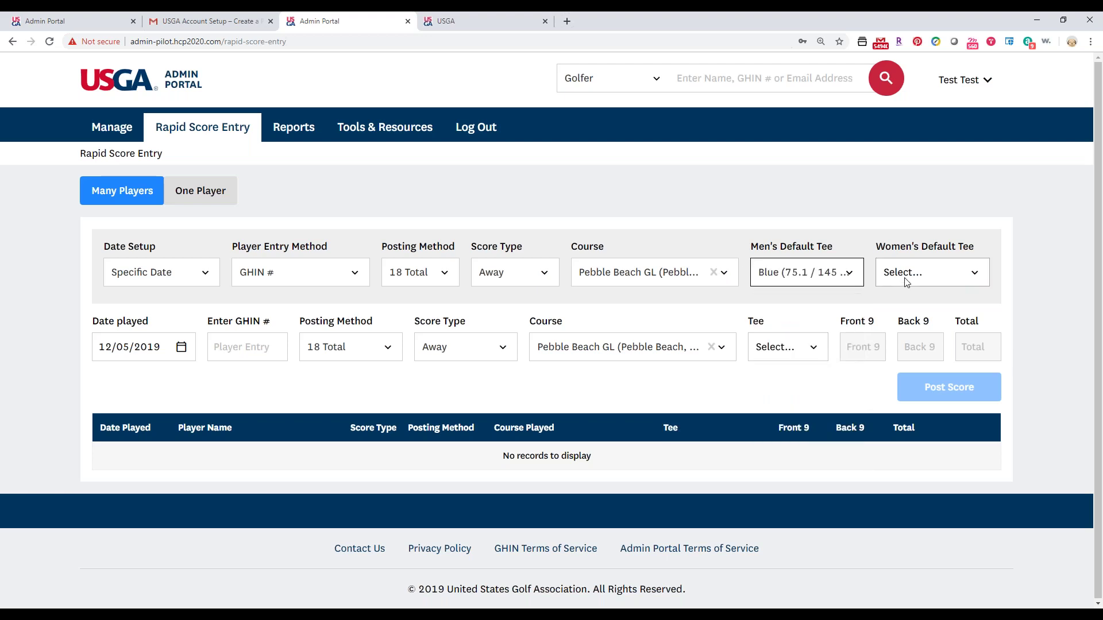
{"action": "left_click", "coordinate": [904, 280]}
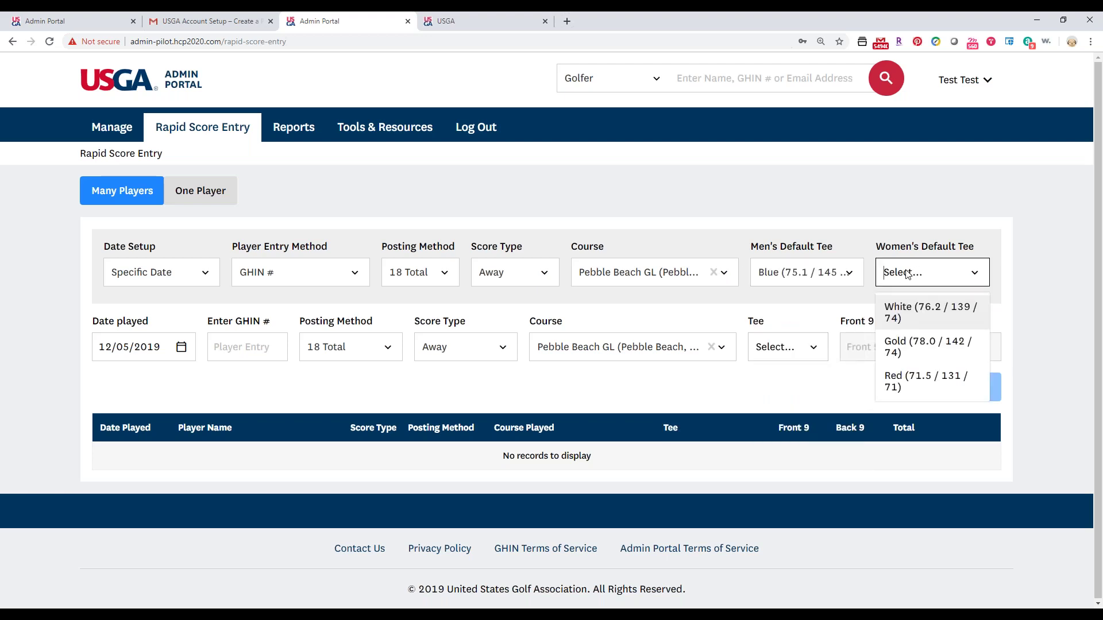
{"action": "left_click", "coordinate": [894, 379]}
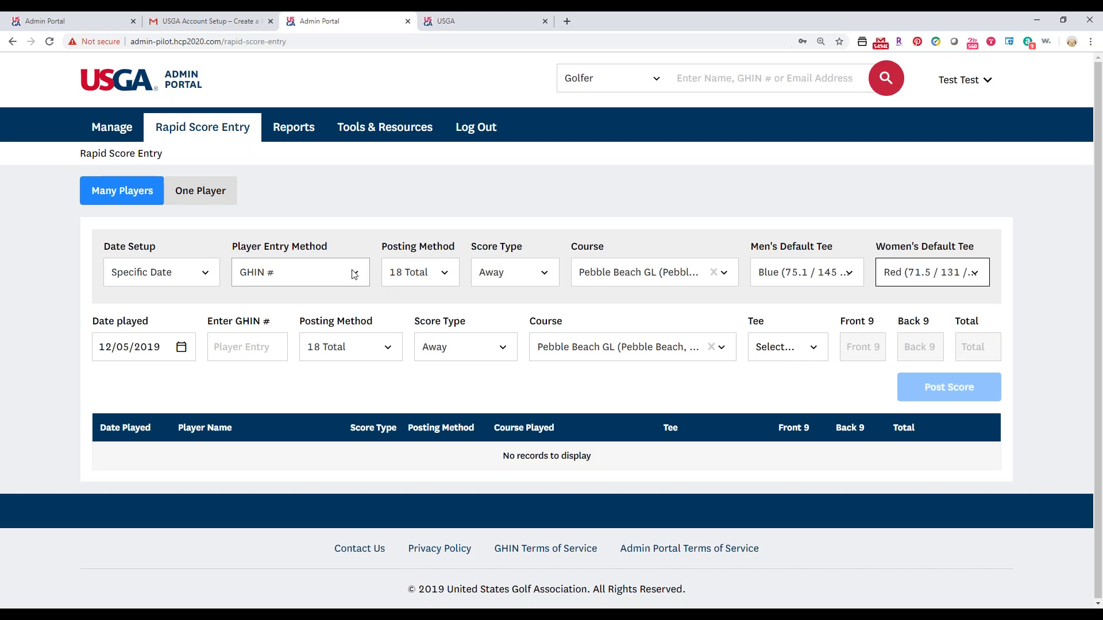
Post an 18-hole total of 88 for the first golfer, entered by GHIN number.
{"action": "left_click", "coordinate": [215, 352]}
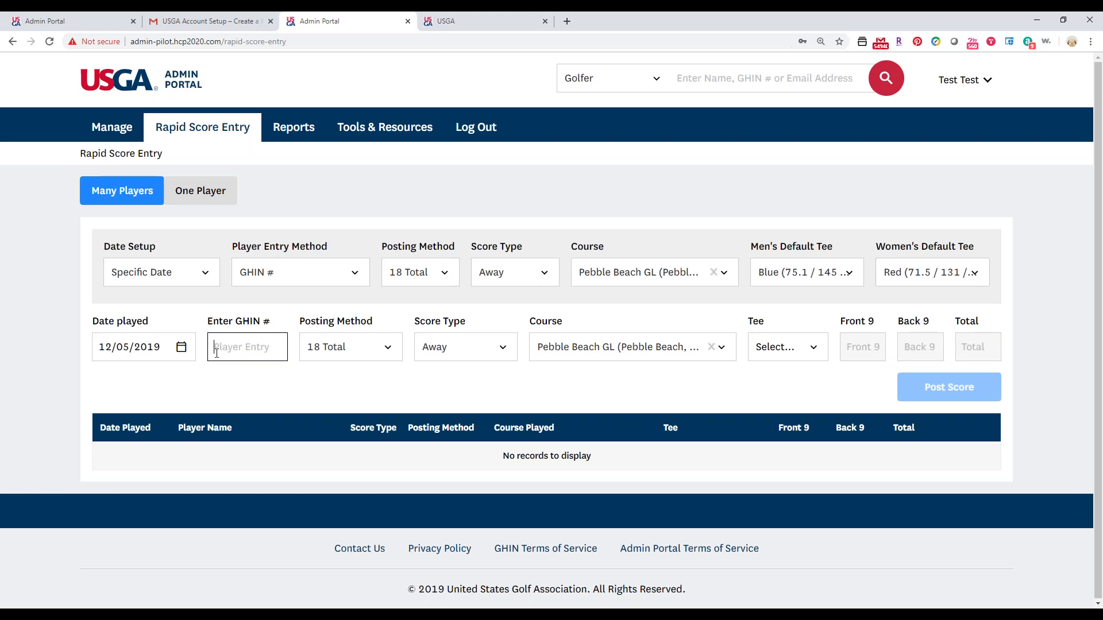
{"action": "type", "text": "10000113"}
{"action": "left_click", "coordinate": [242, 384]}
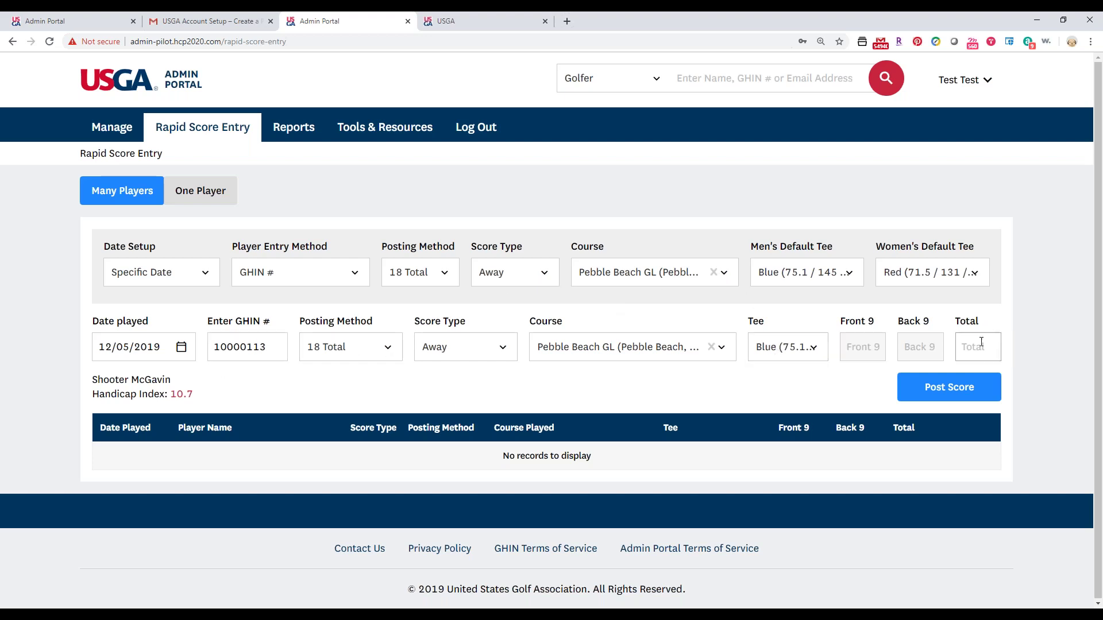
{"action": "left_click", "coordinate": [981, 343]}
{"action": "type", "text": "88"}
{"action": "left_click", "coordinate": [977, 388]}
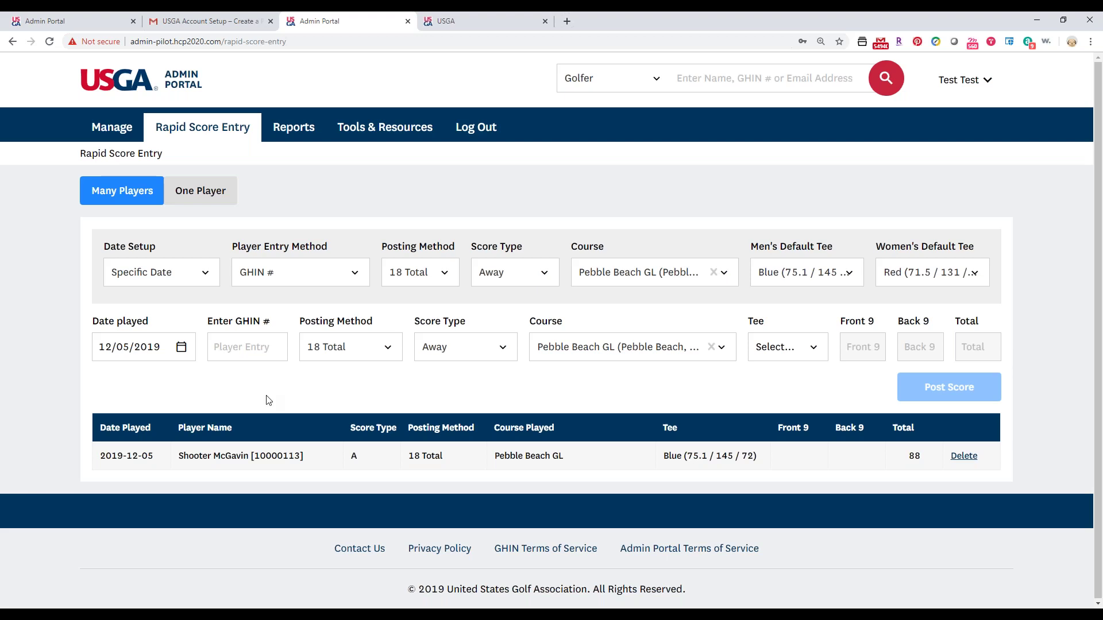
Post a total of 97 for a second golfer by GHIN number, then switch to One Player mode.
{"action": "left_click", "coordinate": [224, 348]}
{"action": "type", "text": "3081986"}
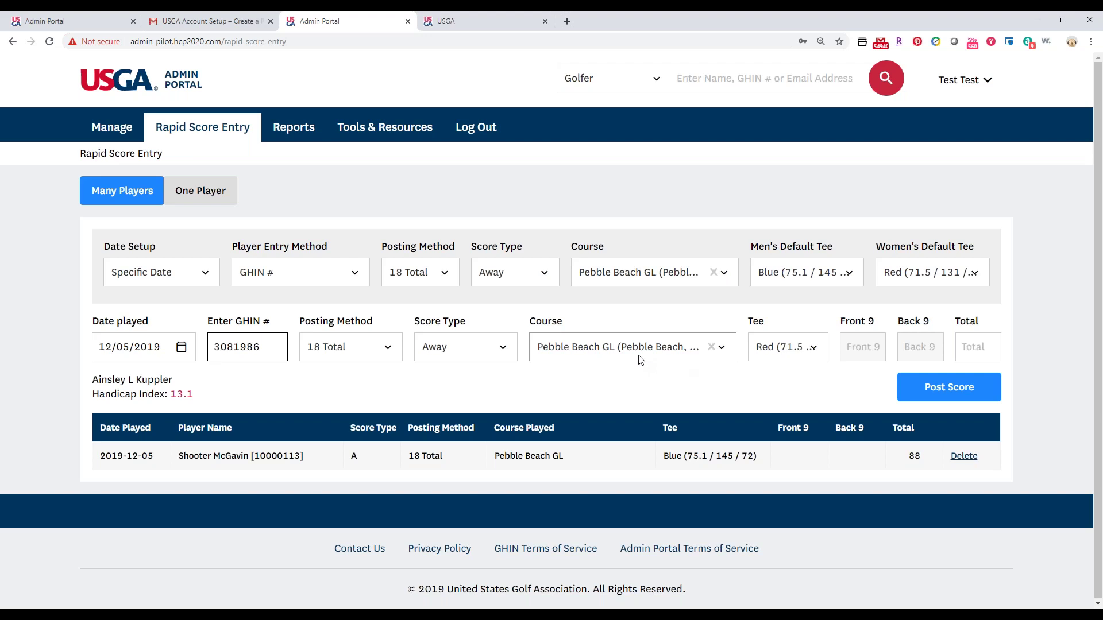
{"action": "left_click", "coordinate": [978, 349]}
{"action": "type", "text": "97"}
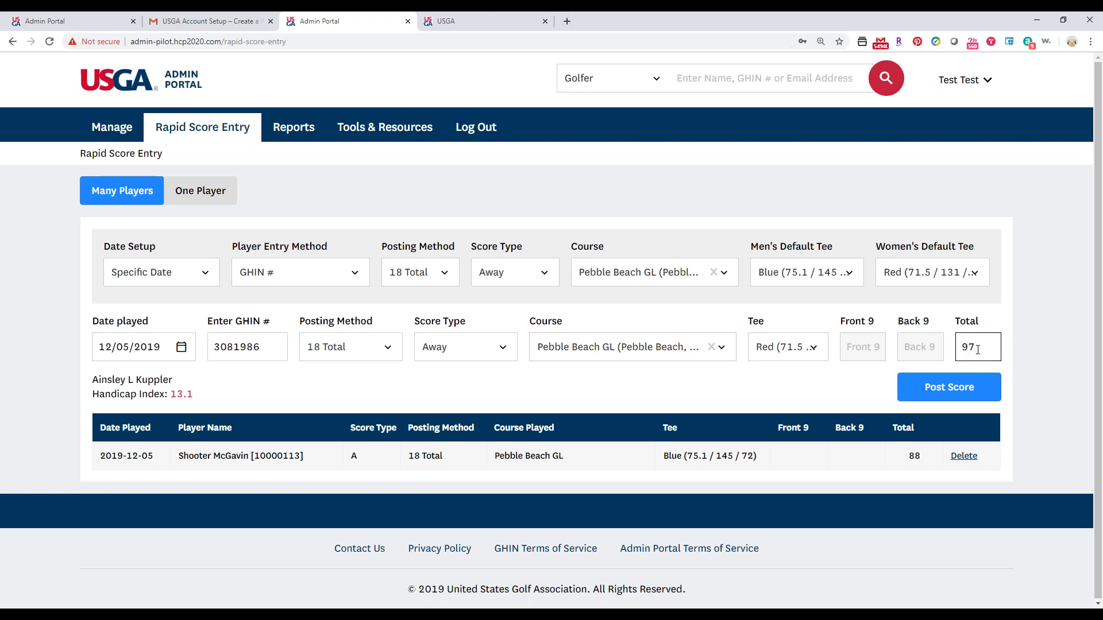
{"action": "left_click", "coordinate": [971, 388]}
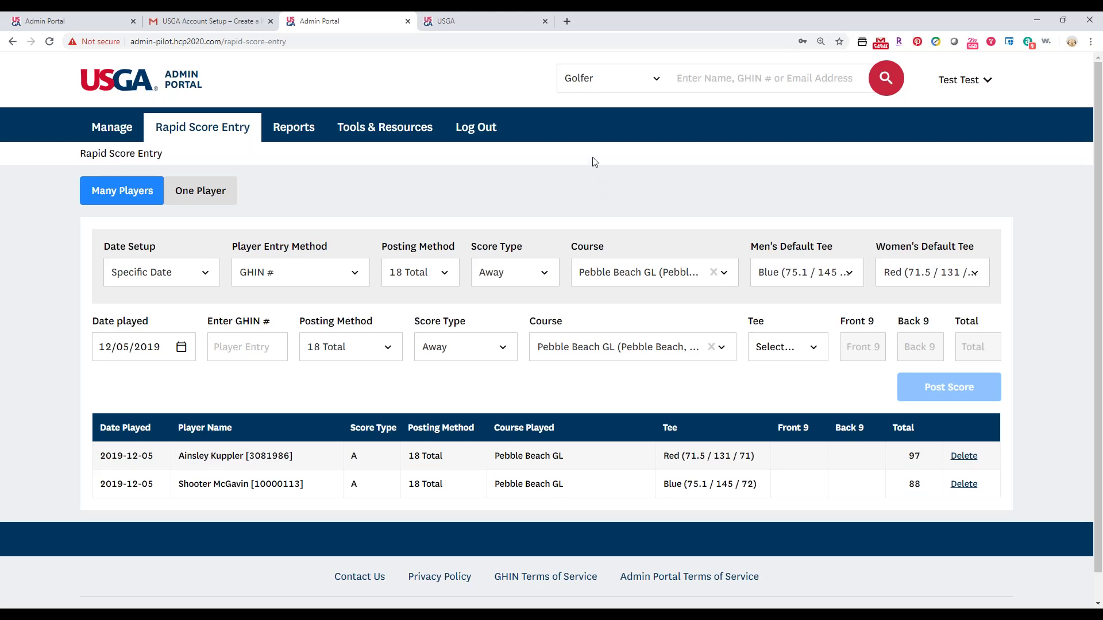
{"action": "left_click", "coordinate": [194, 196]}
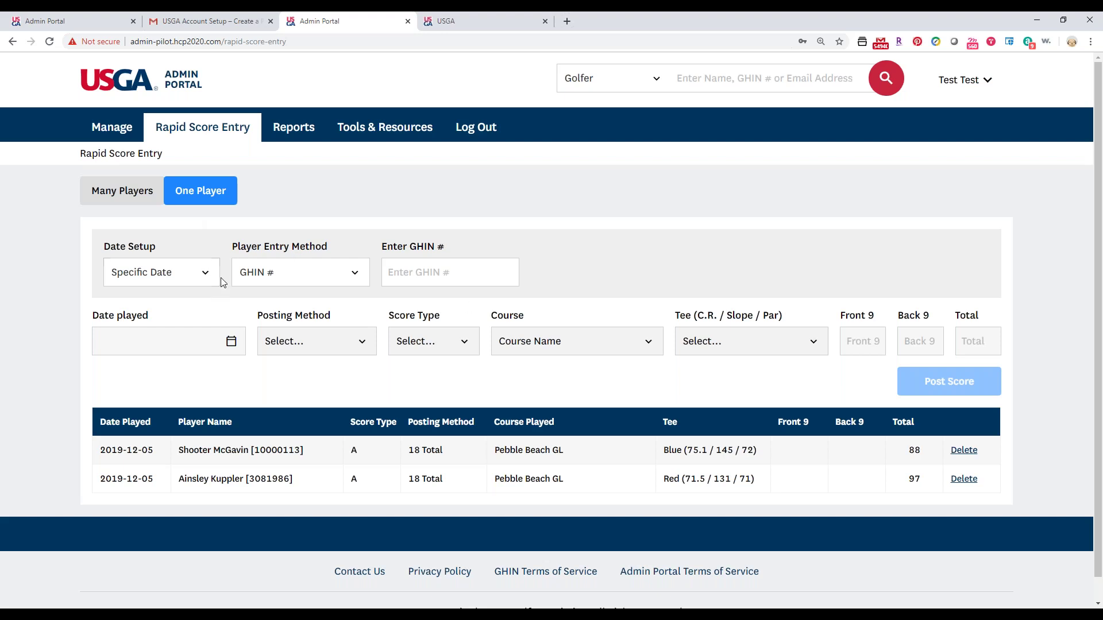
Enter the golfer's GHIN number with Front 9 score 56 and Back 9 score 54.
{"action": "left_click", "coordinate": [418, 276]}
{"action": "type", "text": "3081986"}
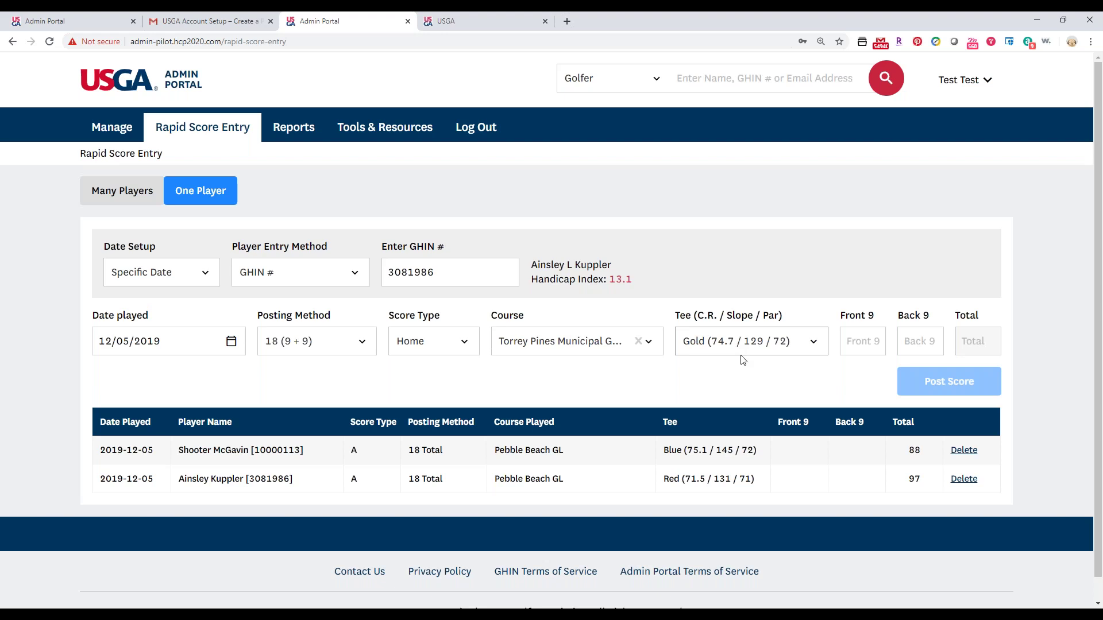
{"action": "left_click", "coordinate": [862, 348]}
{"action": "type", "text": "56"}
{"action": "key", "text": "Tab"}
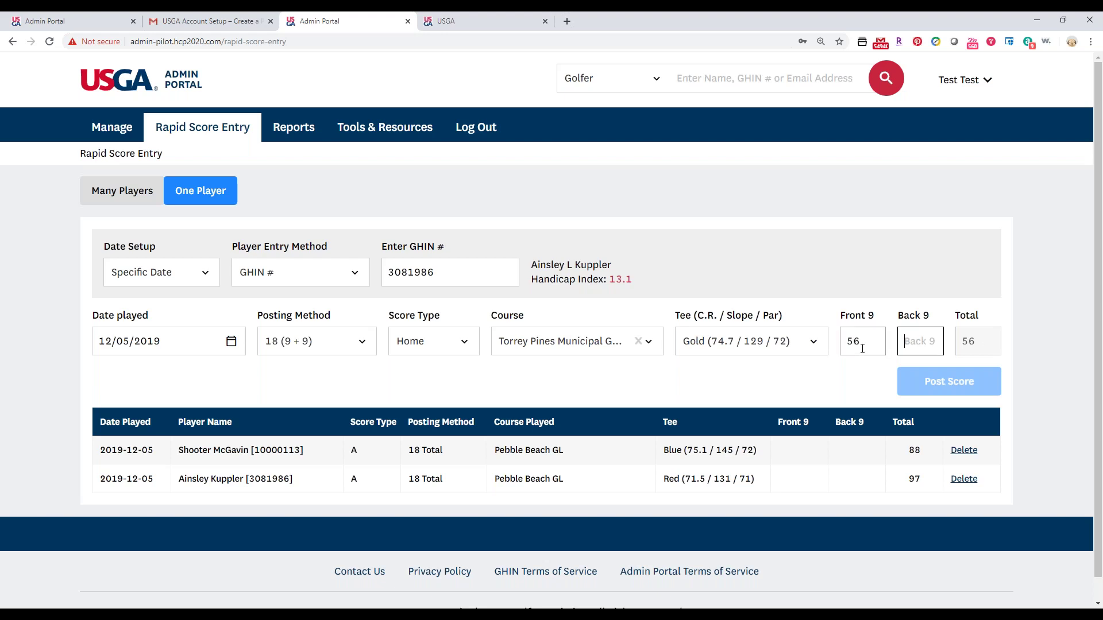
{"action": "type", "text": "54"}
Choose Torrey Pines Municipal Golf Course - North from the Silver tee and post the 56/54 score.
{"action": "left_click", "coordinate": [575, 345]}
{"action": "left_click", "coordinate": [591, 343]}
{"action": "type", "text": "torryey"}
{"action": "key", "text": "BackSpace"}
{"action": "key", "text": "BackSpace"}
{"action": "key", "text": "BackSpace"}
{"action": "key", "text": "BackSpace"}
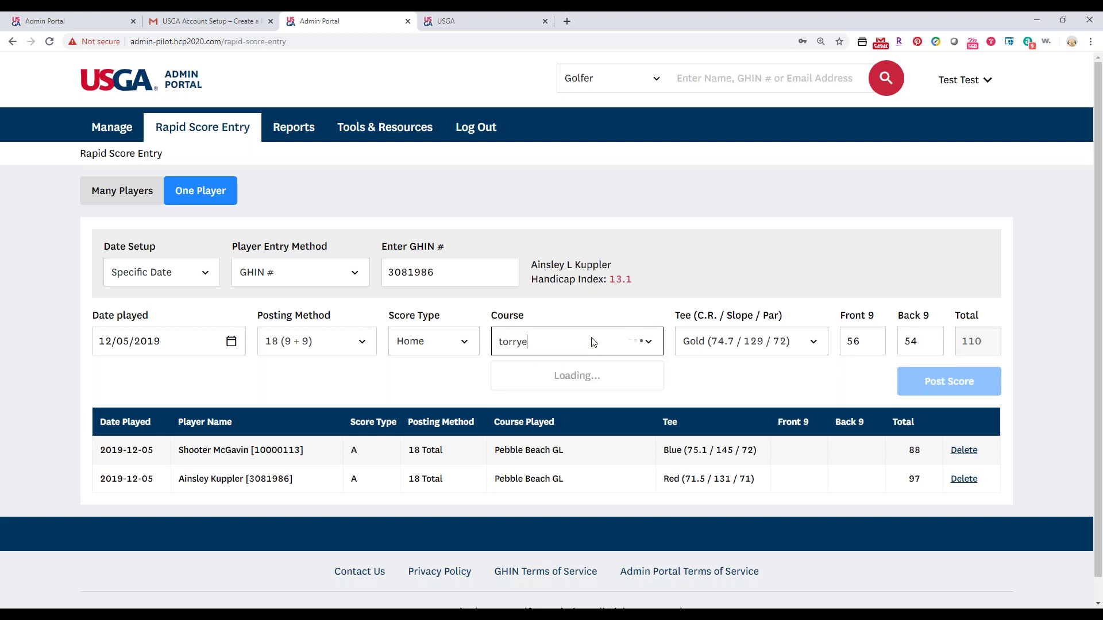
{"action": "type", "text": "w"}
{"action": "key", "text": "BackSpace"}
{"action": "type", "text": "ey Pines Municipal G..."}
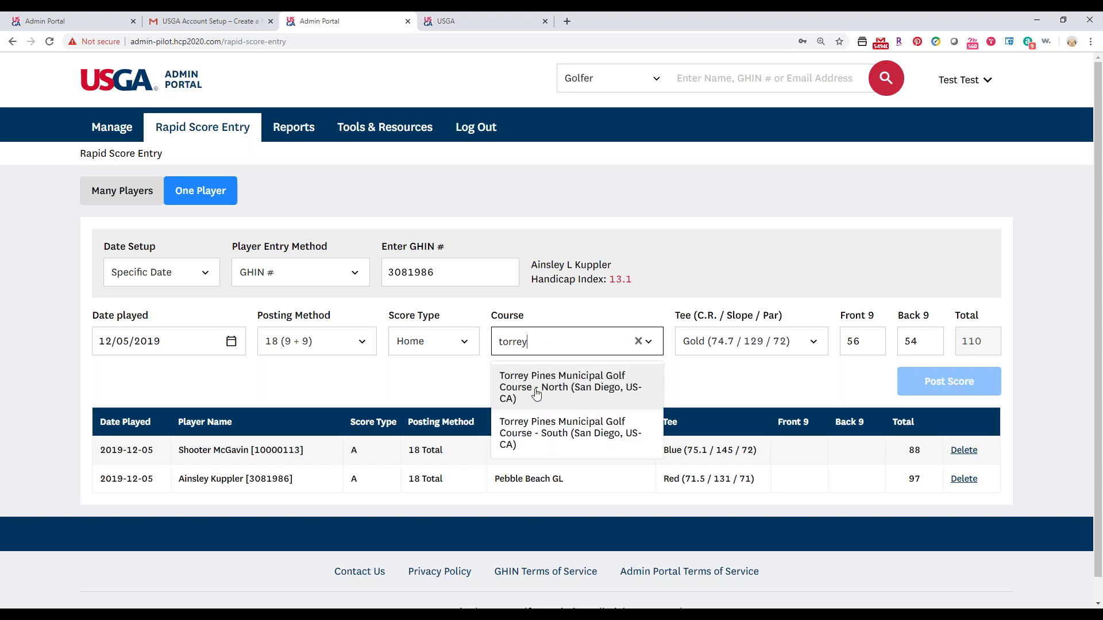
{"action": "left_click", "coordinate": [534, 394]}
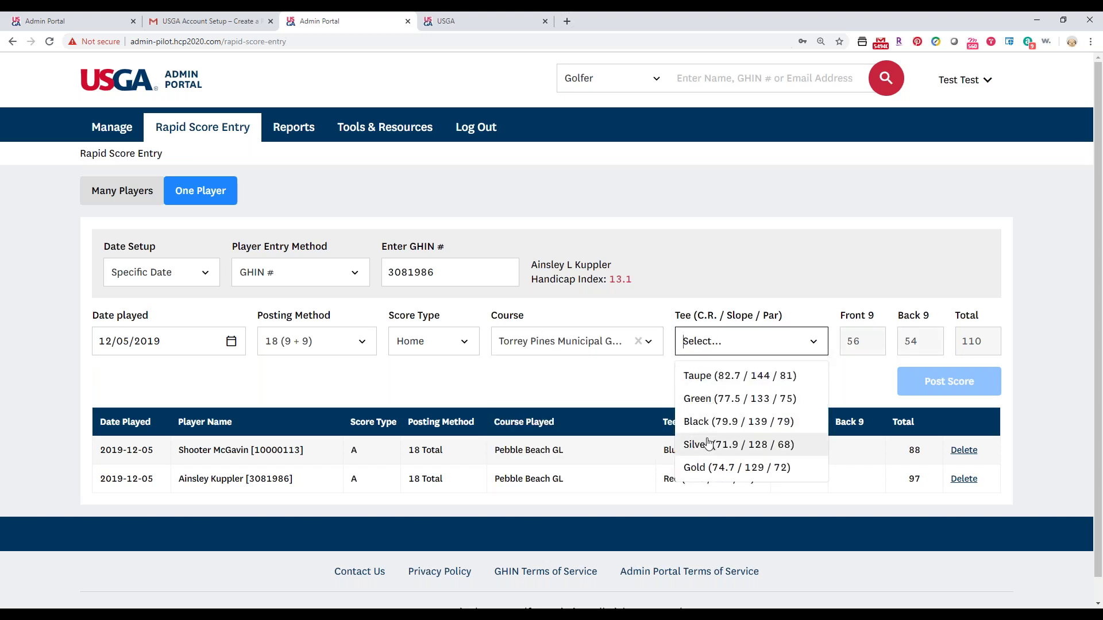
{"action": "left_click", "coordinate": [708, 445]}
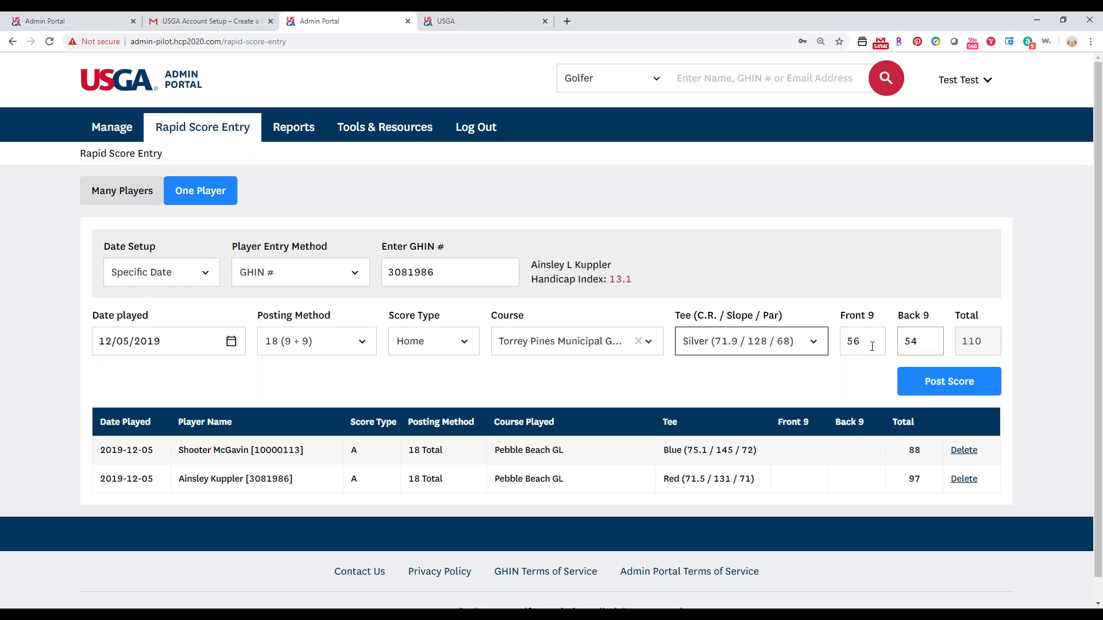
{"action": "left_click", "coordinate": [907, 389]}
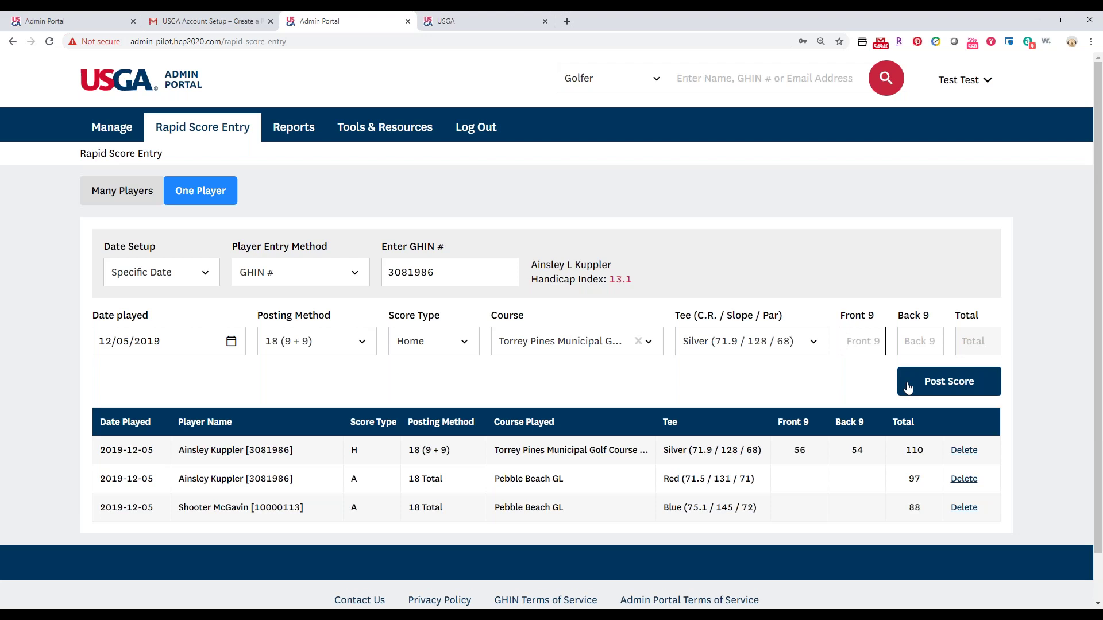
Post a second round from the Gold tee with Front 9 54 and Back 9 53.
{"action": "left_click", "coordinate": [776, 345]}
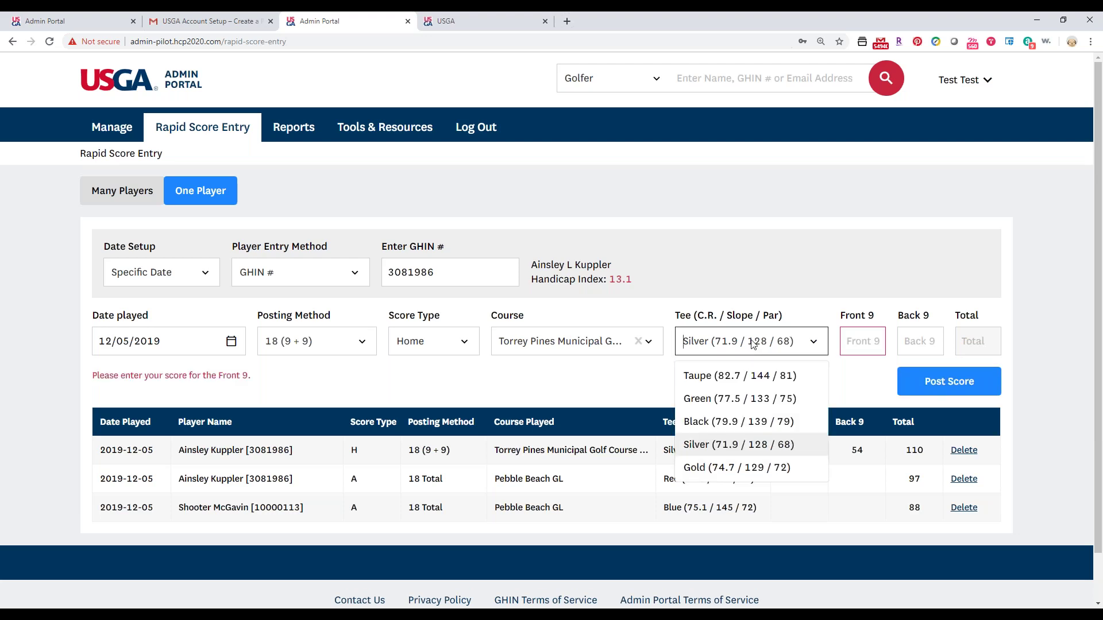
{"action": "left_click", "coordinate": [740, 468]}
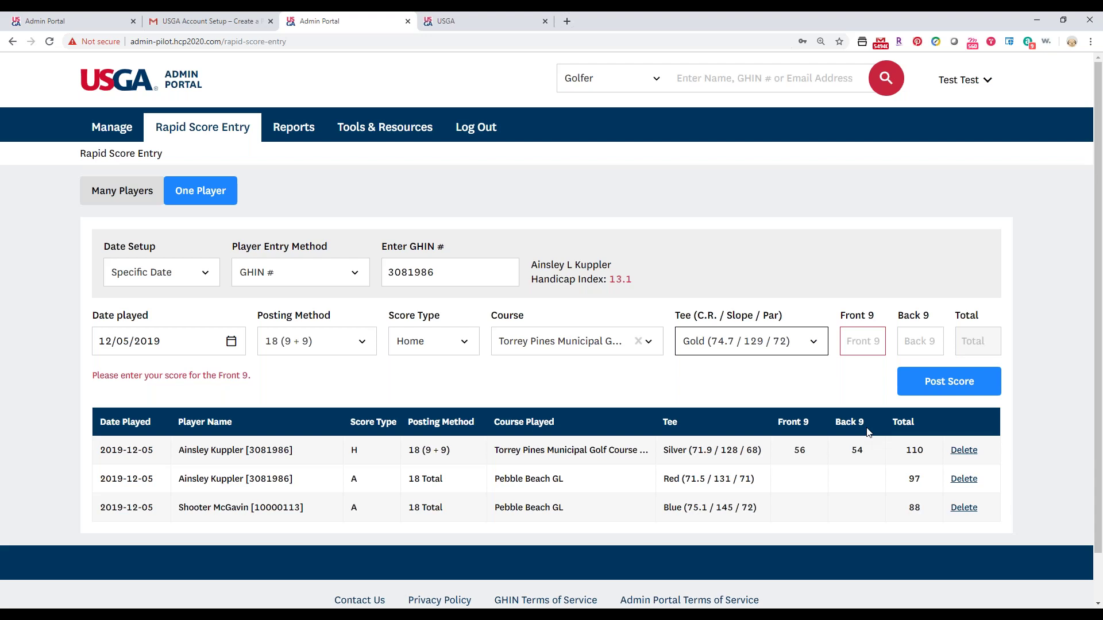
{"action": "left_click", "coordinate": [847, 347]}
{"action": "type", "text": "54"}
{"action": "key", "text": "Tab"}
{"action": "type", "text": "53"}
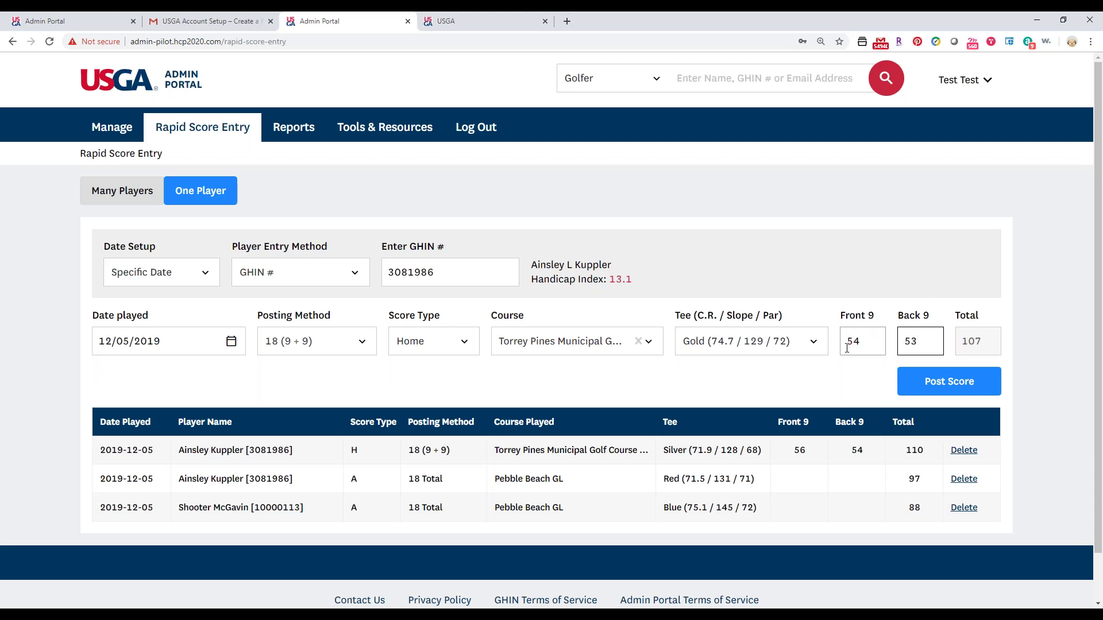
{"action": "left_click", "coordinate": [939, 385]}
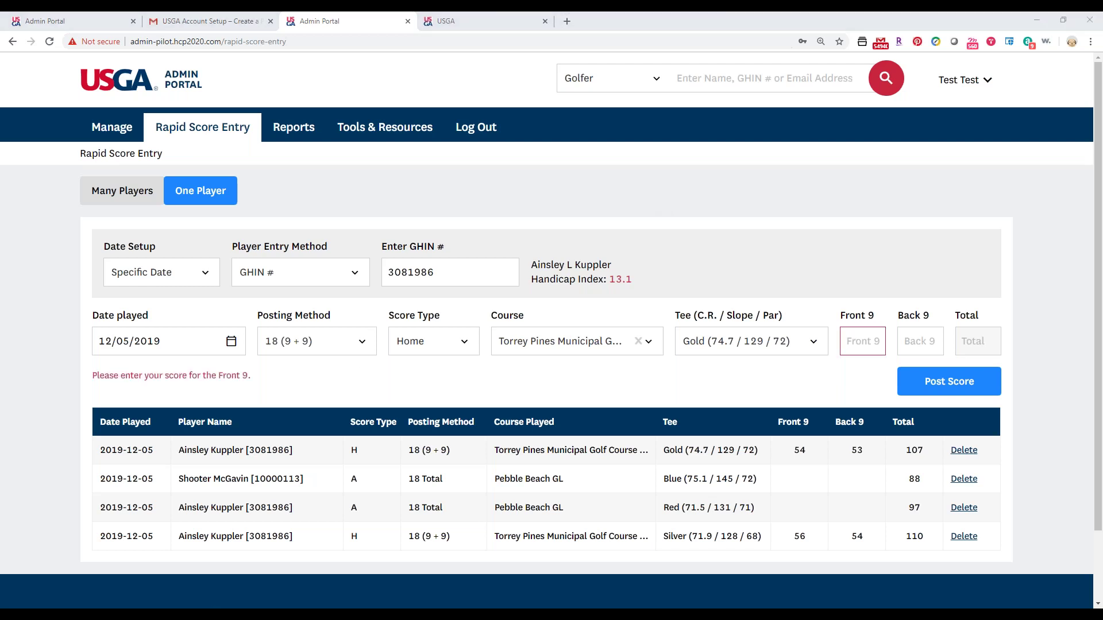
Switch to the webinar presentation and start the slide show full-screen.
{"action": "key", "text": "alt+Tab"}
{"action": "left_click", "coordinate": [981, 590]}
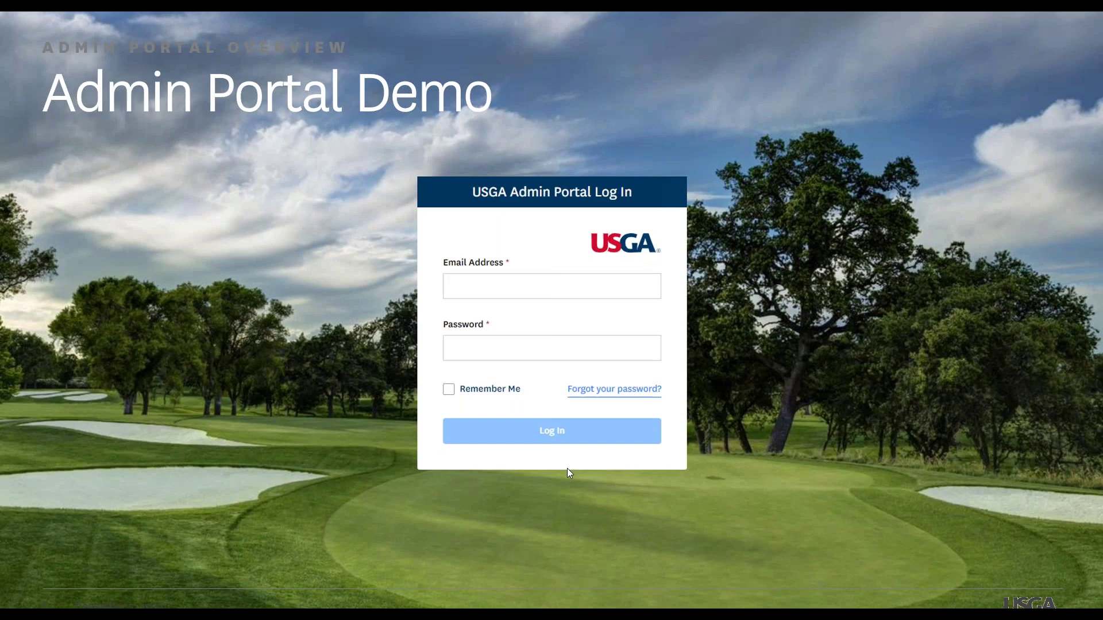
Advance past Questions & Wrap-Up to the closing Questions? slide.
{"action": "key", "text": "Right"}
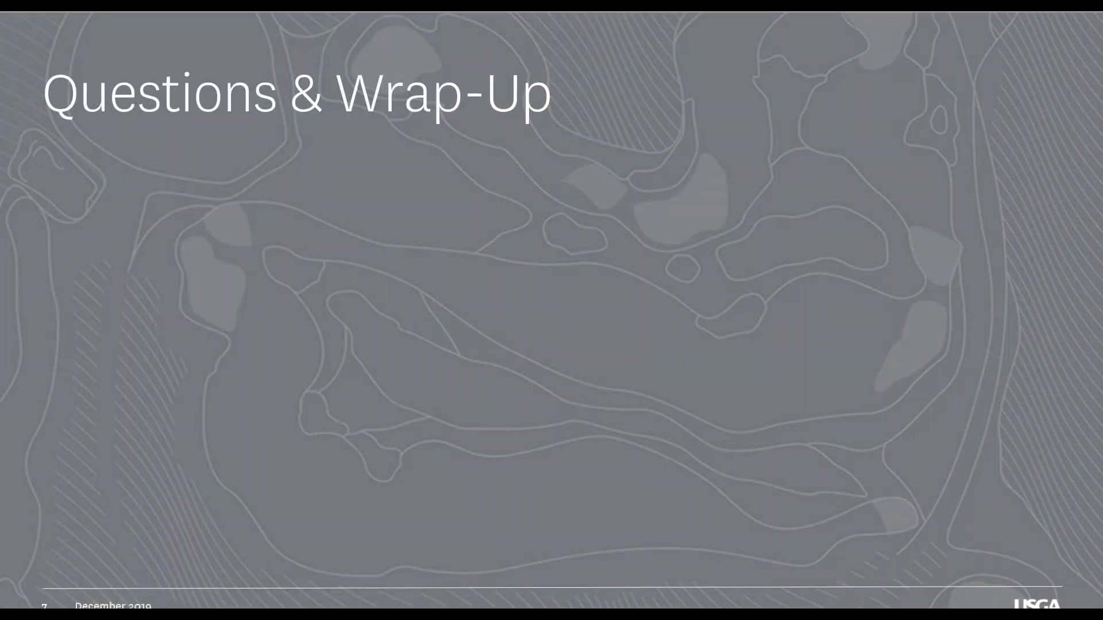
{"action": "key", "text": "Right"}
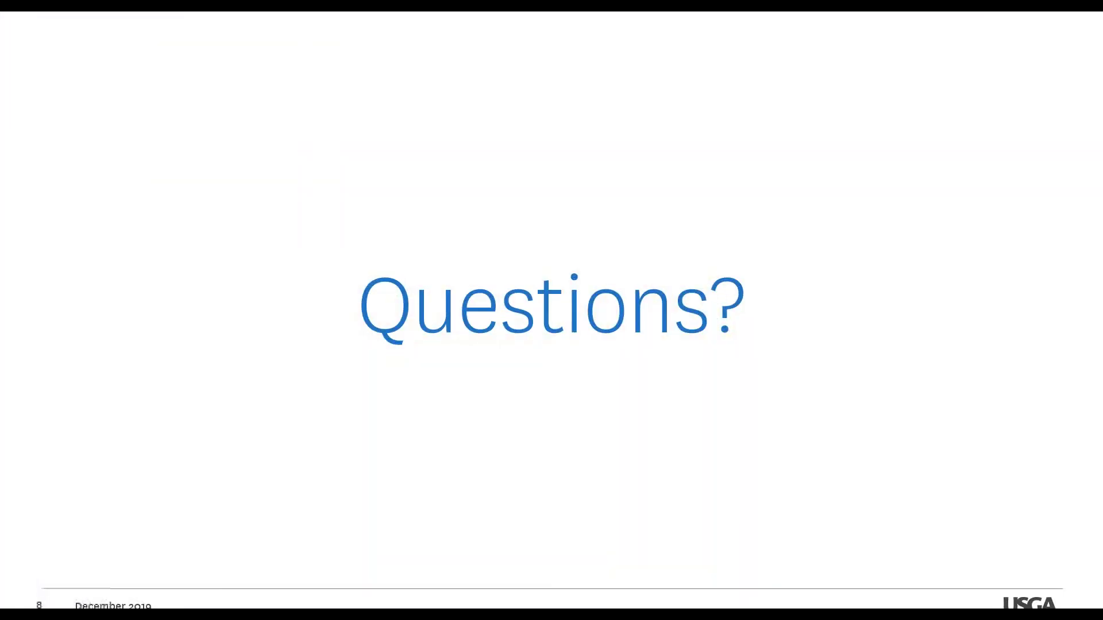